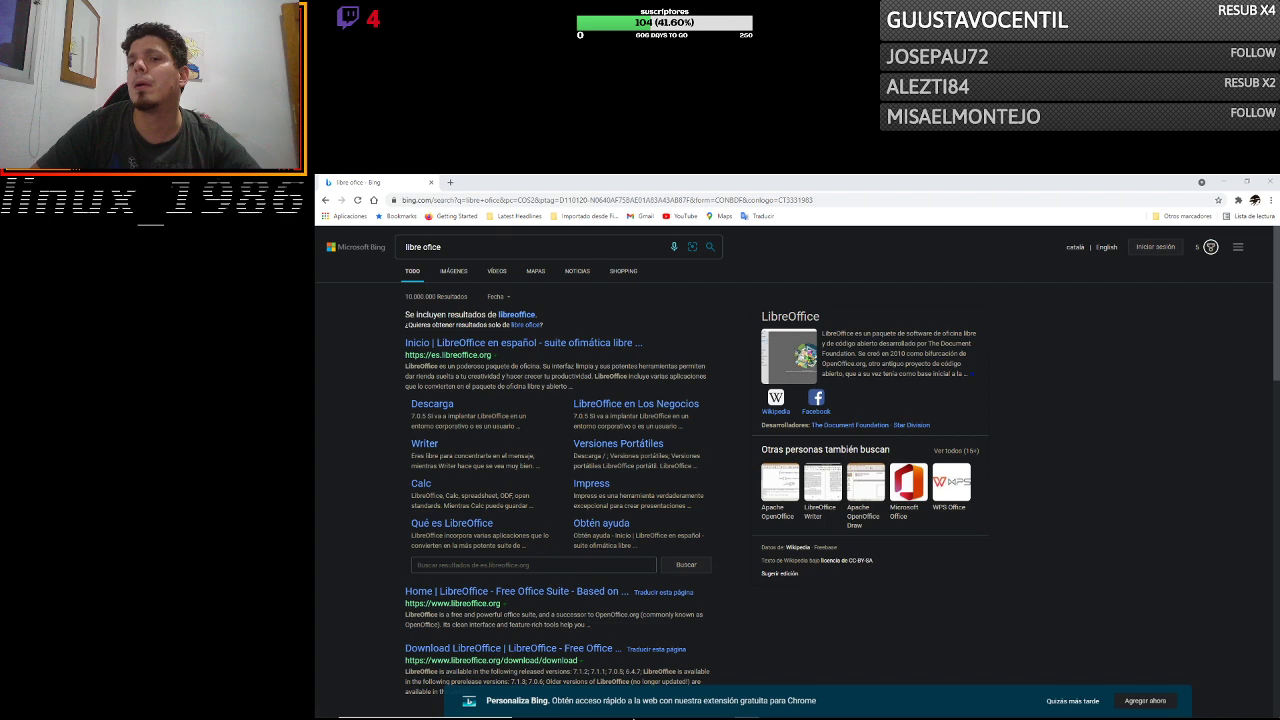
# Close the Apache OpenOffice window and type 'open' into a new tab's address bar.
pyautogui.moveTo(633, 717)
pyautogui.moveTo(693, 714)
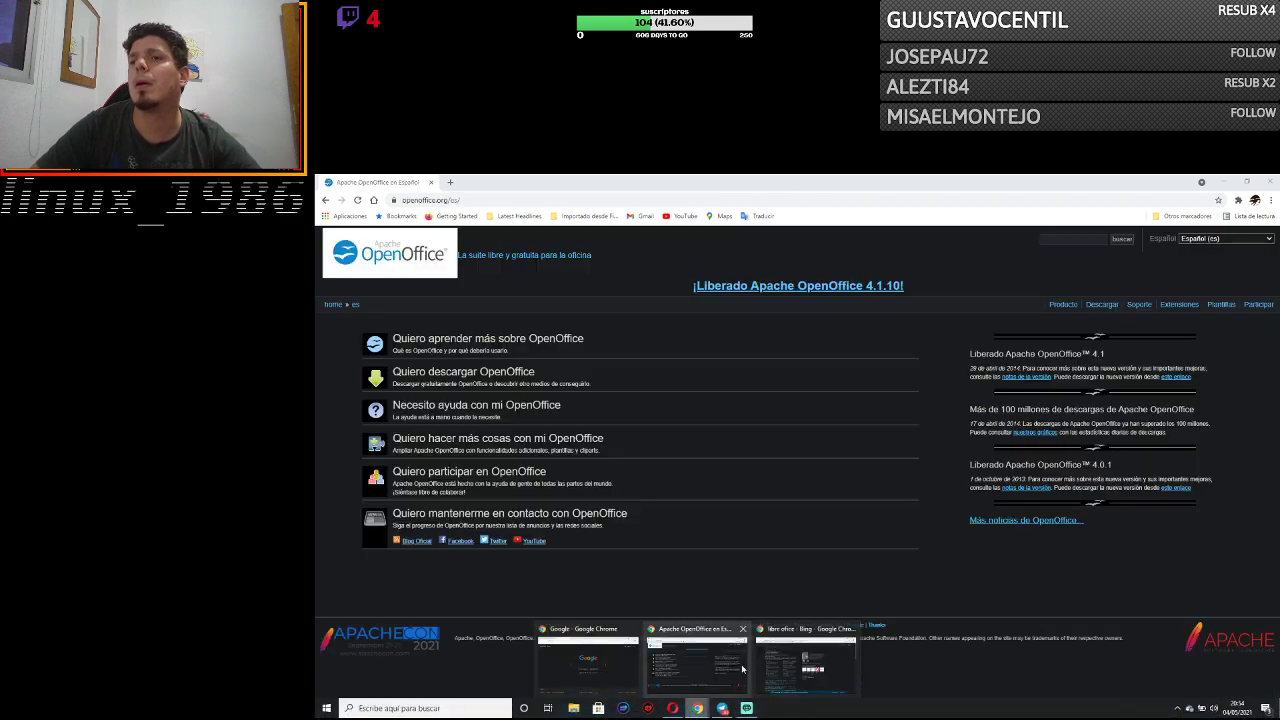
pyautogui.moveTo(723, 685)
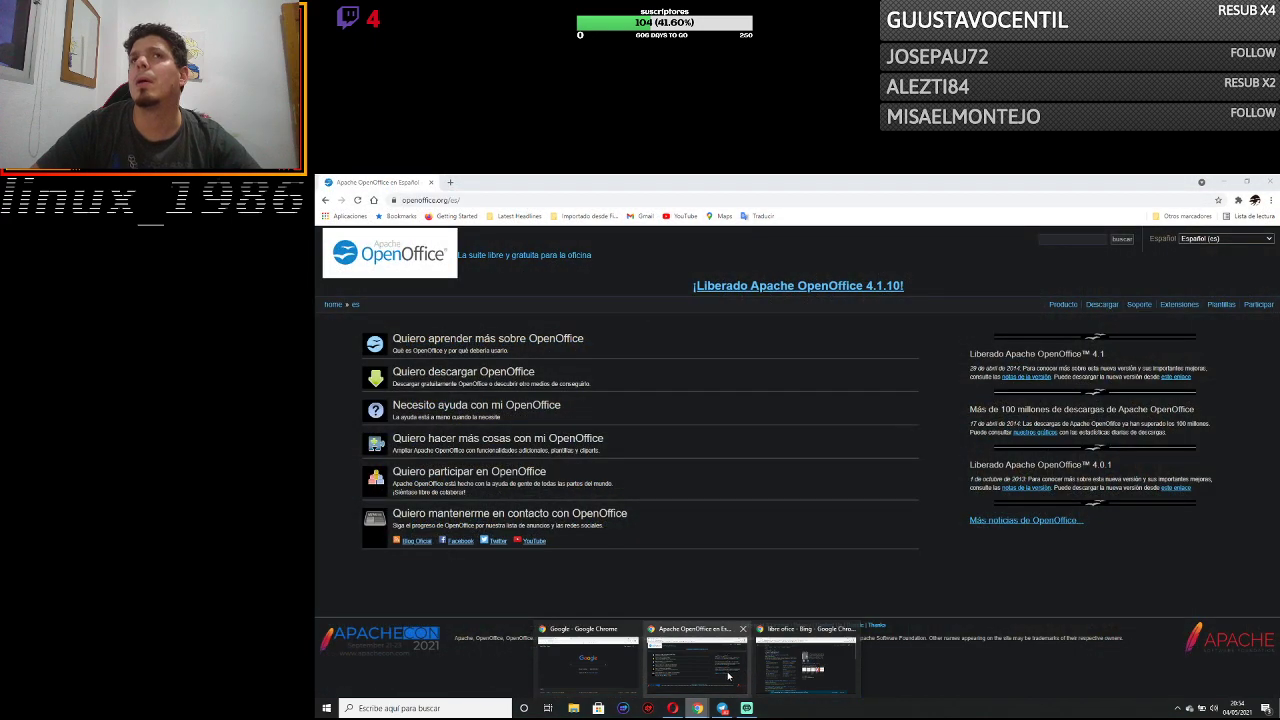
pyautogui.moveTo(786, 676)
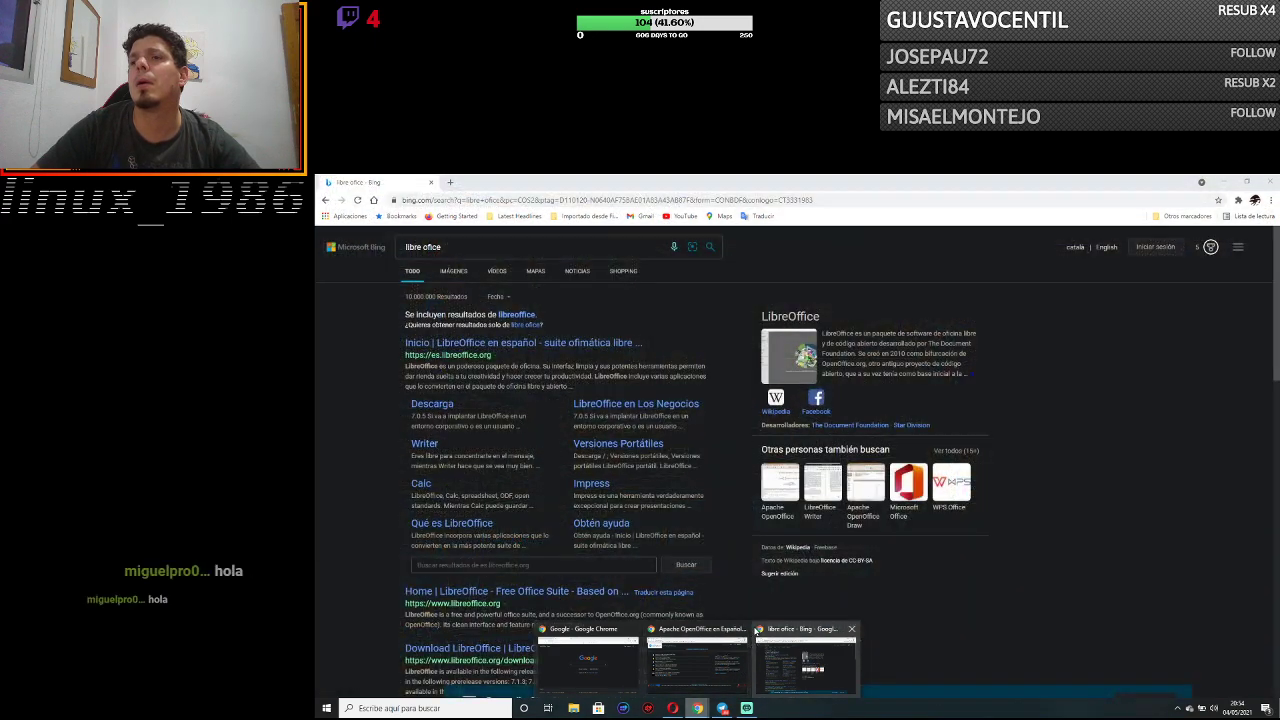
pyautogui.click(745, 632)
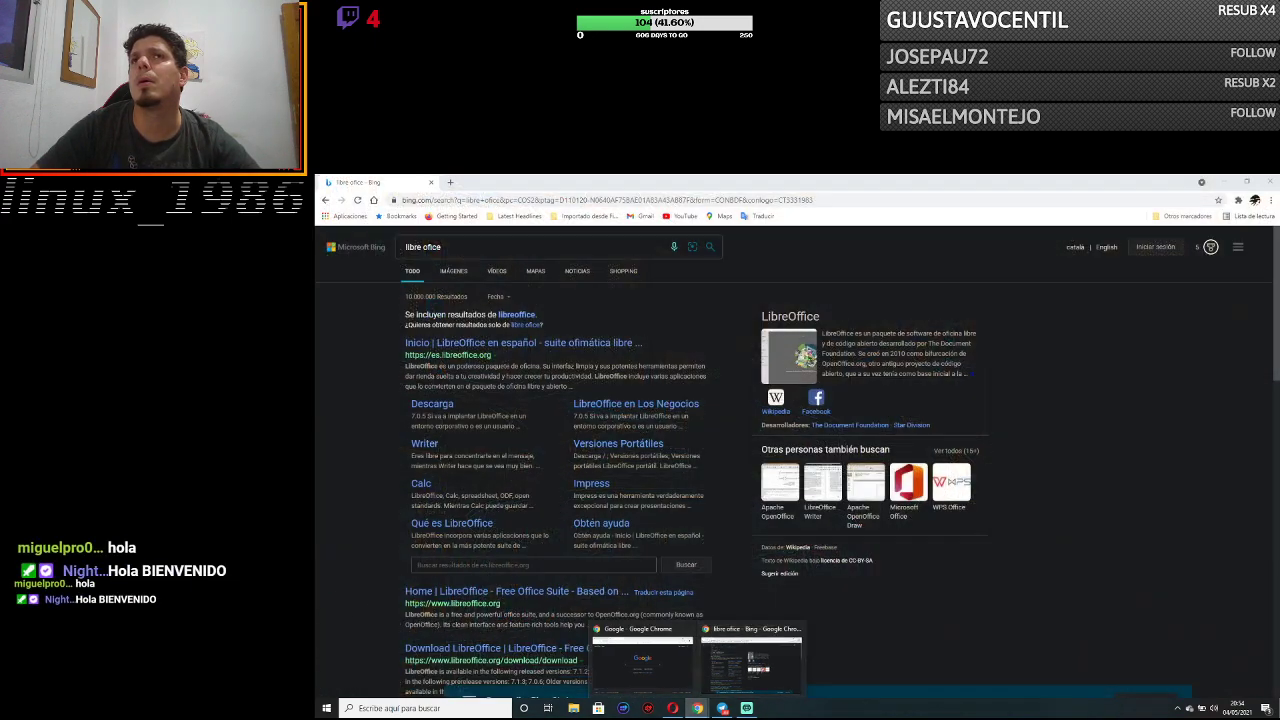
pyautogui.click(450, 183)
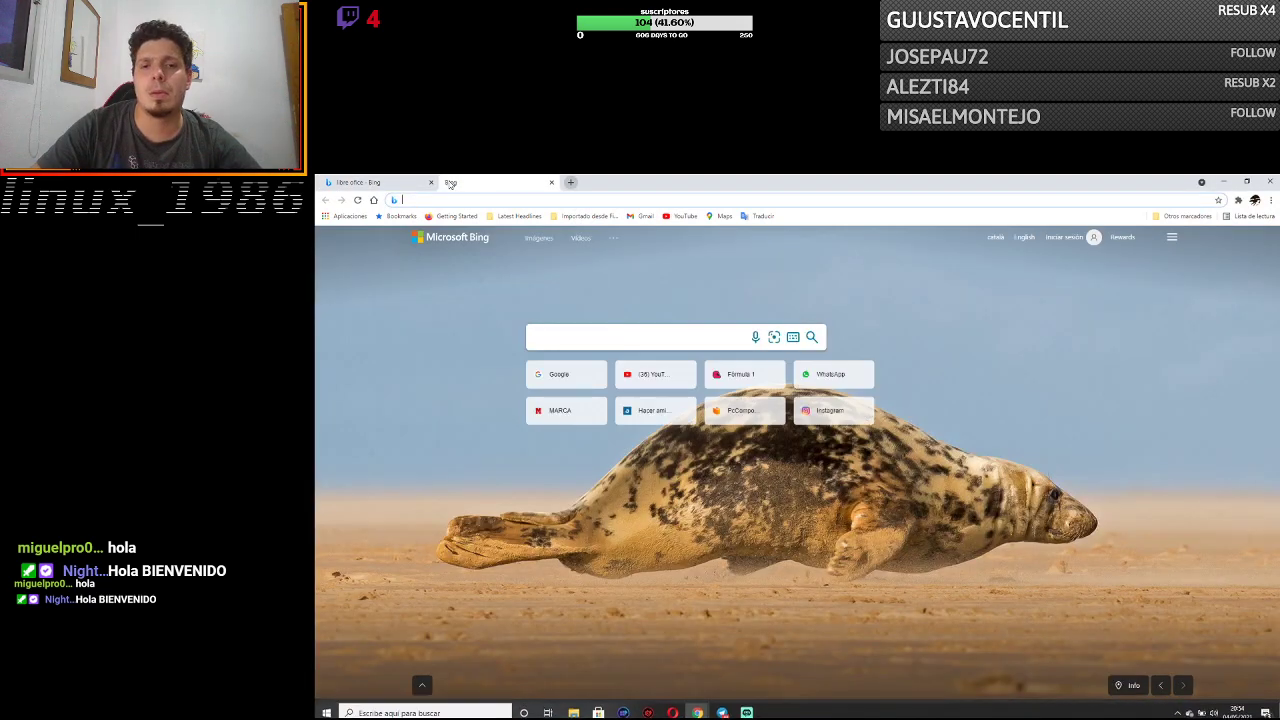
pyautogui.write('open')
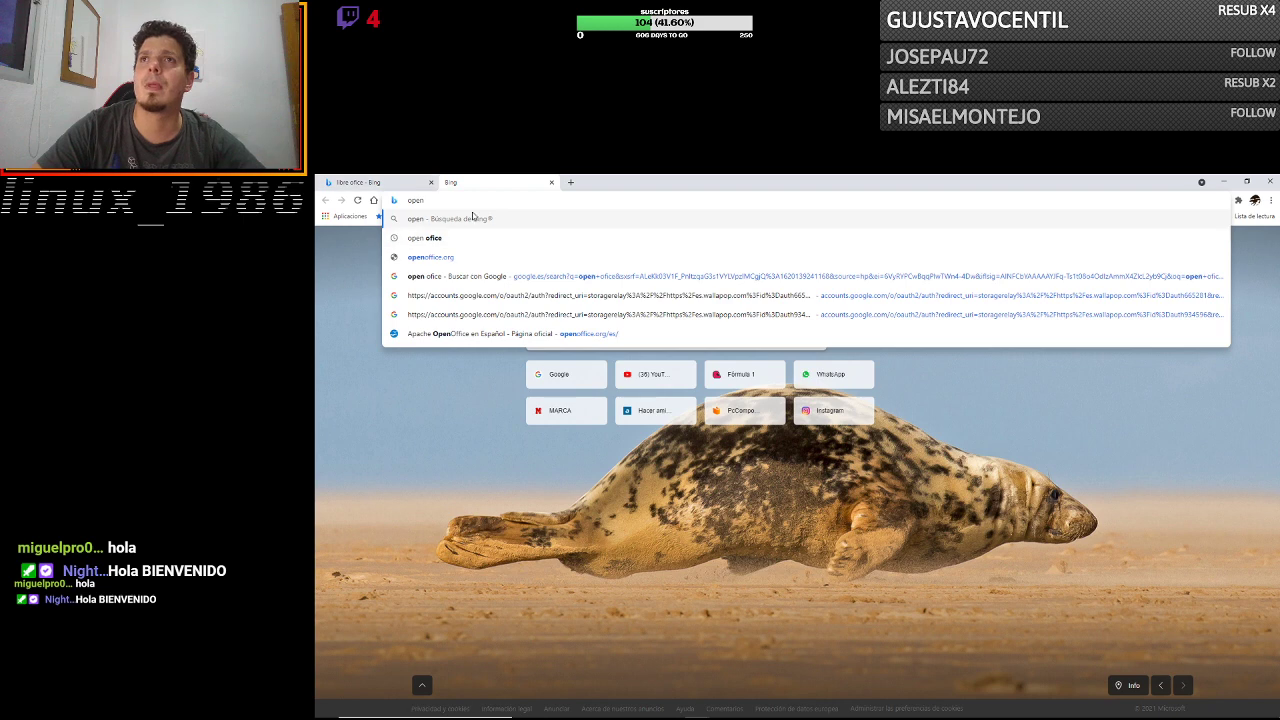
# Load openoffice.org, dismiss the Translate offer, and compare it with the libre office results tab.
pyautogui.click(426, 258)
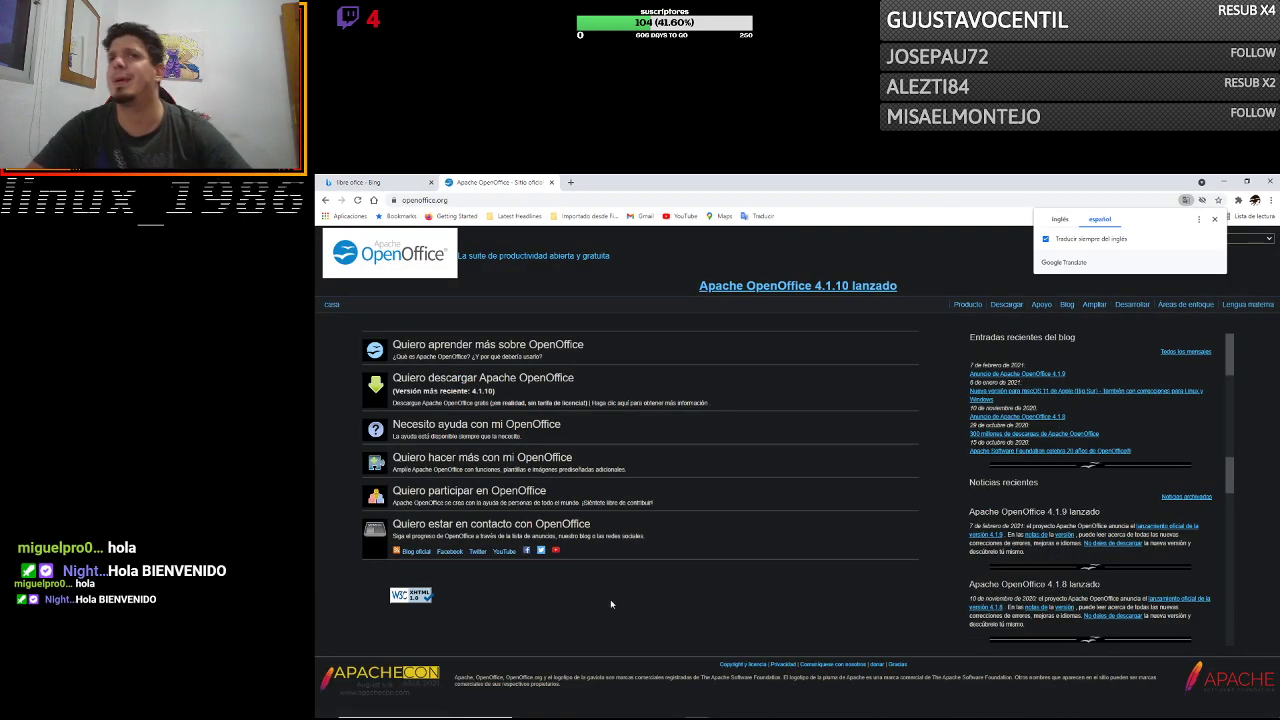
pyautogui.click(598, 603)
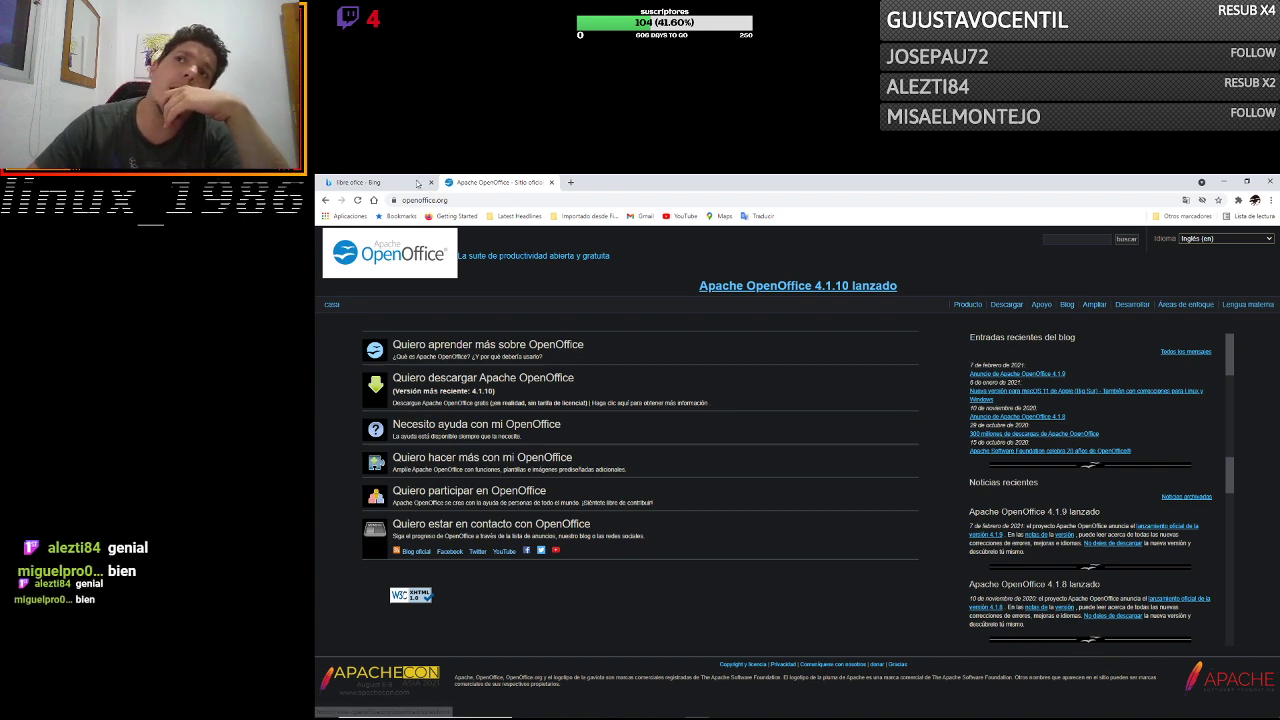
pyautogui.click(384, 182)
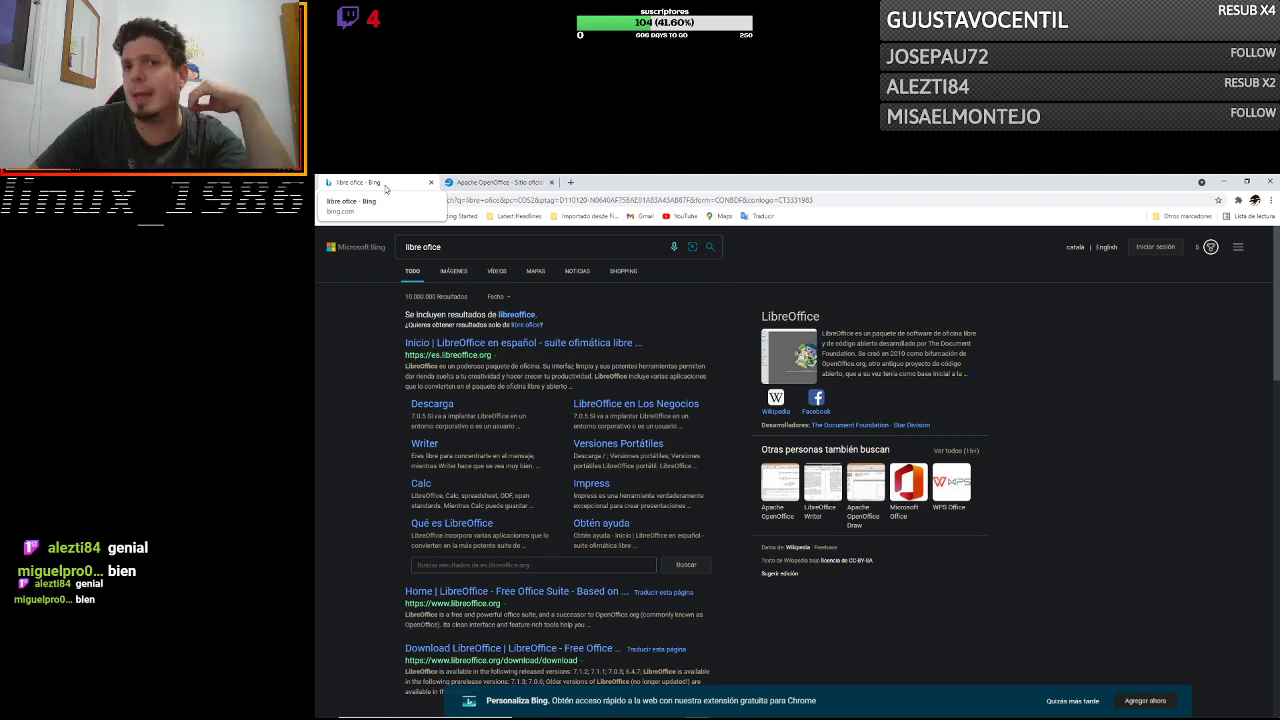
pyautogui.click(489, 186)
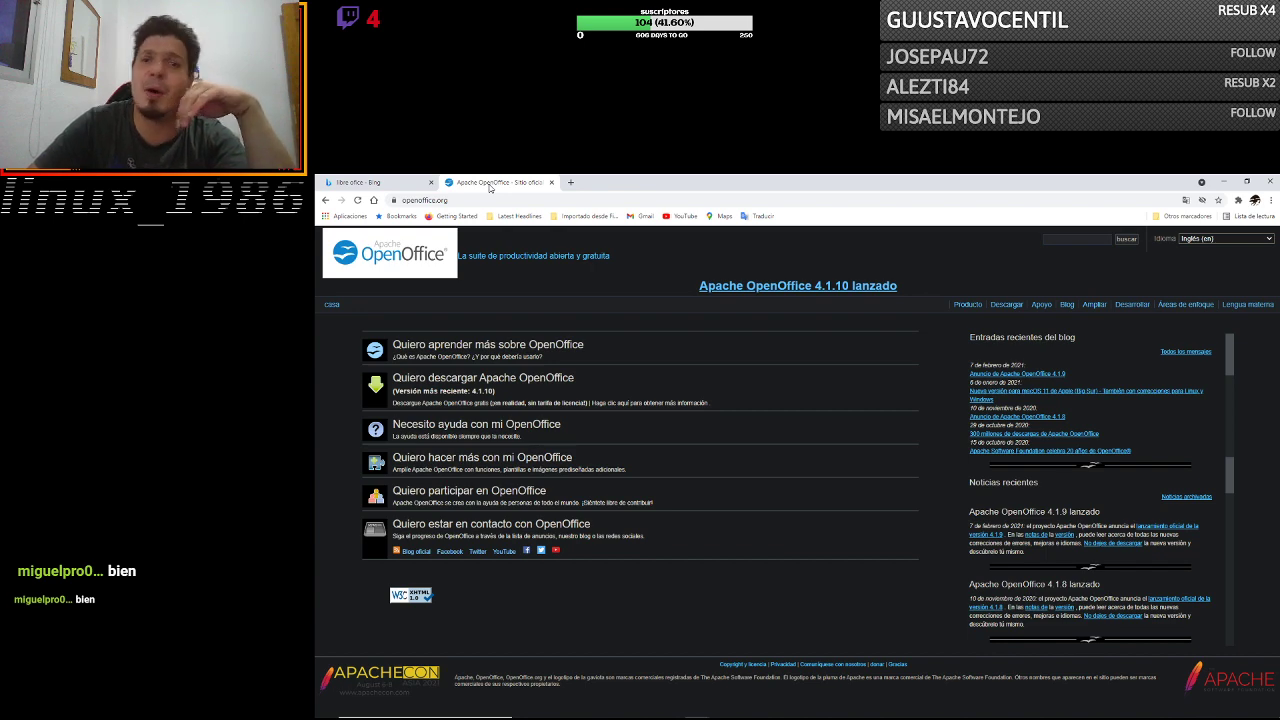
pyautogui.click(380, 185)
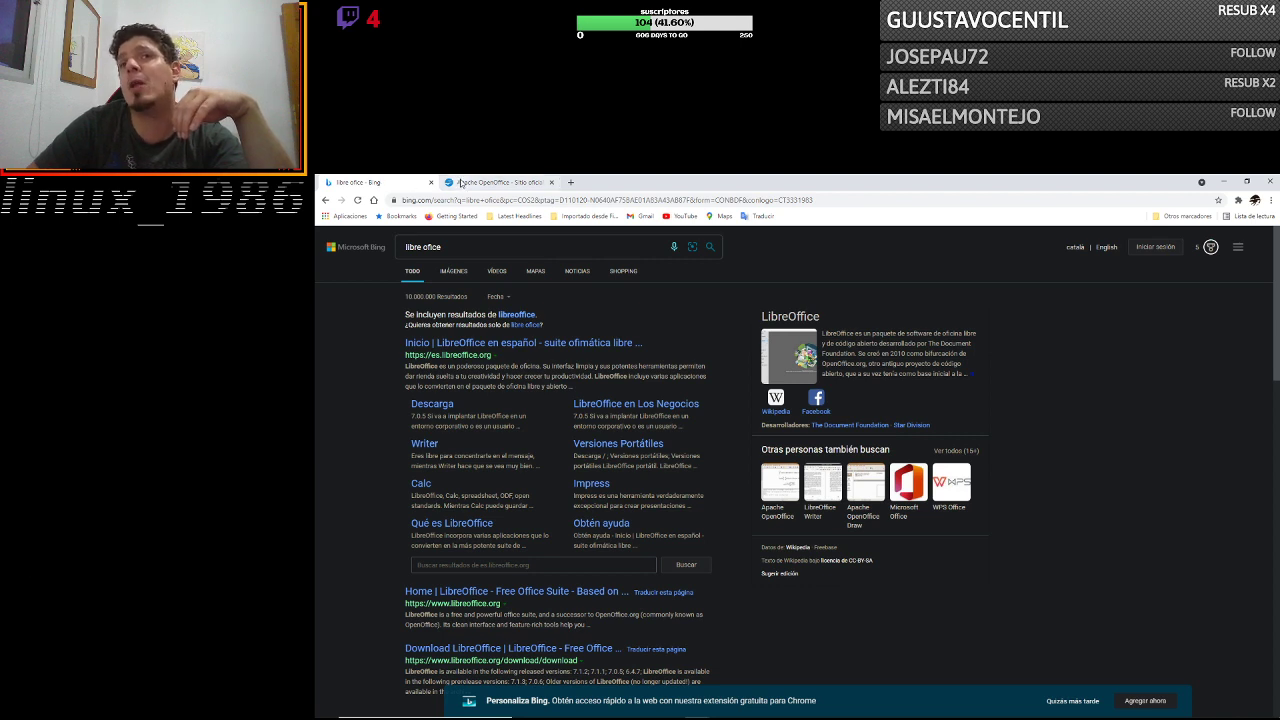
# Close a spare empty tab and bring the Google homepage window to the front.
pyautogui.moveTo(1083, 711)
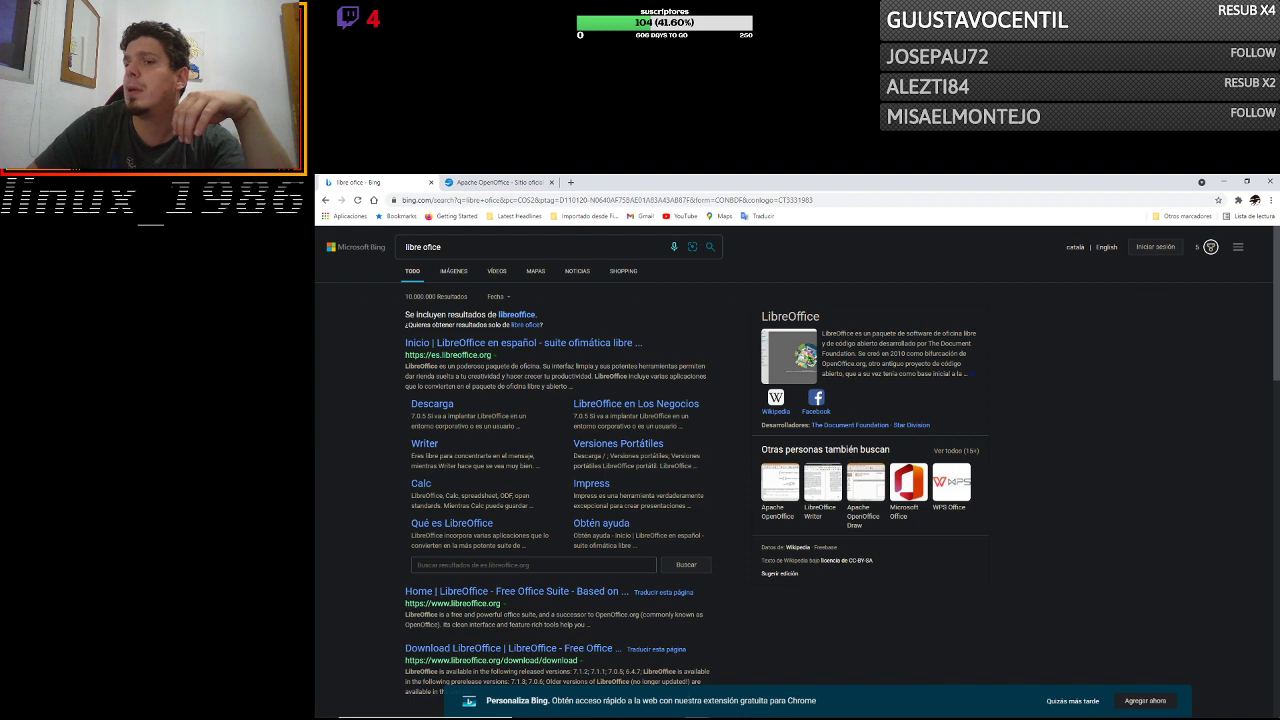
pyautogui.moveTo(691, 714)
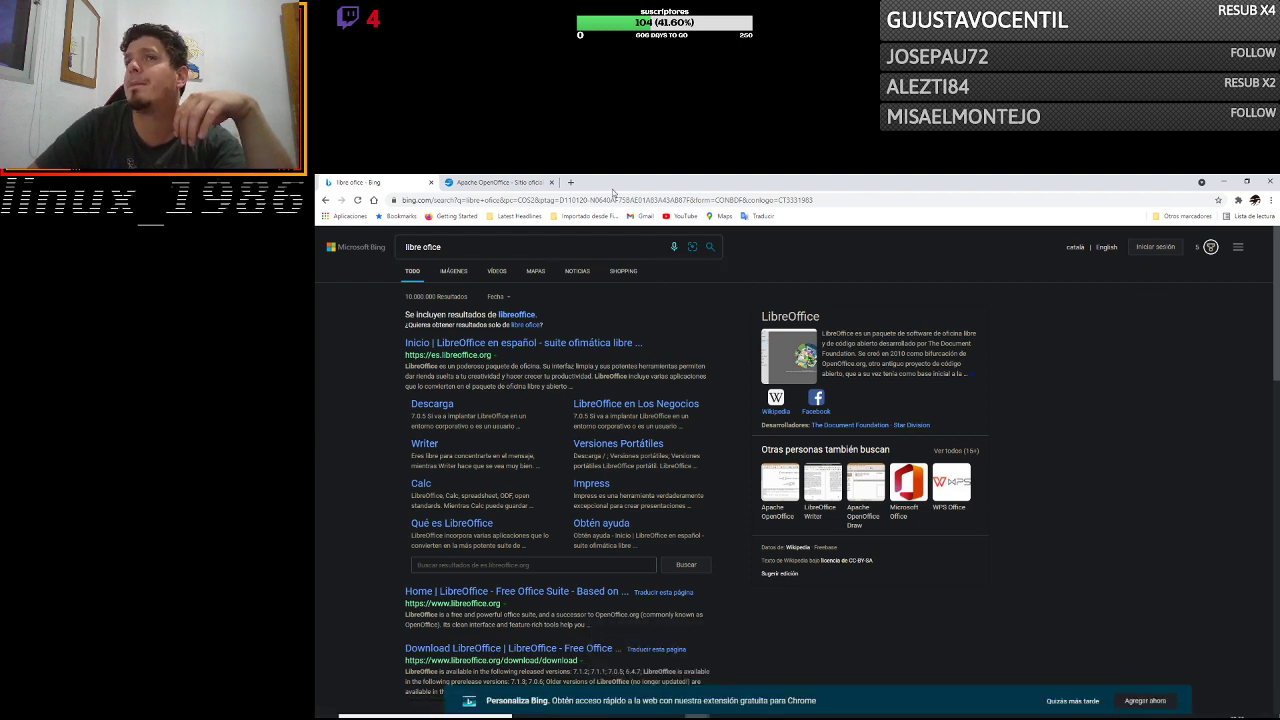
pyautogui.click(571, 183)
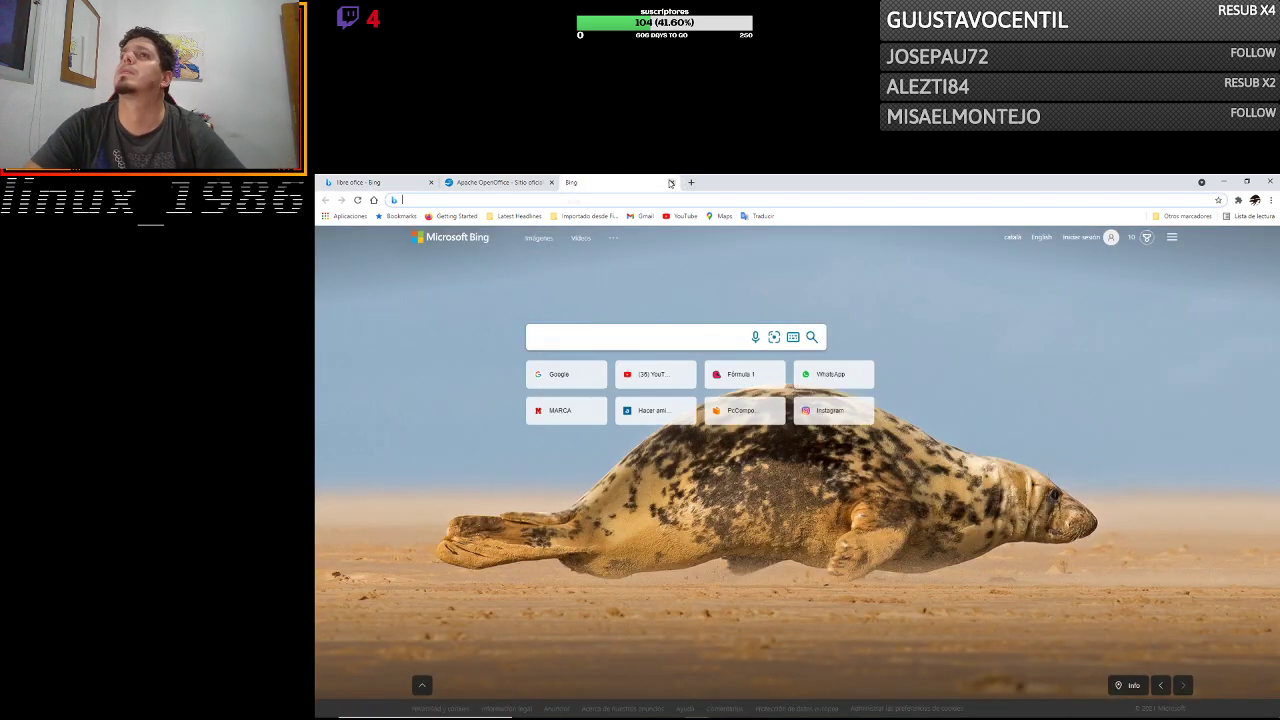
pyautogui.click(671, 182)
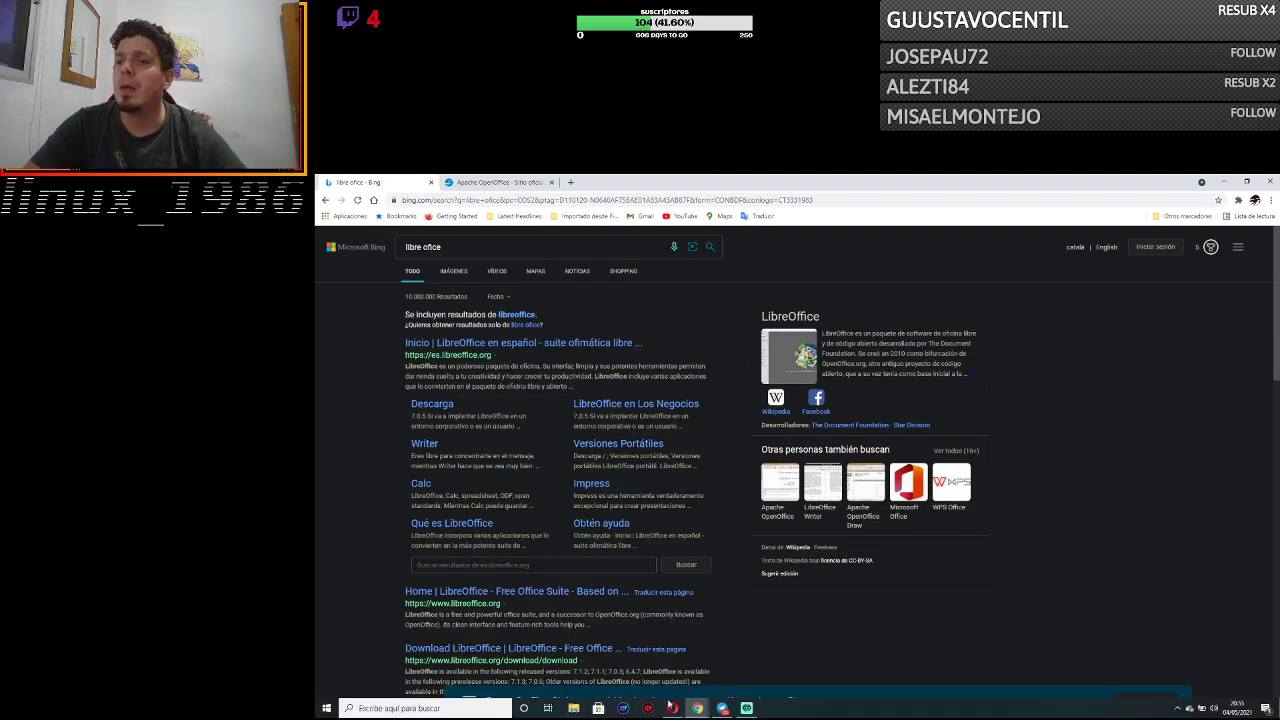
pyautogui.moveTo(697, 708)
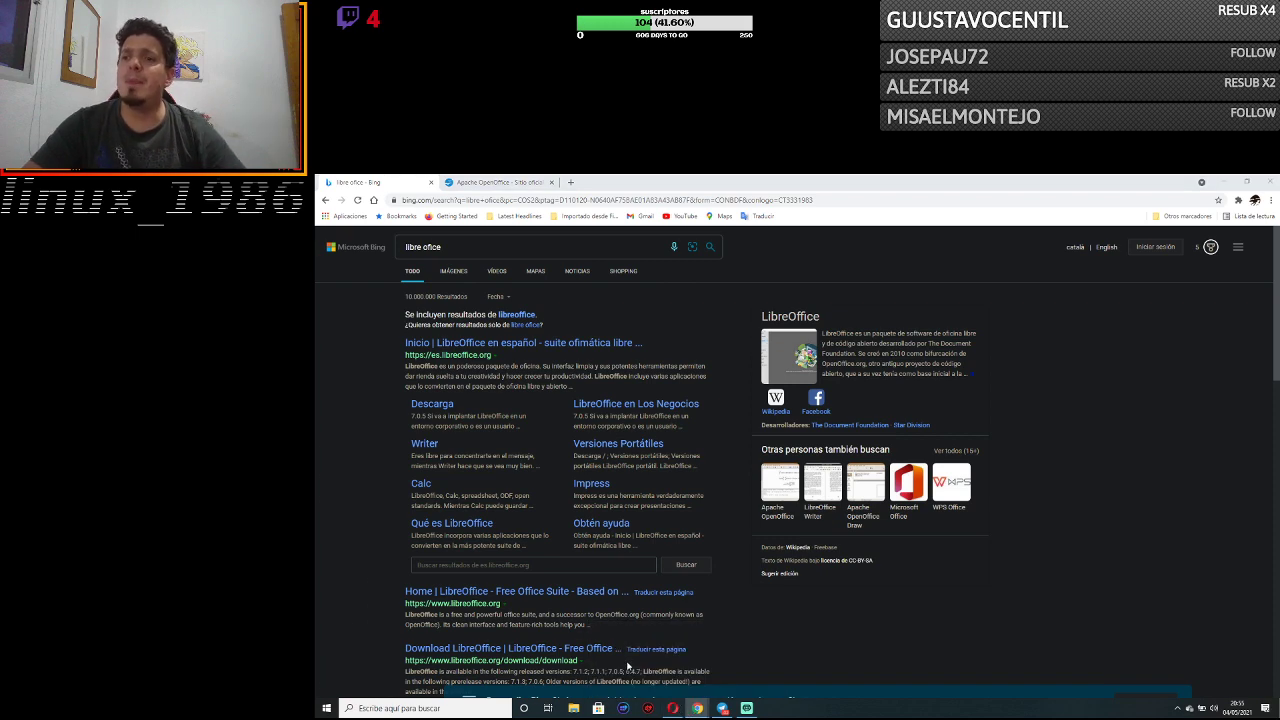
pyautogui.click(632, 667)
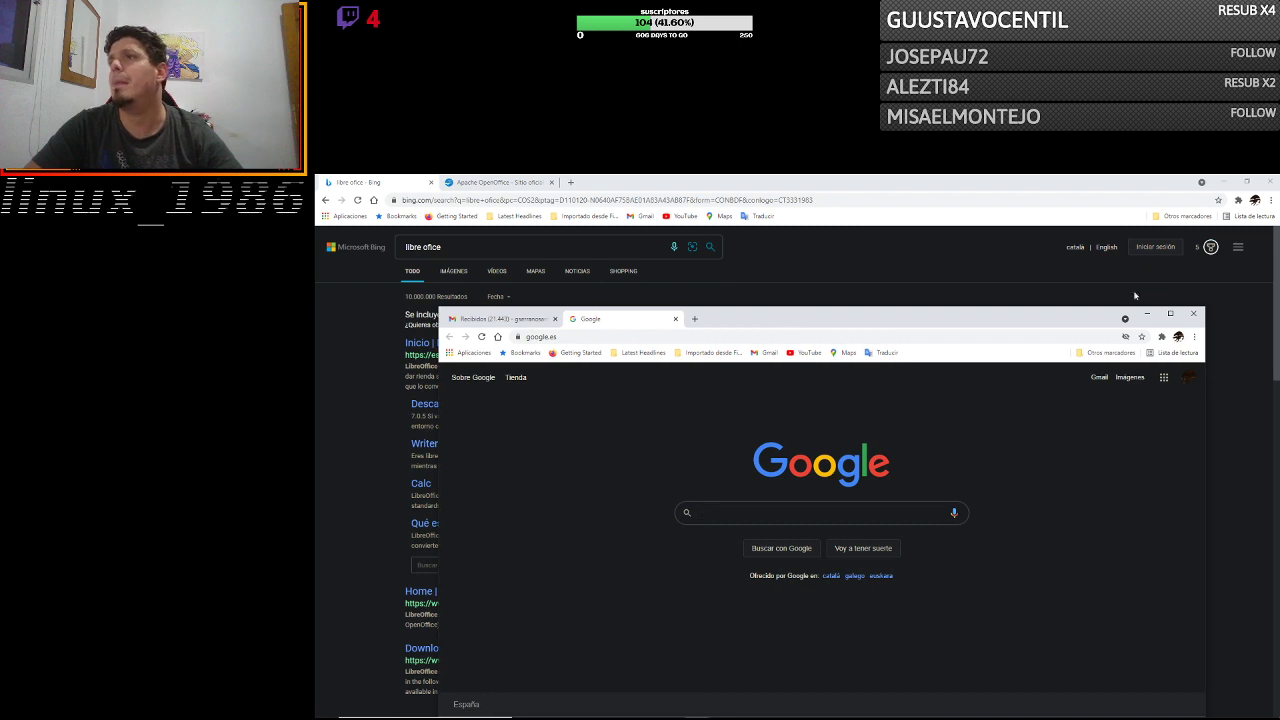
# Maximize the Google window and launch Calendar from the Google apps grid.
pyautogui.click(1172, 315)
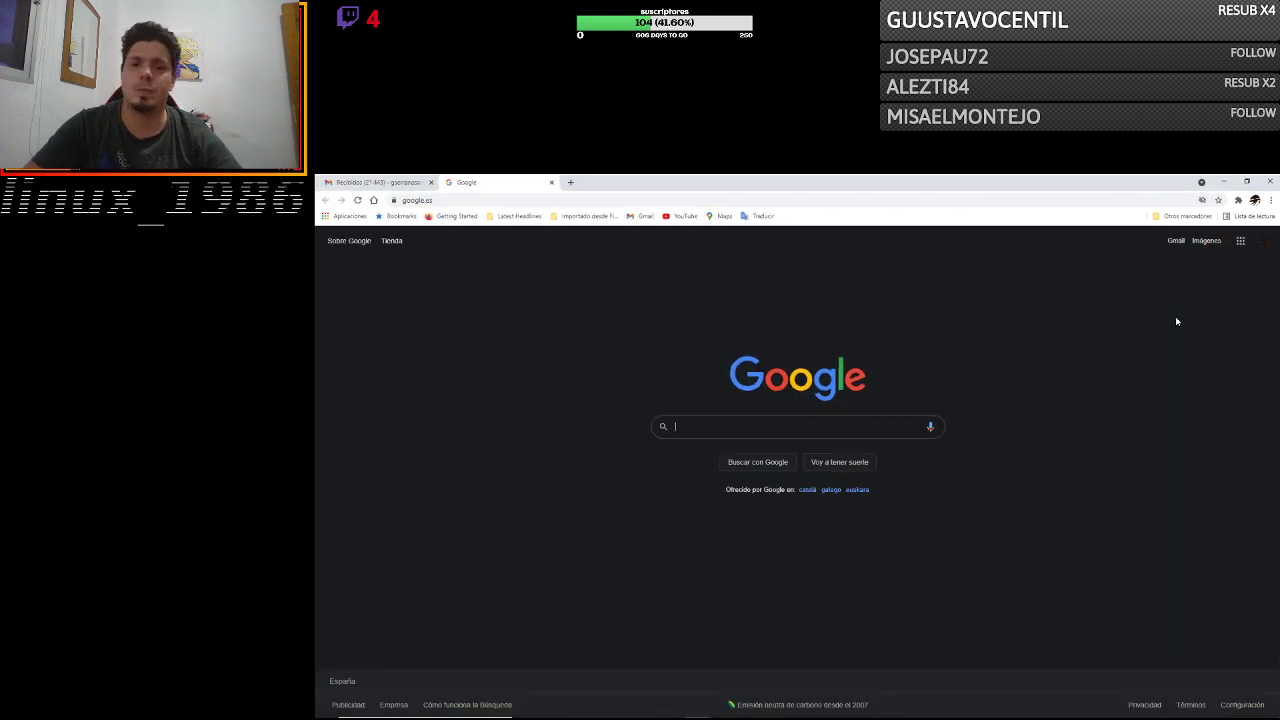
pyautogui.click(1240, 241)
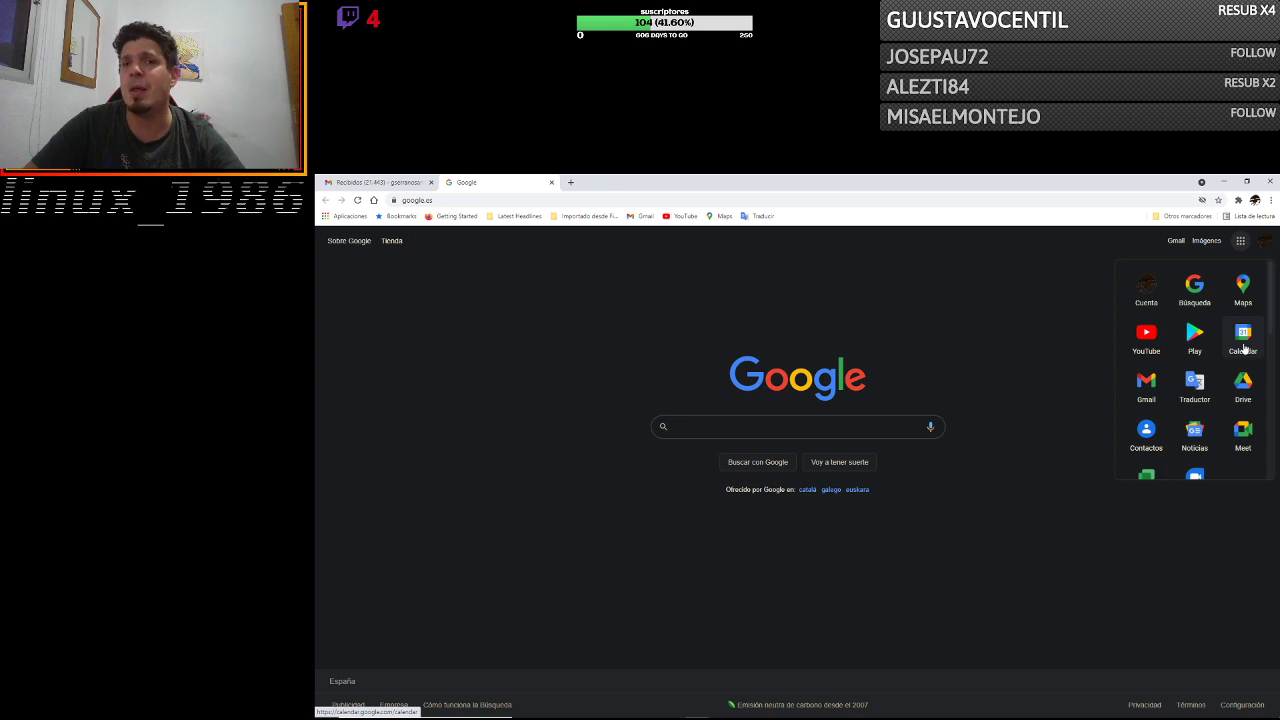
pyautogui.click(1245, 347)
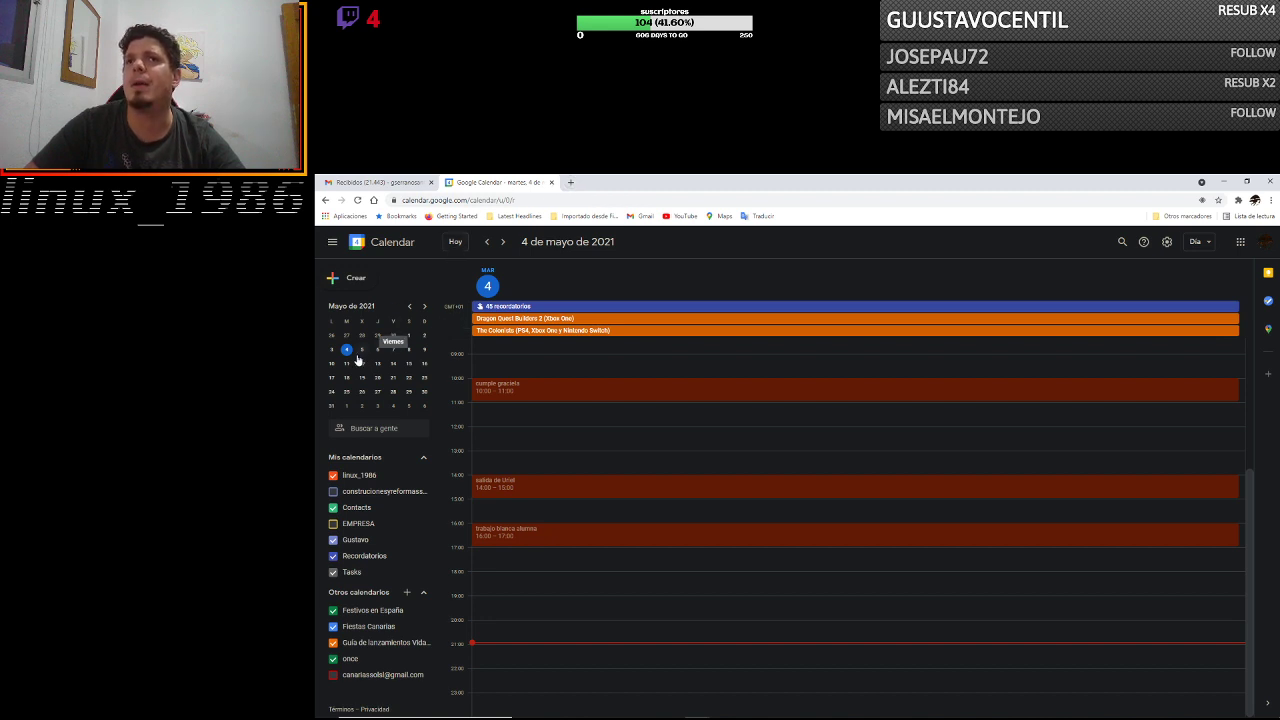
# Start a new event in the 21:00 slot on Tuesday, 4 May 2021.
pyautogui.click(487, 650)
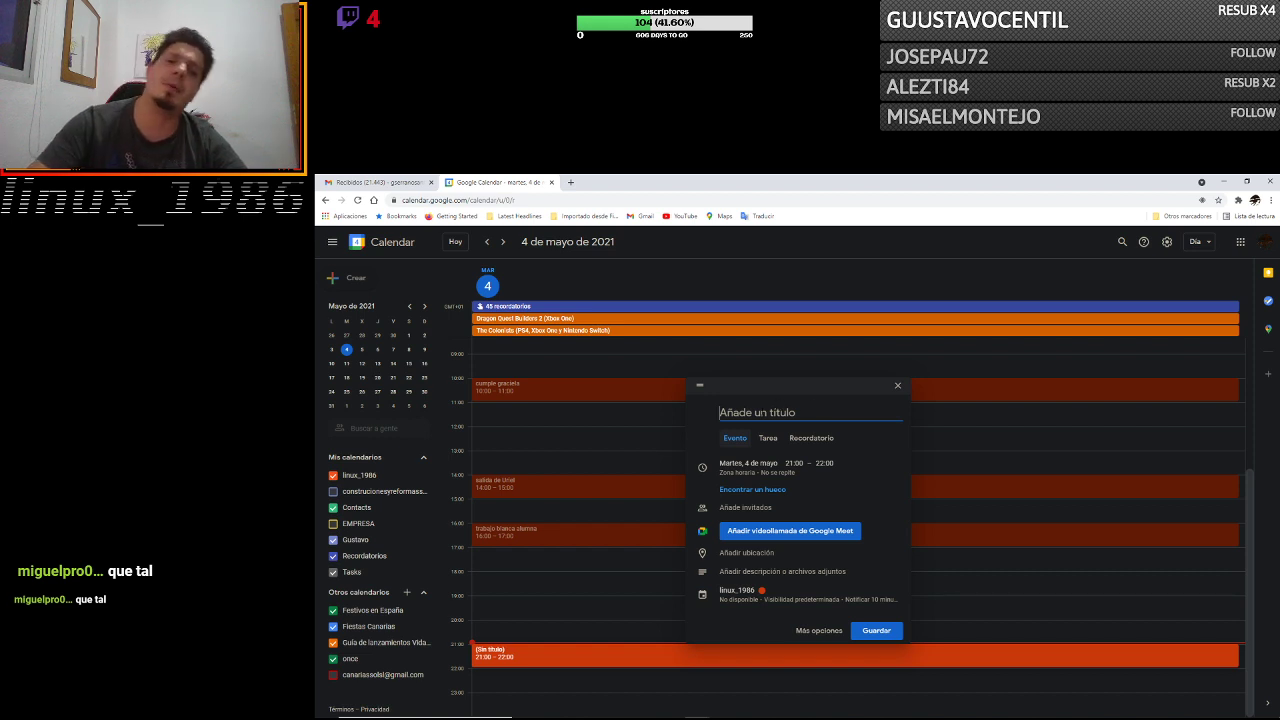
# Title the draft 'directo', try a custom repeat, then discard the event unsaved.
pyautogui.write('di')
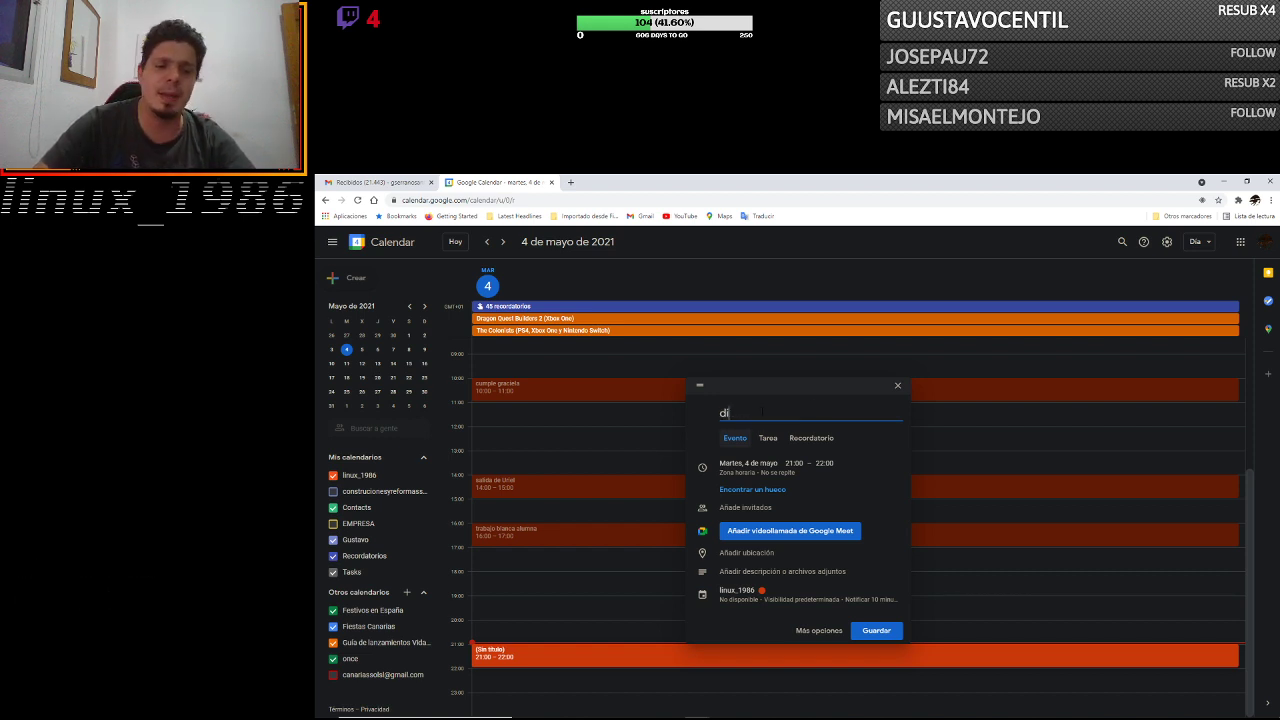
pyautogui.write('recto')
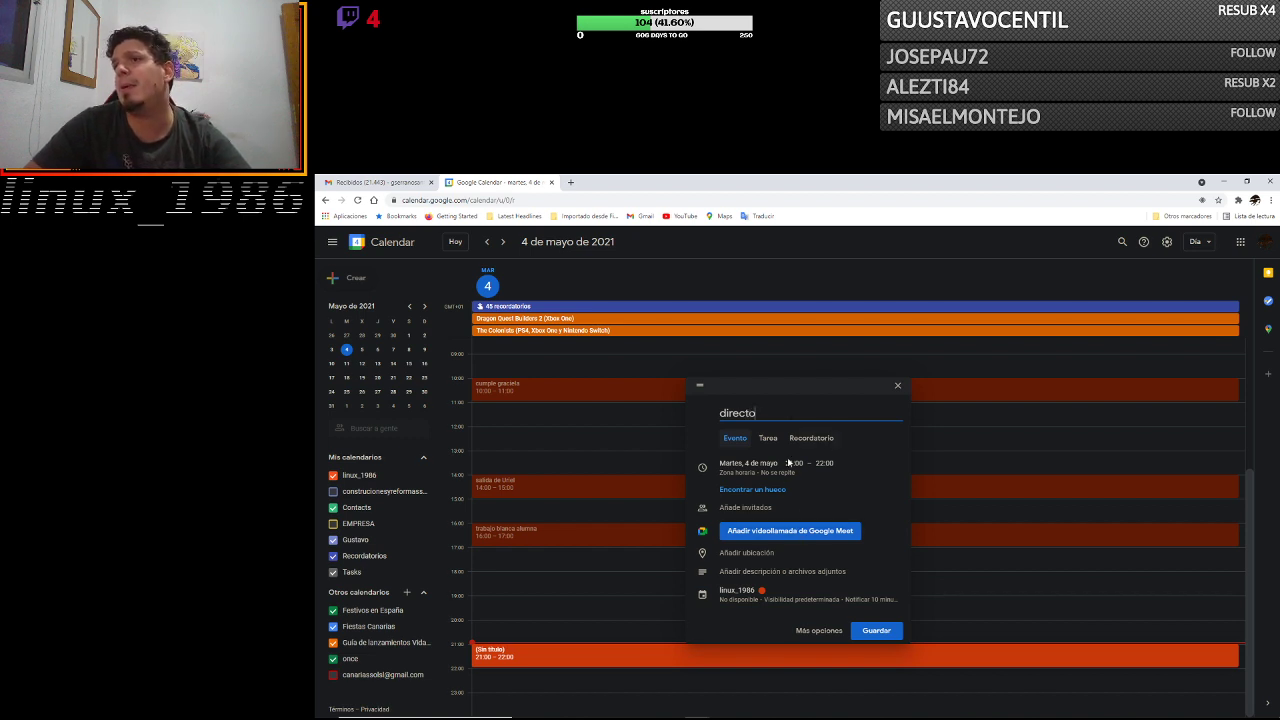
pyautogui.click(829, 630)
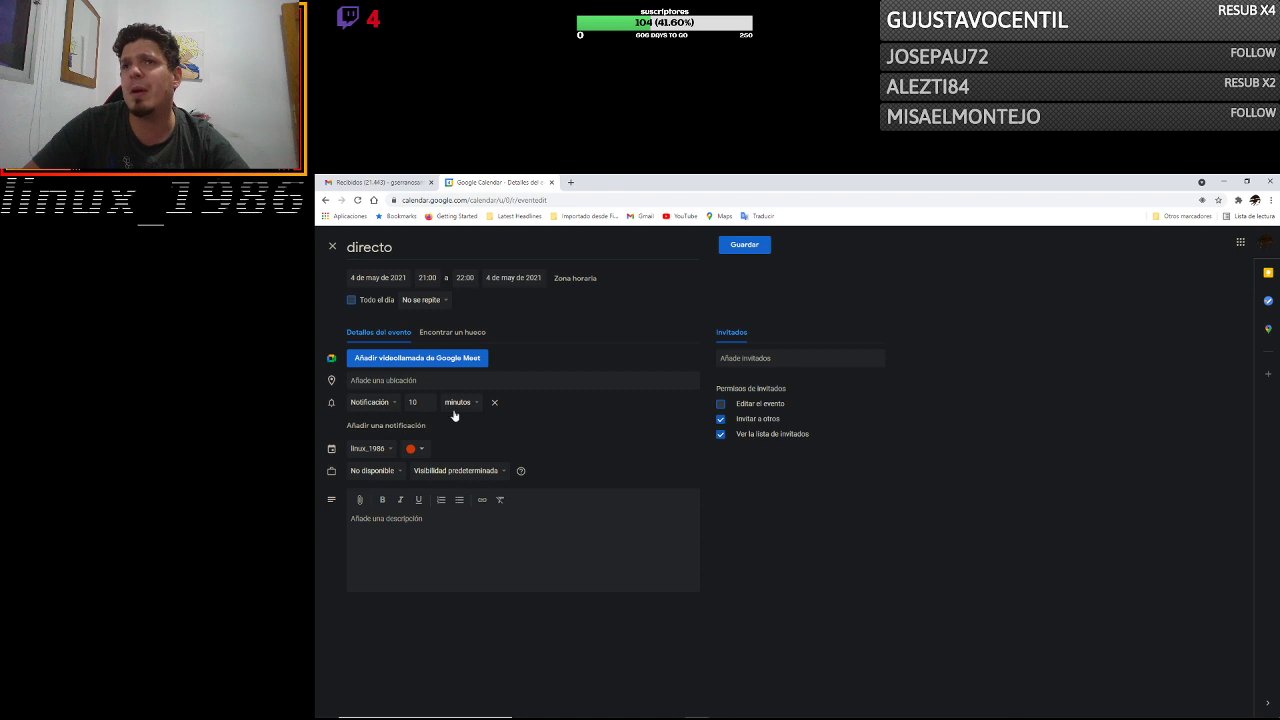
pyautogui.click(424, 304)
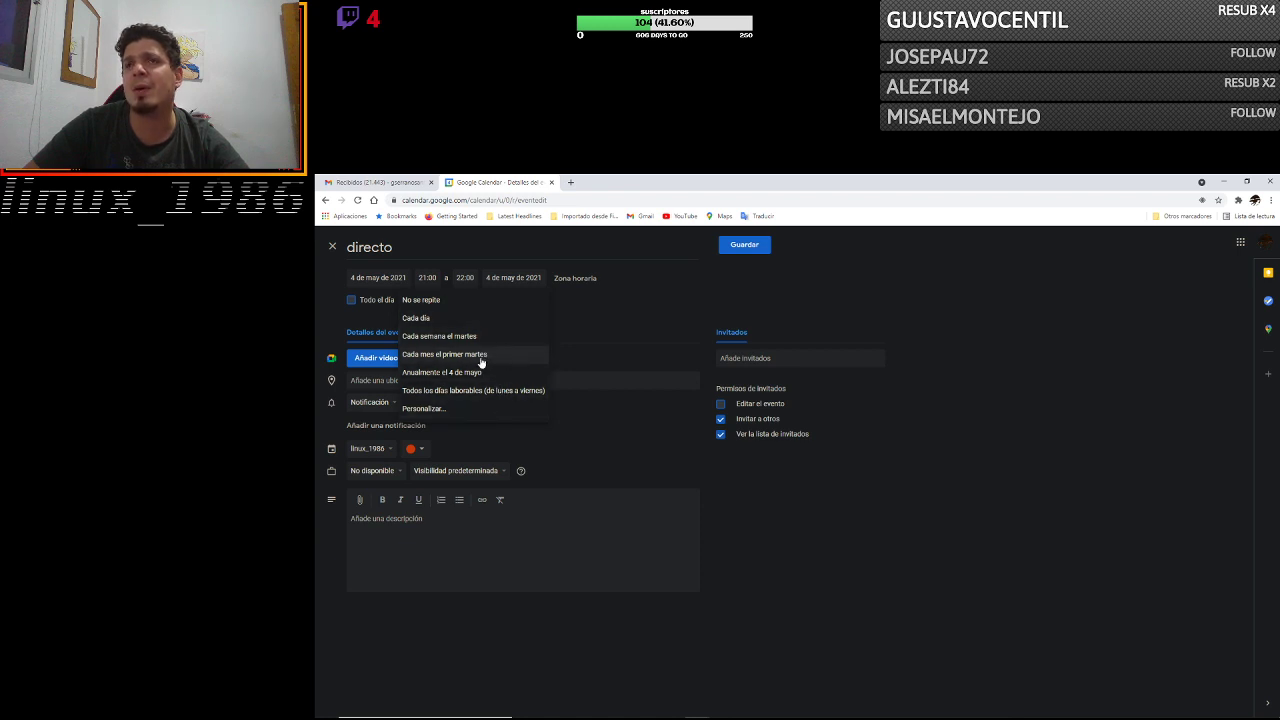
pyautogui.click(469, 410)
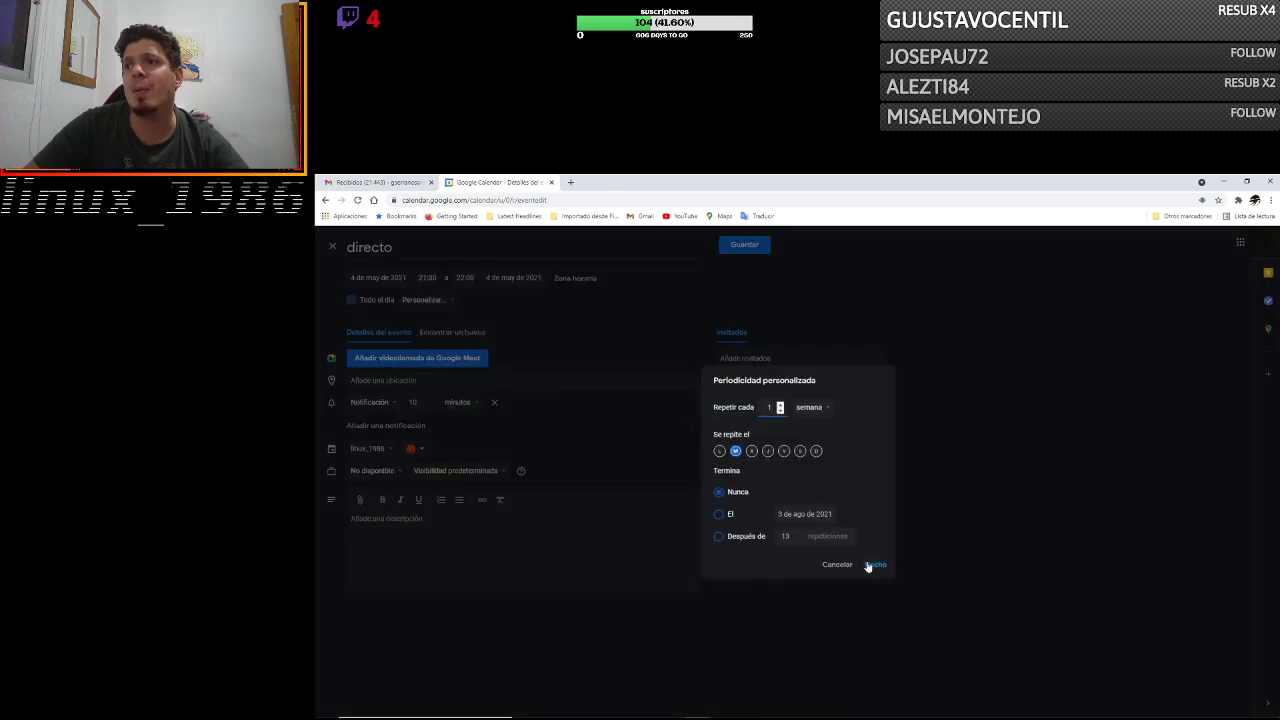
pyautogui.click(836, 566)
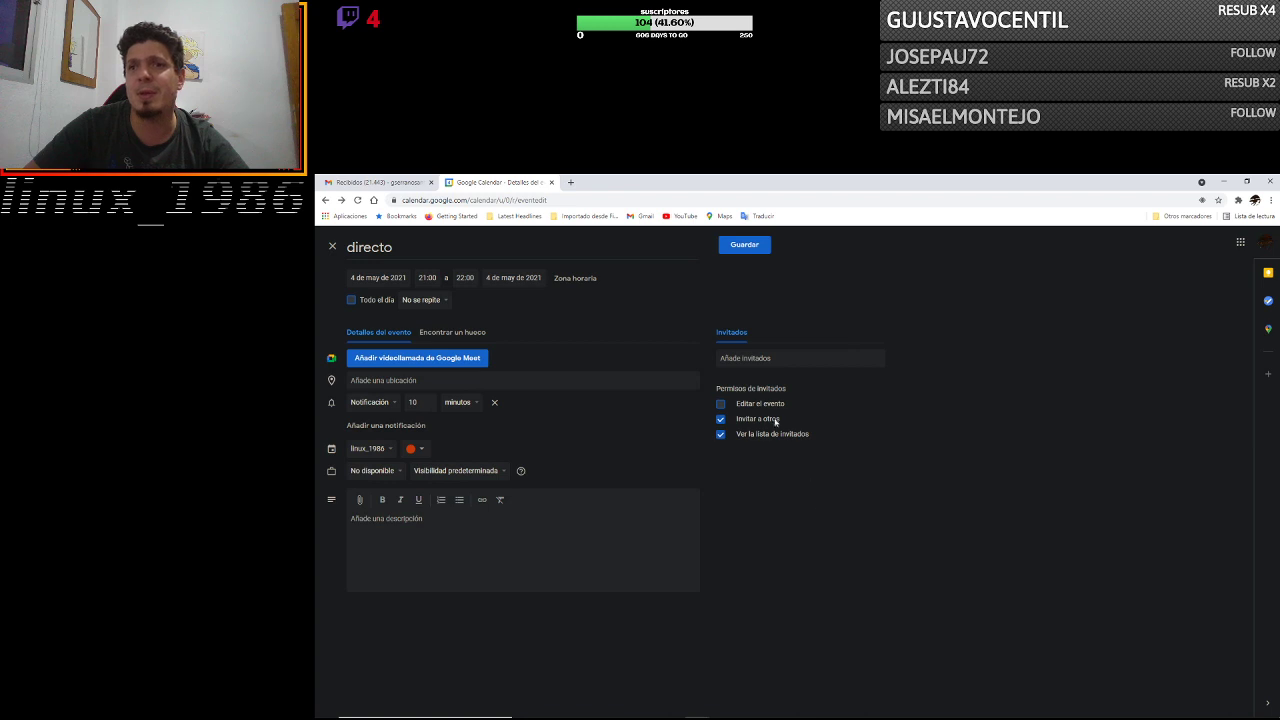
pyautogui.click(334, 248)
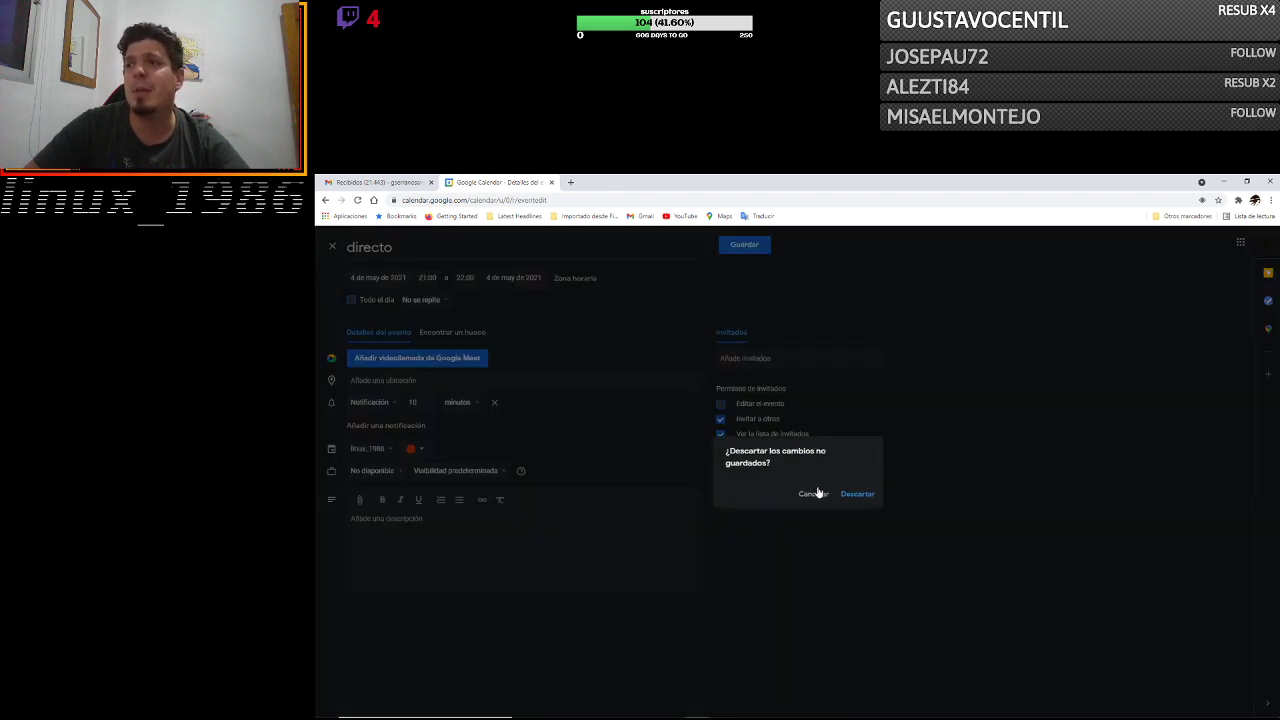
pyautogui.click(857, 494)
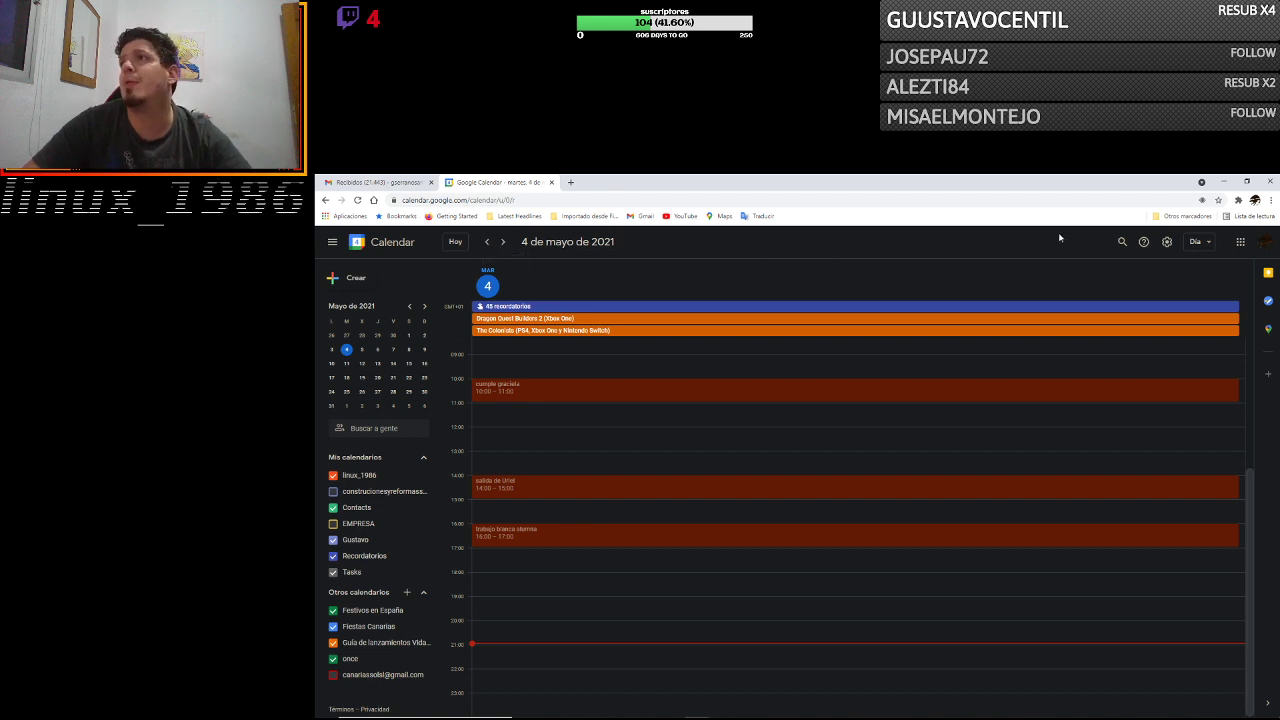
# Search the calendar for 'sellar paro' to list its eight past events.
pyautogui.click(1119, 245)
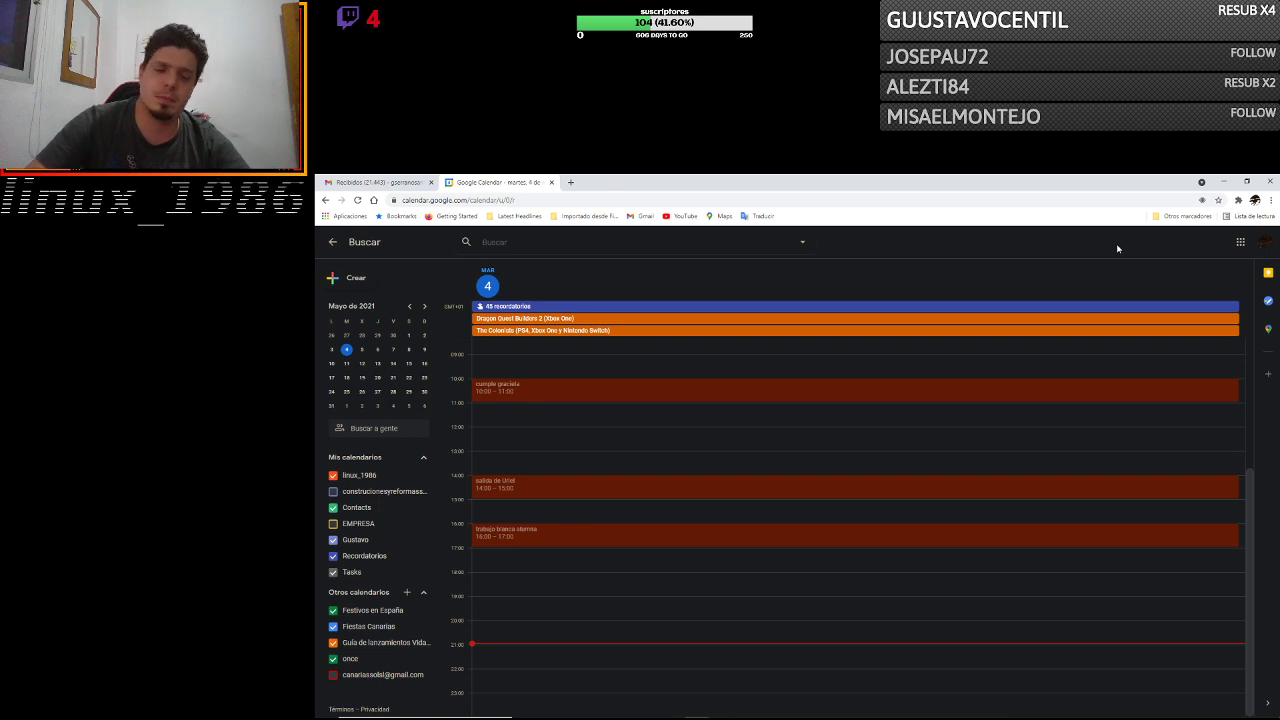
pyautogui.write('paro')
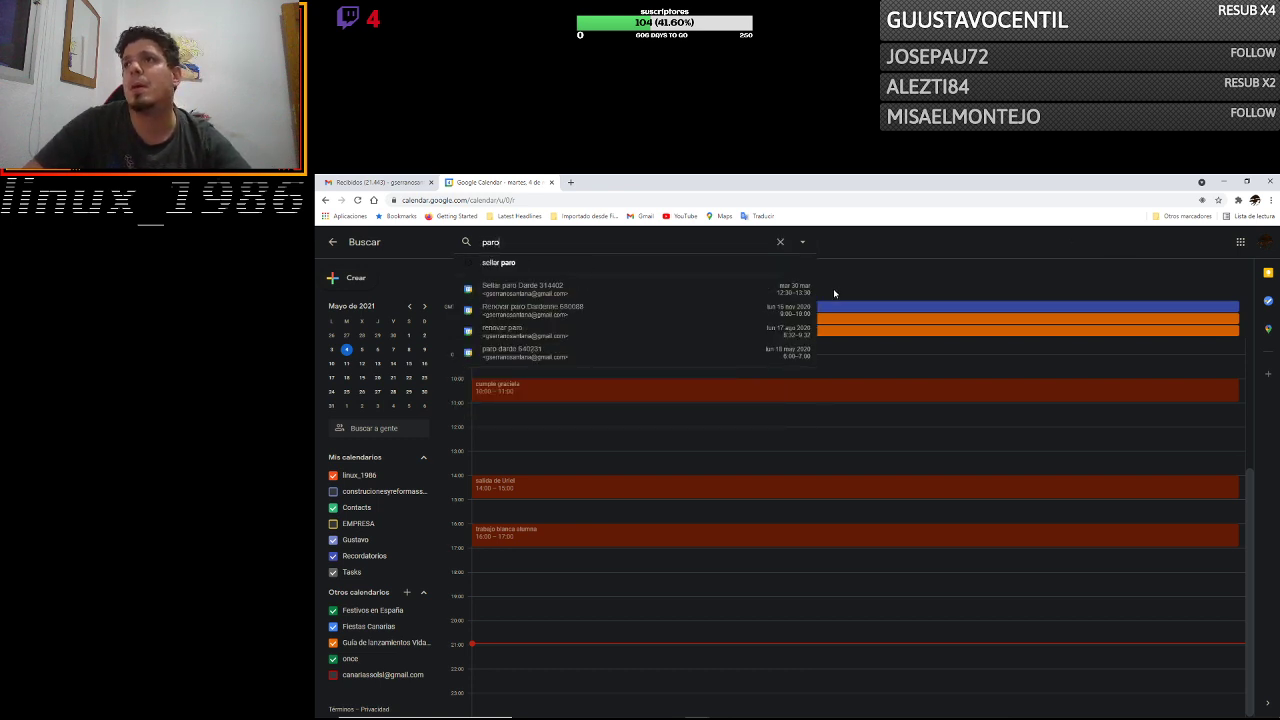
pyautogui.click(735, 269)
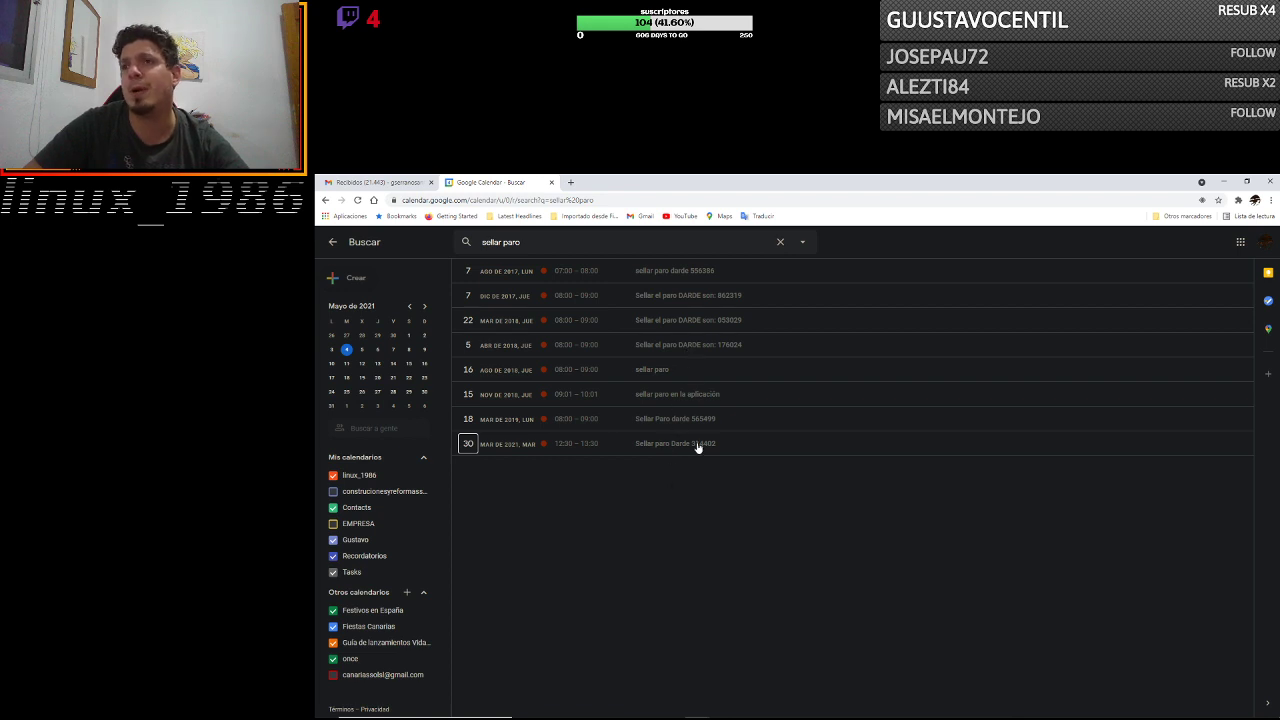
# Return to the 4 May day view and open Google Maps from the apps grid.
pyautogui.click(334, 245)
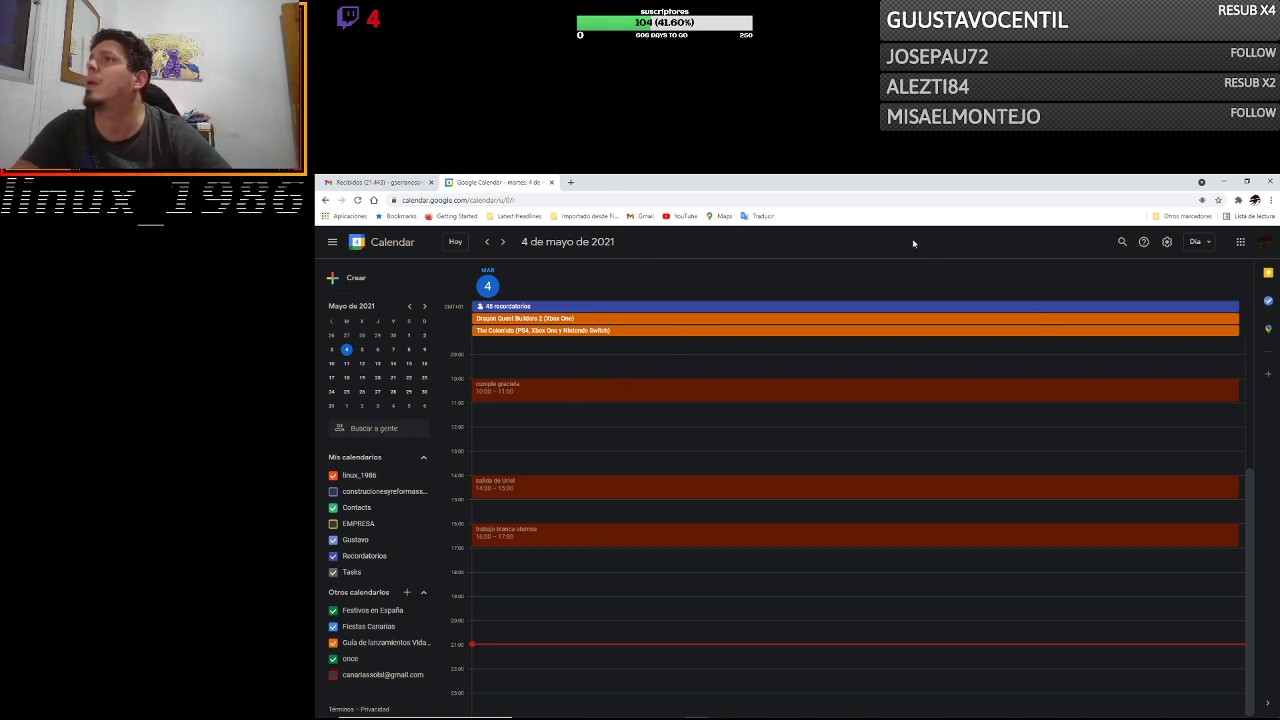
pyautogui.click(1240, 242)
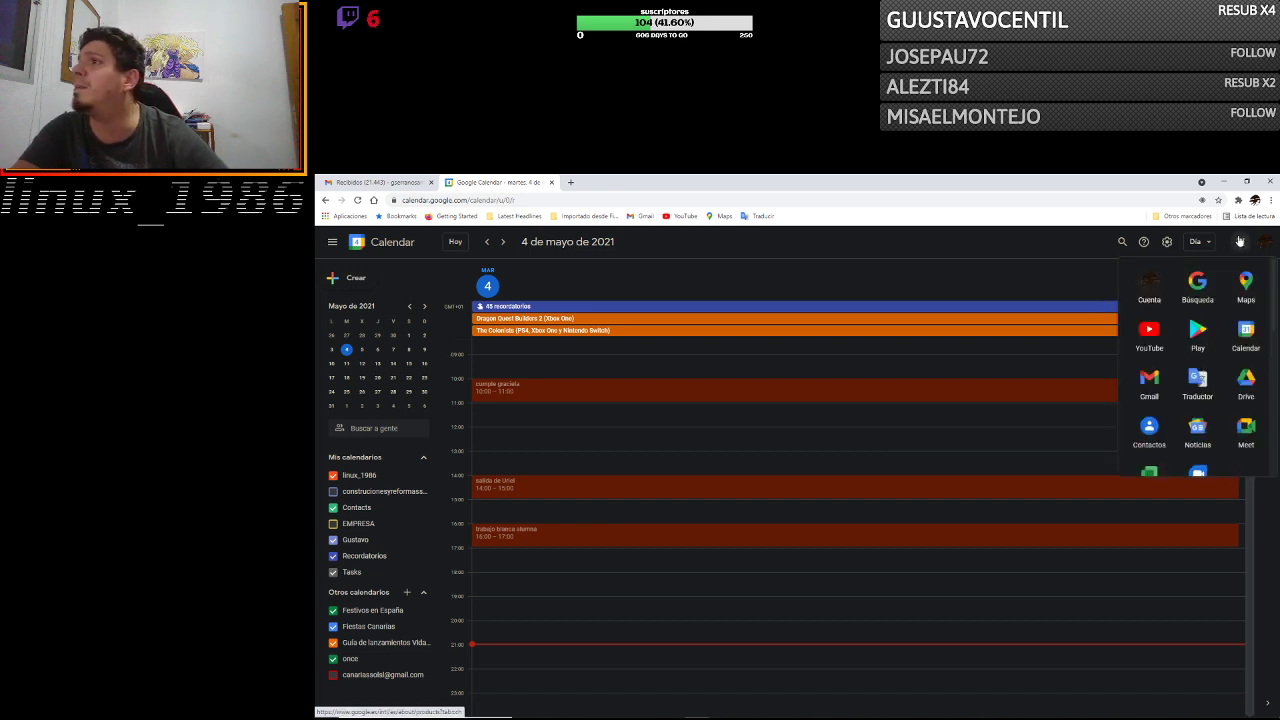
pyautogui.click(1238, 299)
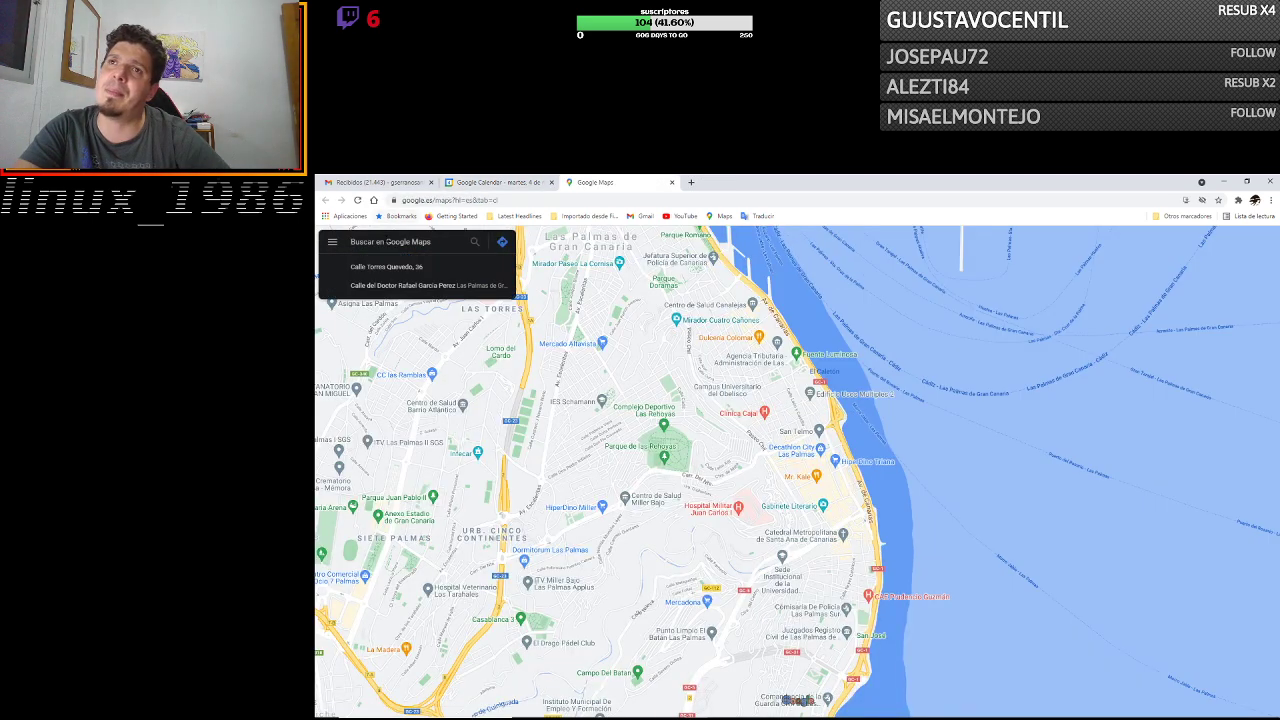
# Locate Centro Comercial La Ballena and pin the building right beside it.
pyautogui.write('la')
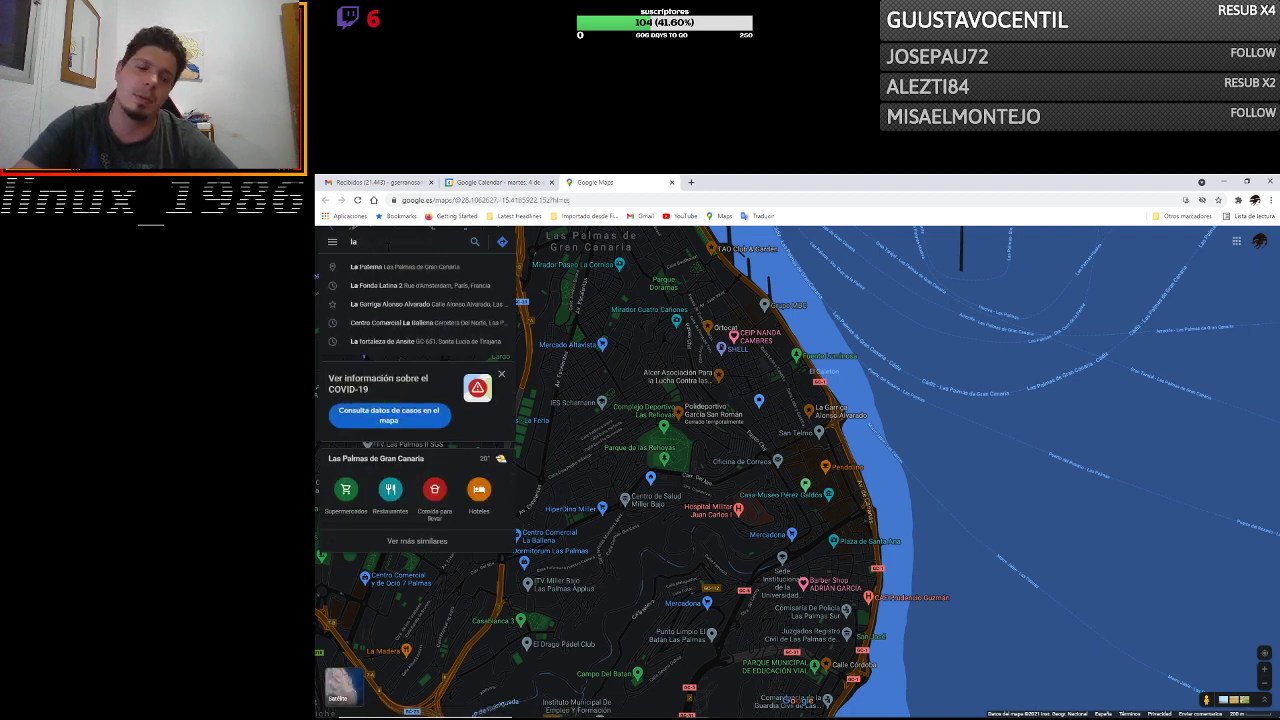
pyautogui.write(' ballena')
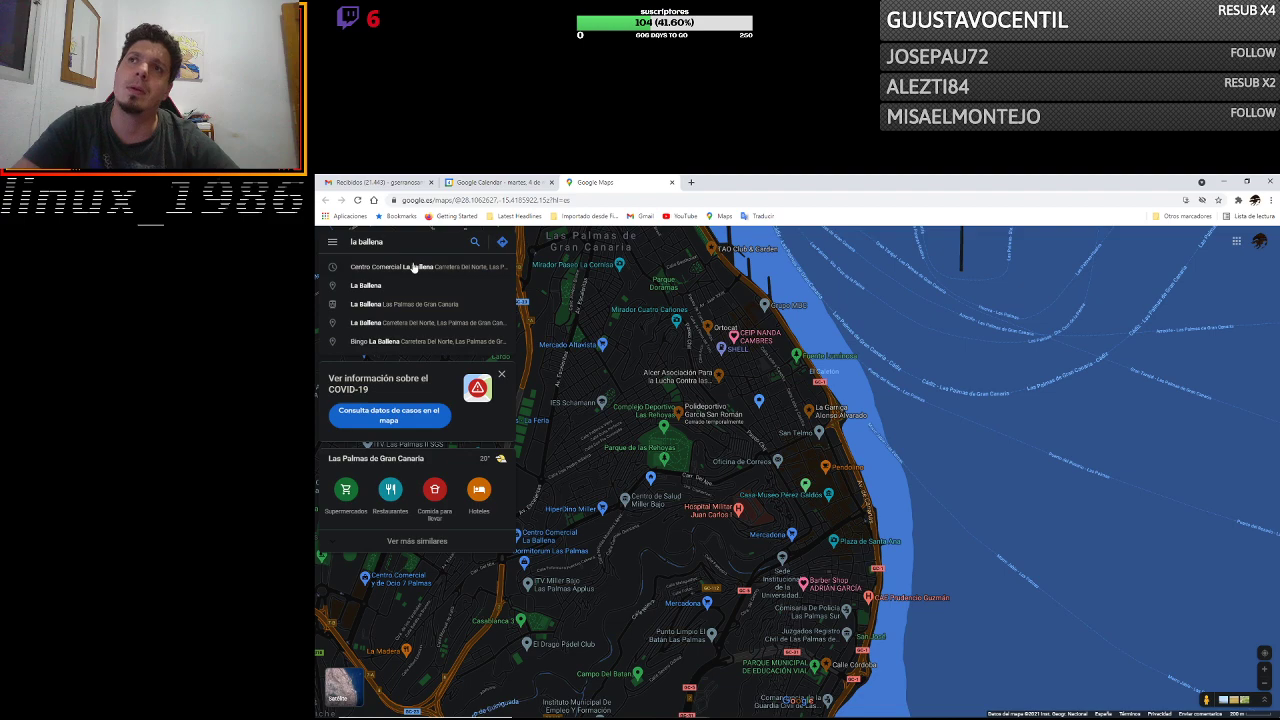
pyautogui.click(414, 267)
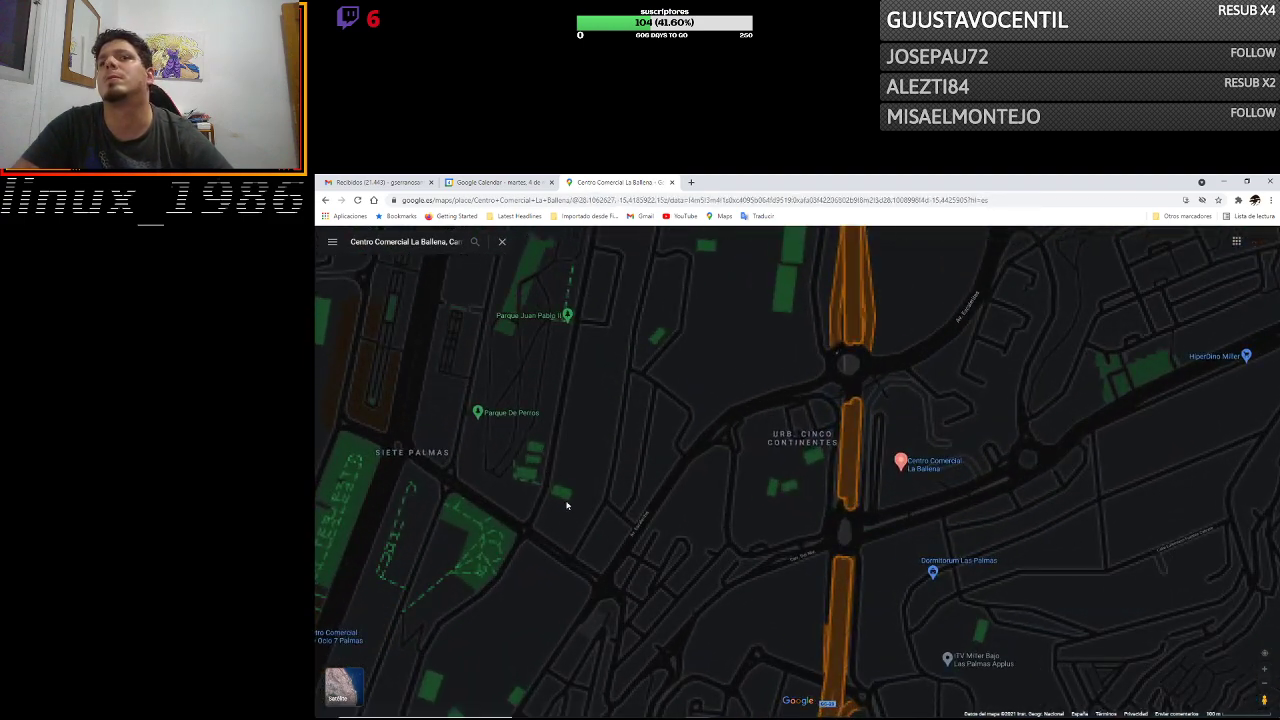
pyautogui.click(901, 460)
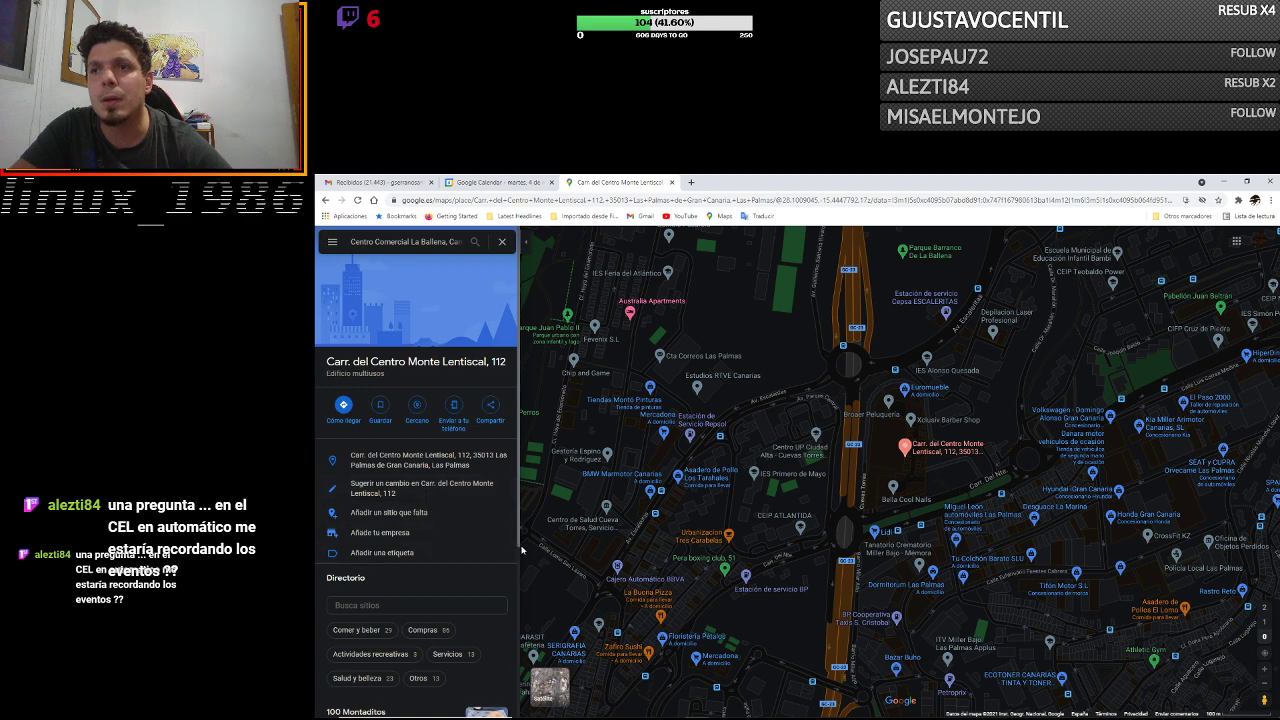
pyautogui.moveTo(516, 543); pyautogui.dragTo(516, 540)
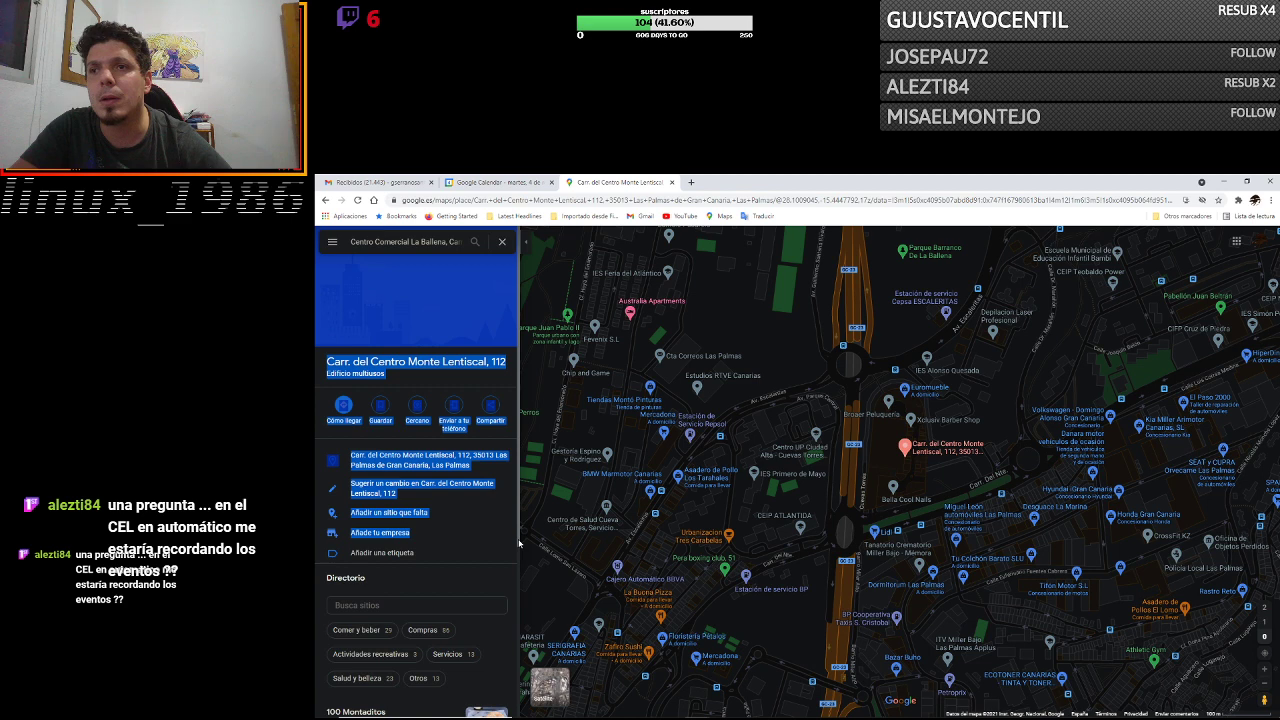
# View directions to the pinned building, then close the Maps tab to return to Calendar.
pyautogui.moveTo(519, 543); pyautogui.dragTo(519, 613)
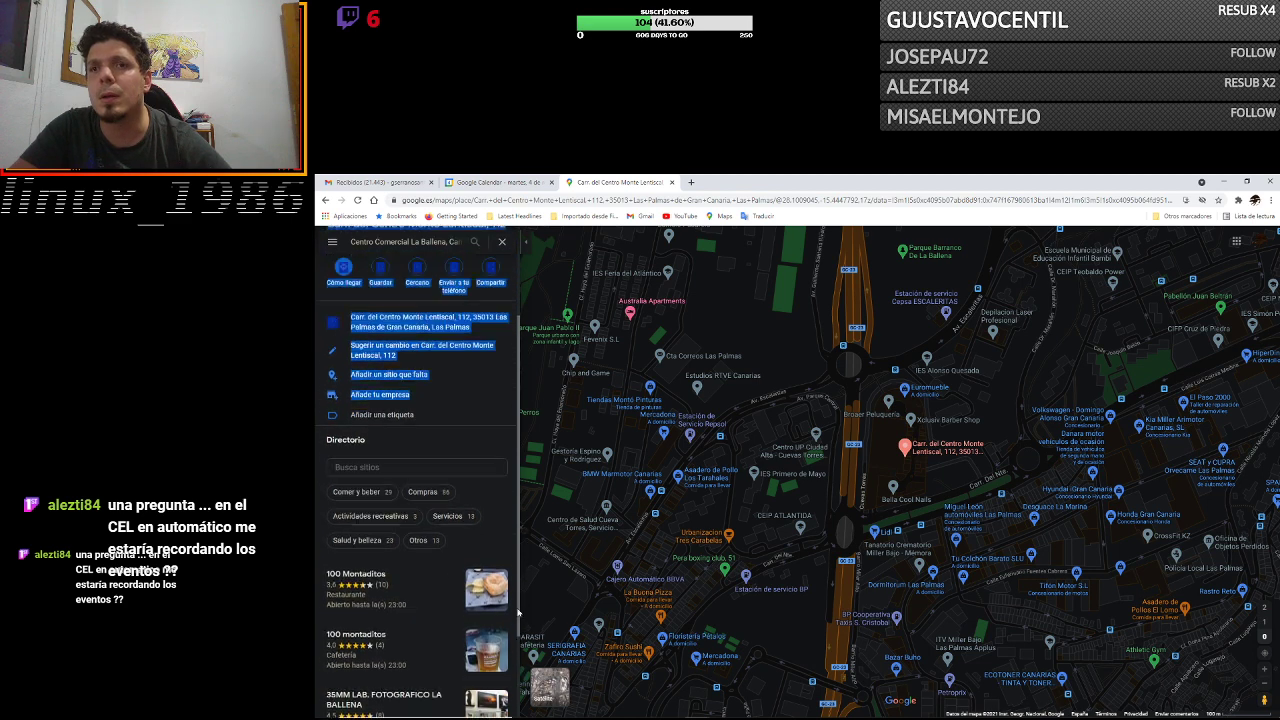
pyautogui.scroll(3, 519, 613)
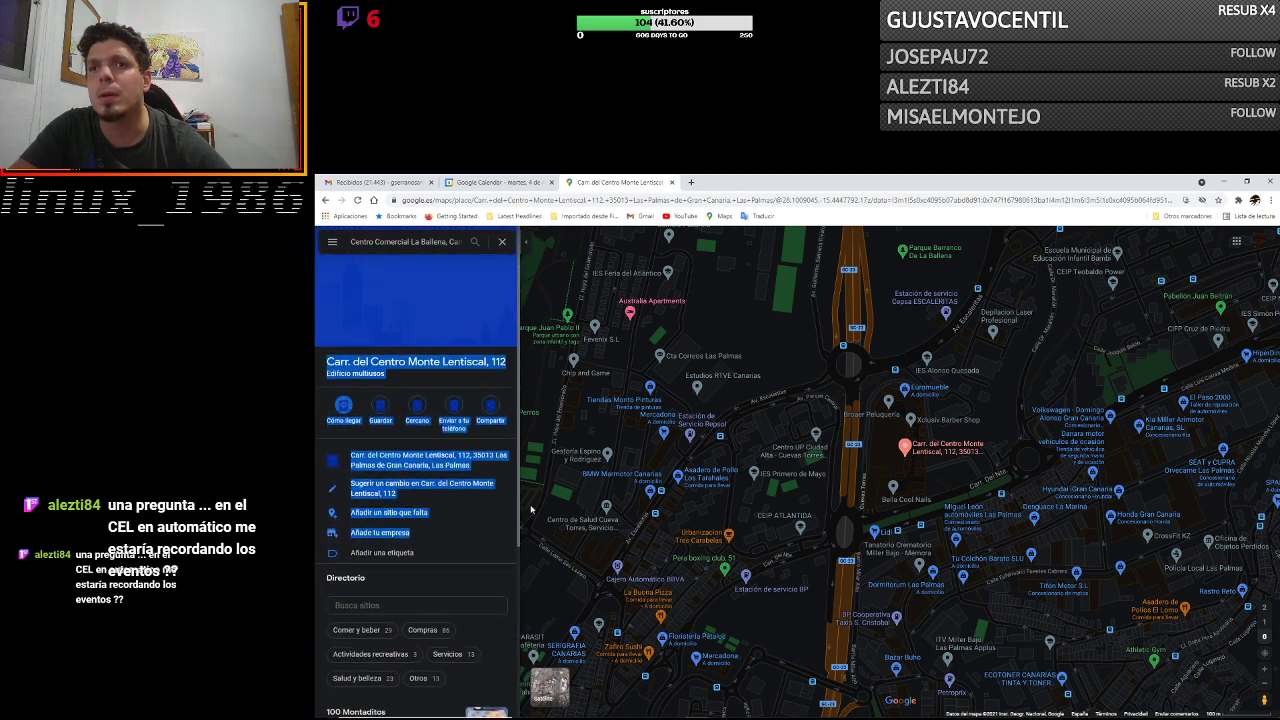
pyautogui.click(342, 410)
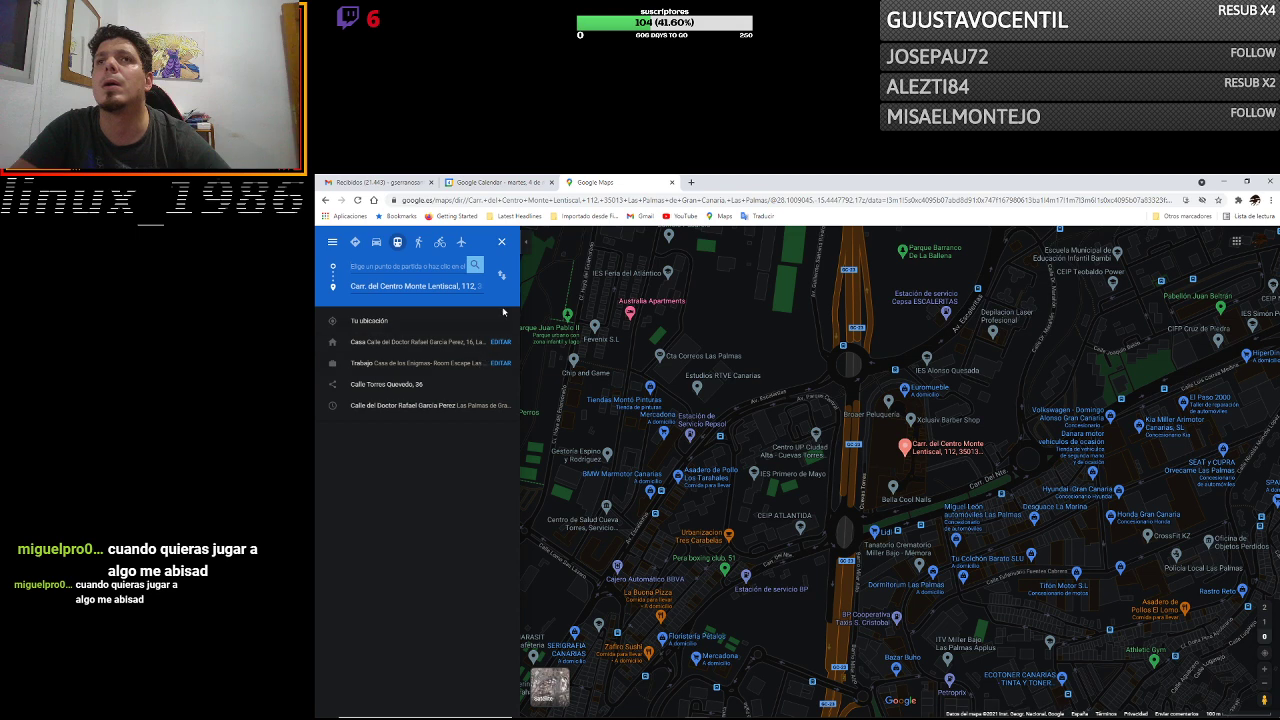
pyautogui.click(504, 242)
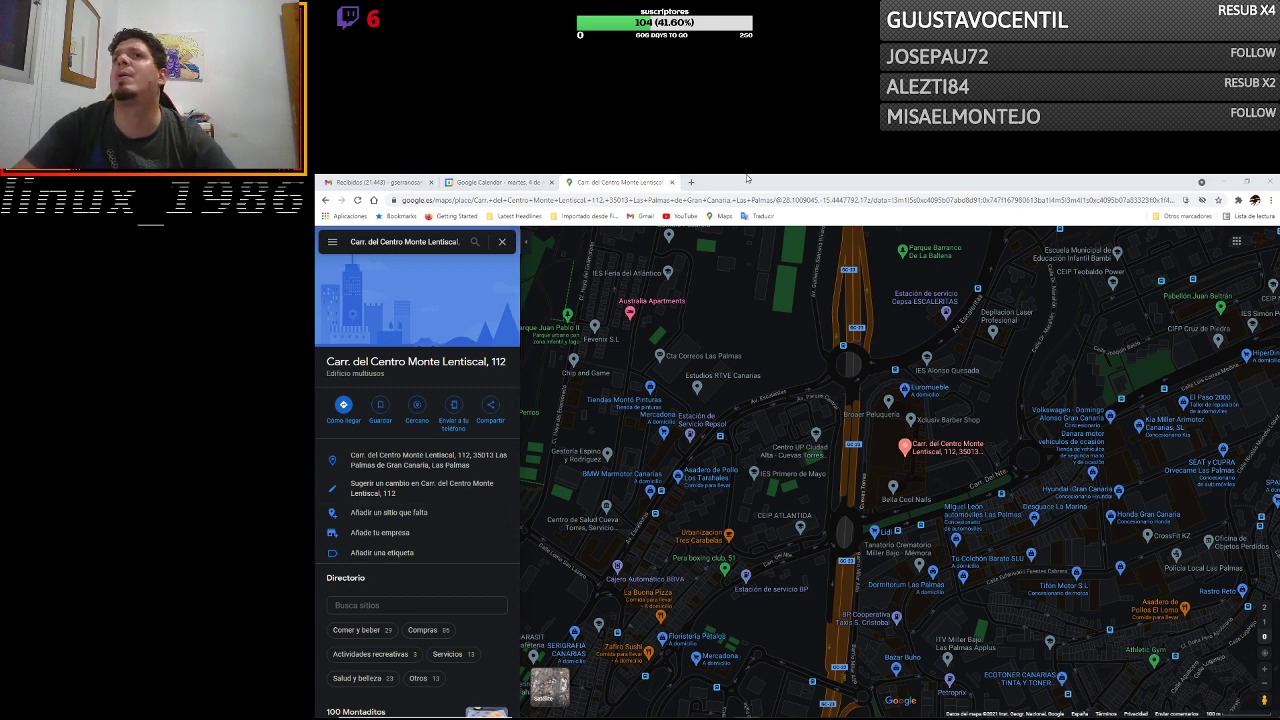
pyautogui.click(671, 183)
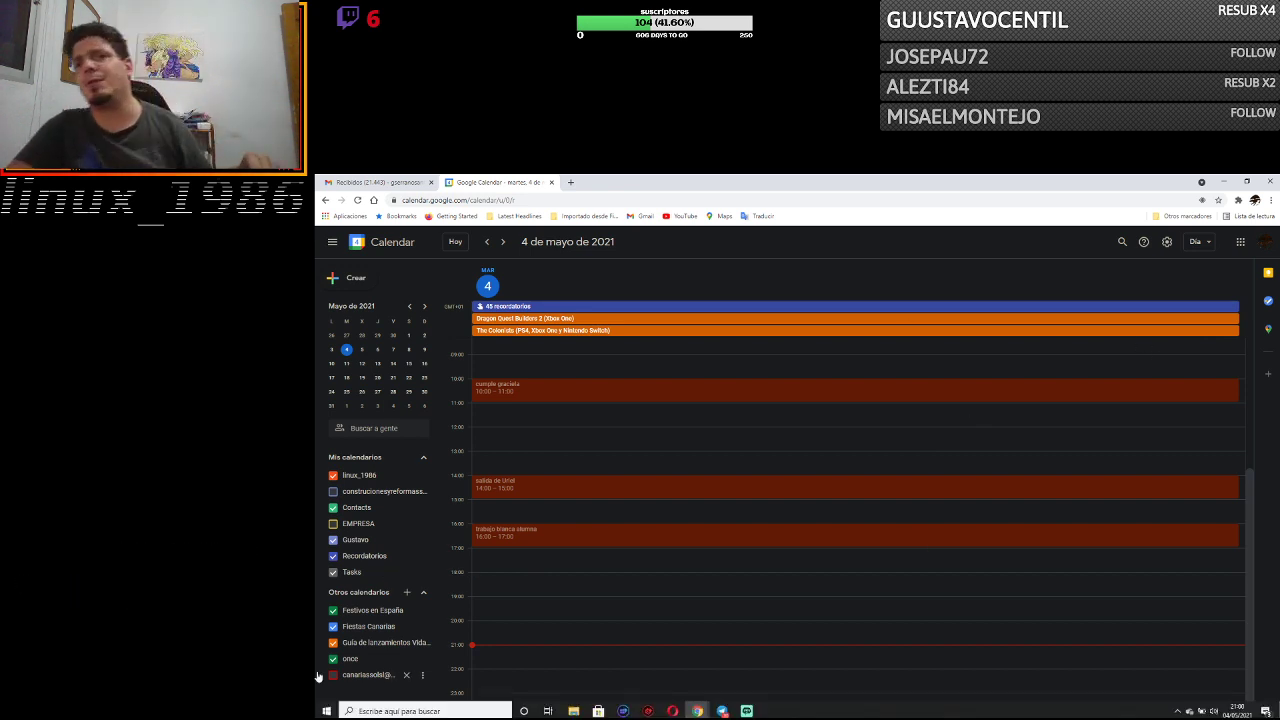
# Launch TeamViewer via Windows search, dismiss its promo, and connect to the Xiaomi phone.
pyautogui.click(371, 708)
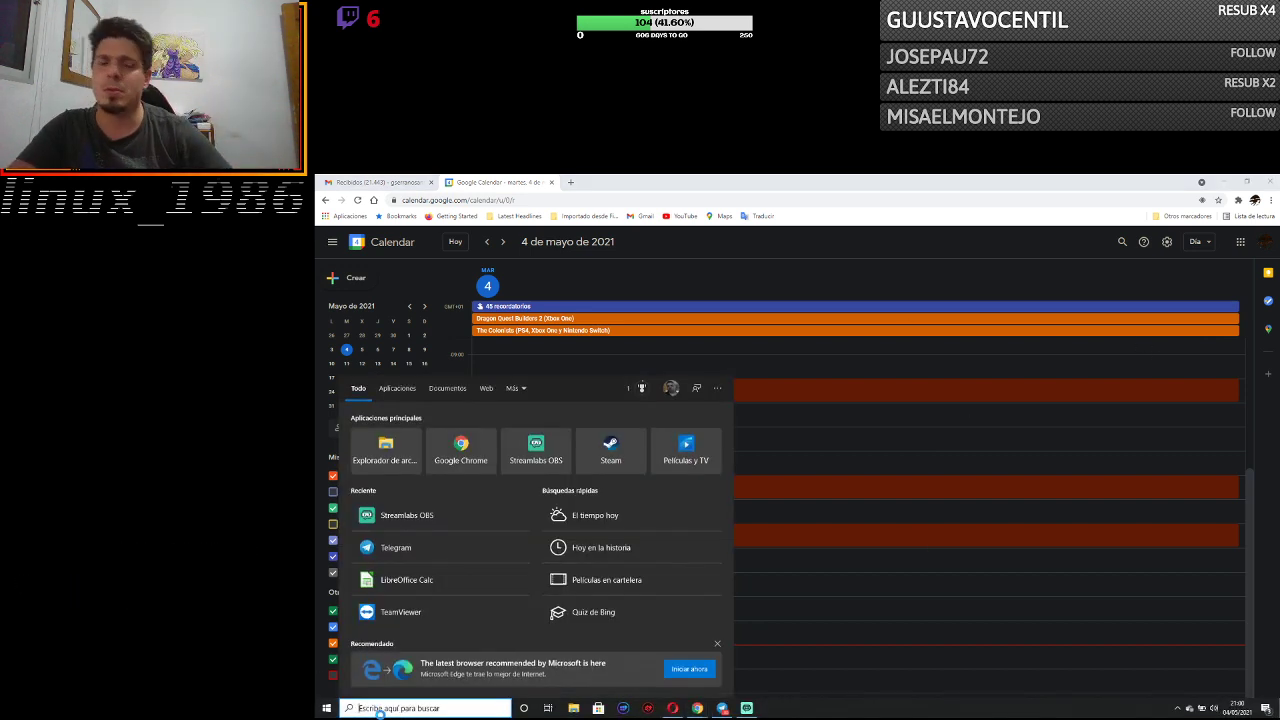
pyautogui.write('te')
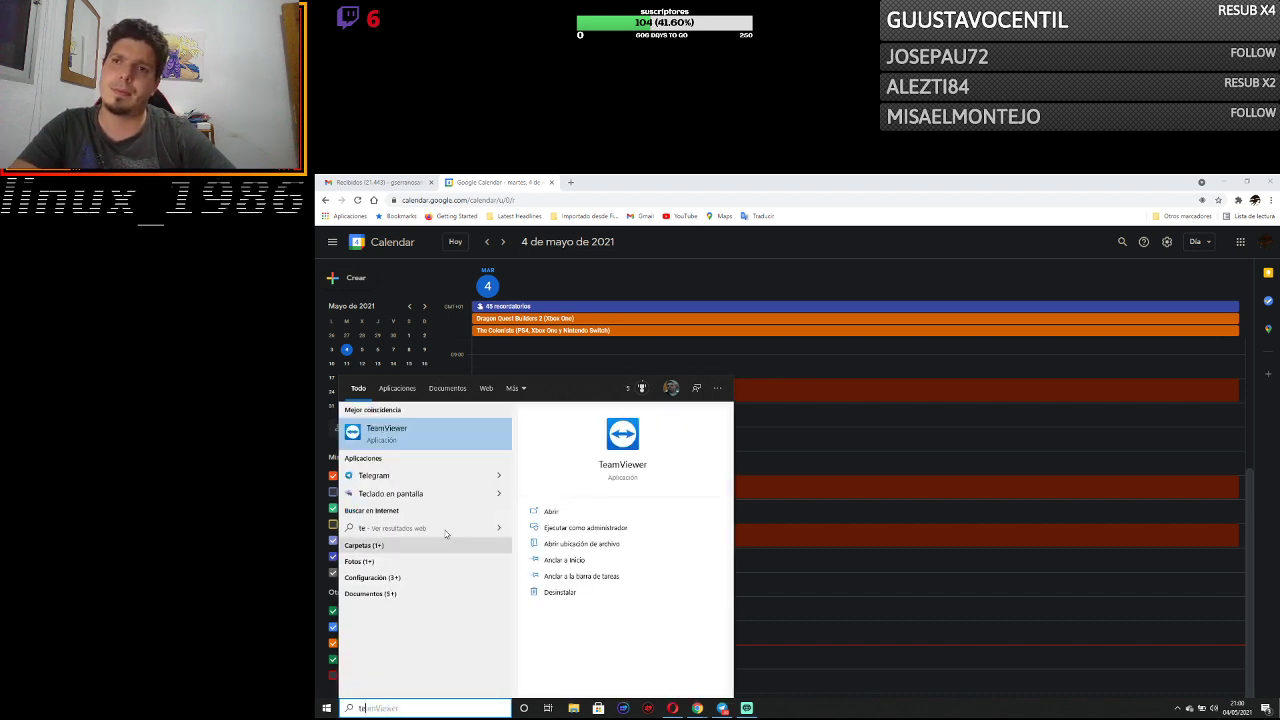
pyautogui.click(450, 433)
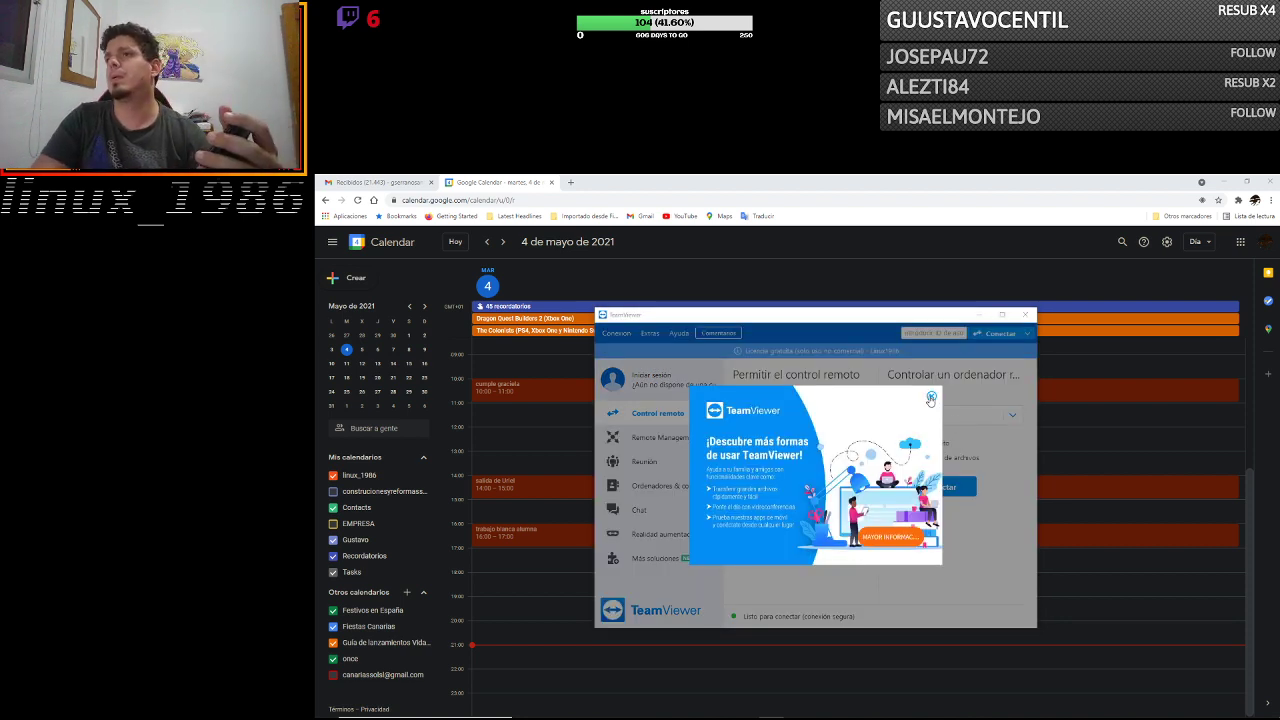
pyautogui.click(931, 396)
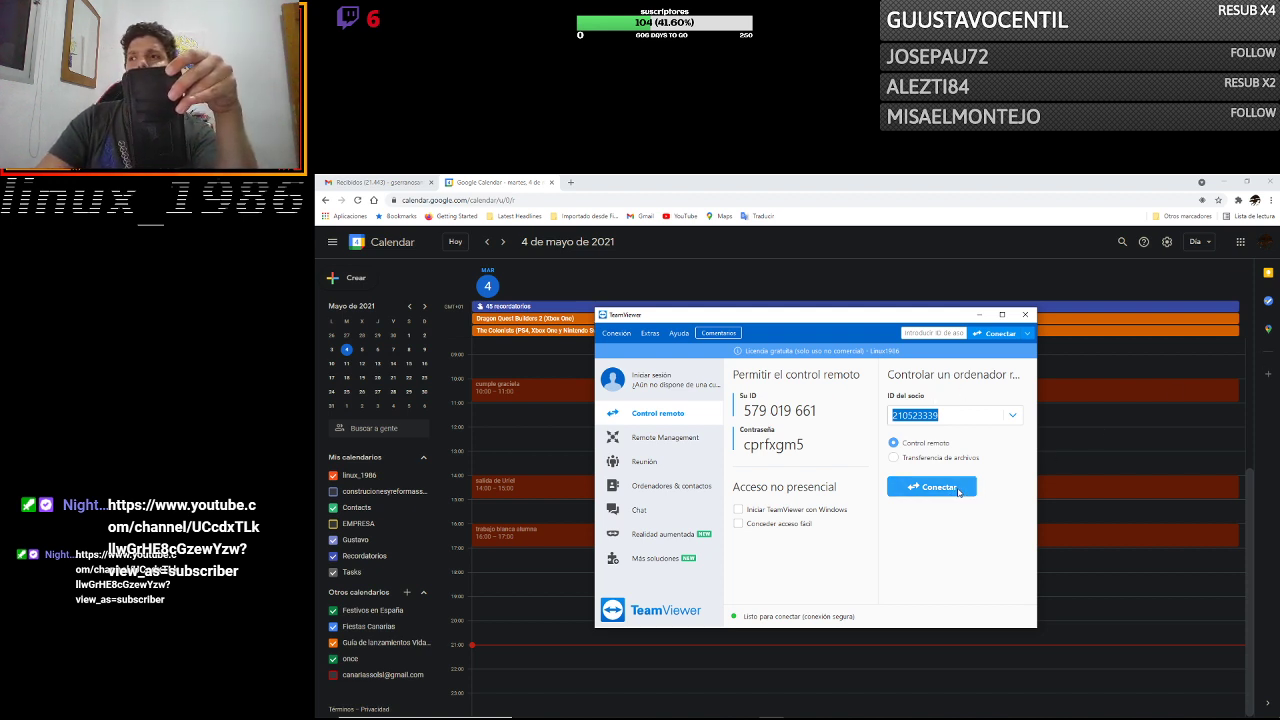
pyautogui.click(958, 491)
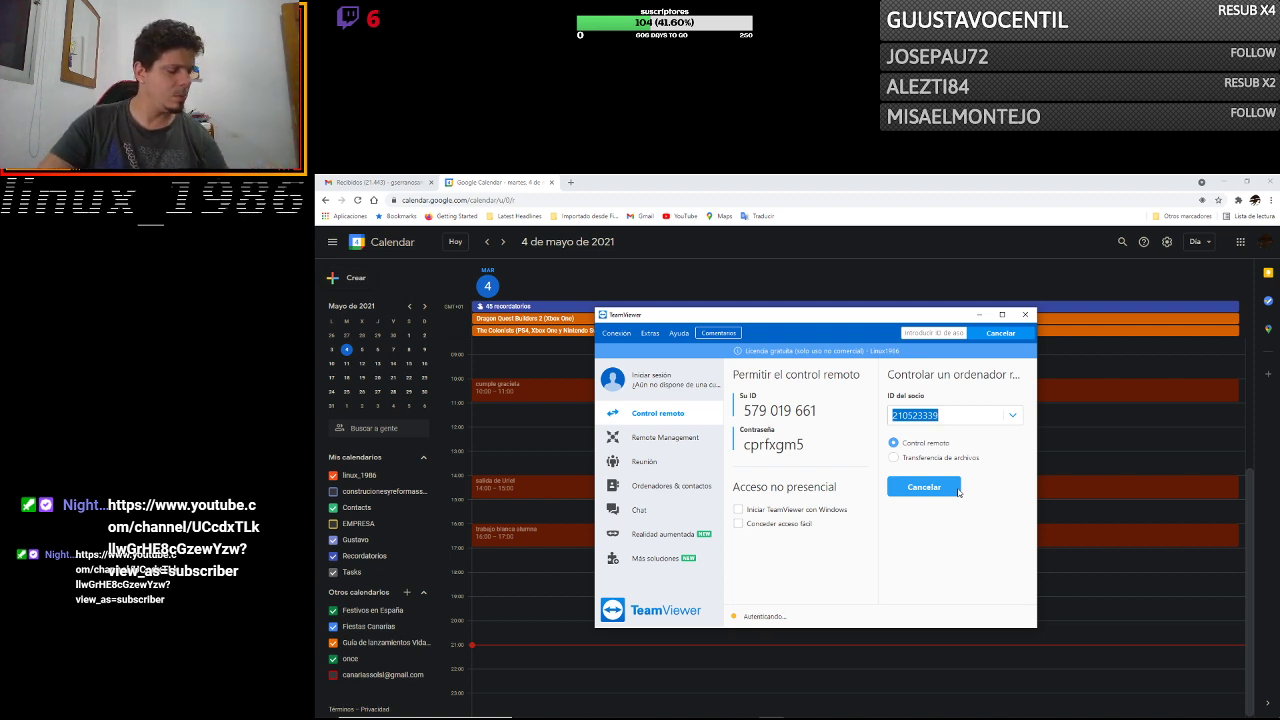
pyautogui.click(958, 491)
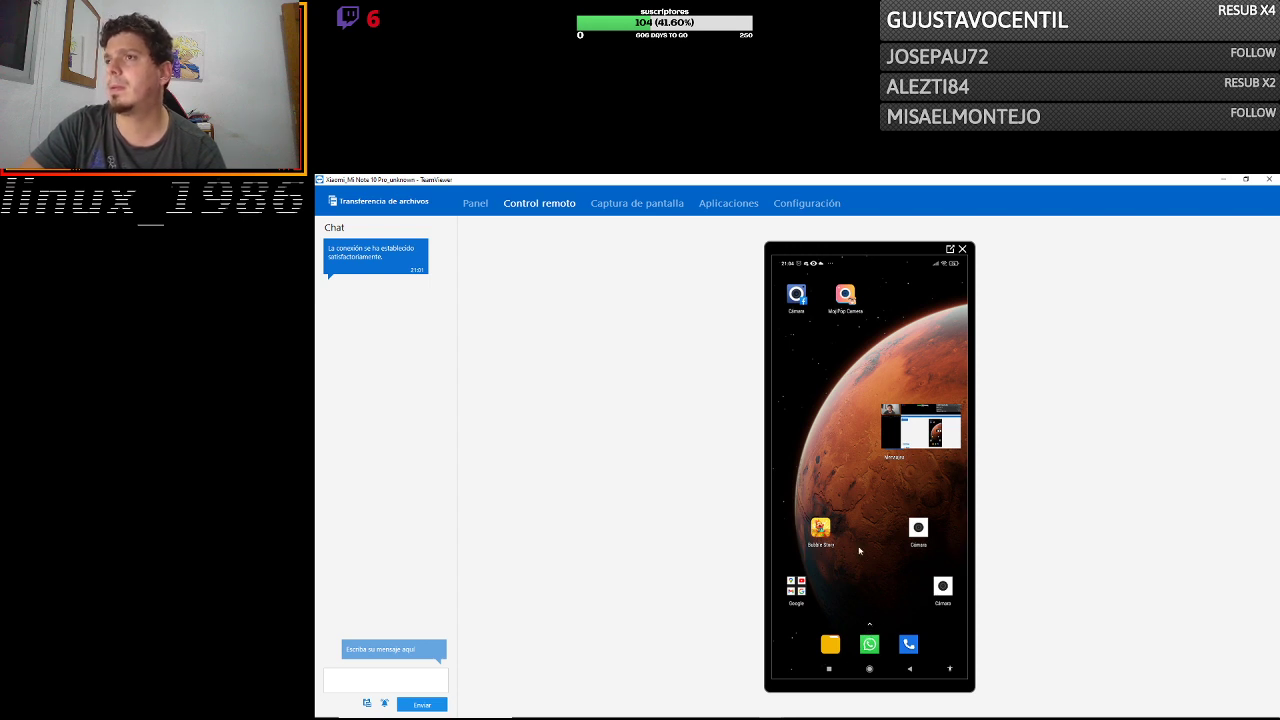
# Search the remote phone's apps for 'aju' and open Ajustes.
pyautogui.moveTo(864, 677); pyautogui.dragTo(866, 668)
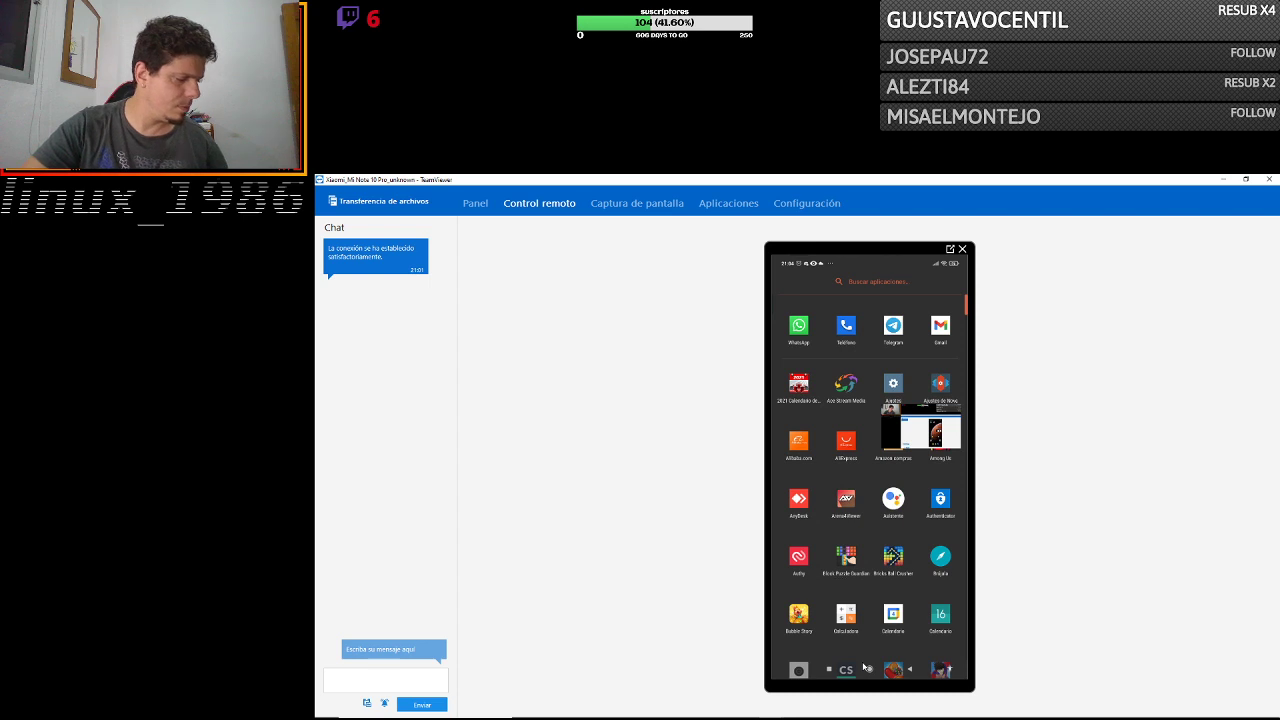
pyautogui.moveTo(864, 668); pyautogui.dragTo(866, 668)
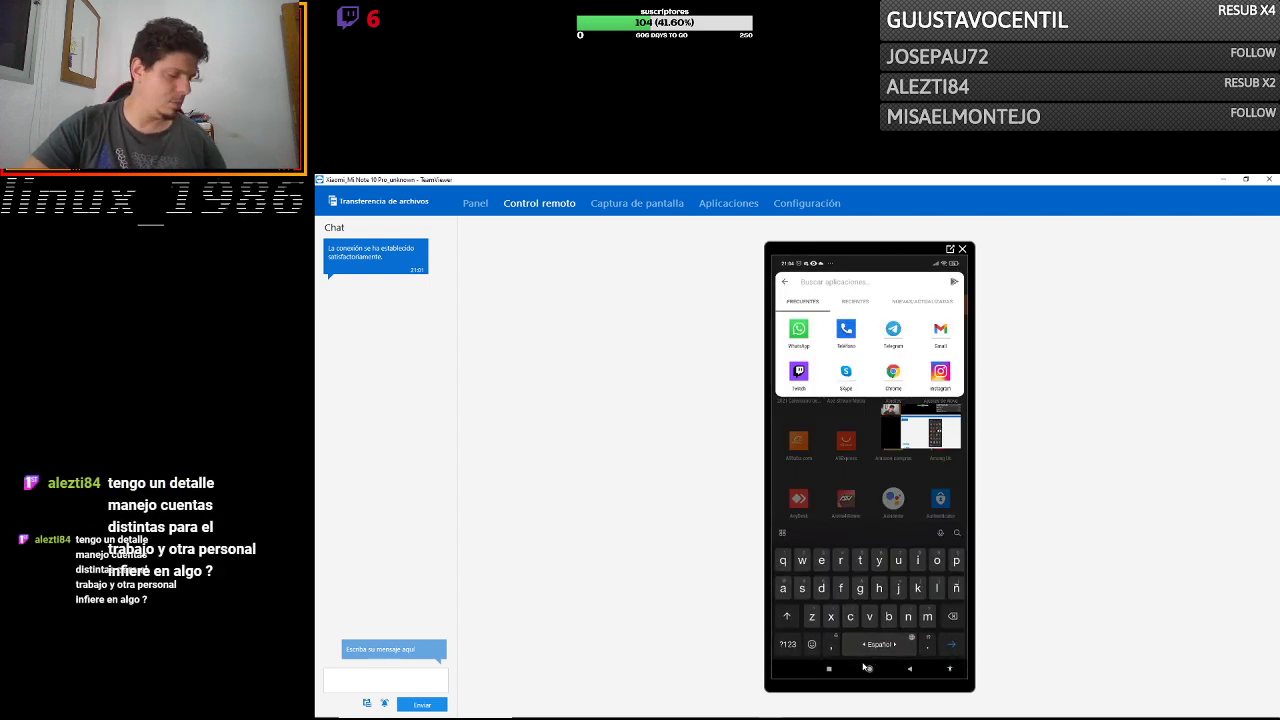
pyautogui.write('a')
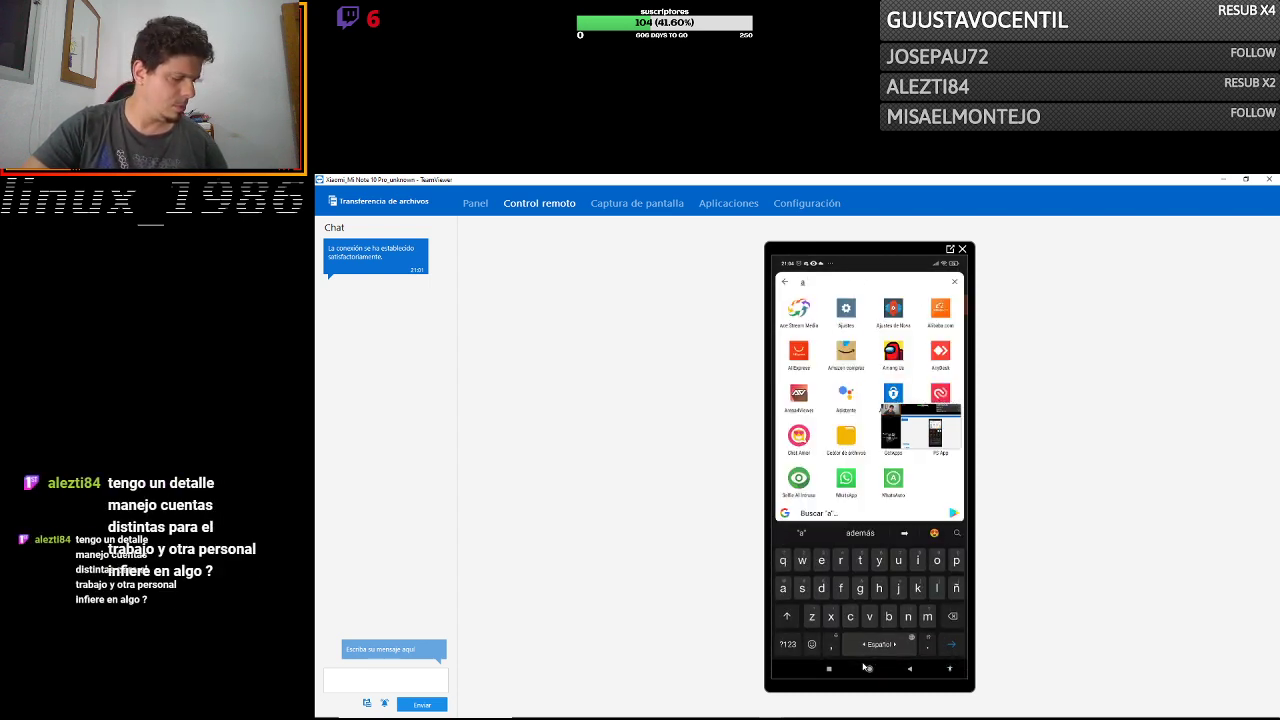
pyautogui.write('ju')
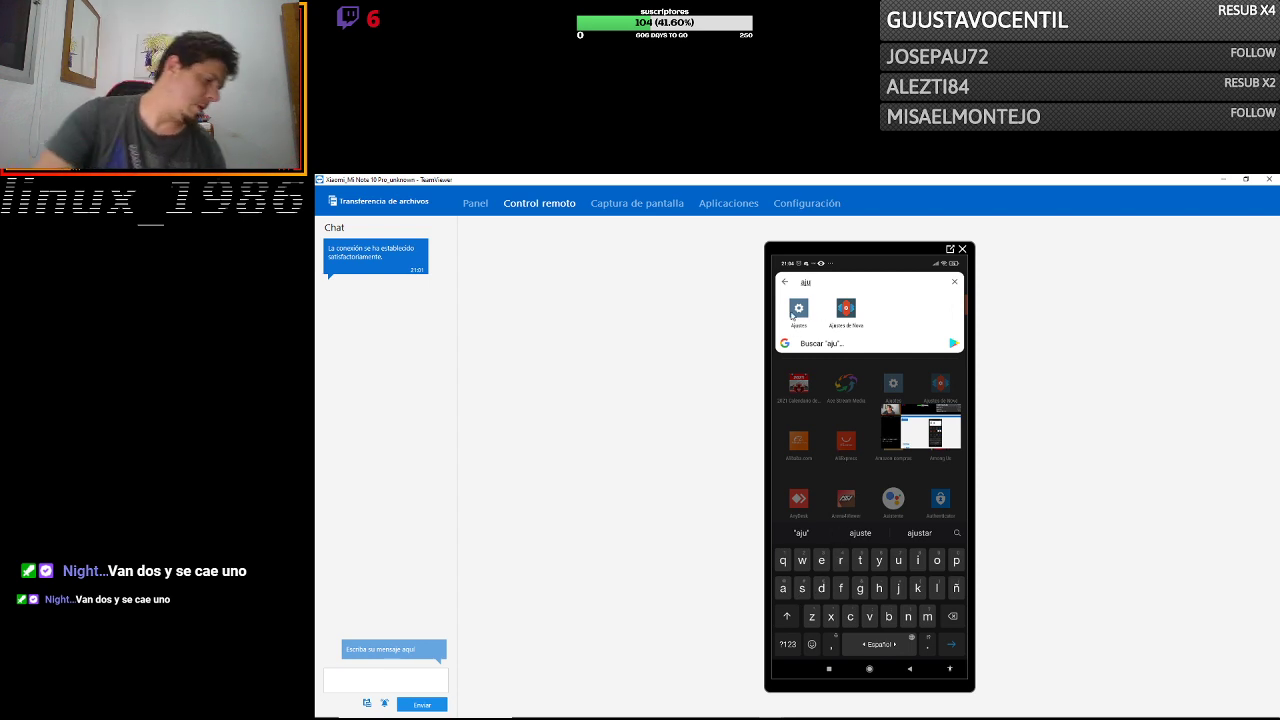
pyautogui.click(791, 315)
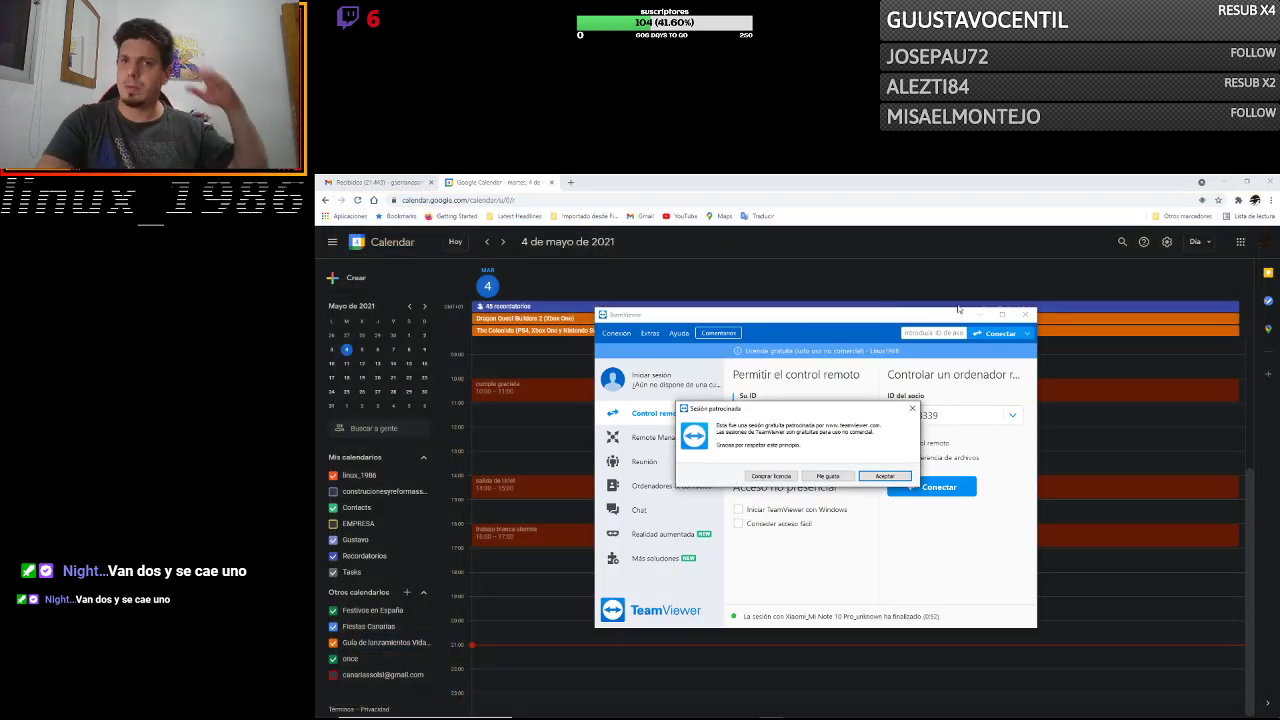
# Accept both session notices and close TeamViewer once the session ends.
pyautogui.click(885, 476)
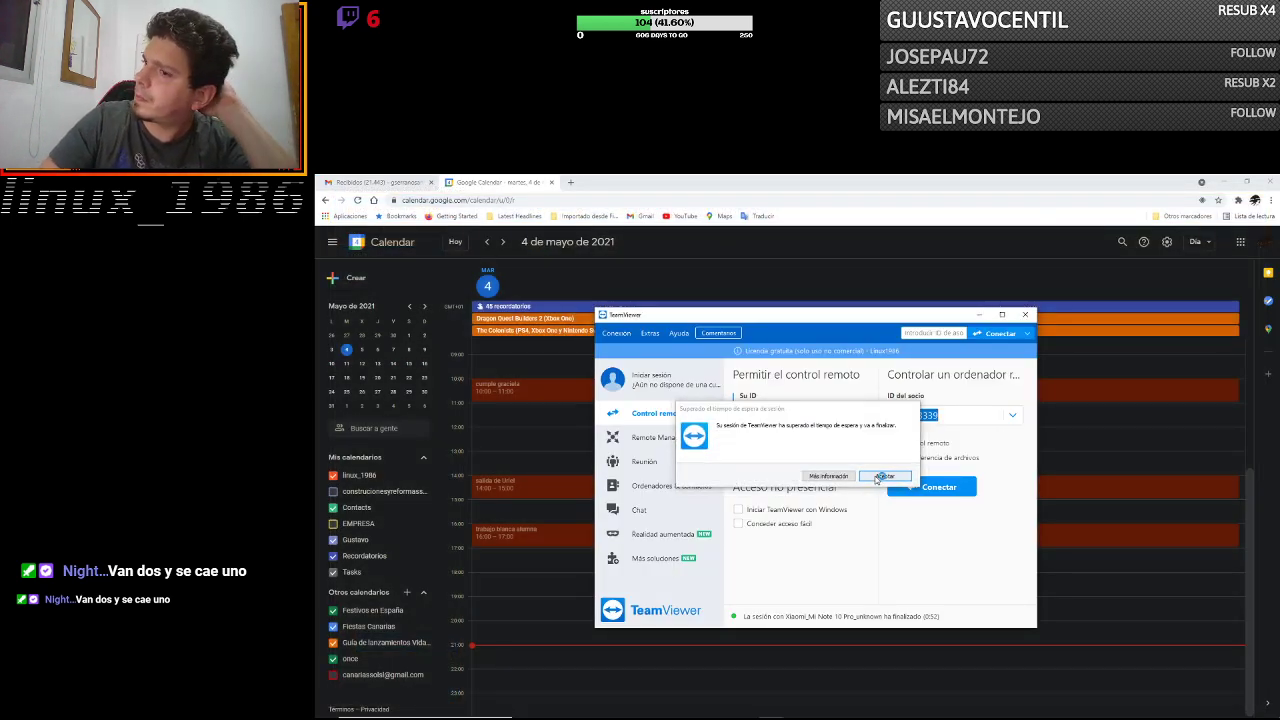
pyautogui.click(885, 476)
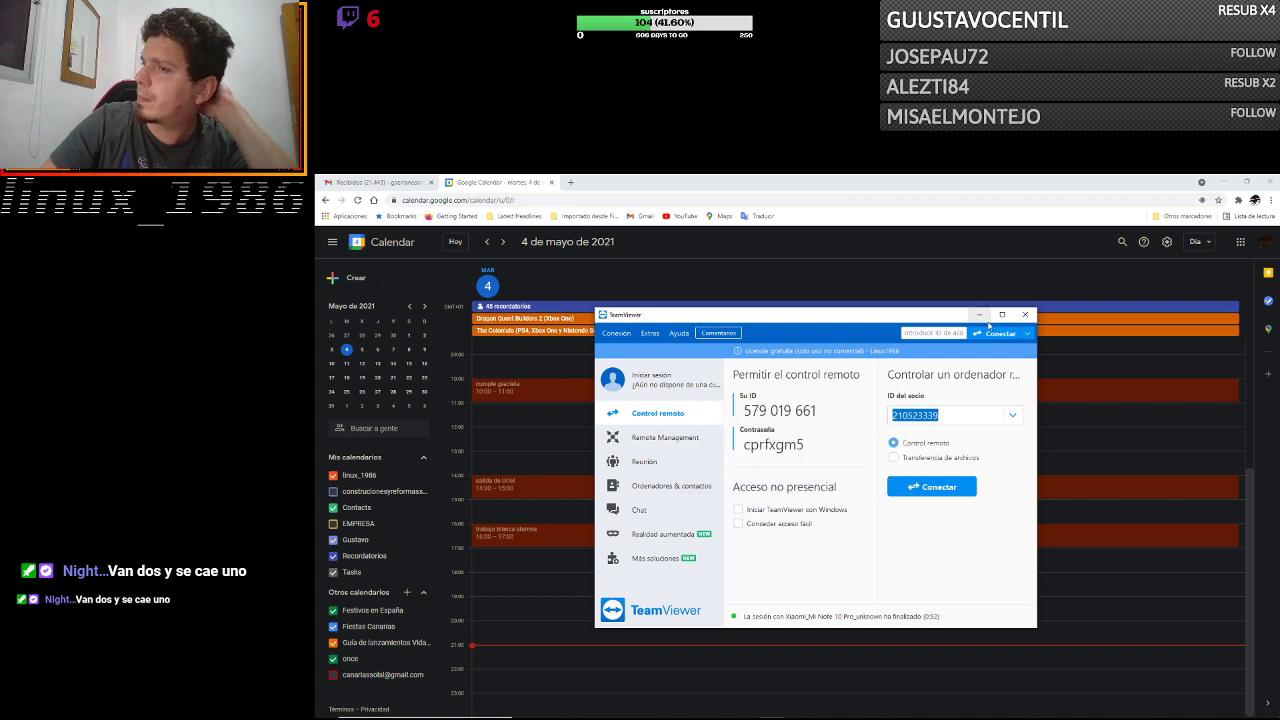
pyautogui.click(1023, 315)
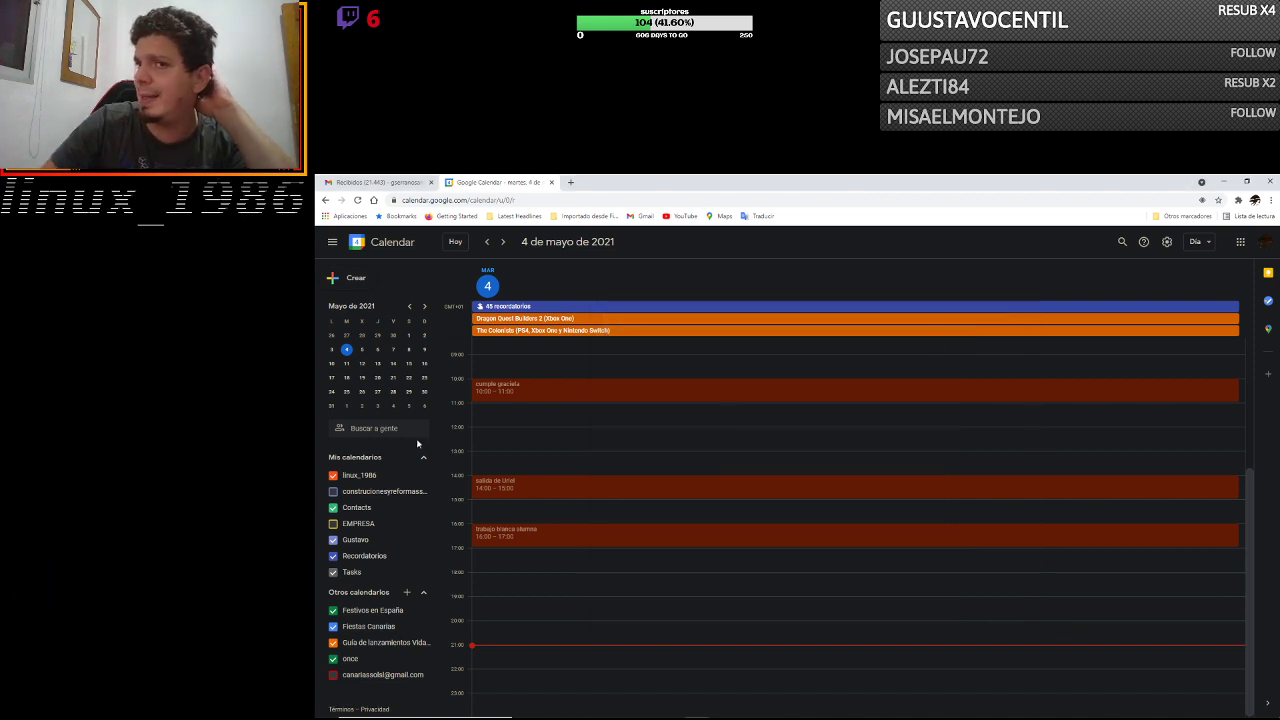
# Toggle linux_1986 off and on, then open its Configurar y compartir page.
pyautogui.rightClick(362, 477)
pyautogui.click(357, 478)
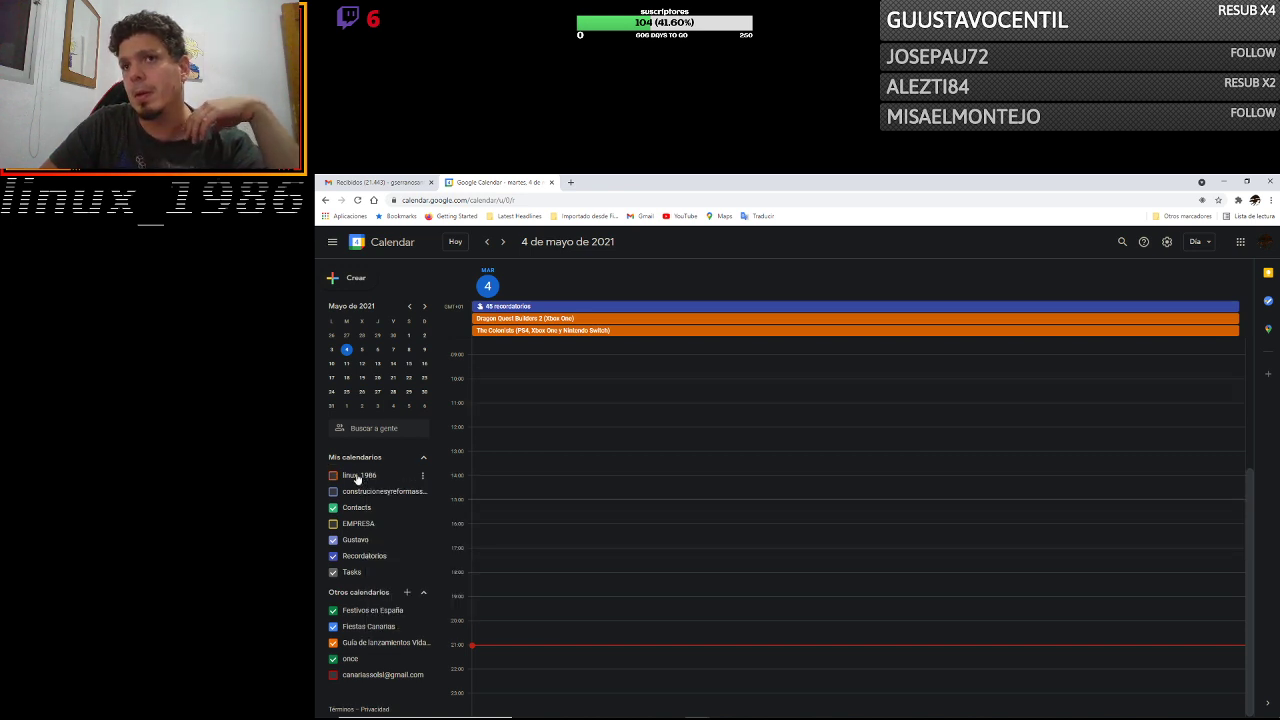
pyautogui.click(357, 478)
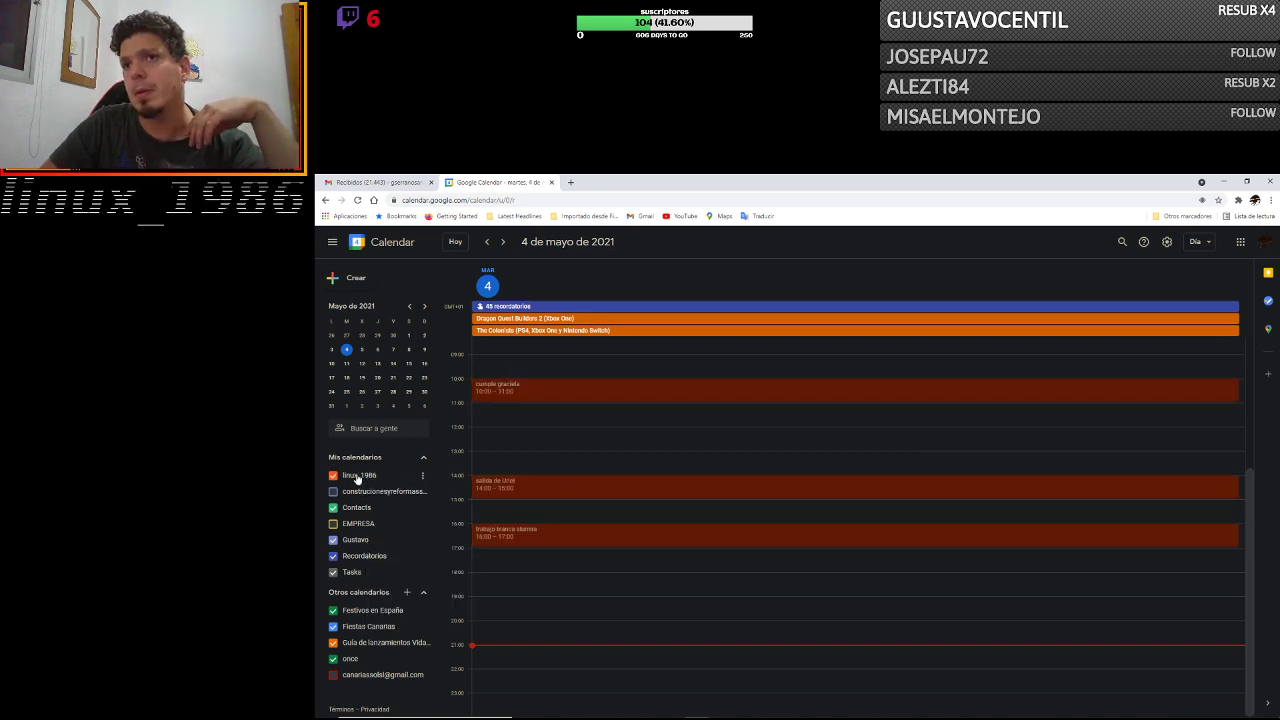
pyautogui.click(423, 478)
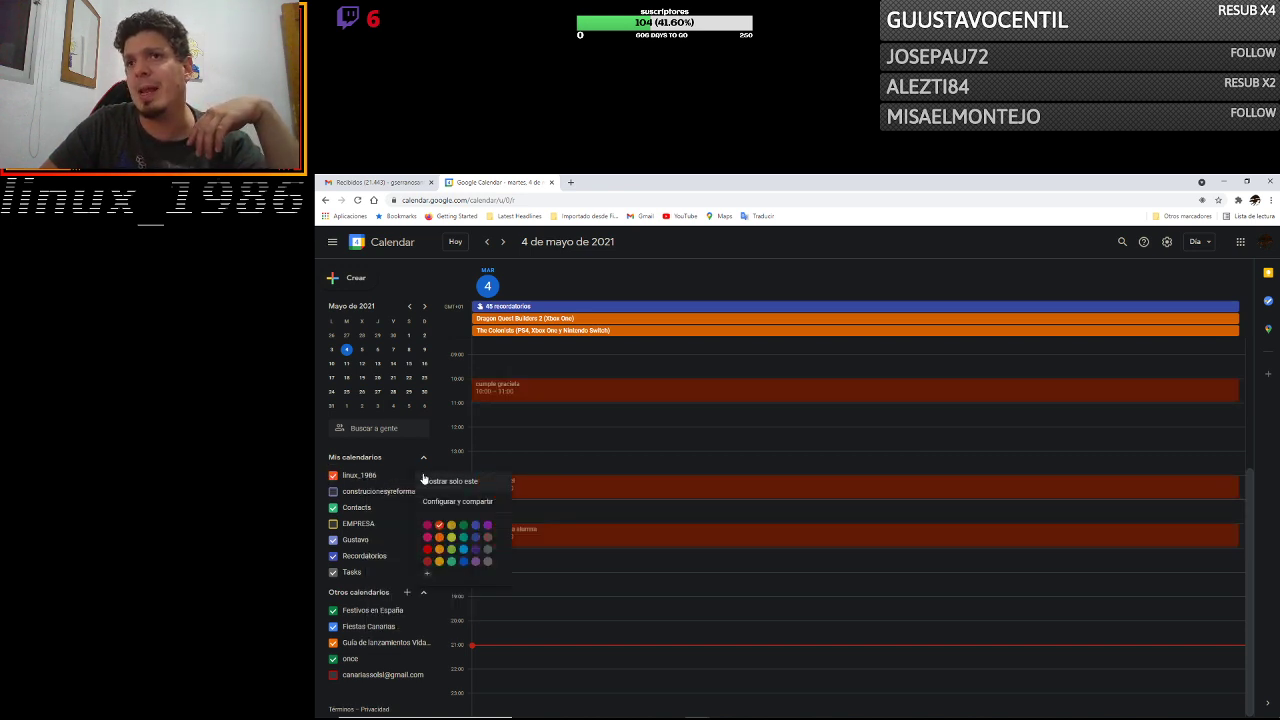
pyautogui.click(470, 503)
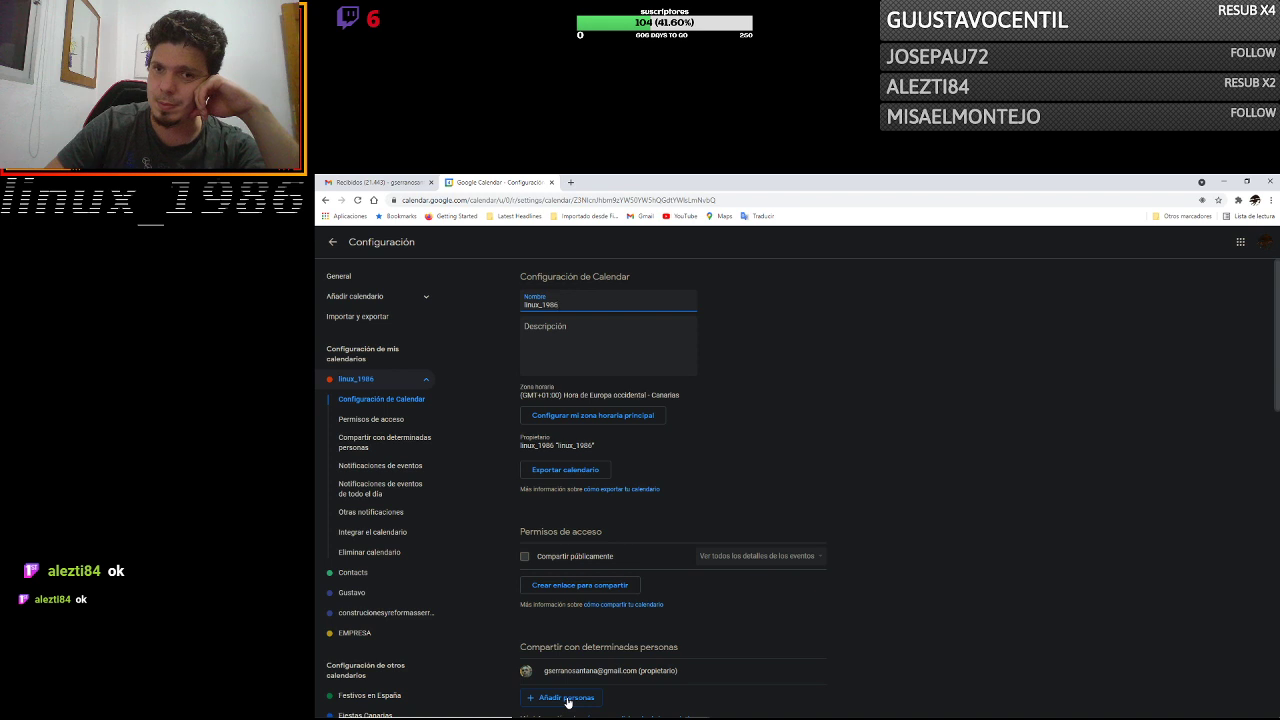
pyautogui.click(568, 700)
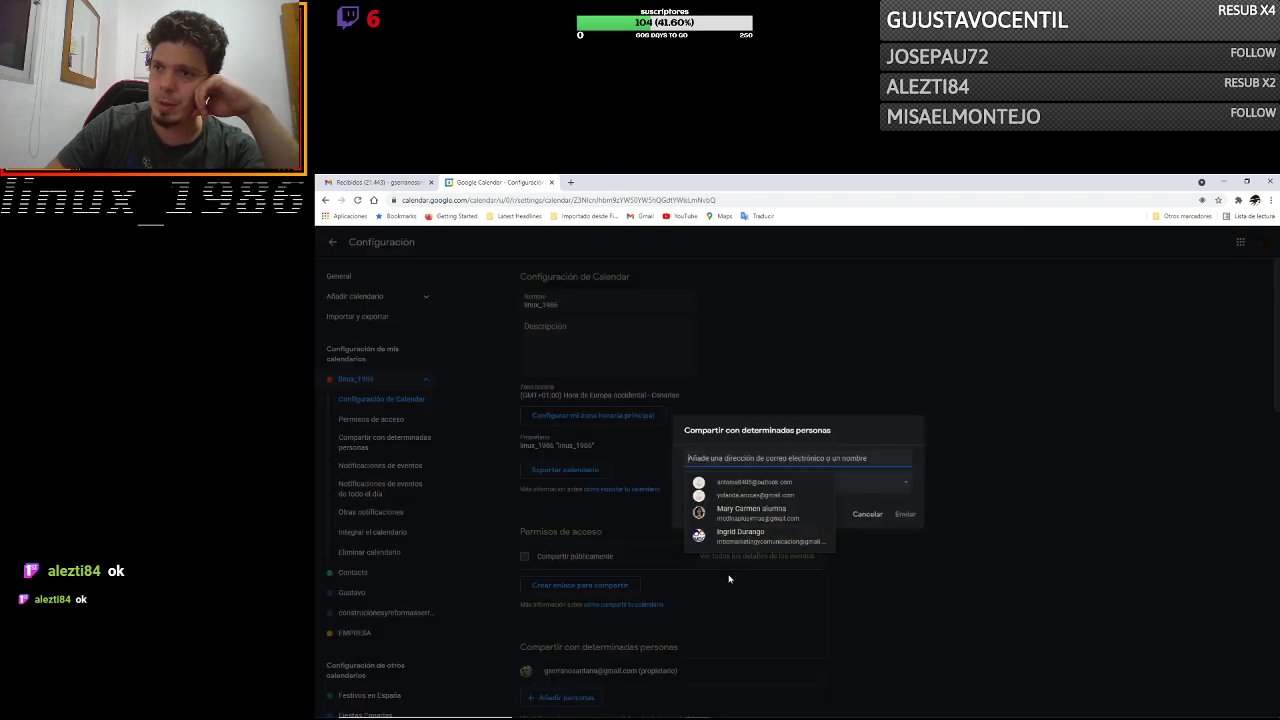
pyautogui.click(780, 458)
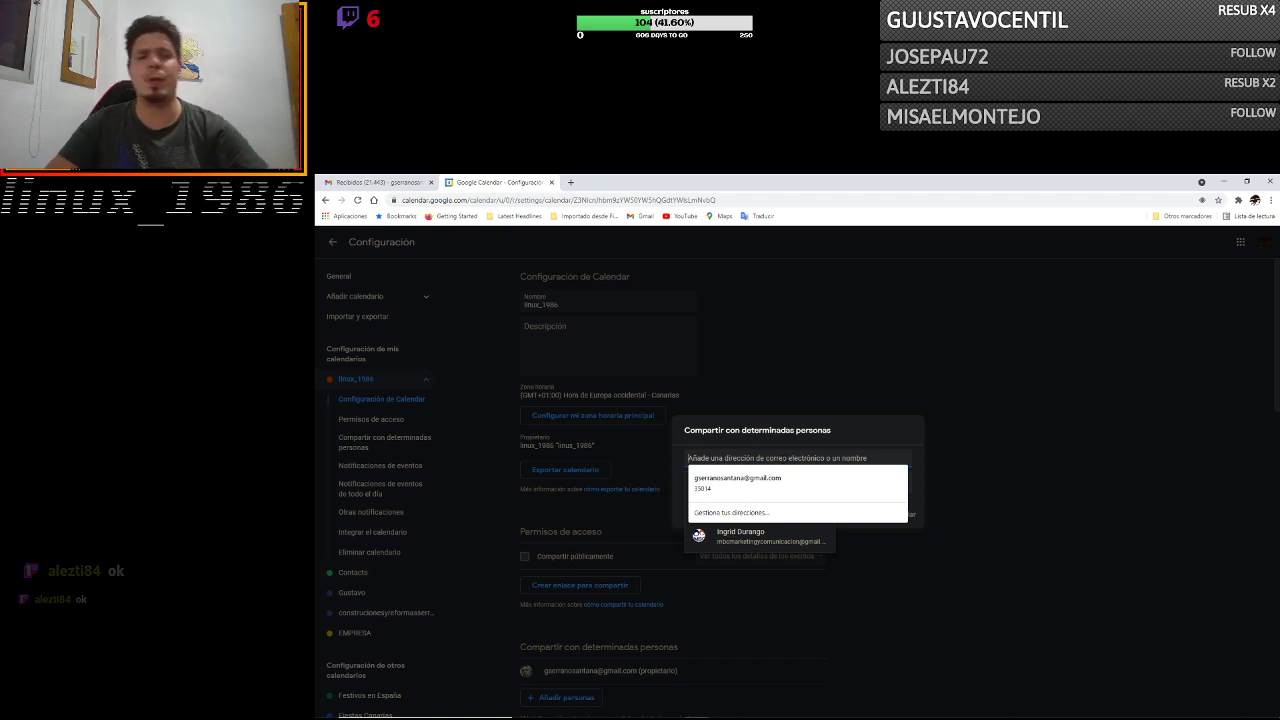
pyautogui.write('g')
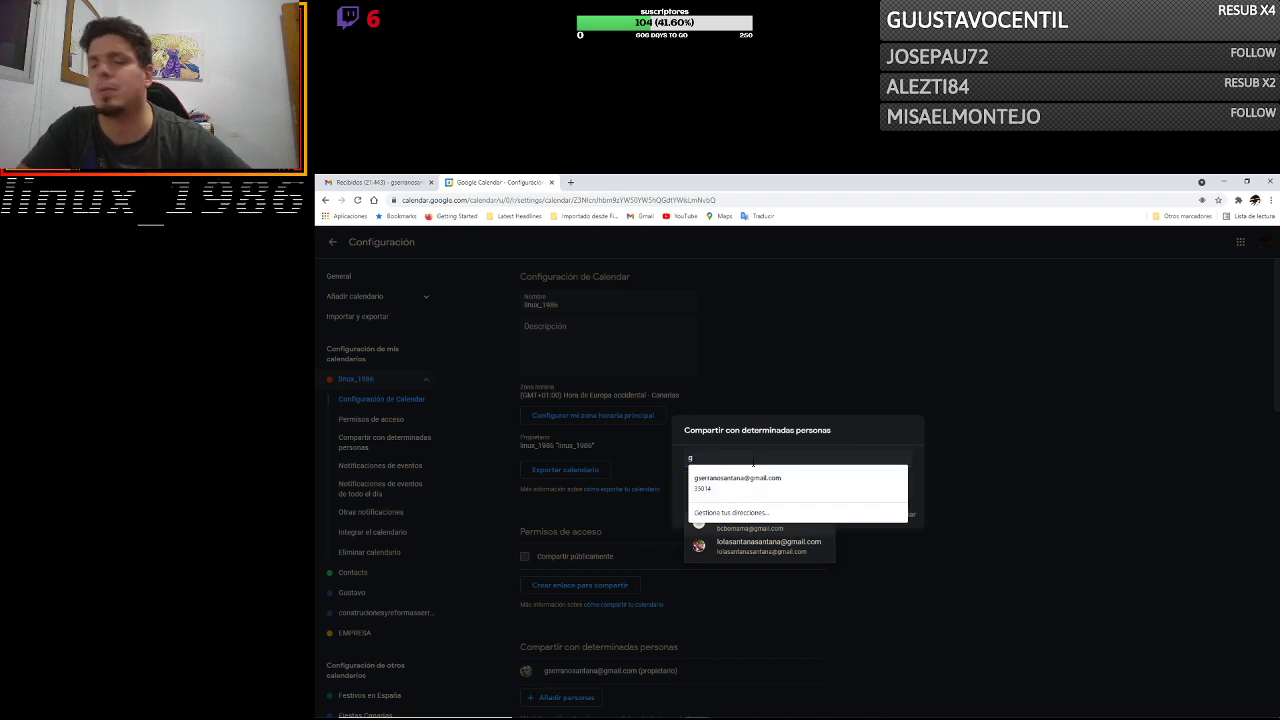
pyautogui.write('us')
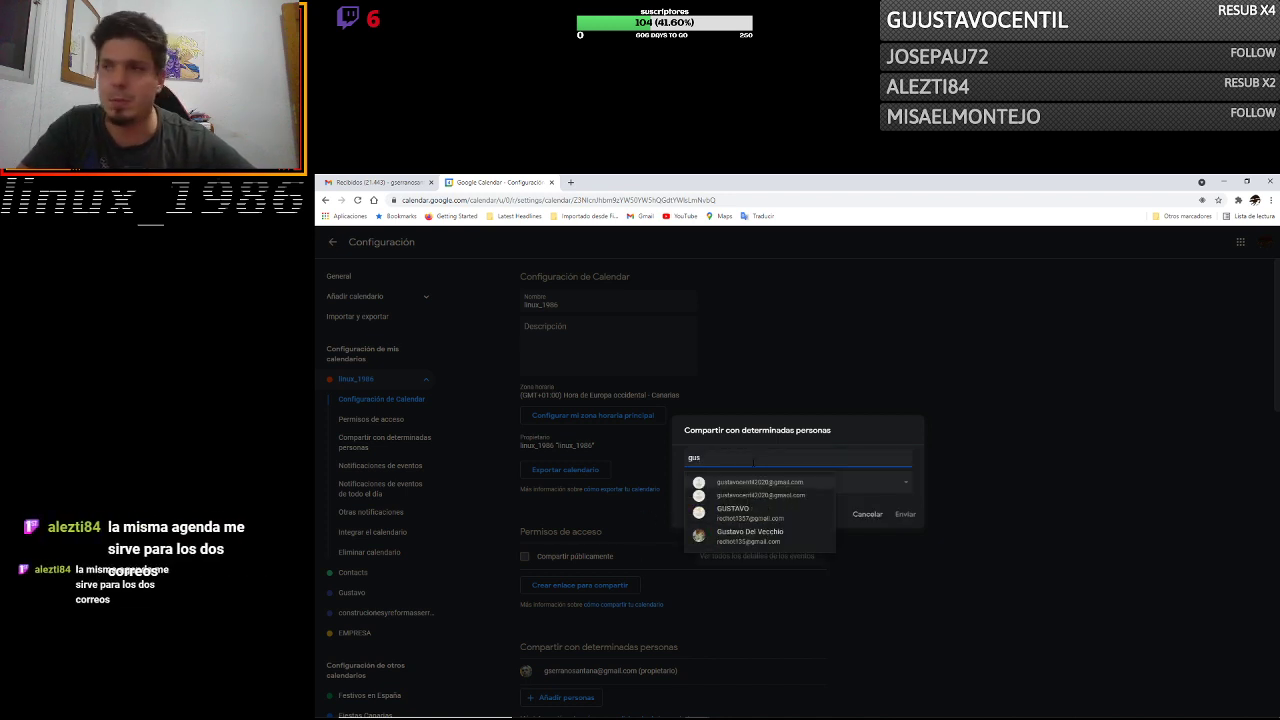
pyautogui.write('ta')
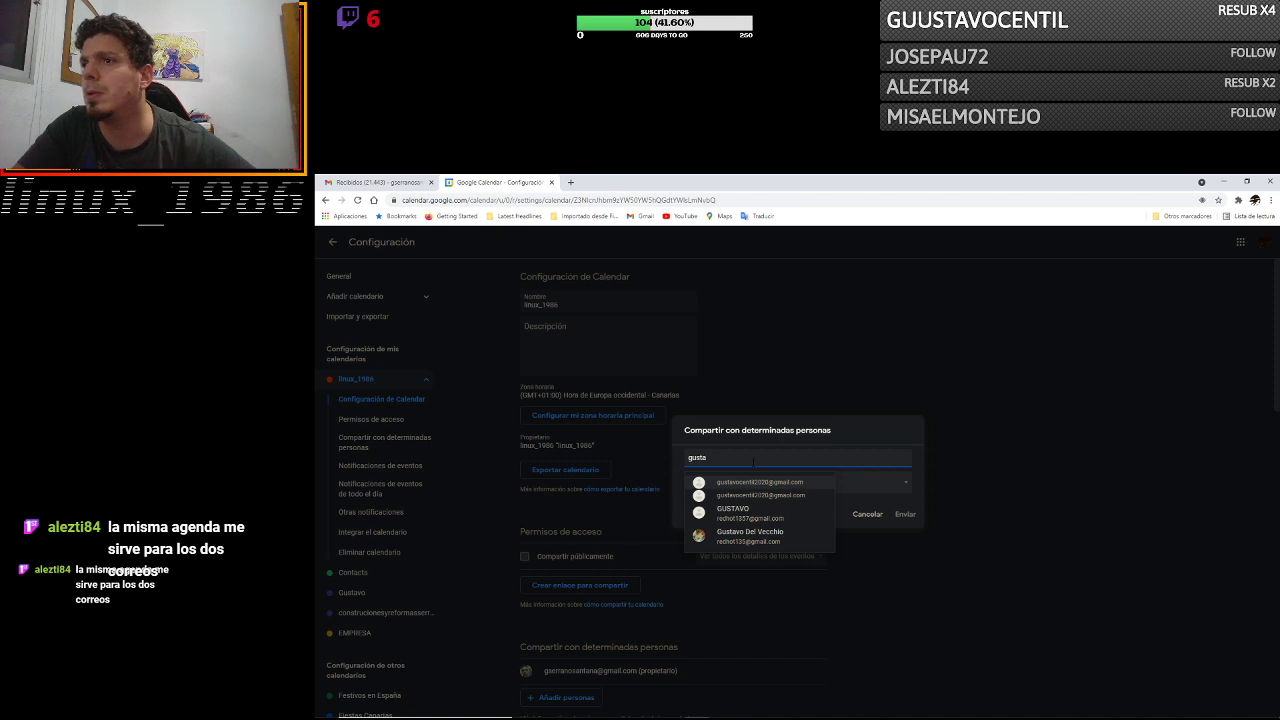
pyautogui.click(763, 487)
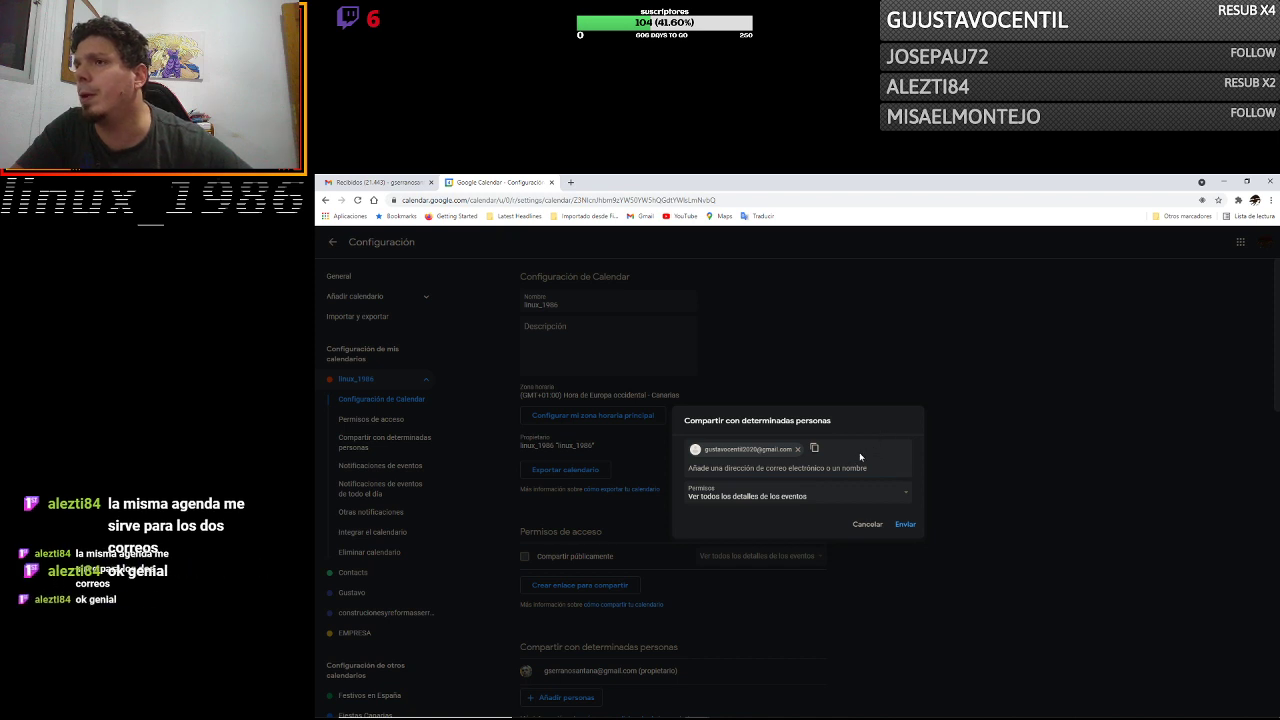
pyautogui.write('g')
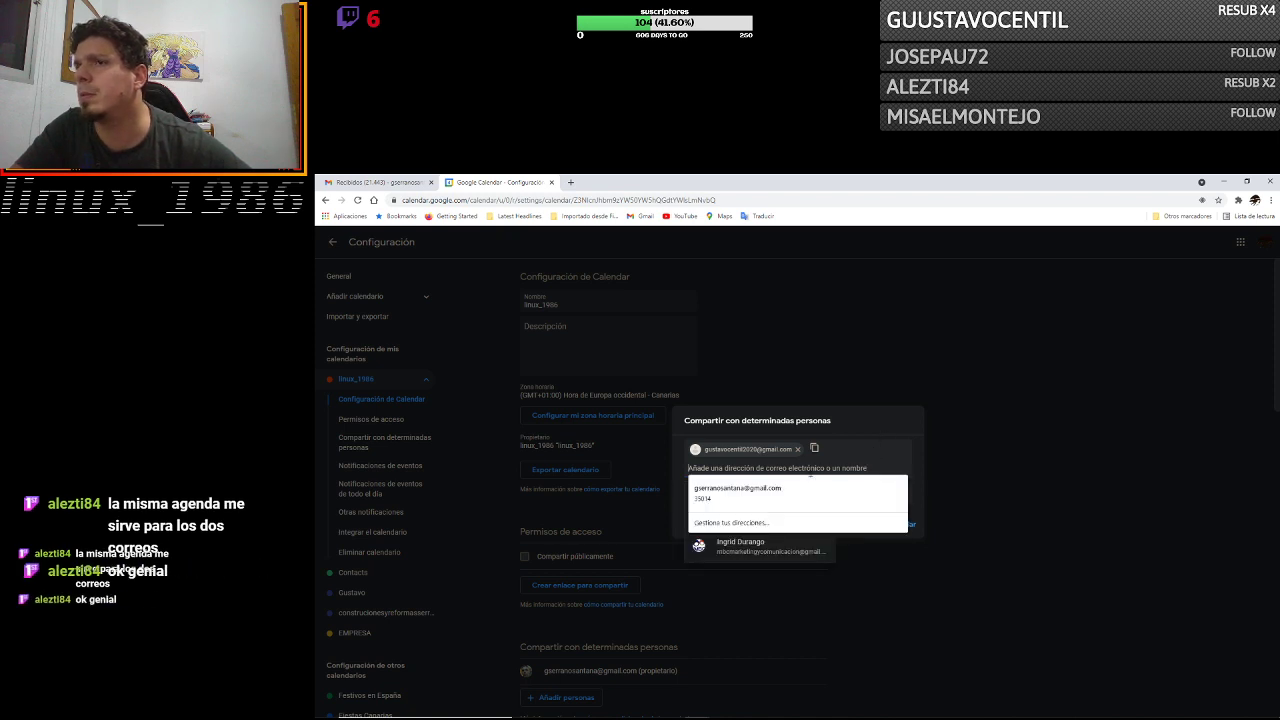
pyautogui.write('e')
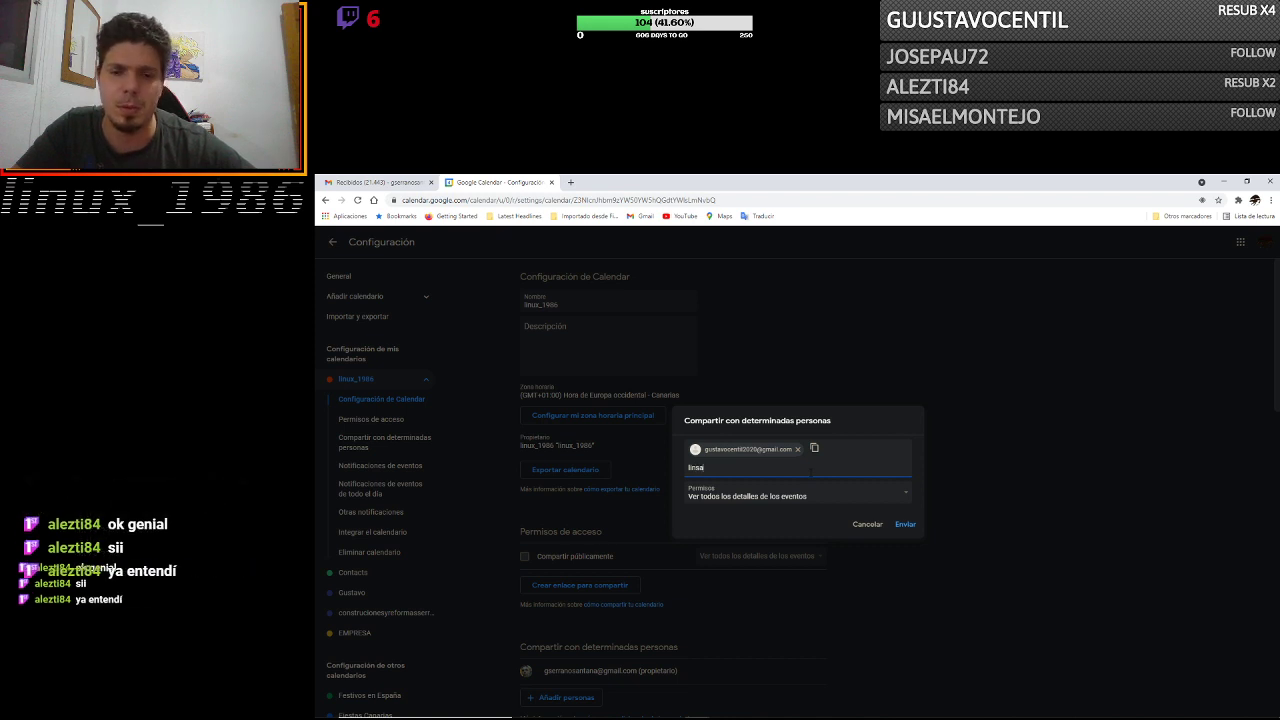
pyautogui.press('BackSpace')
pyautogui.press('BackSpace')
pyautogui.press('BackSpace')
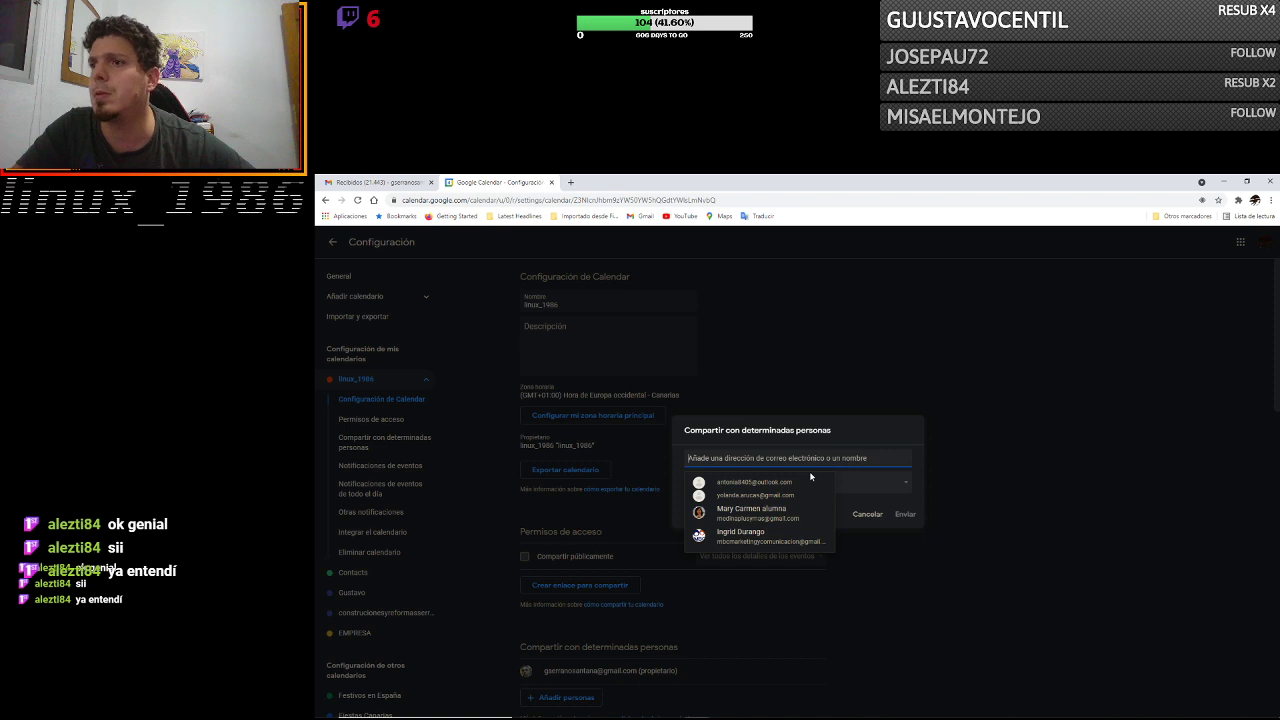
pyautogui.click(863, 515)
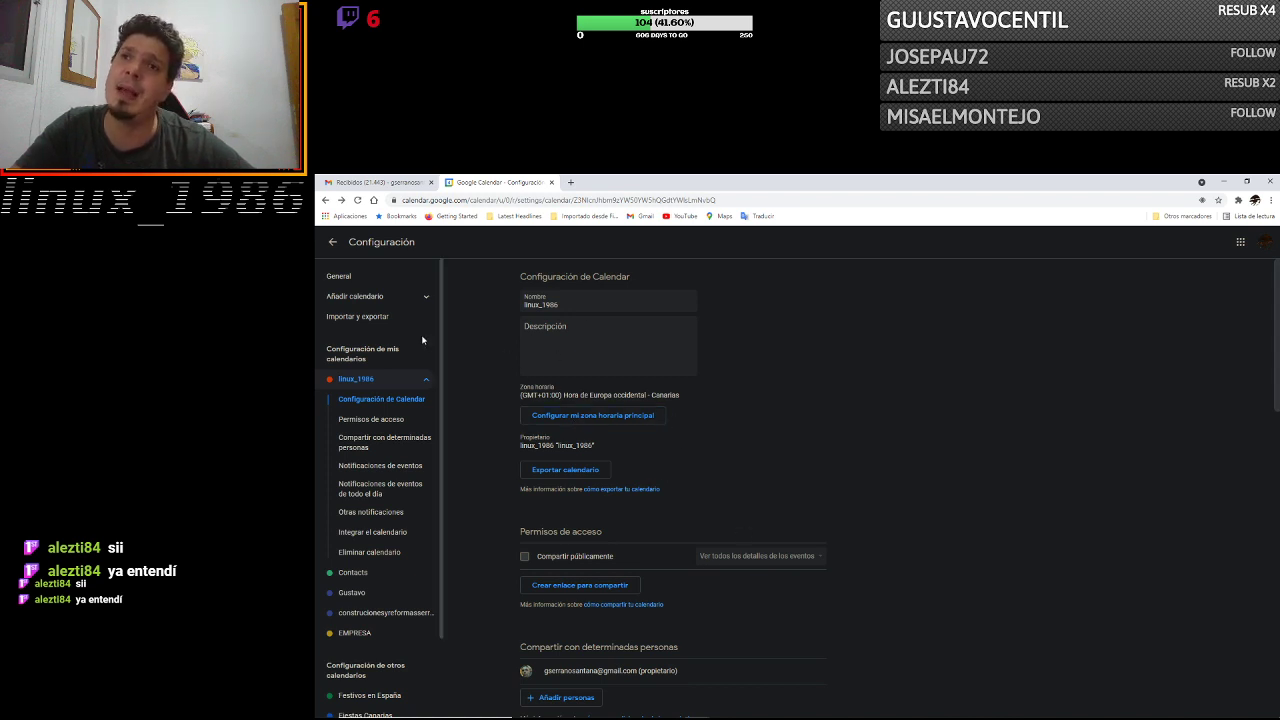
# Return from Configuración to the 4 May day view, toggling Guía de lanzamientos off and on.
pyautogui.click(336, 243)
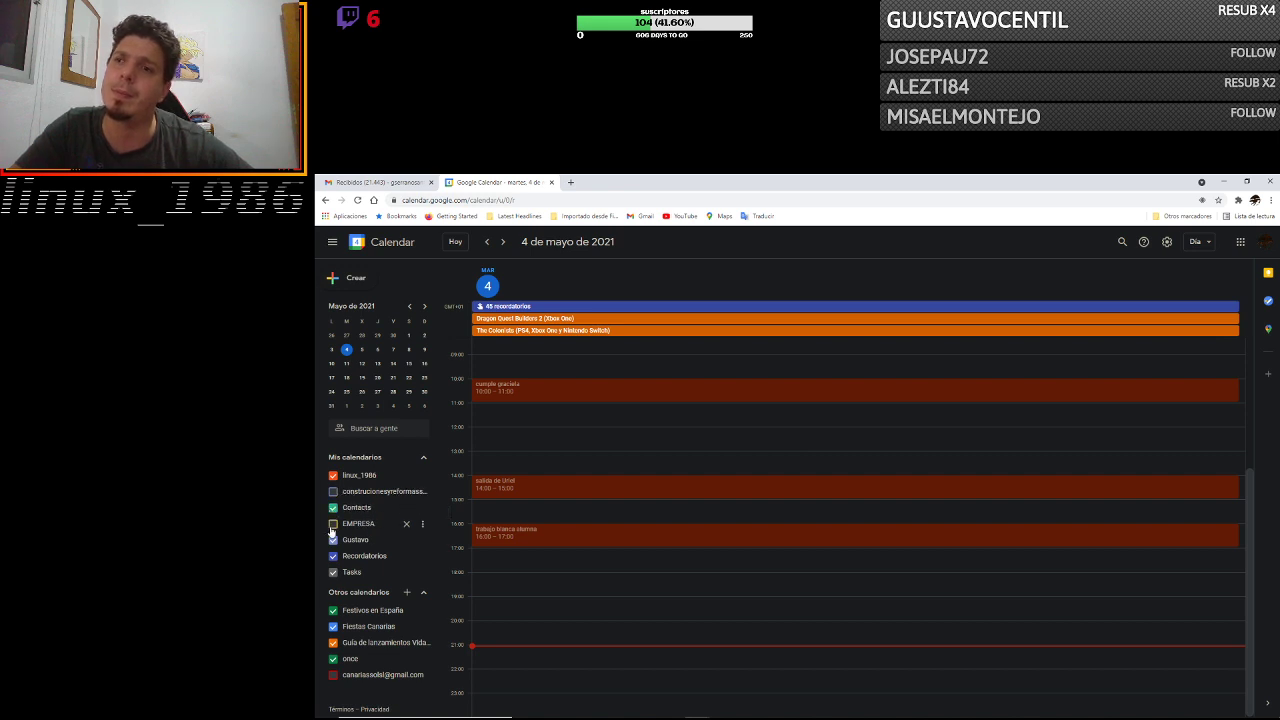
pyautogui.click(333, 643)
pyautogui.click(333, 643)
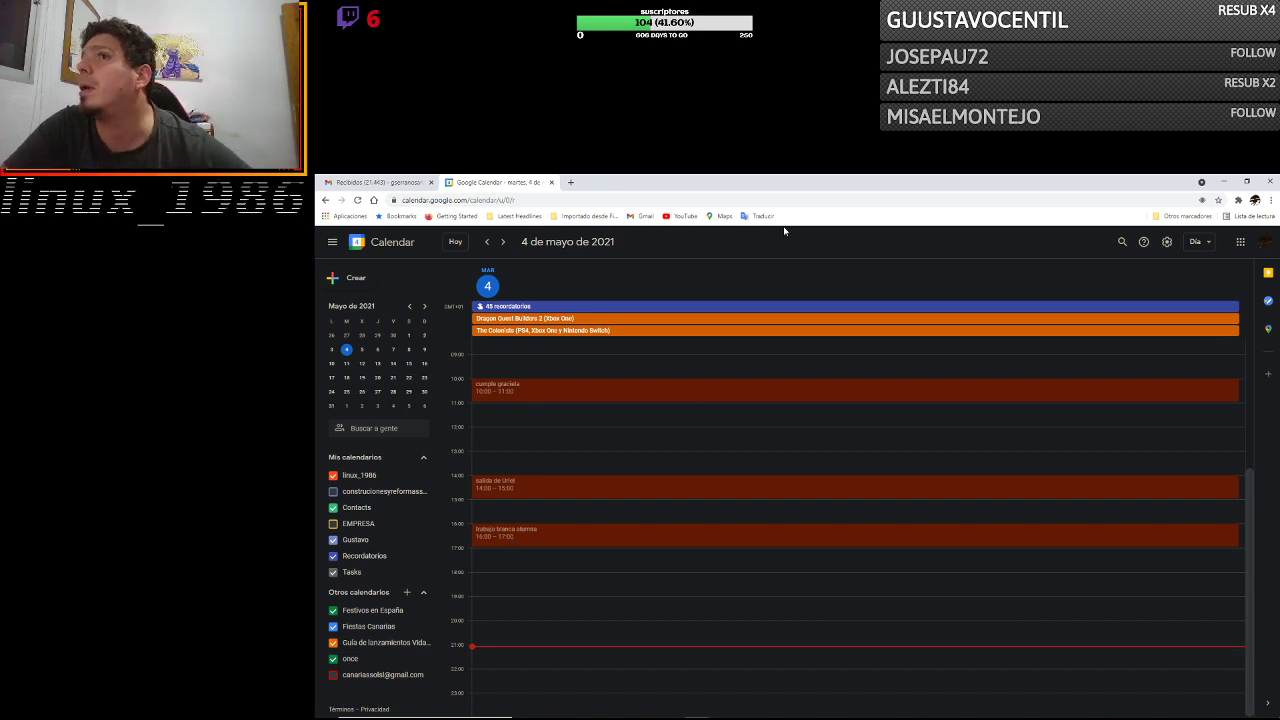
# Cycle the view through Semana, Mes, Año and Agenda, ending on 4 días (4–7 May).
pyautogui.click(1198, 242)
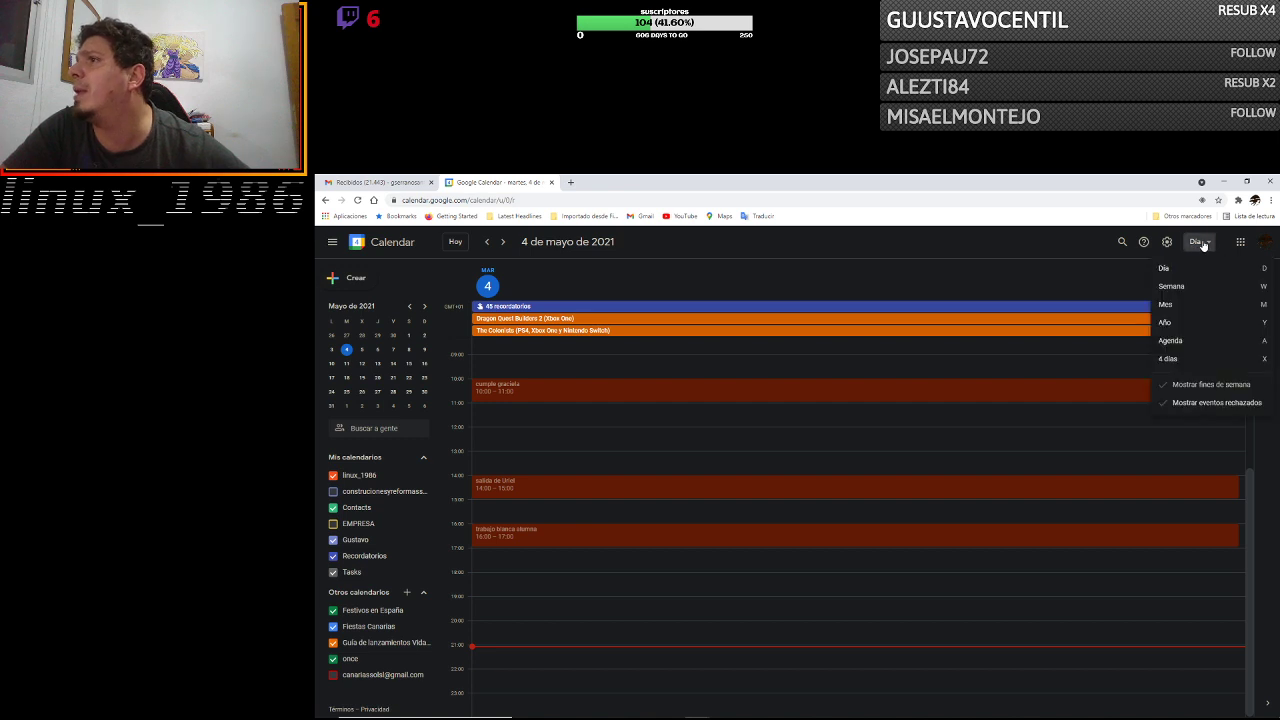
pyautogui.click(1172, 287)
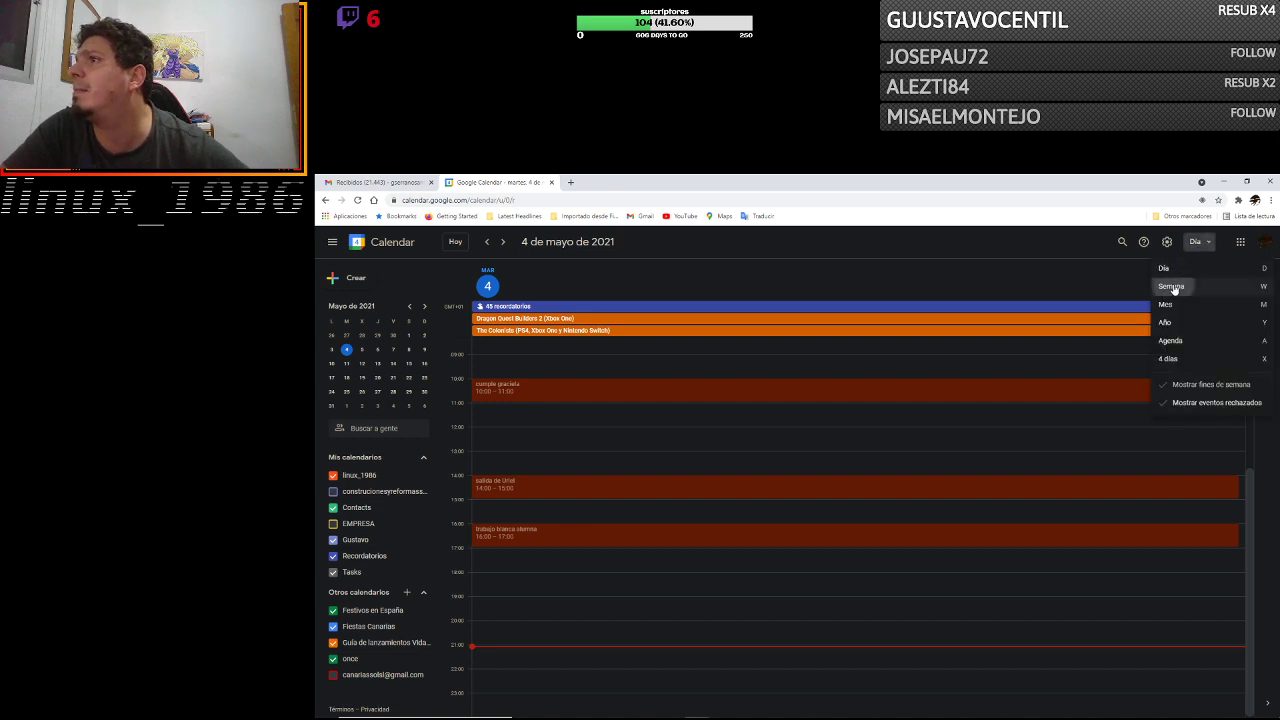
pyautogui.click(1212, 243)
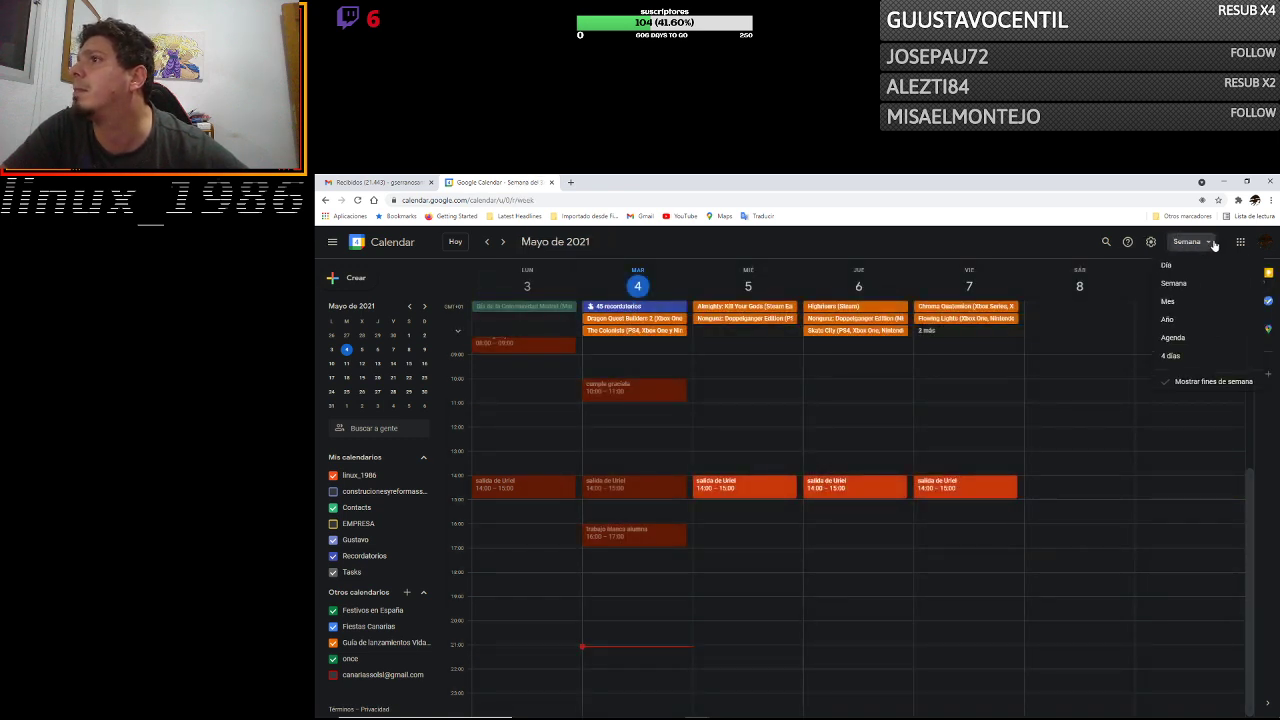
pyautogui.click(1172, 306)
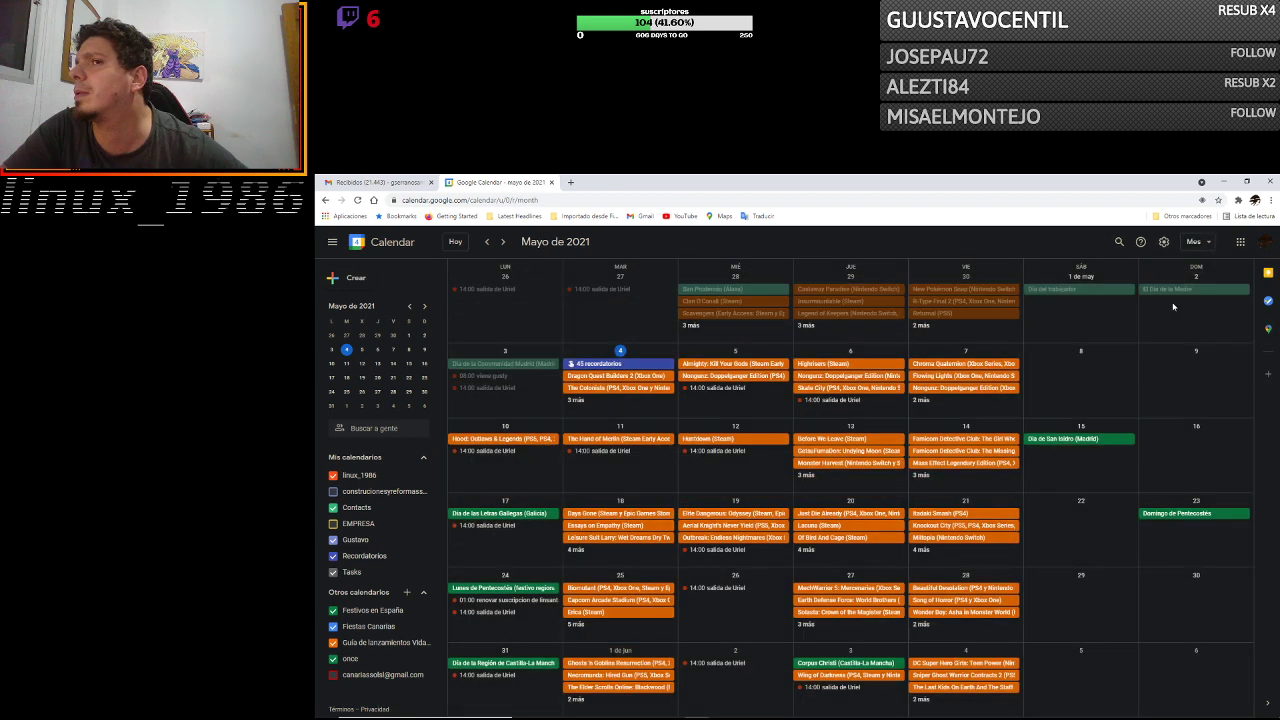
pyautogui.click(1200, 244)
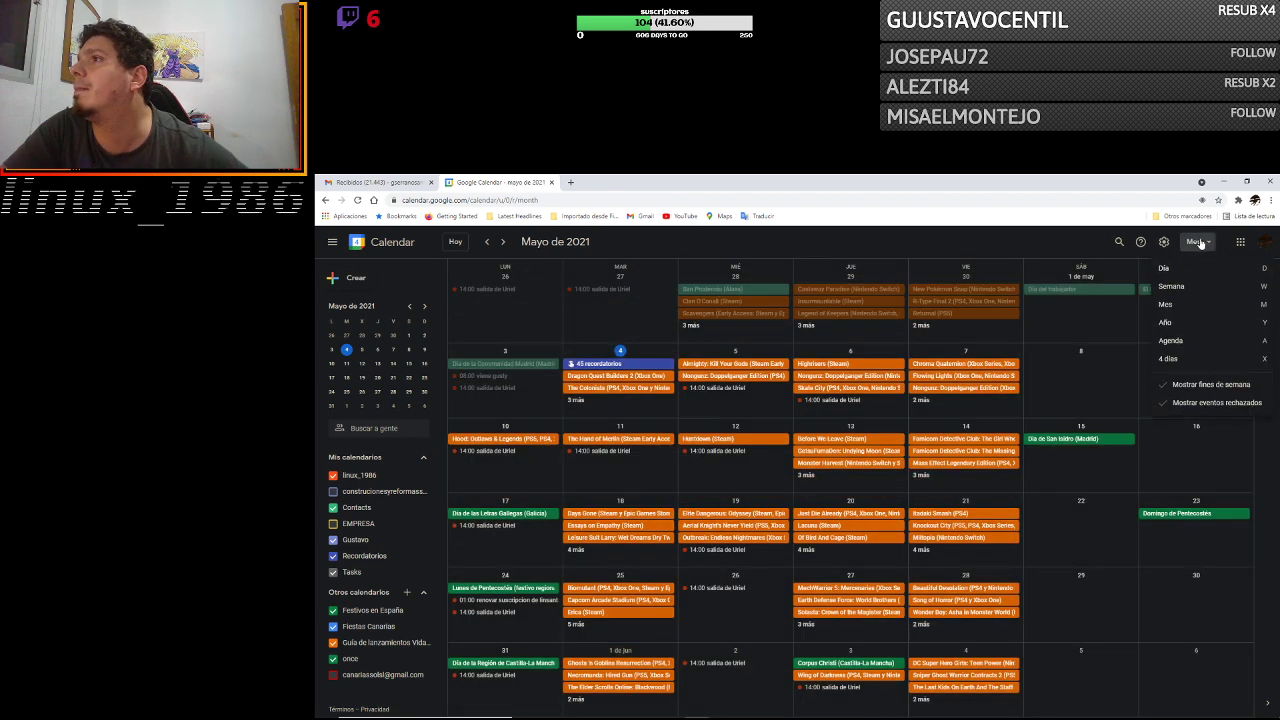
pyautogui.click(1170, 324)
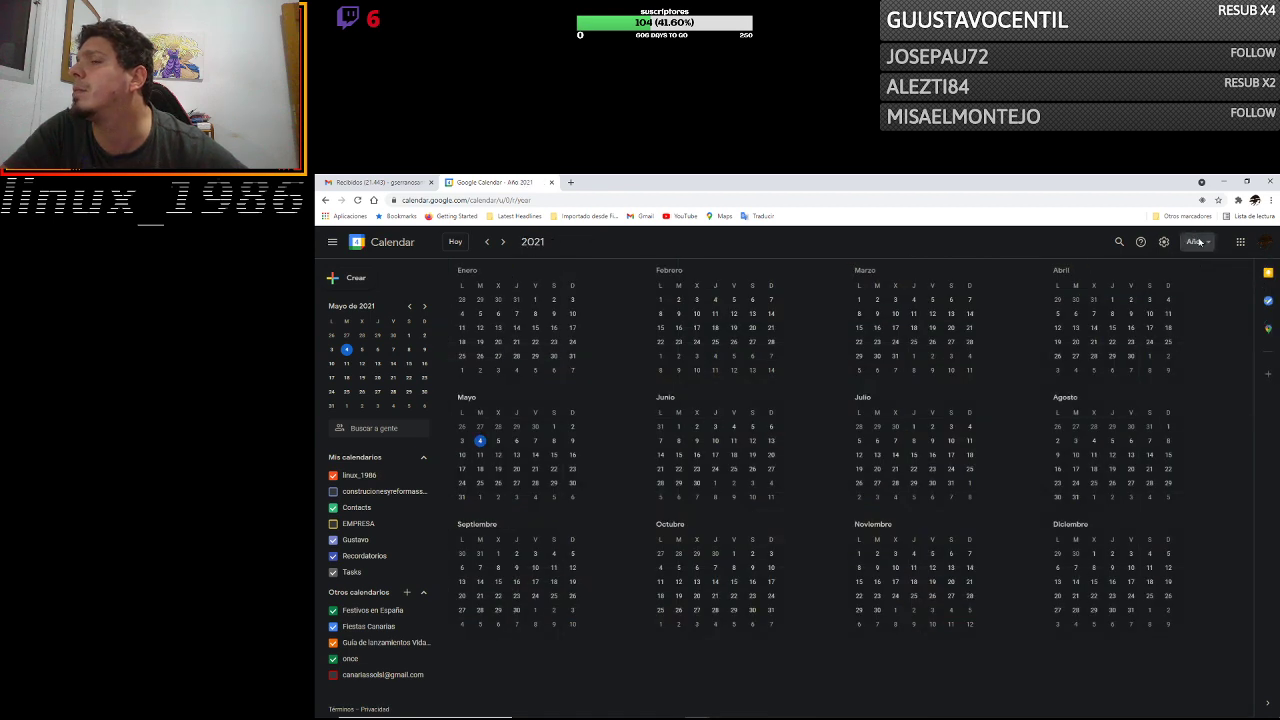
pyautogui.click(1199, 242)
pyautogui.click(1183, 342)
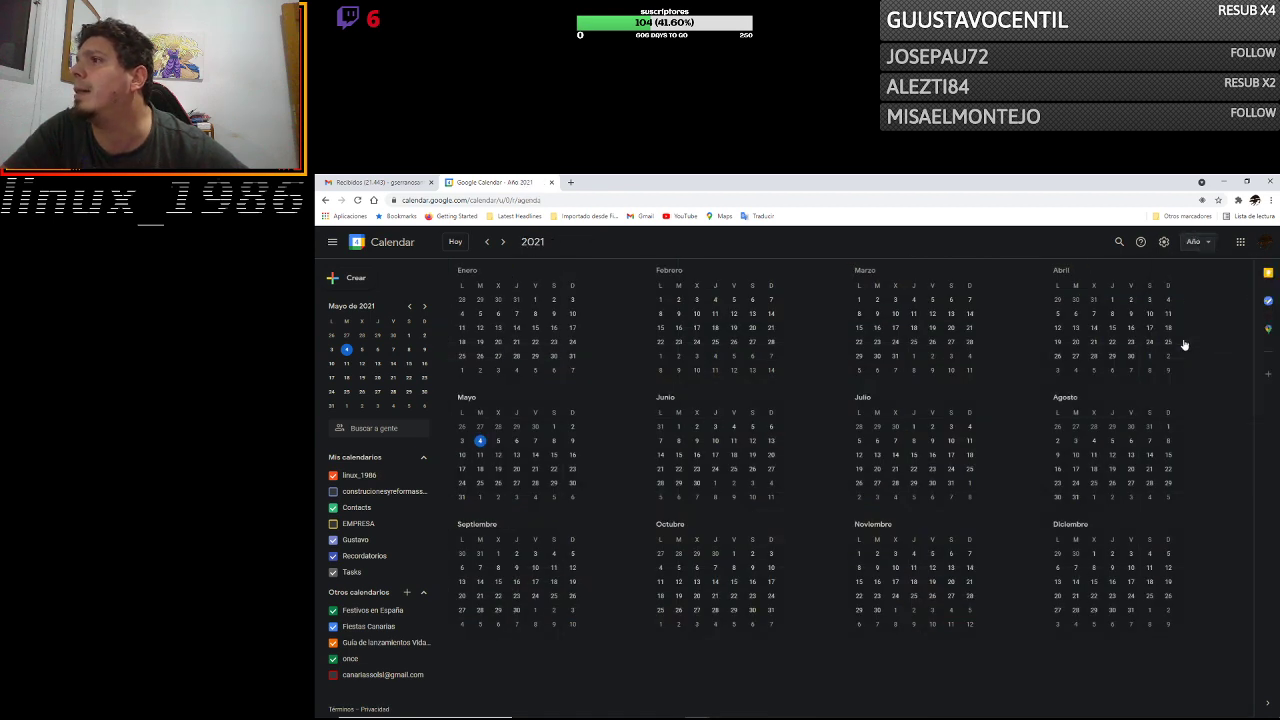
pyautogui.click(1188, 245)
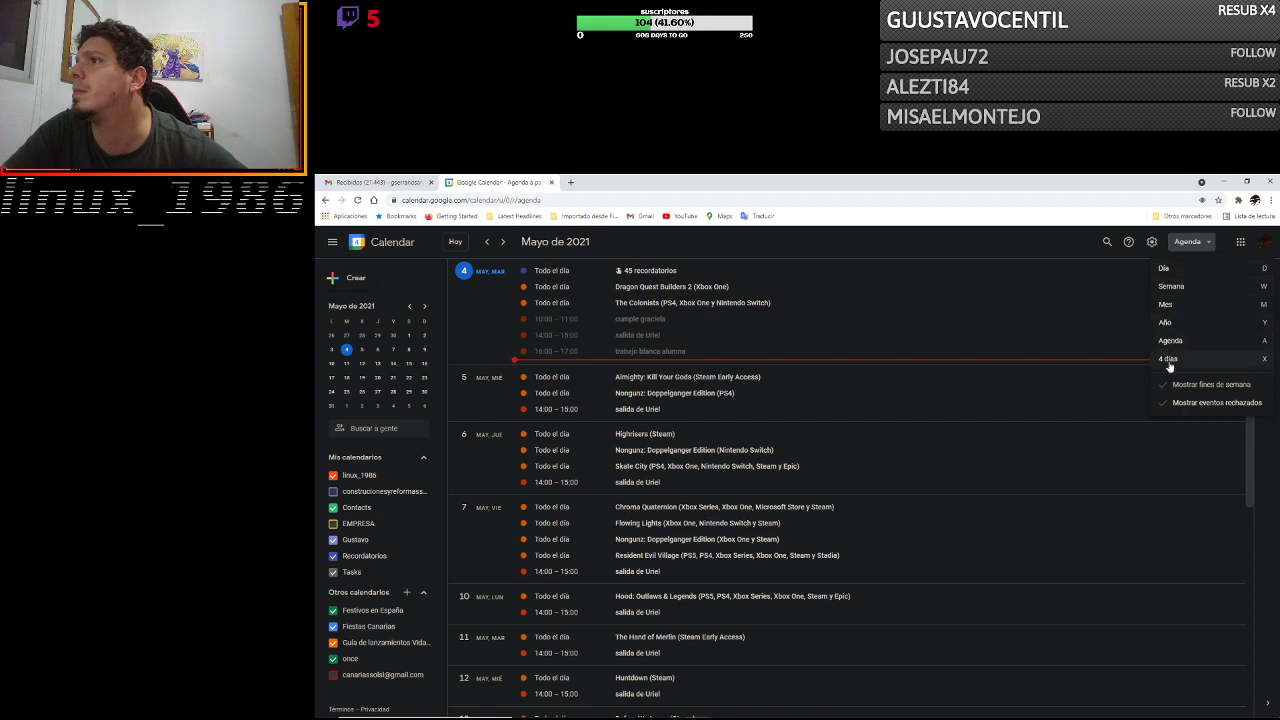
pyautogui.click(1168, 359)
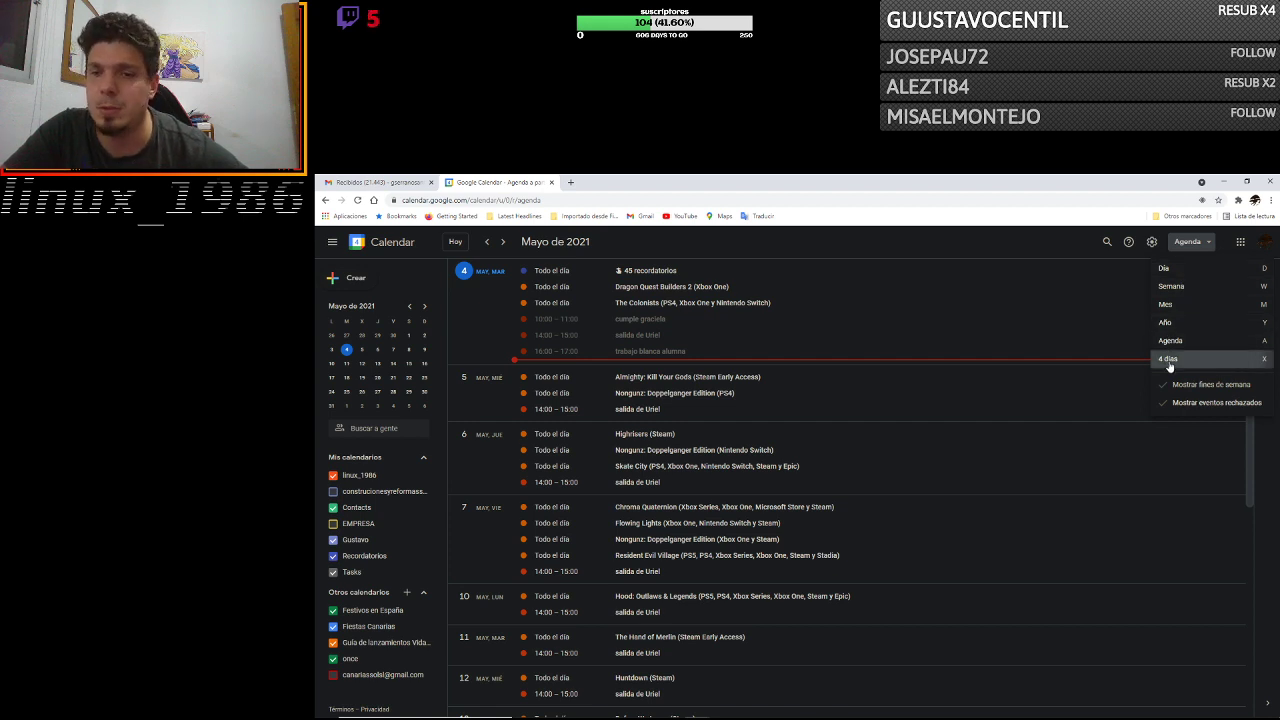
pyautogui.click(1199, 243)
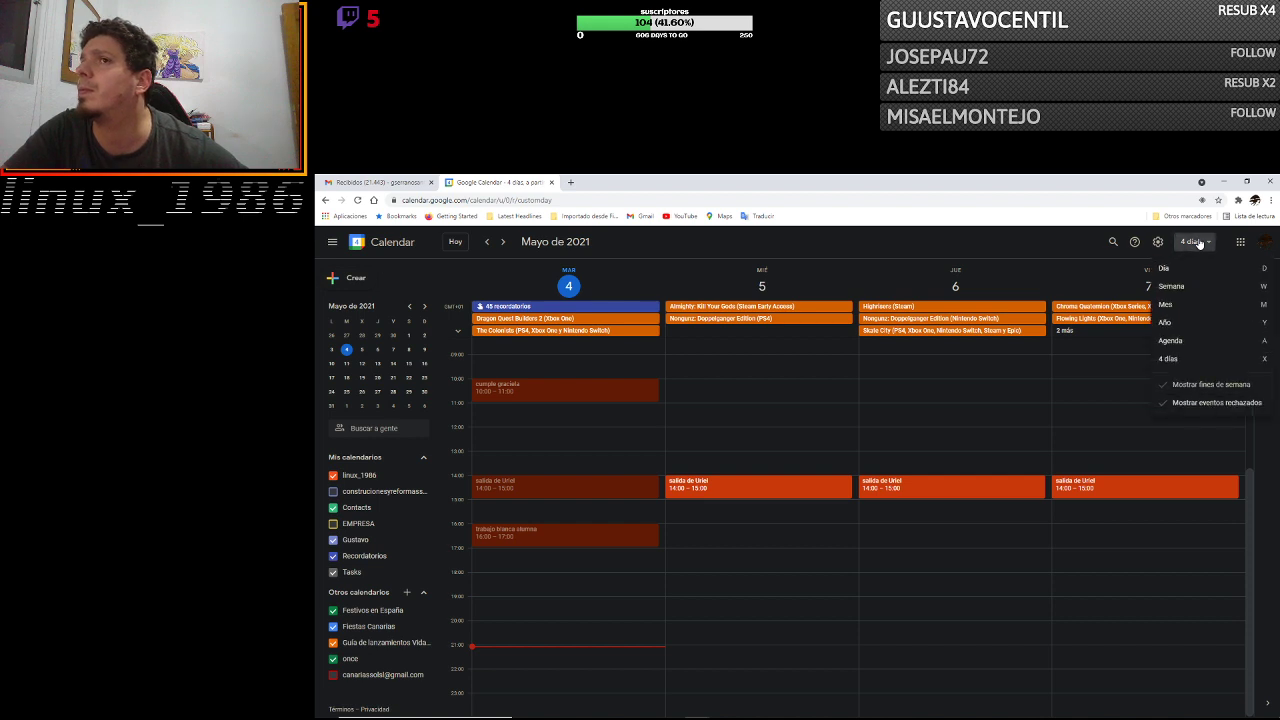
pyautogui.click(1199, 243)
# Mark 4 May reminders including anexar publicidad and peluquería as done, leaving 42 pending.
pyautogui.click(555, 307)
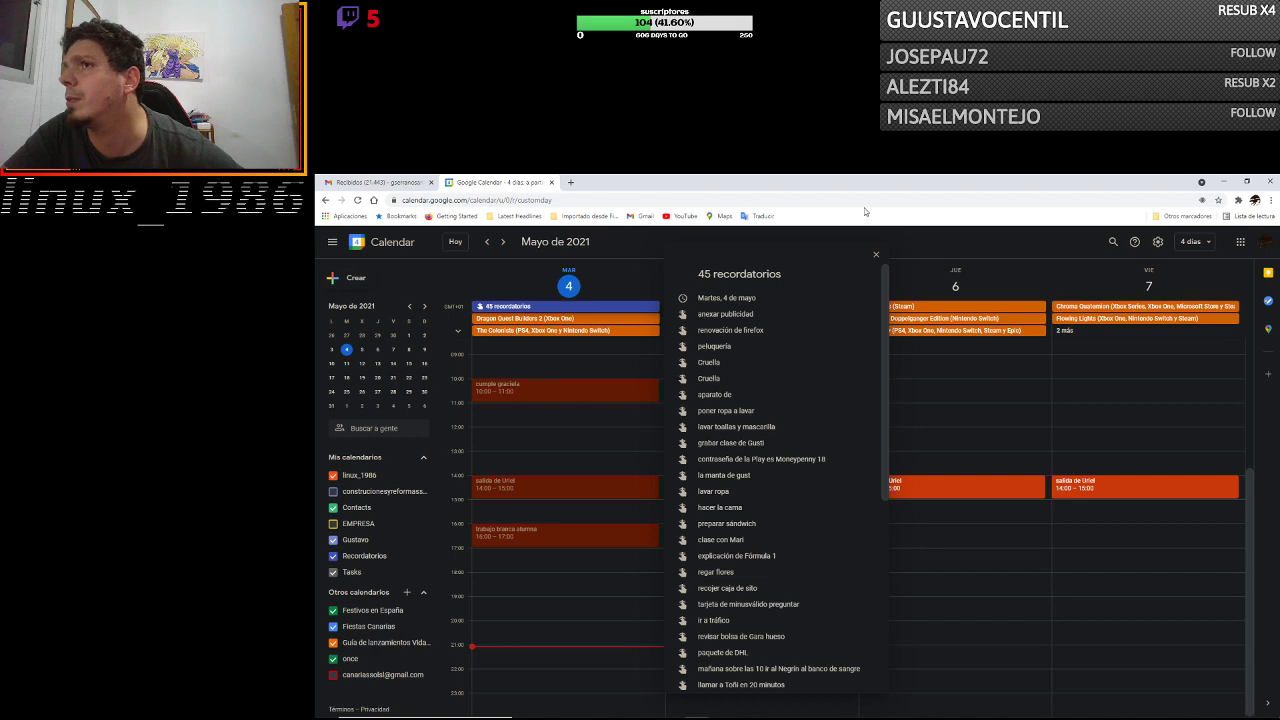
pyautogui.moveTo(841, 324)
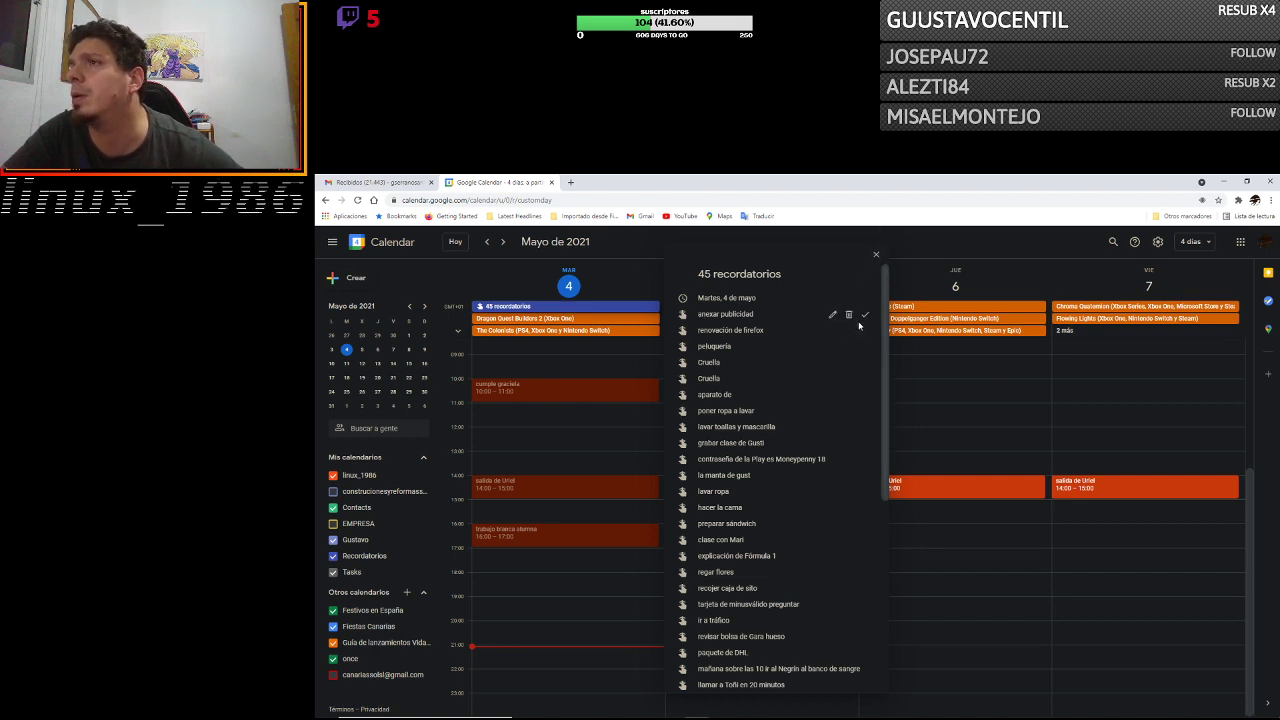
pyautogui.click(866, 316)
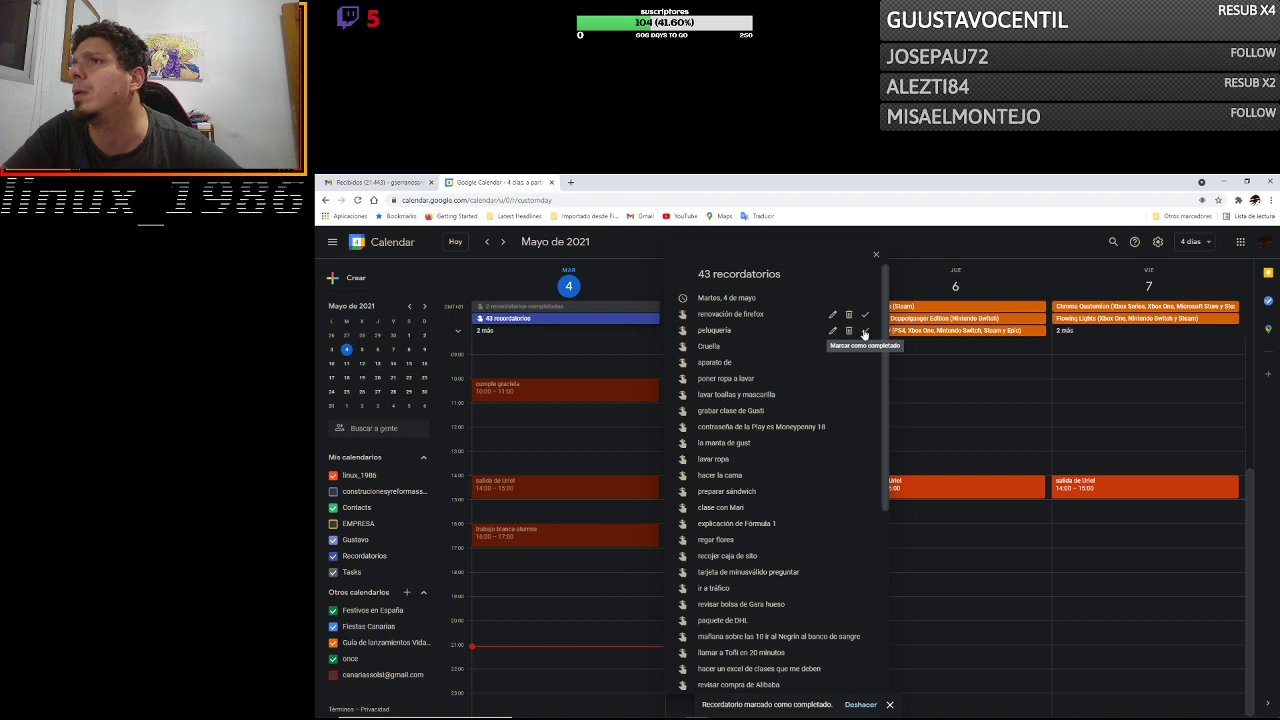
pyautogui.click(865, 332)
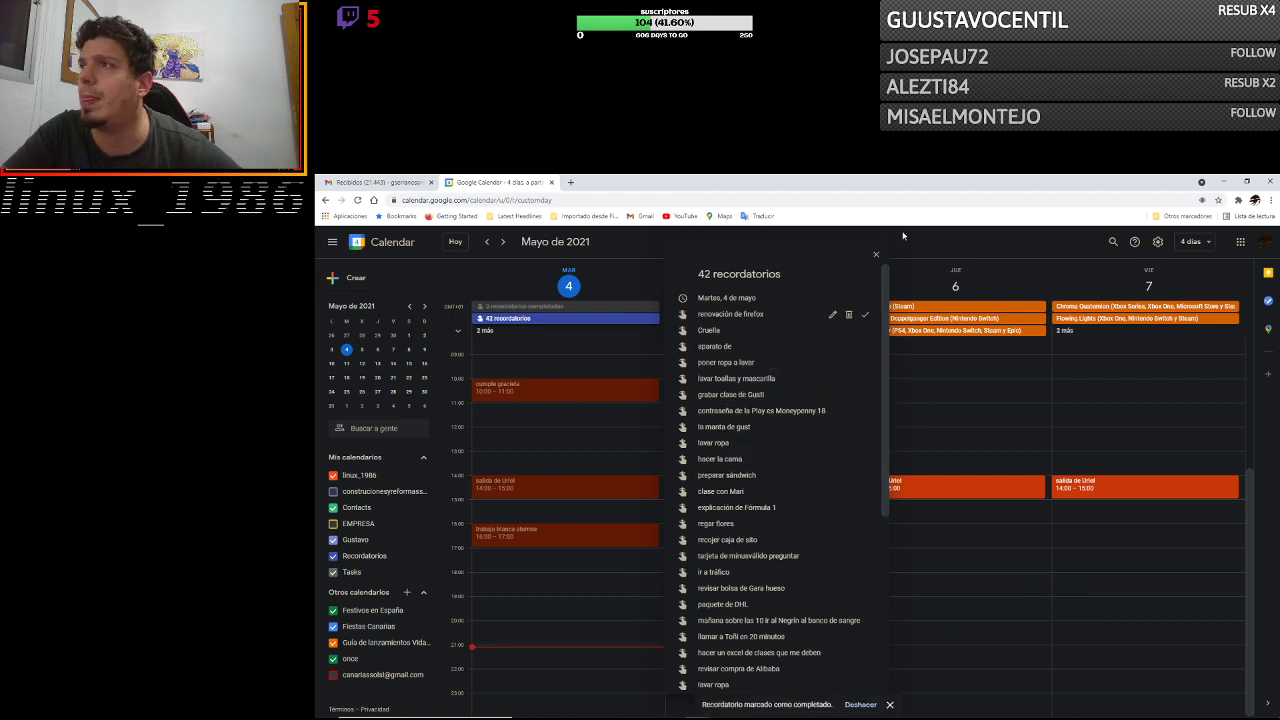
pyautogui.click(939, 250)
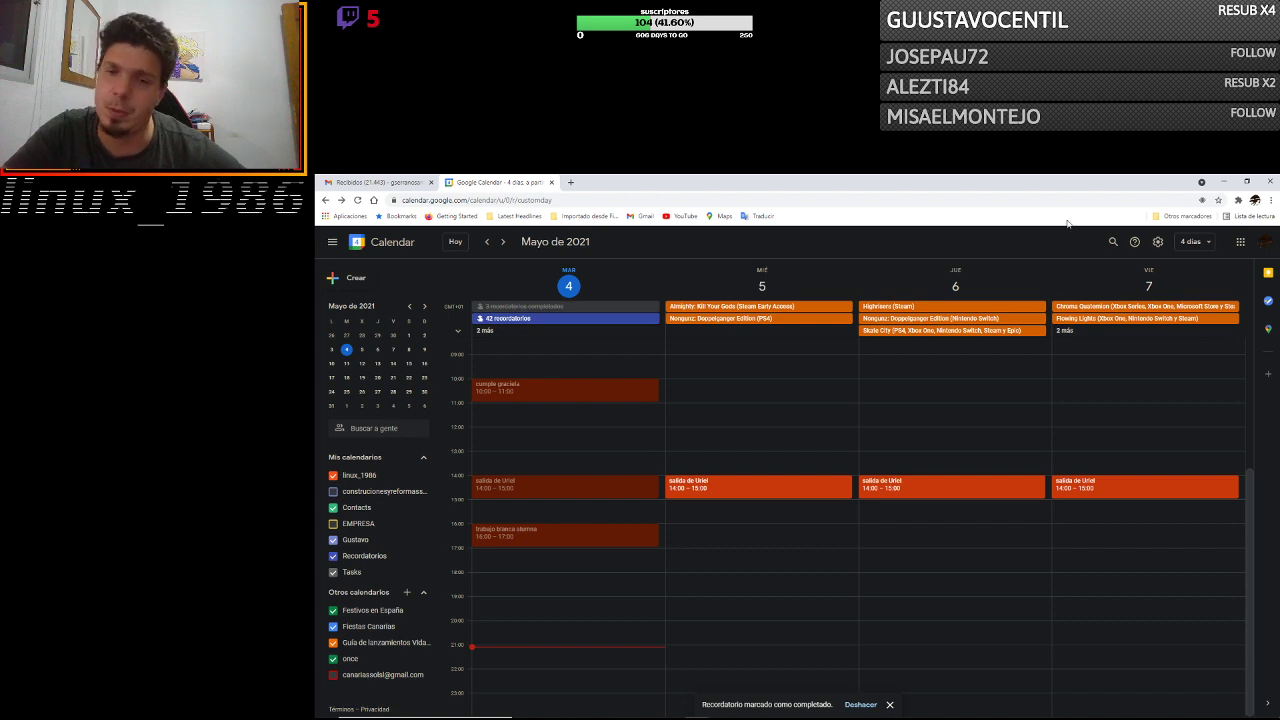
# Switch to the Día view of 4 May, discard a 12:30 event draft, and show Google apps.
pyautogui.click(1208, 243)
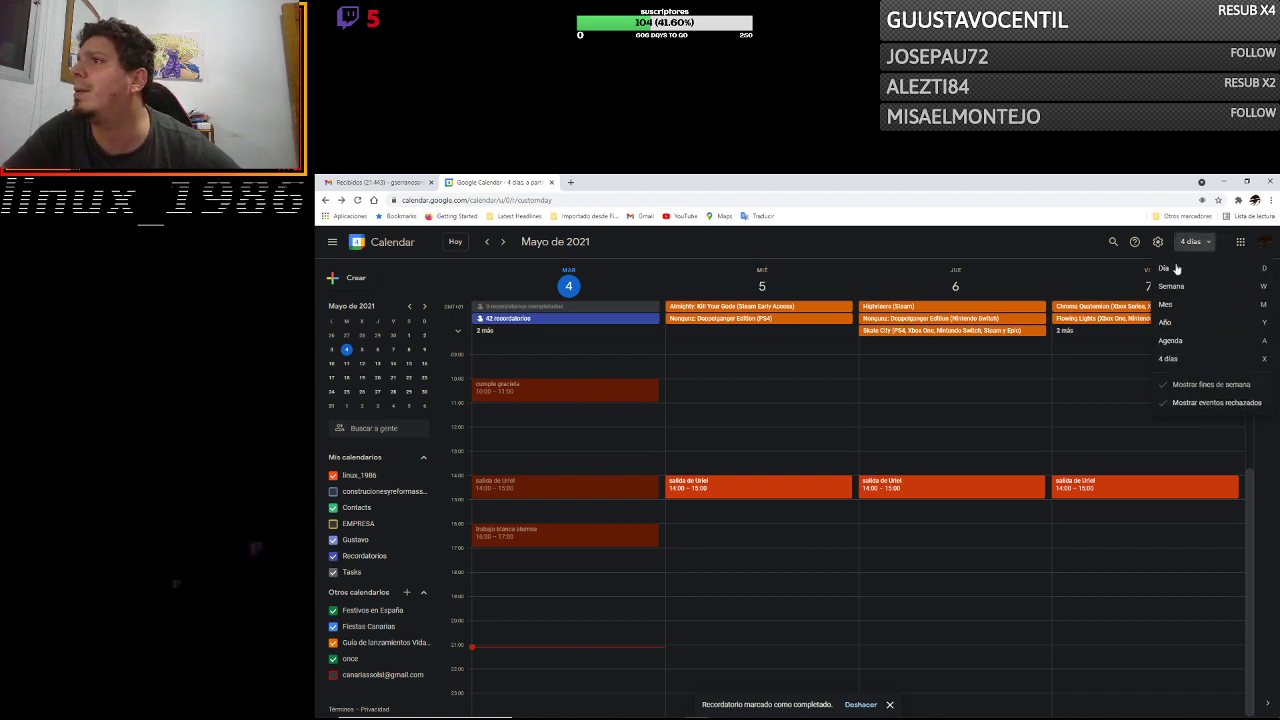
pyautogui.click(1164, 268)
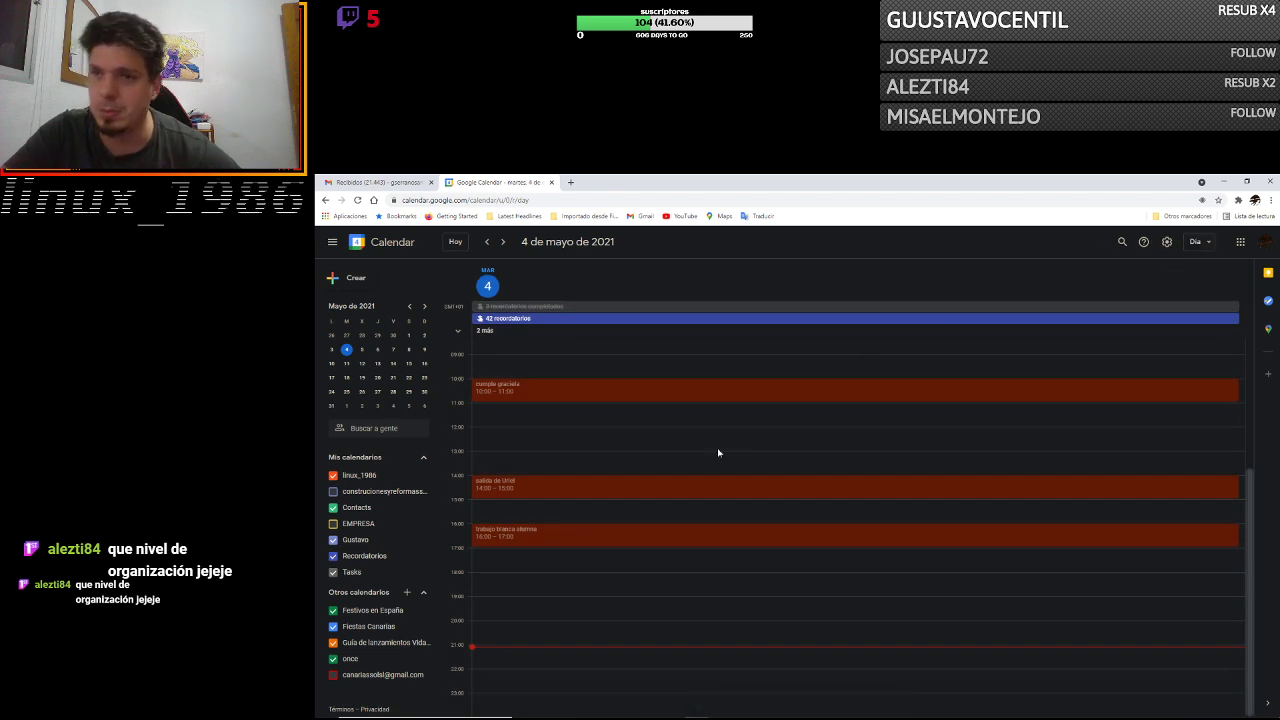
pyautogui.click(717, 449)
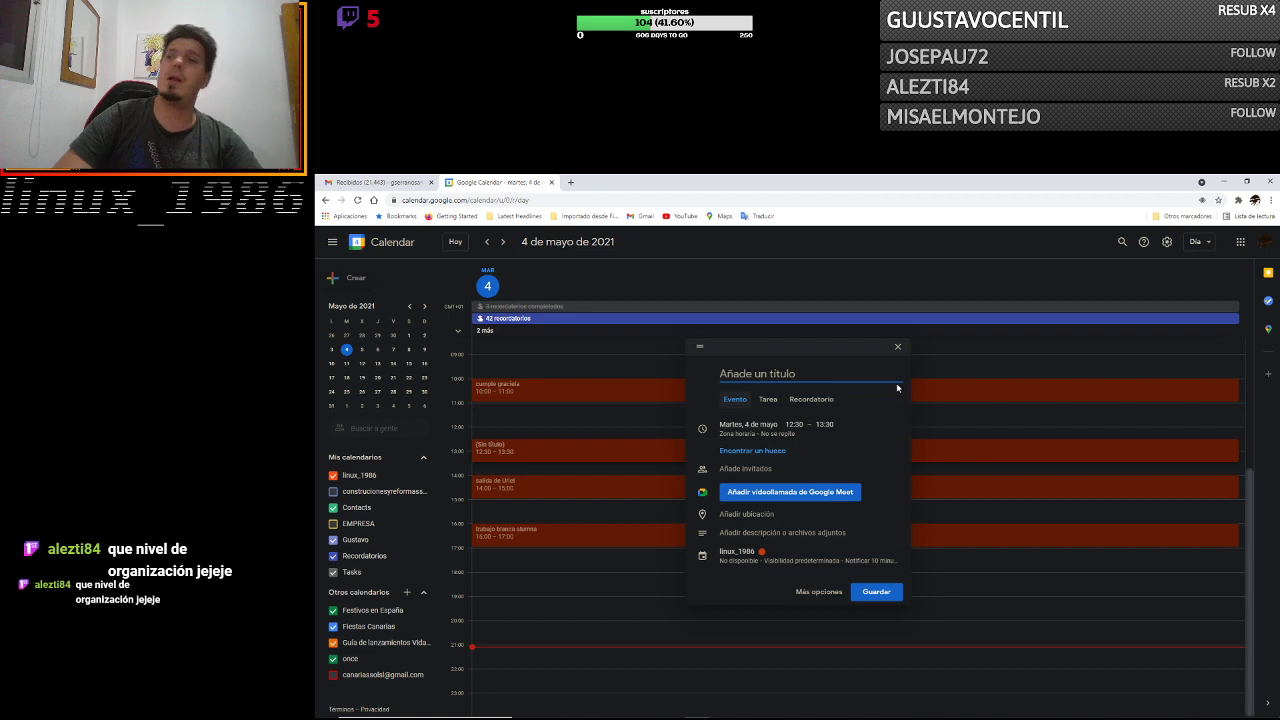
pyautogui.click(898, 349)
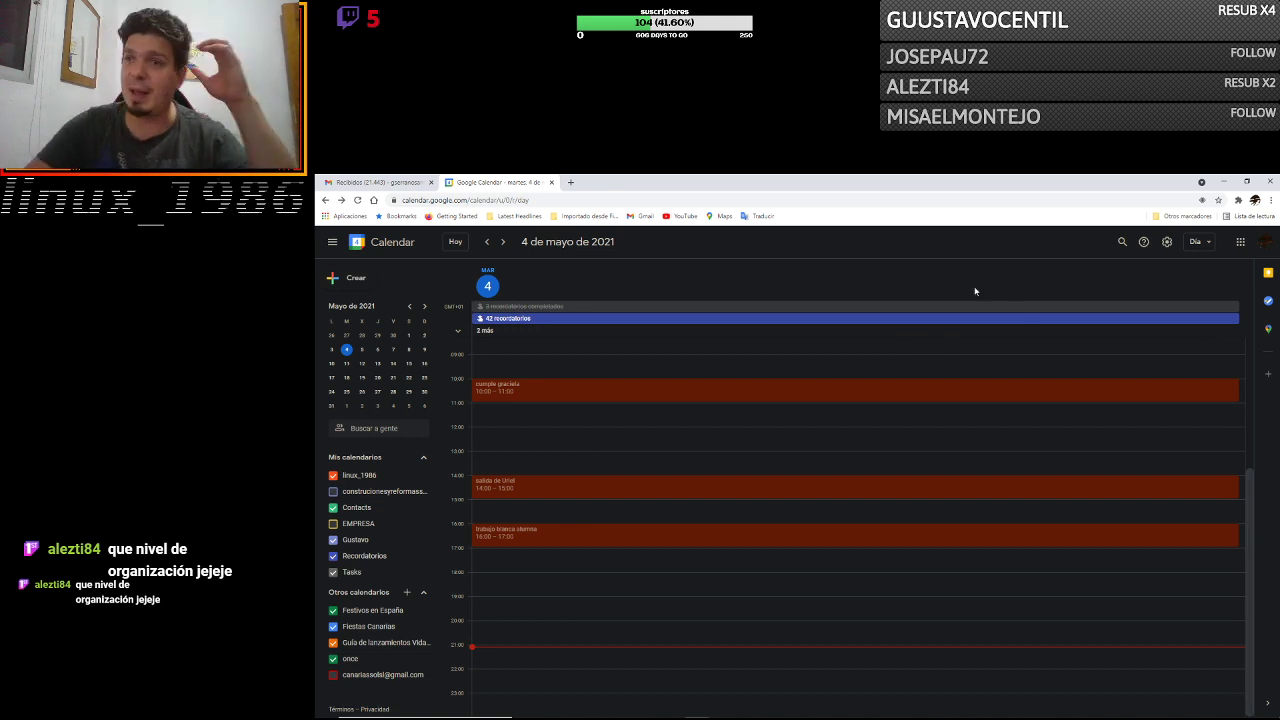
pyautogui.click(1241, 244)
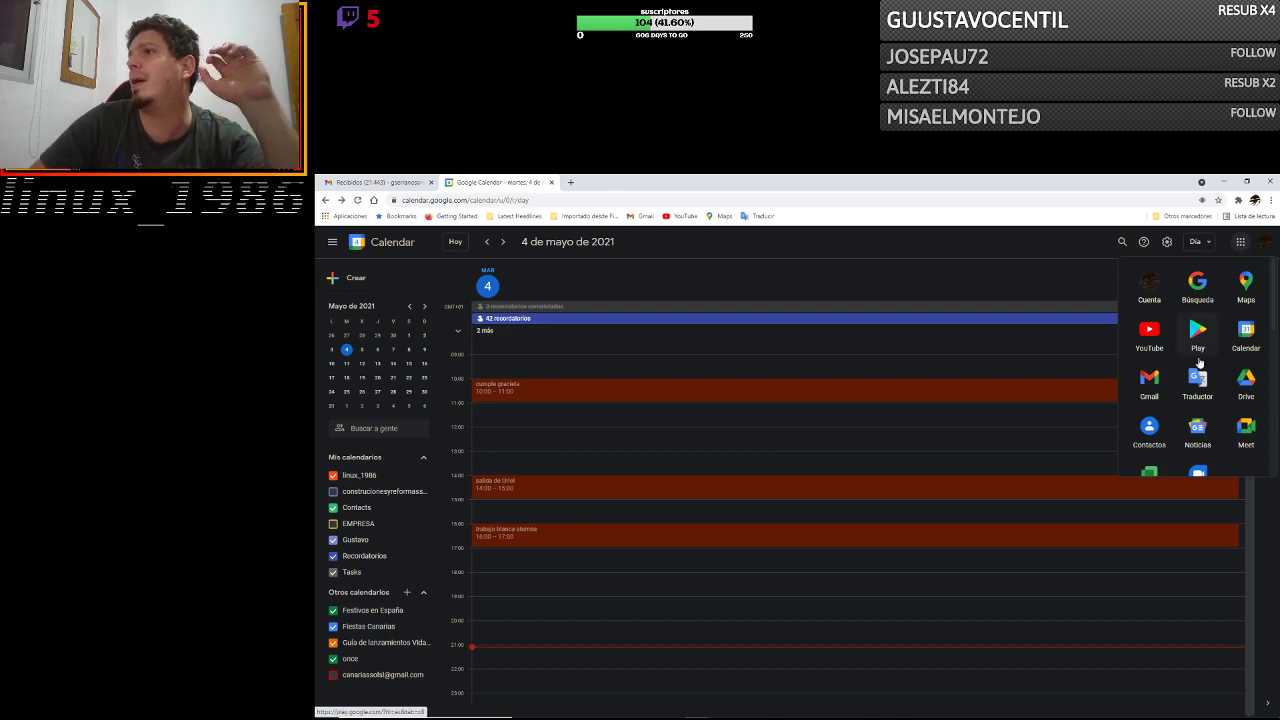
pyautogui.click(1147, 430)
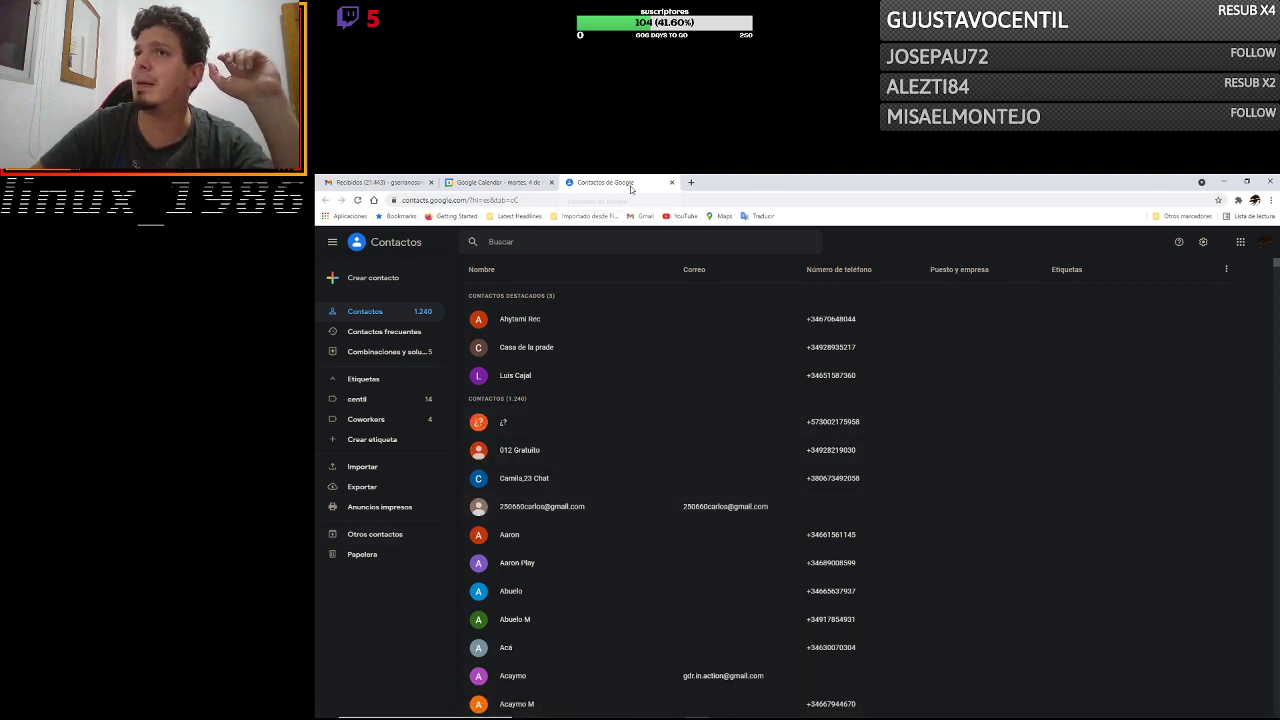
pyautogui.click(672, 182)
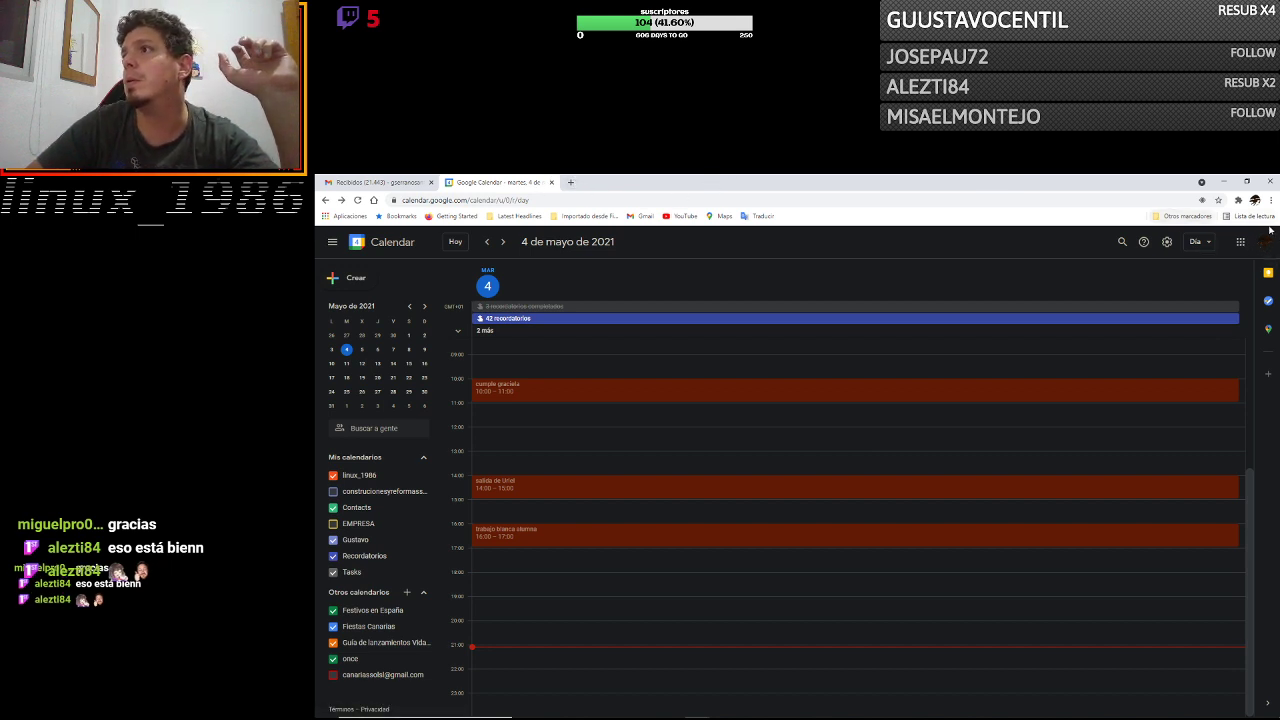
pyautogui.click(1240, 241)
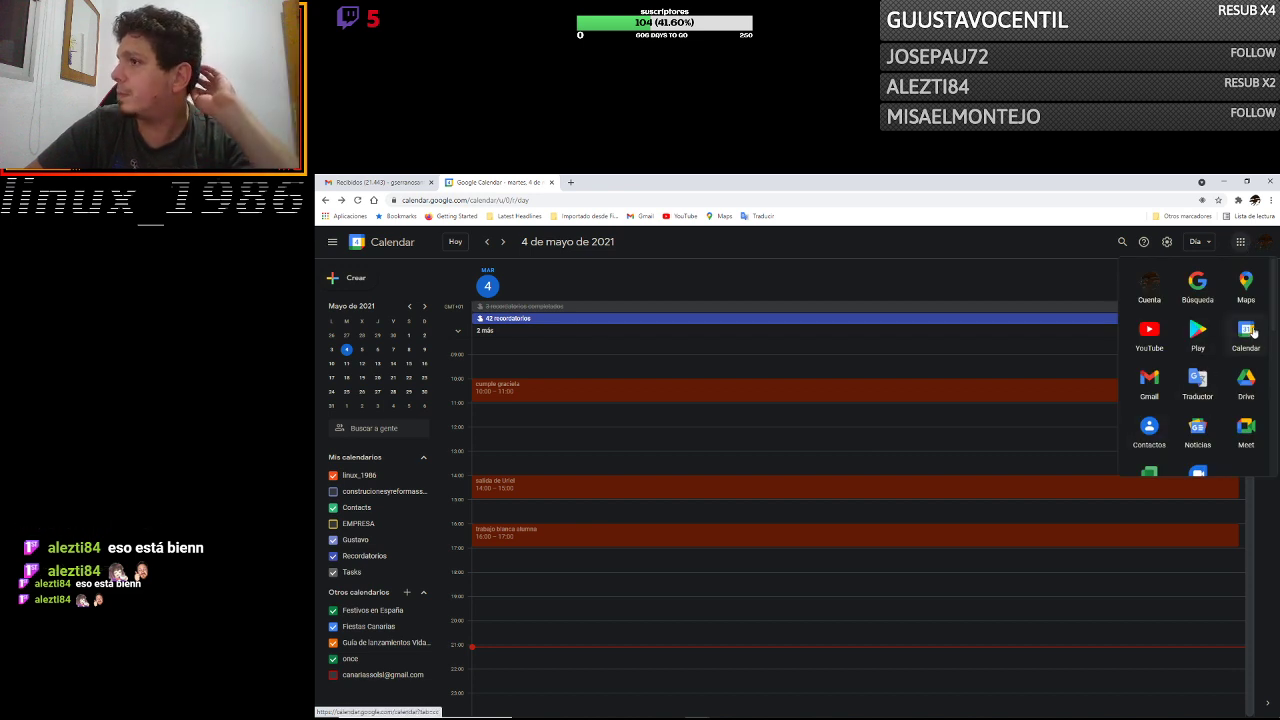
# Open Drive and the practica spreadsheet from Acceso rápido.
pyautogui.click(1248, 380)
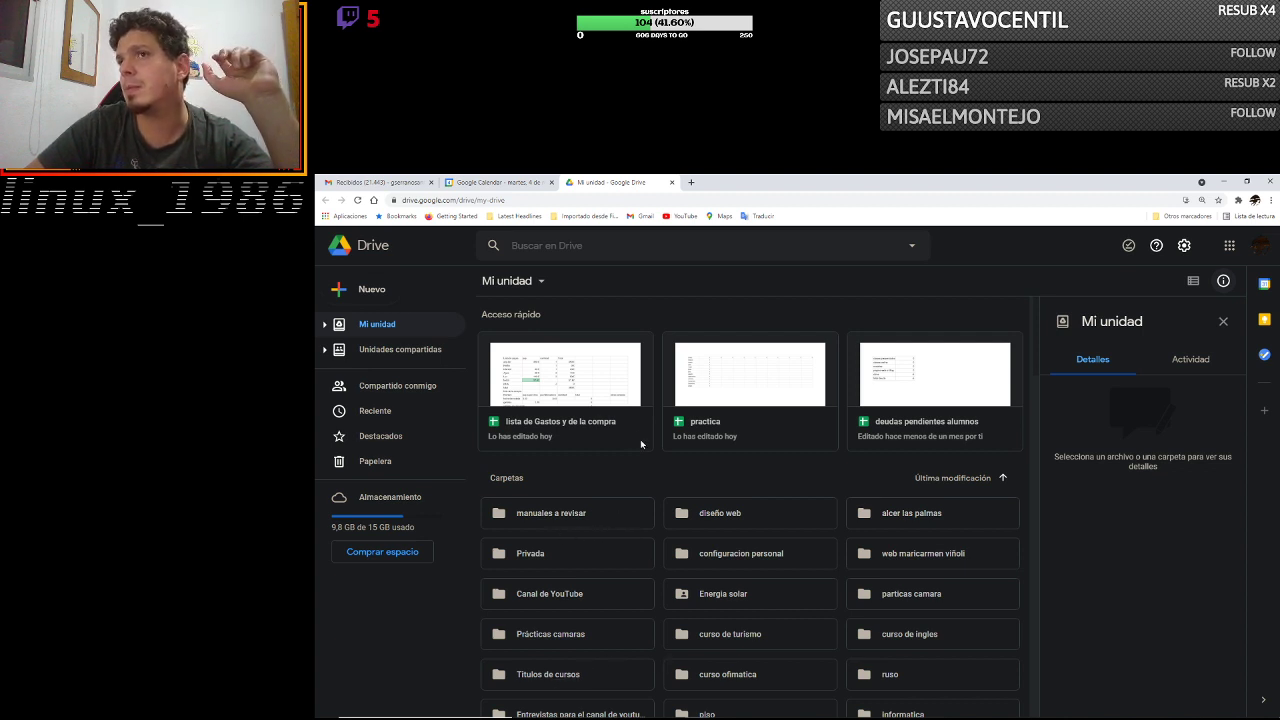
pyautogui.click(718, 434)
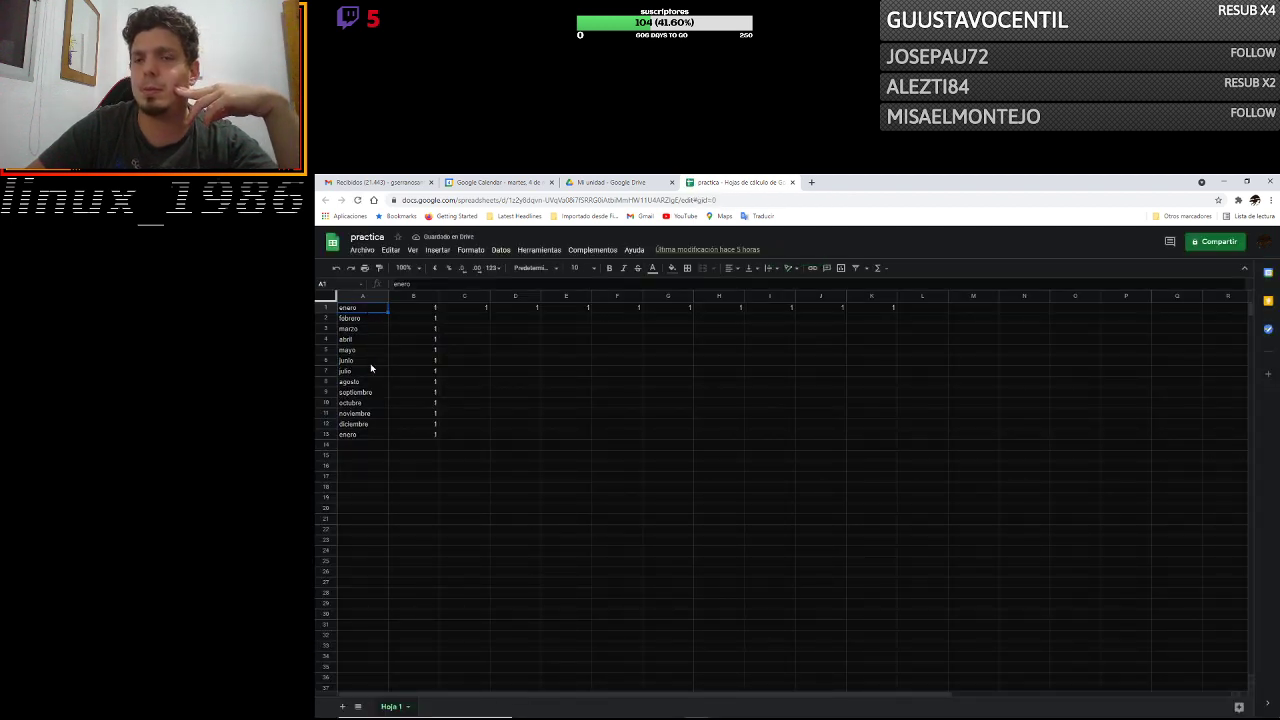
# Select A13 (enero) and view, then dismiss, practica's Compartir settings.
pyautogui.click(373, 434)
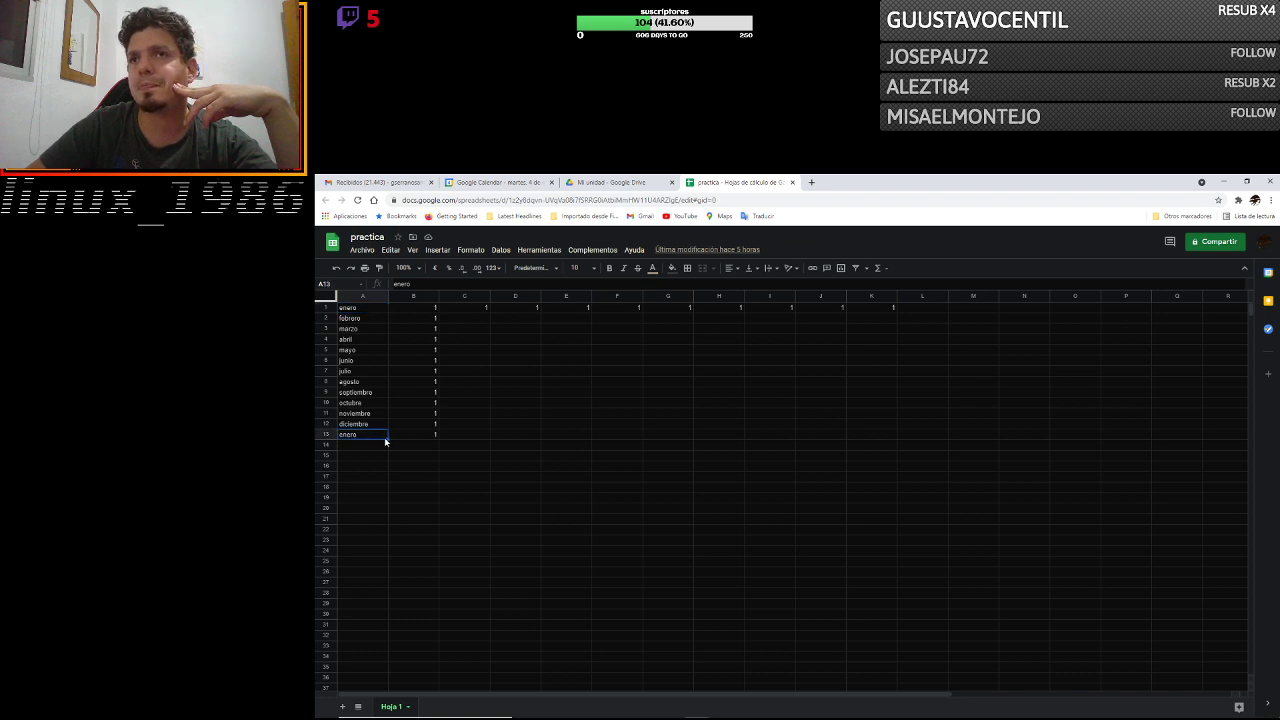
pyautogui.click(368, 252)
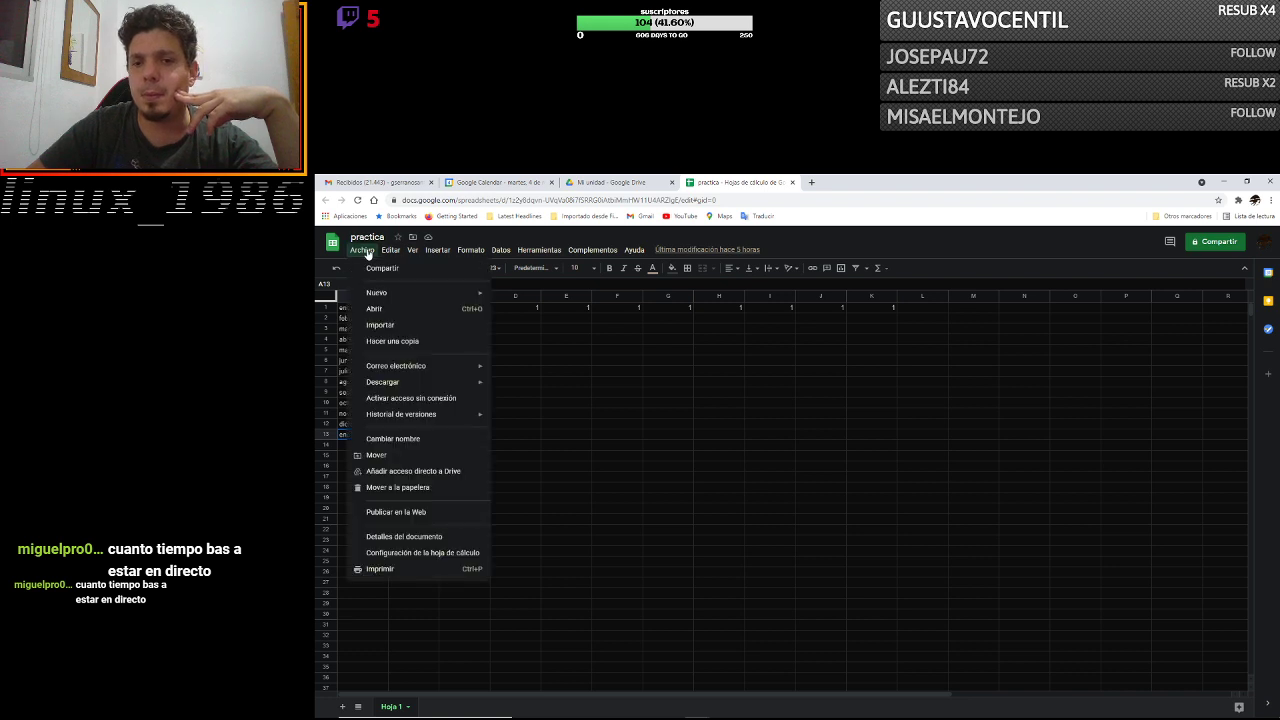
pyautogui.click(368, 252)
pyautogui.click(368, 252)
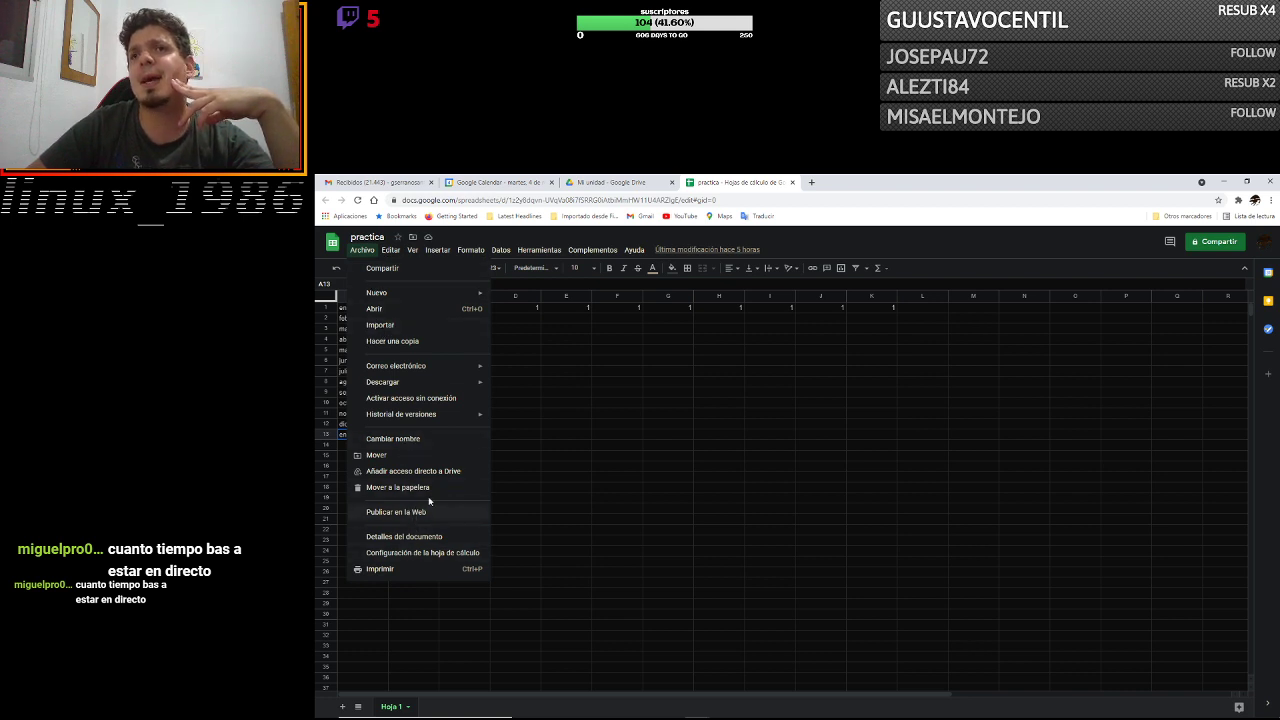
pyautogui.click(382, 269)
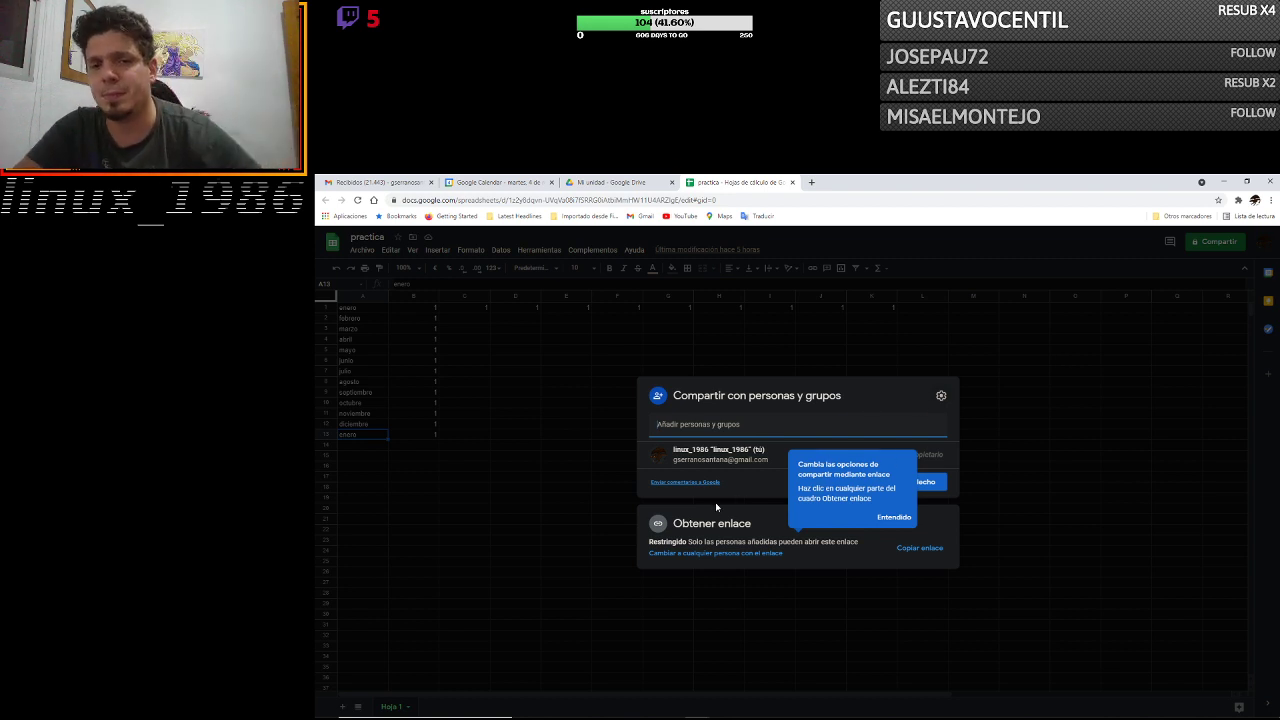
pyautogui.press('Escape')
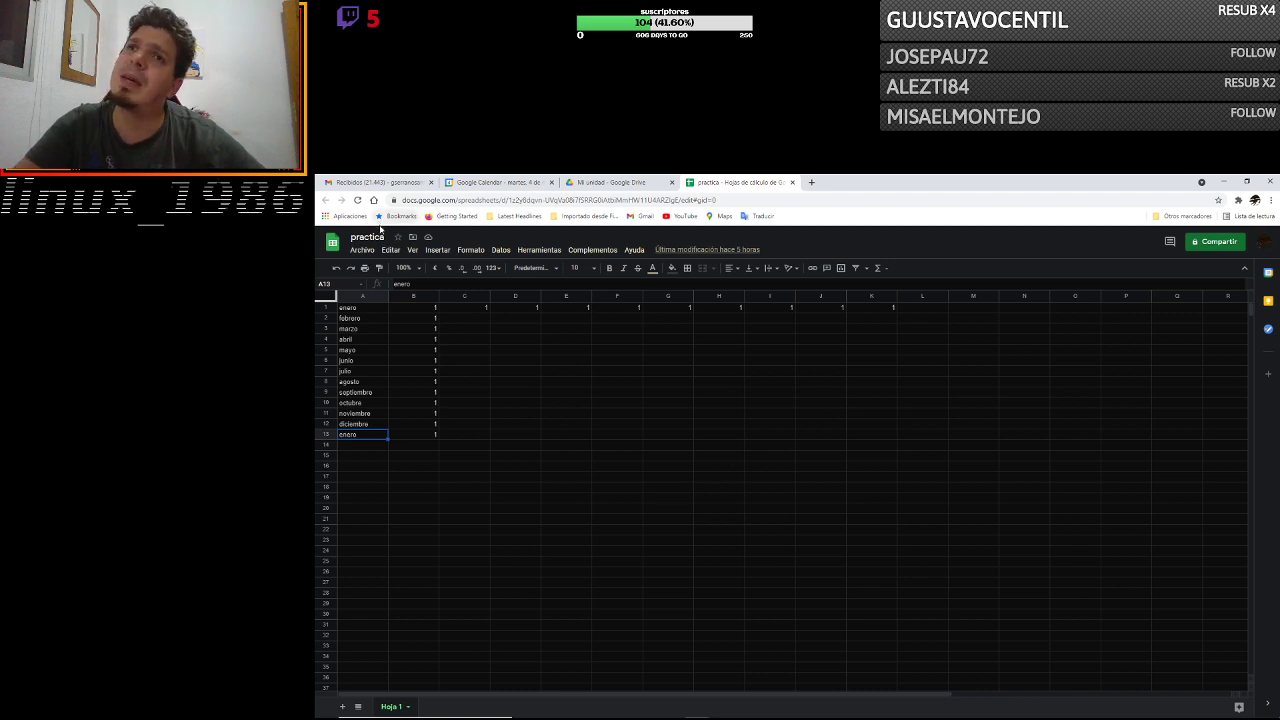
# Browse Archivo > Descargar without downloading, then close the practica tab.
pyautogui.click(356, 256)
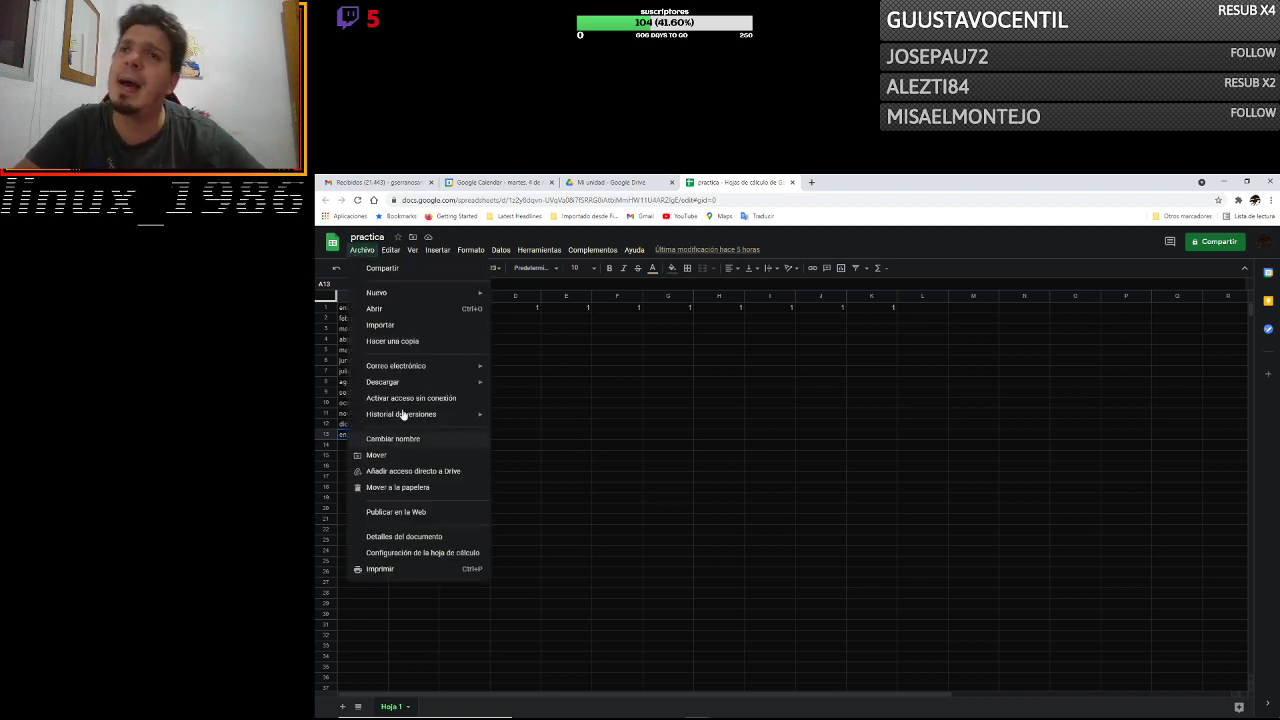
pyautogui.moveTo(413, 385)
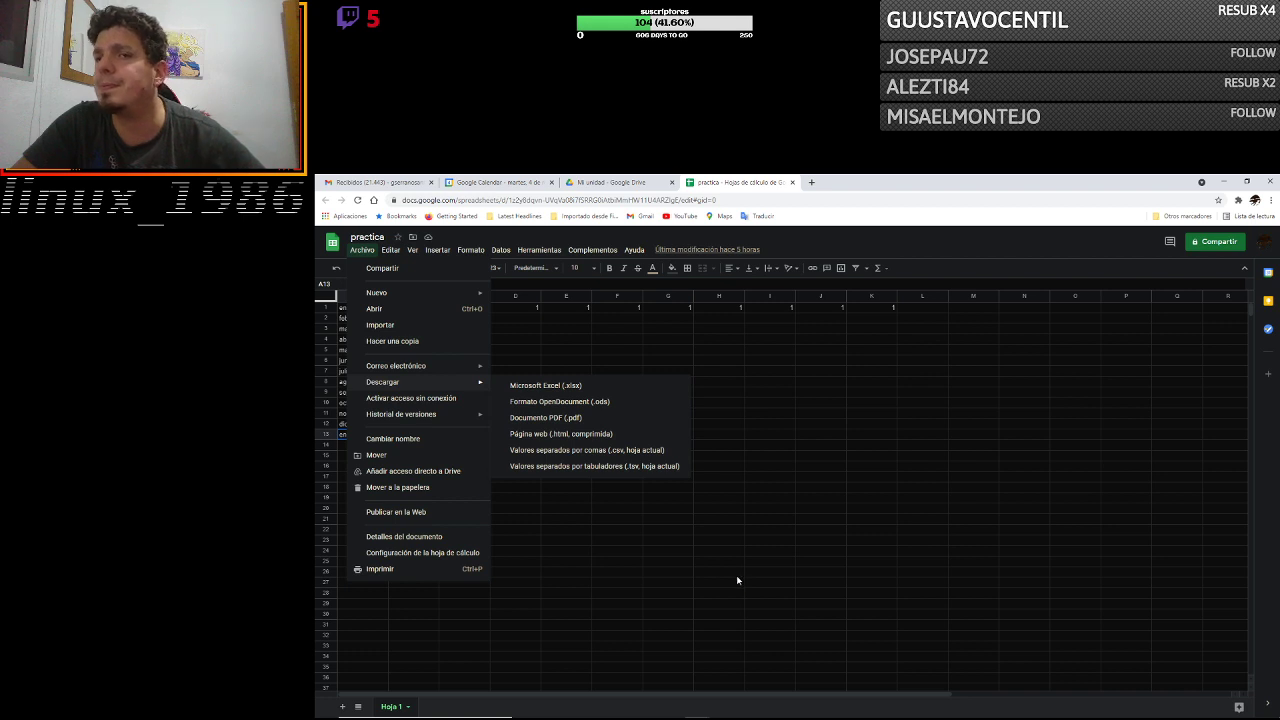
pyautogui.click(537, 556)
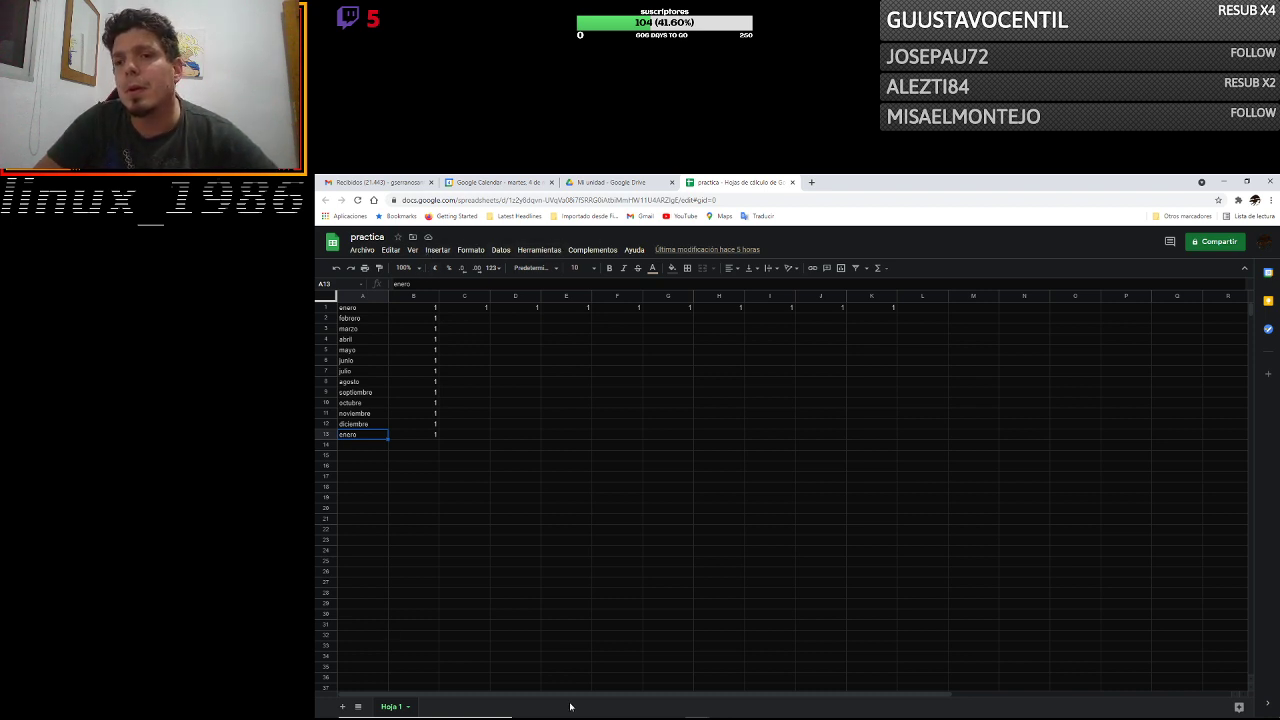
pyautogui.moveTo(697, 712)
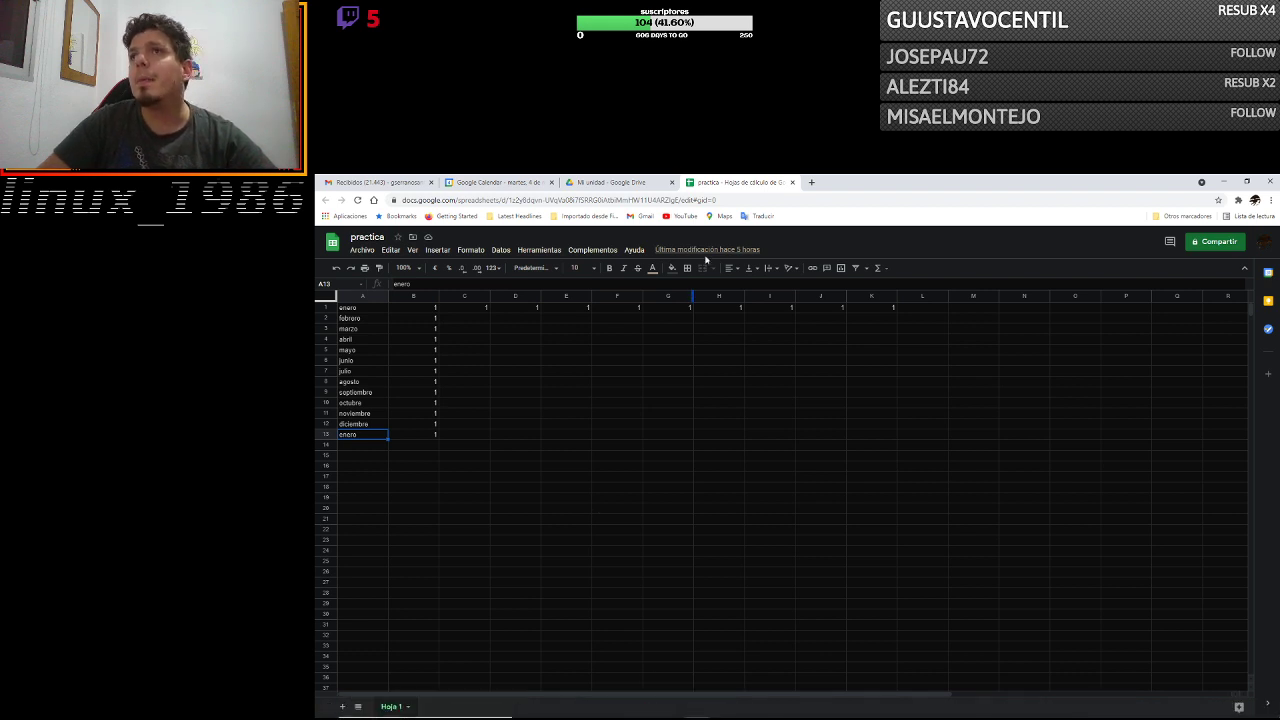
pyautogui.click(792, 182)
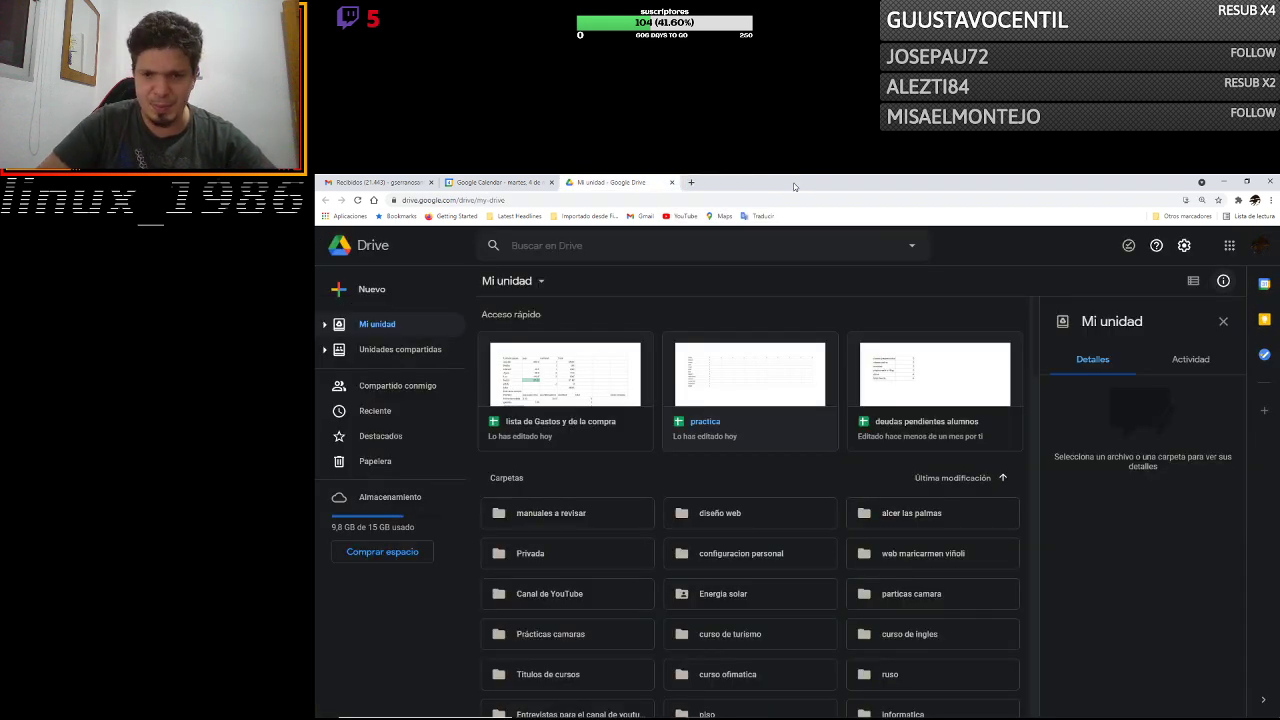
# Open lista de Gastos y de la compra and enter 1 as the twitch quantity in C7.
pyautogui.moveTo(561, 713)
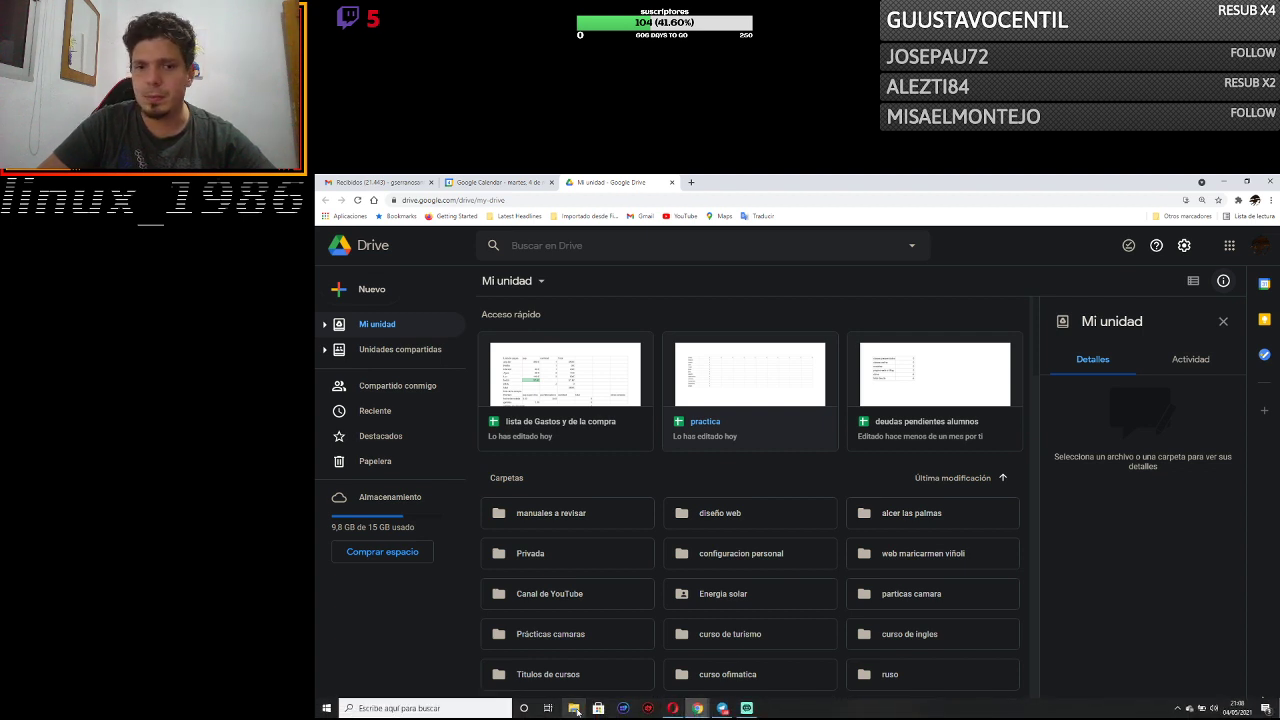
pyautogui.click(554, 397)
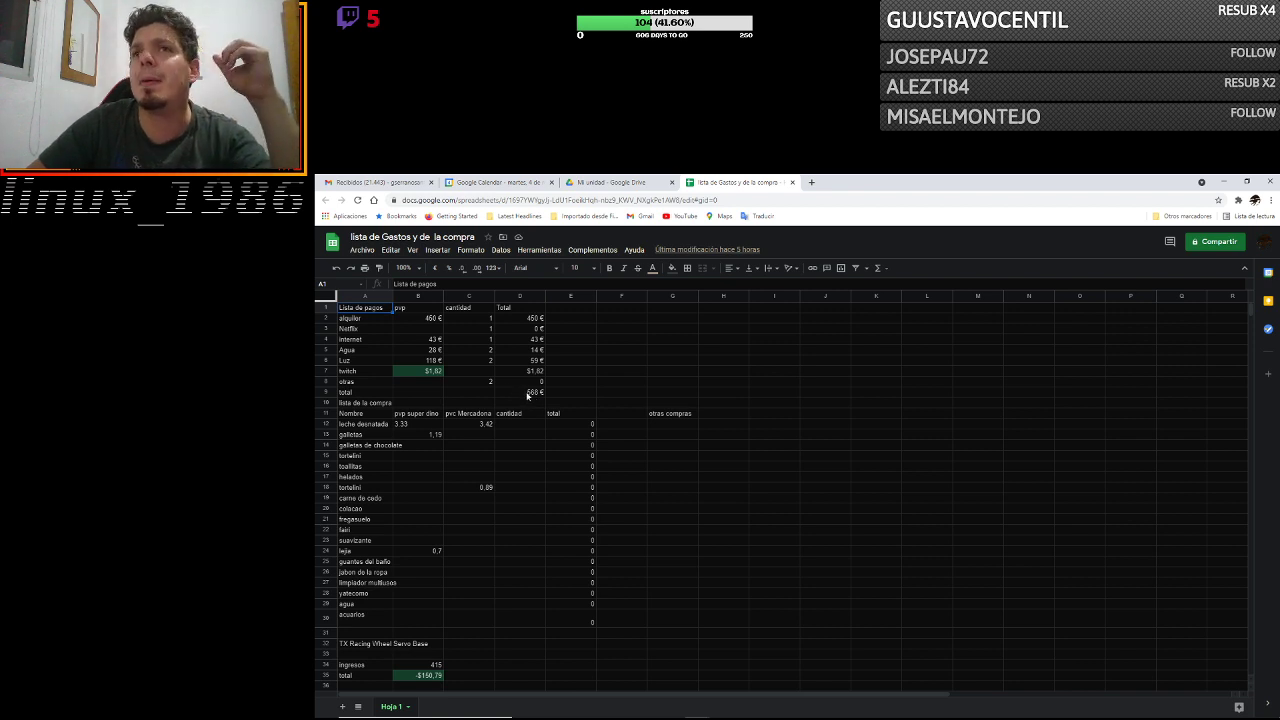
pyautogui.click(476, 374)
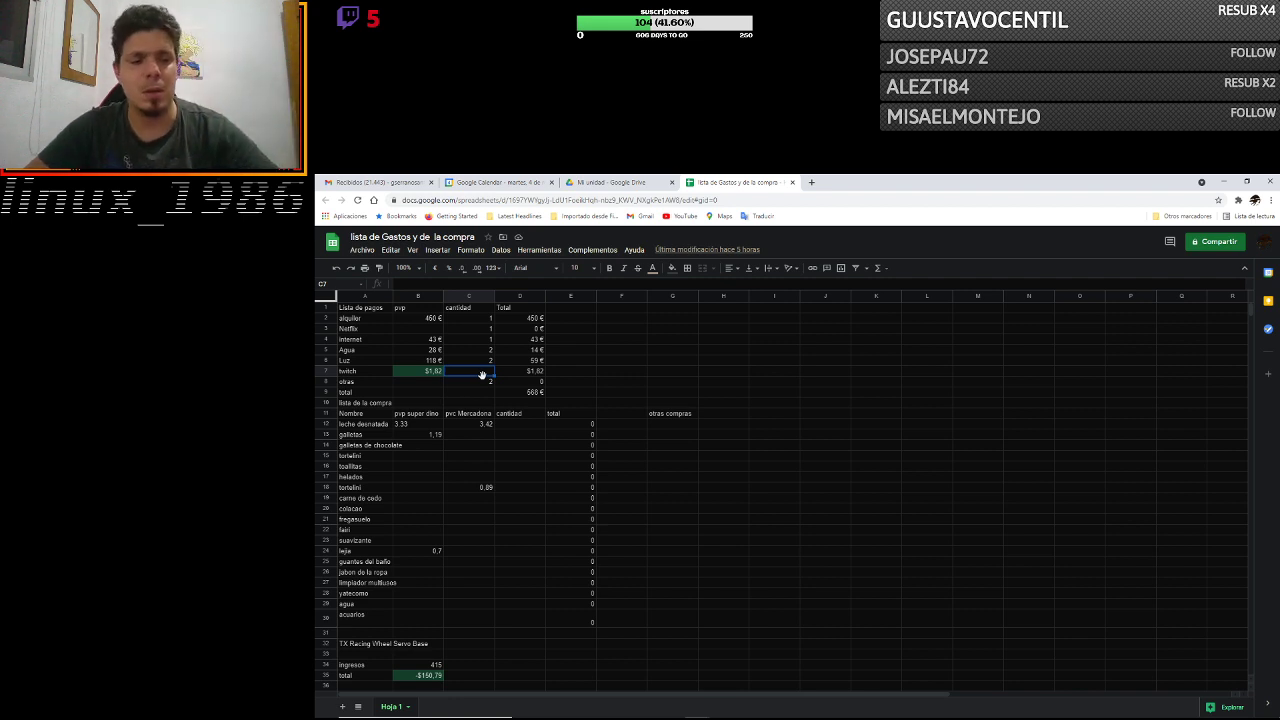
pyautogui.write('1')
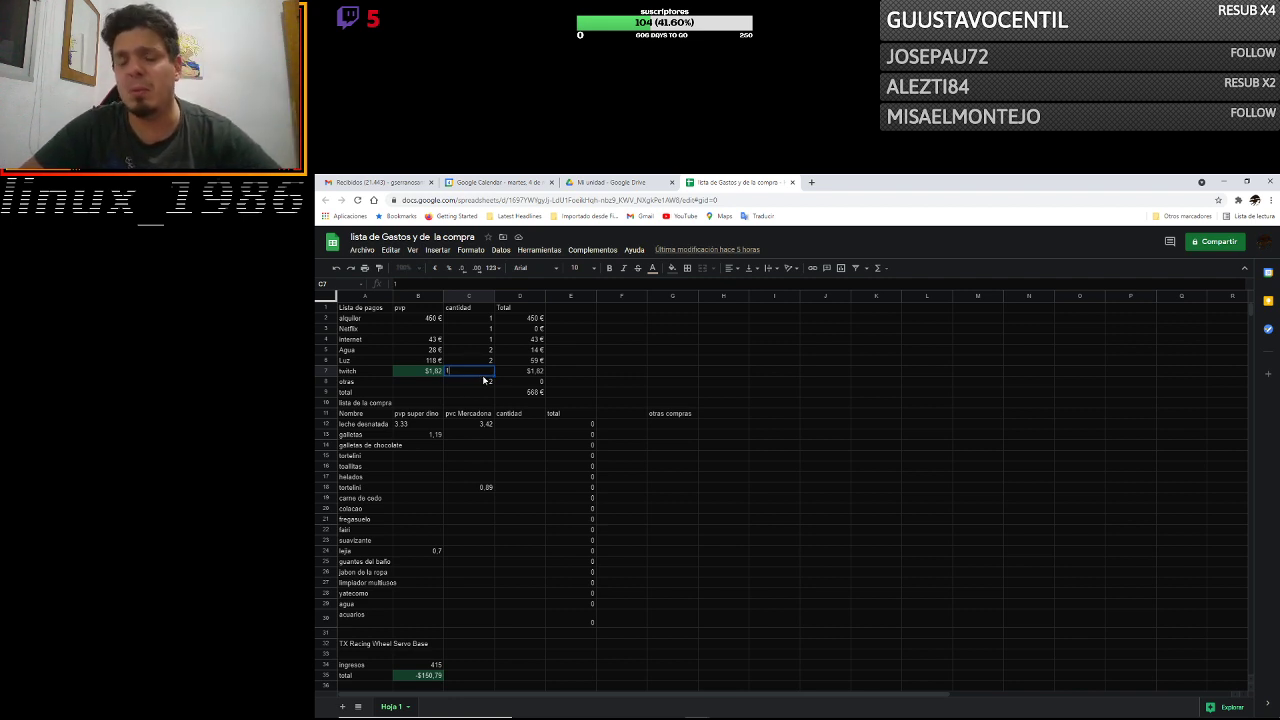
pyautogui.press('Return')
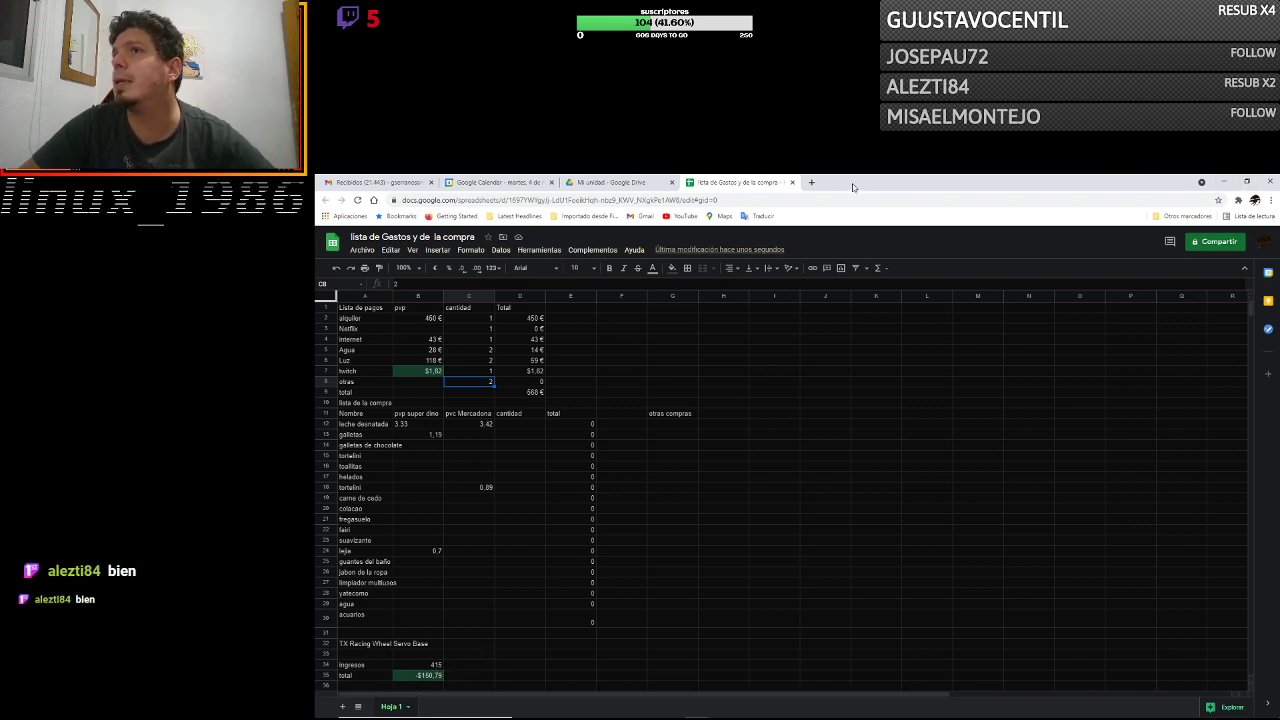
# Close the spreadsheet and return to Drive's Mi unidad.
pyautogui.click(792, 182)
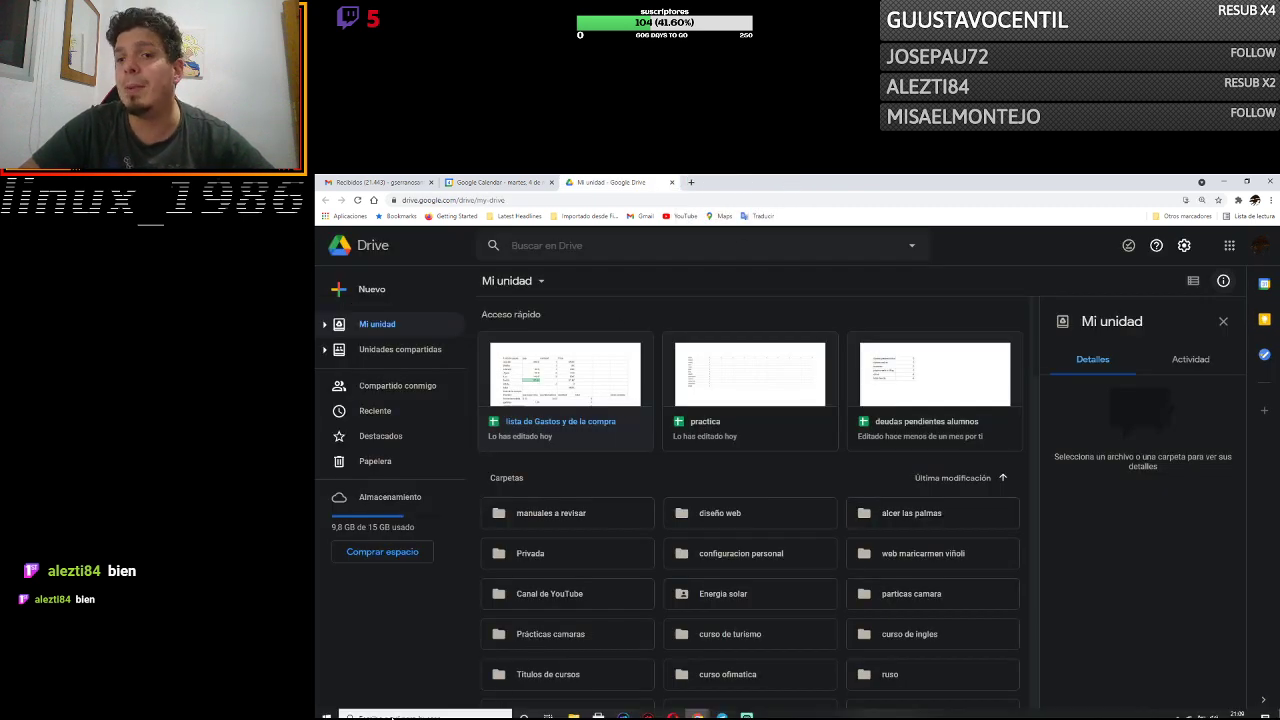
pyautogui.moveTo(331, 710)
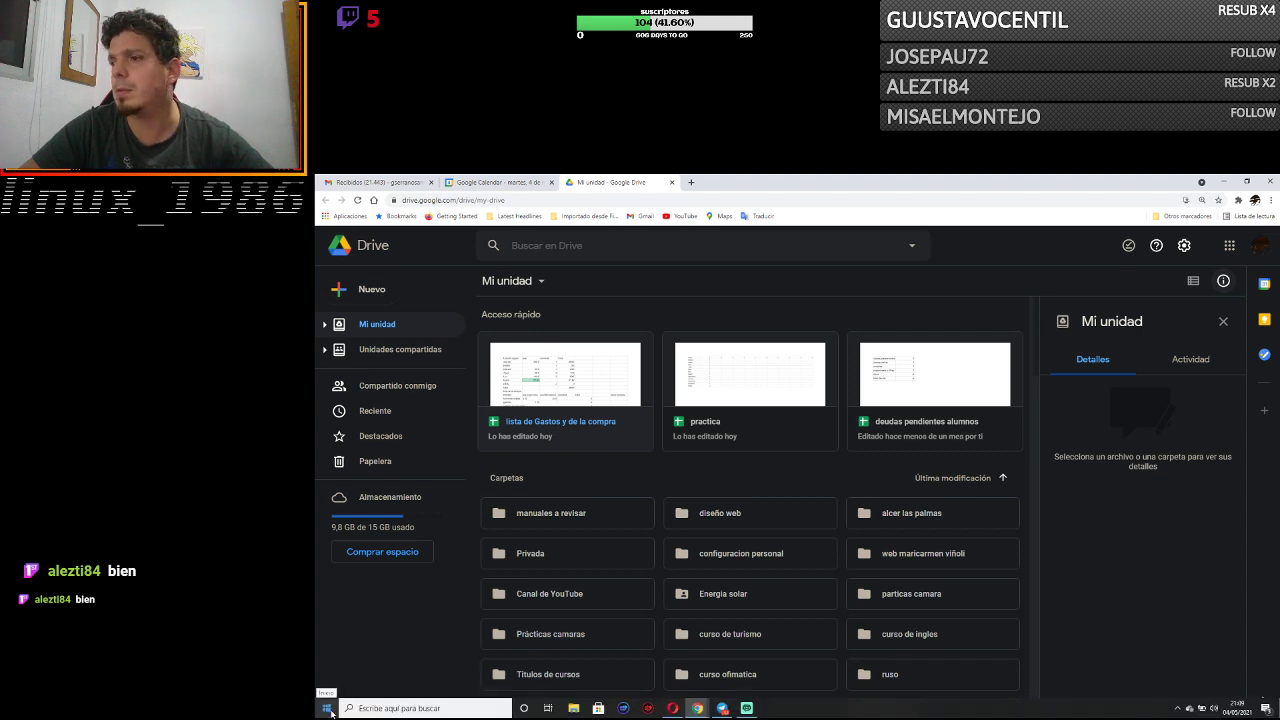
pyautogui.click(331, 710)
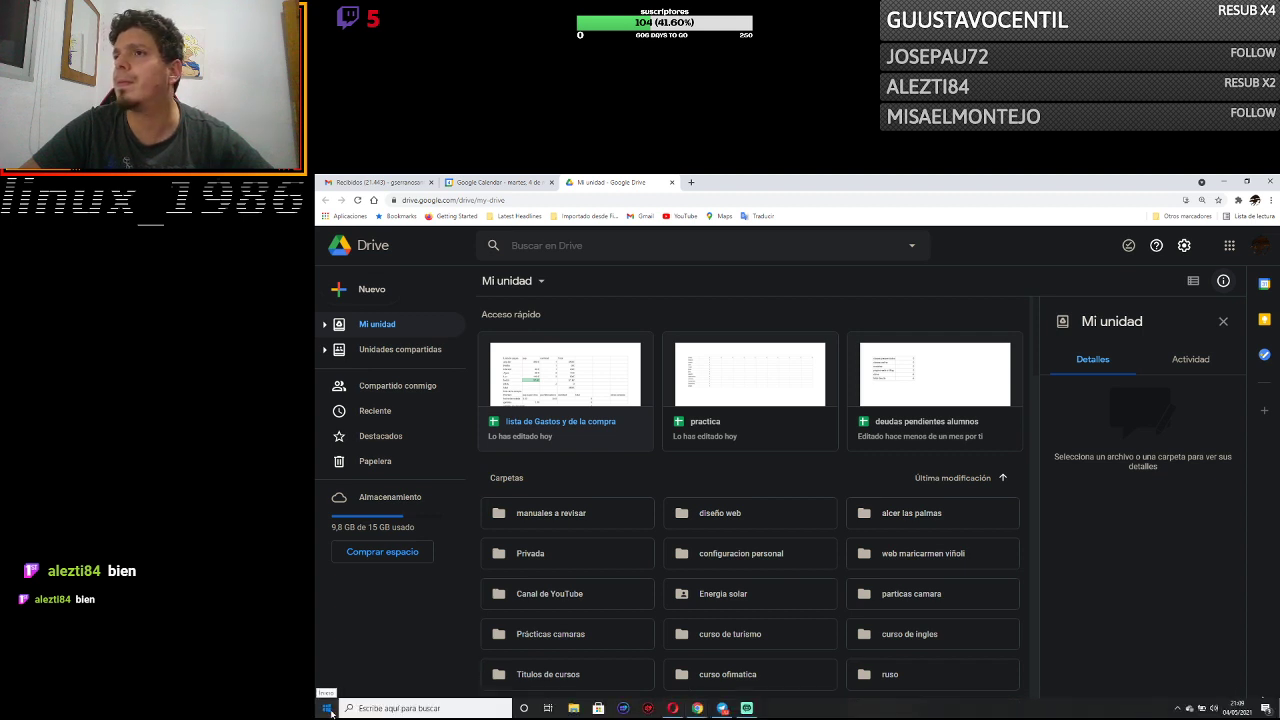
pyautogui.click(901, 450)
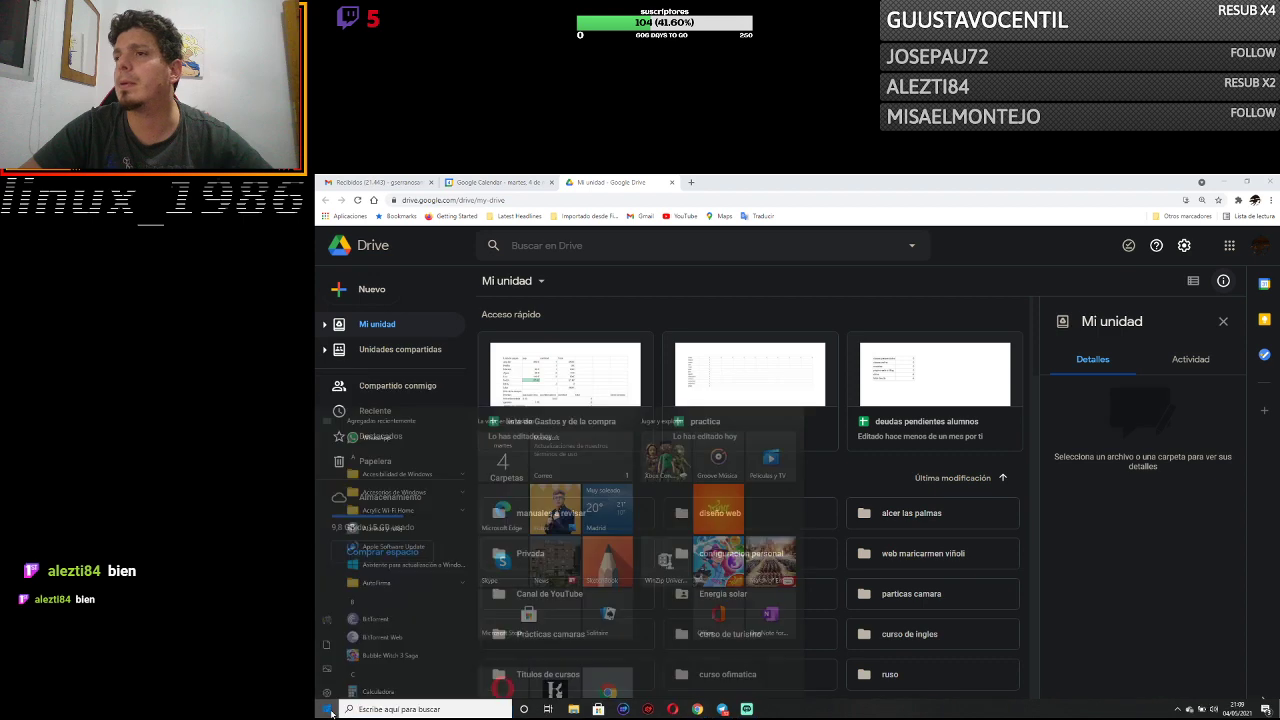
# Open deudas pendientes alumnos and change the first student's otros debt from -5 to 0.
pyautogui.doubleClick(956, 398)
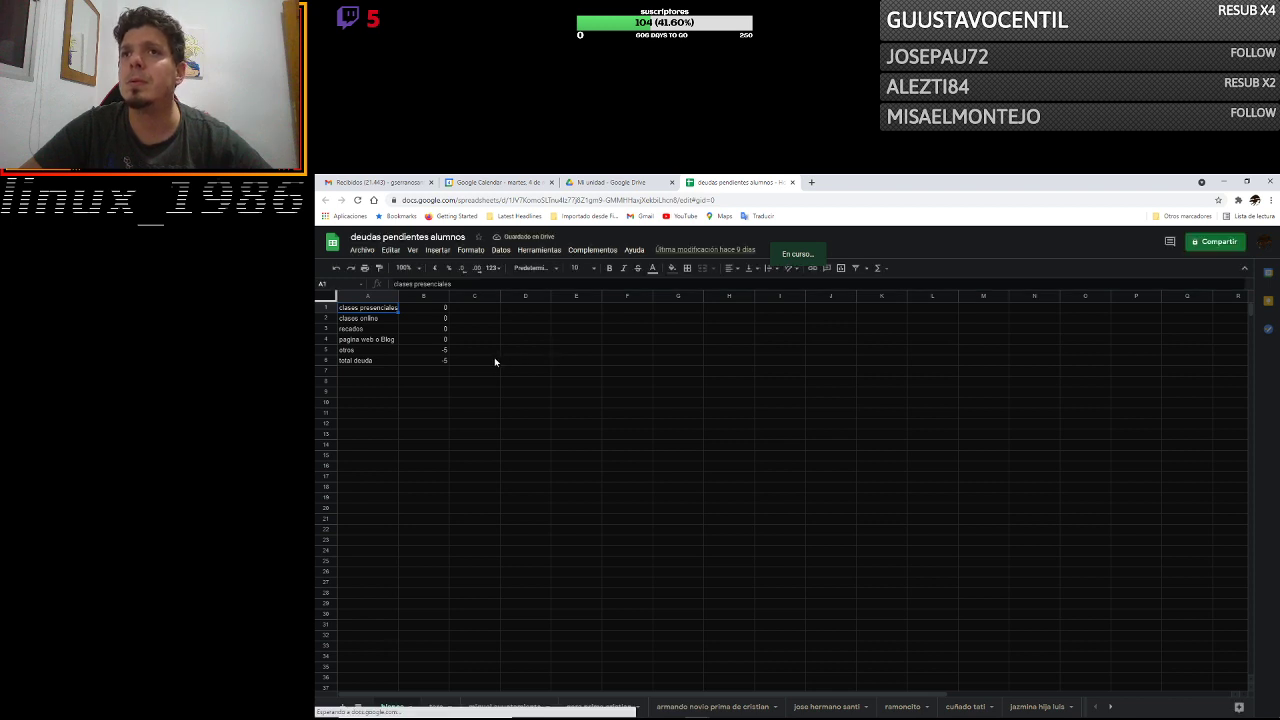
pyautogui.click(494, 360)
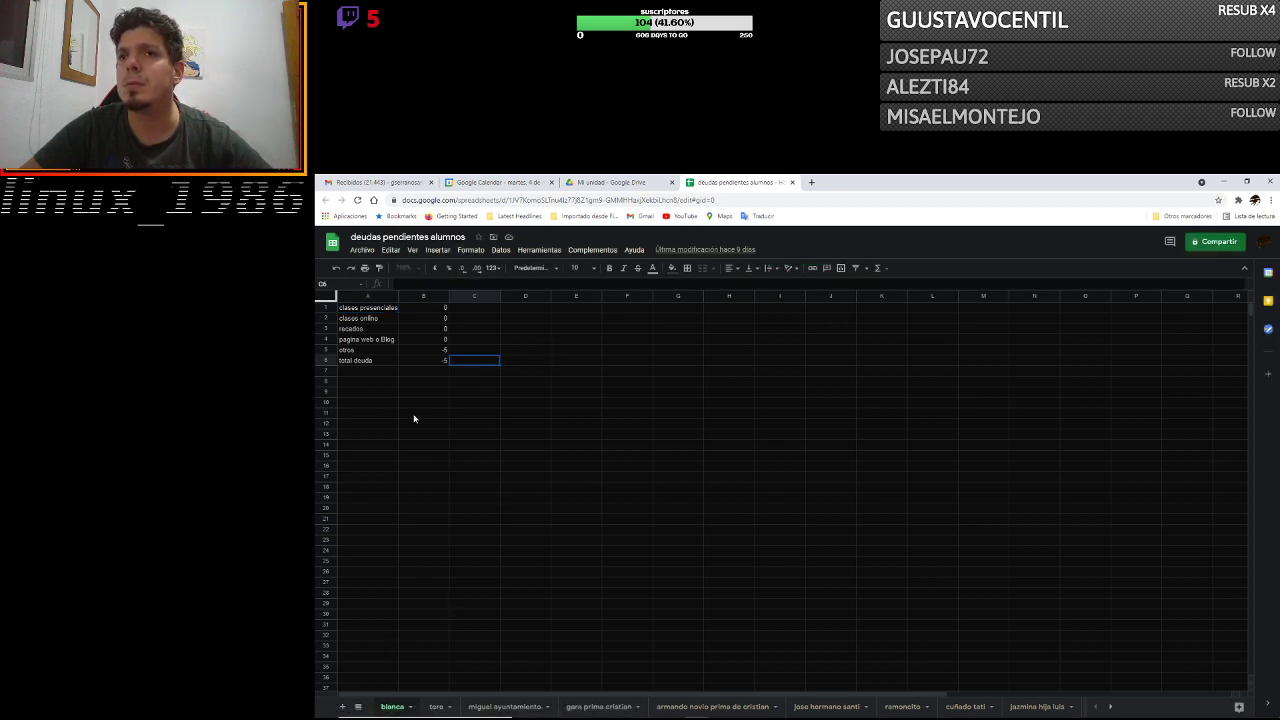
pyautogui.click(437, 362)
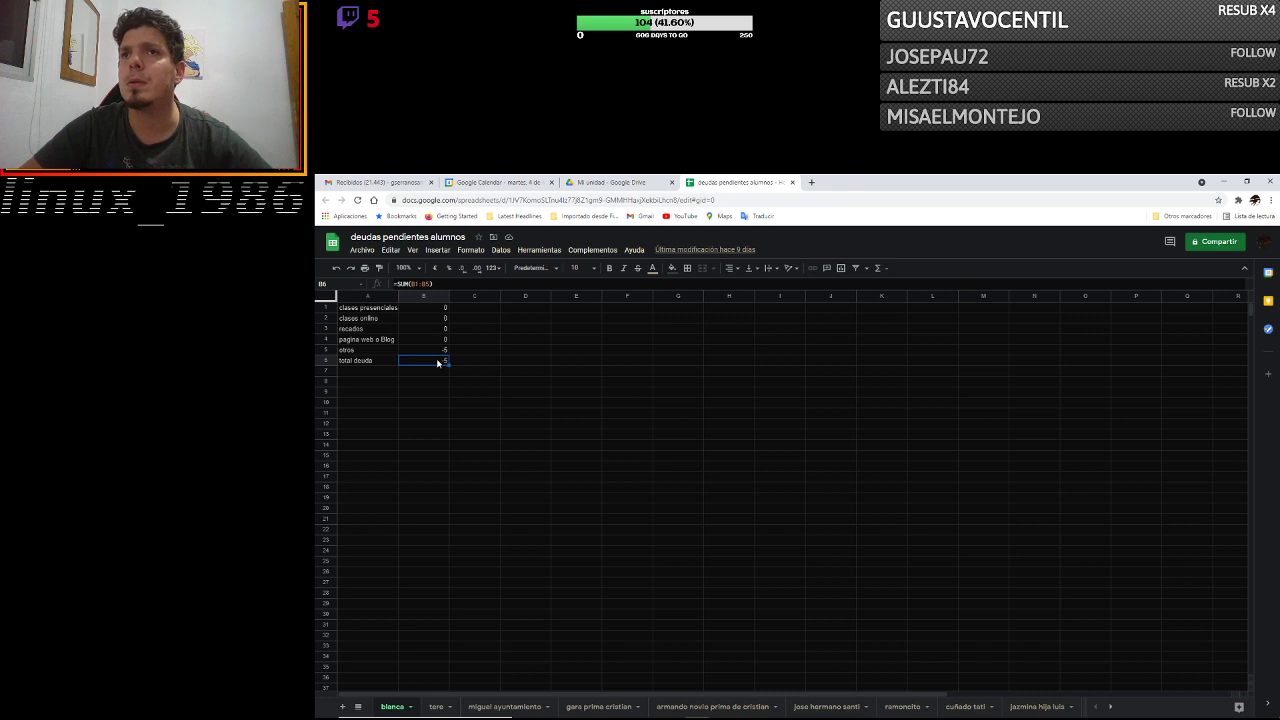
pyautogui.click(442, 354)
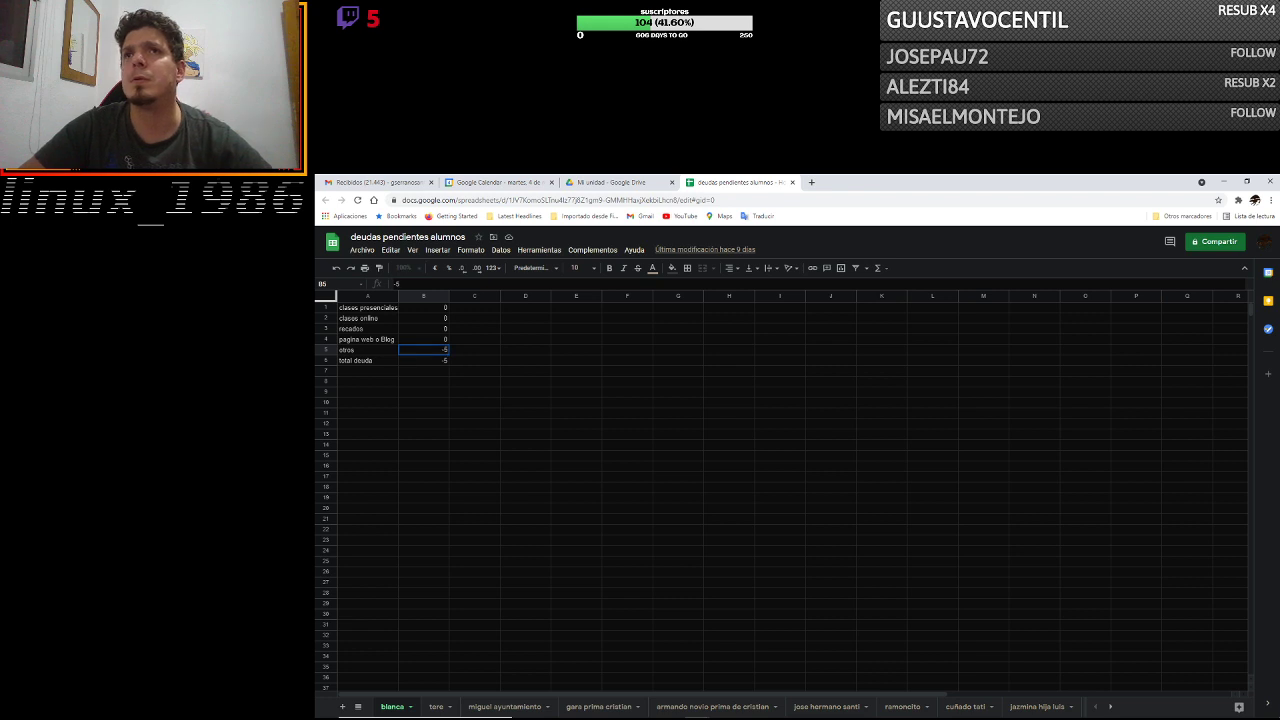
pyautogui.write('0')
pyautogui.press('Return')
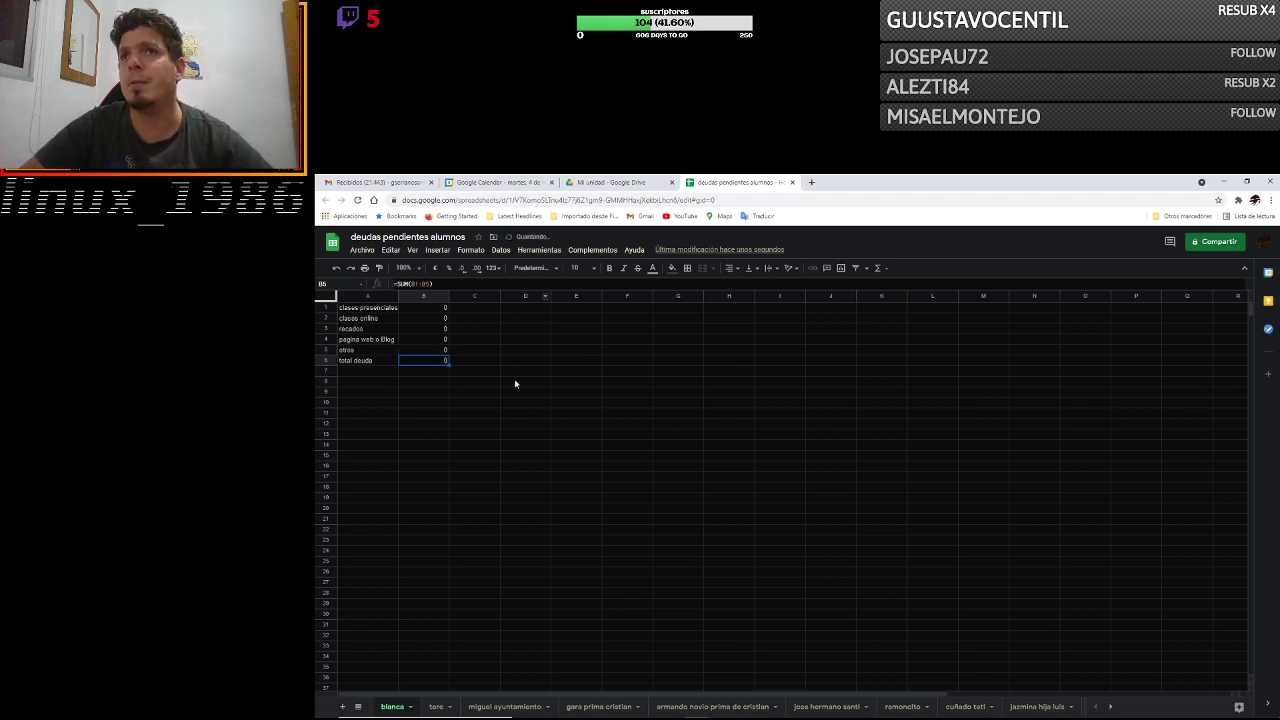
# On the next student's sheet, set the 10 owed for in-person classes to 0.
pyautogui.click(459, 491)
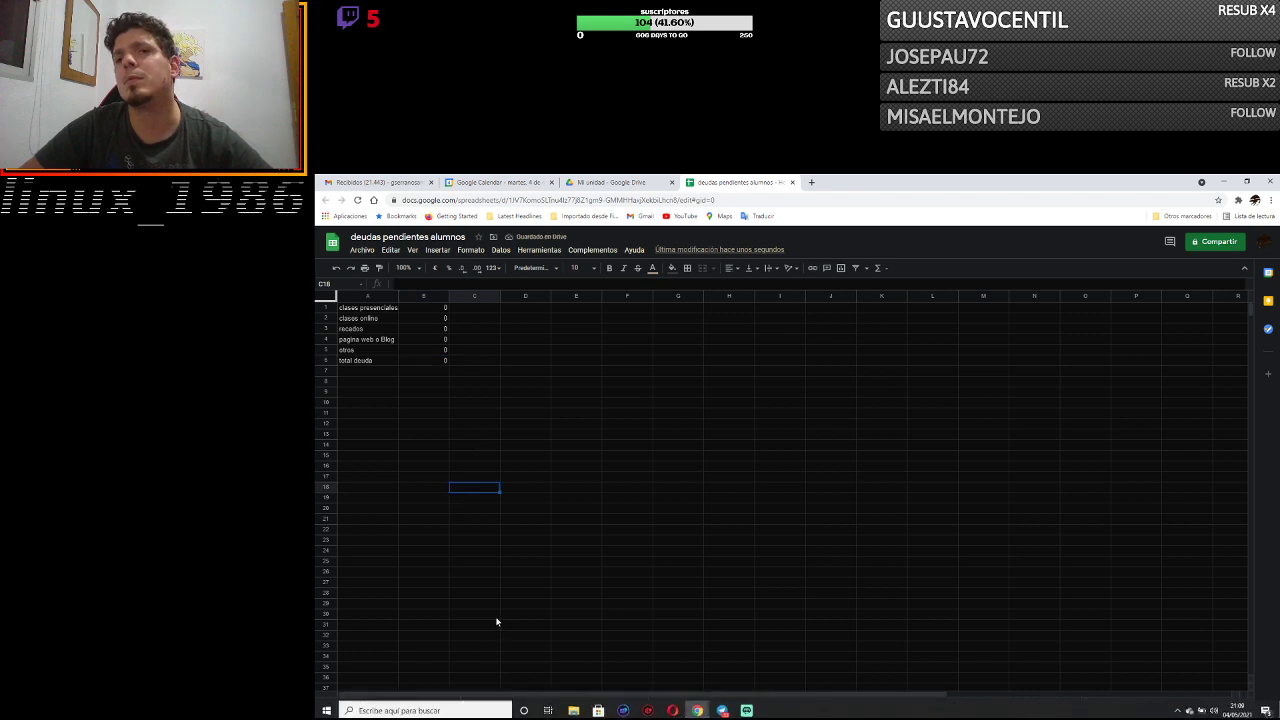
pyautogui.click(437, 707)
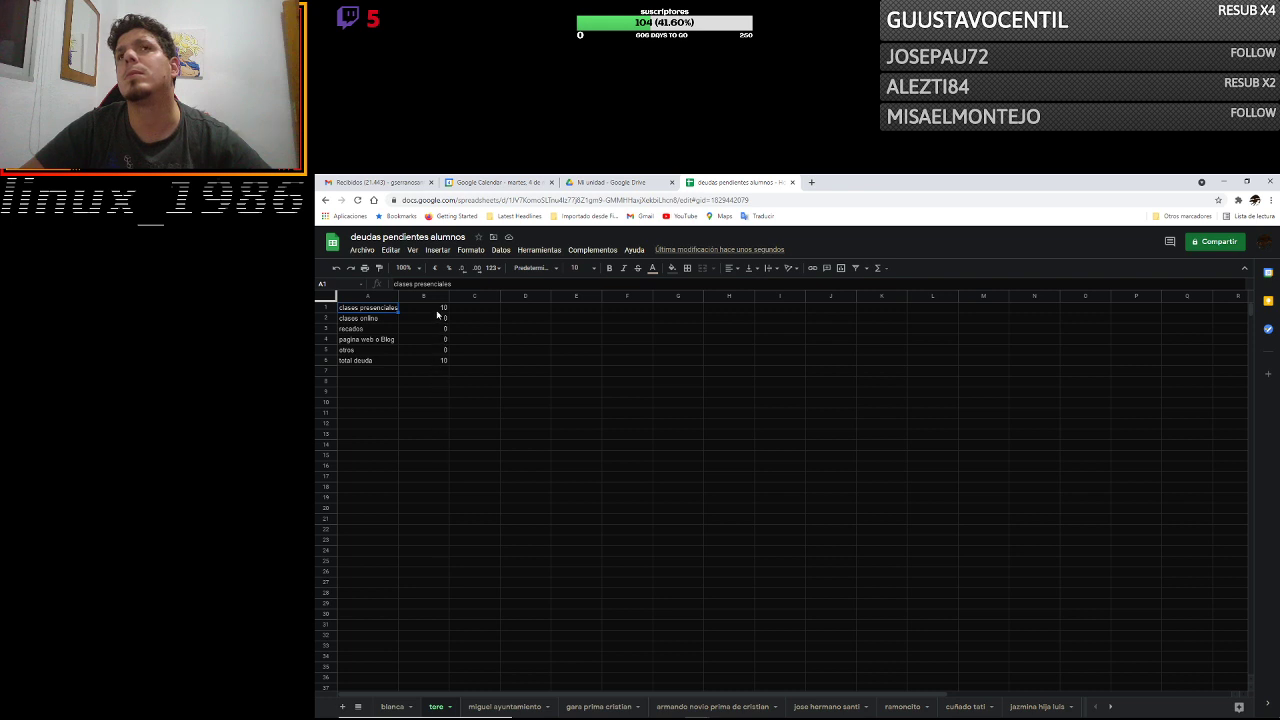
pyautogui.click(437, 311)
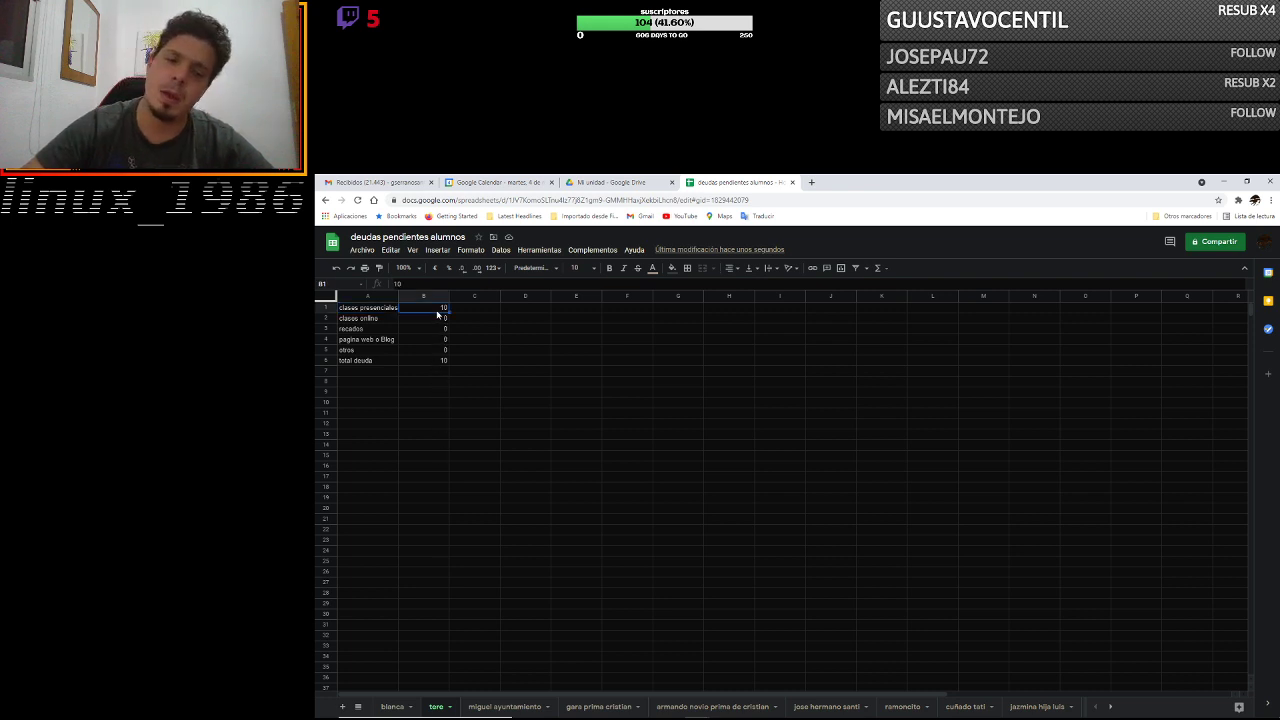
pyautogui.write('0')
pyautogui.press('Return')
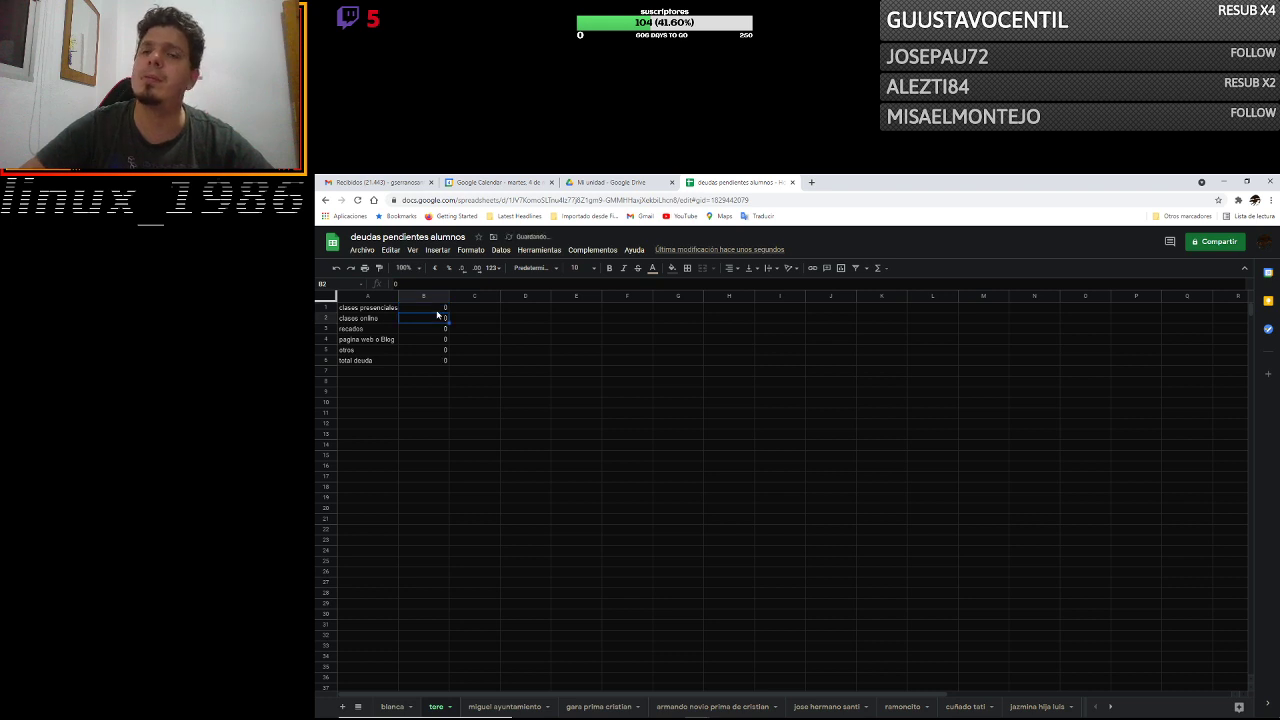
# Find the sheet owing 5 for online classes and set that amount to 0.
pyautogui.click(512, 708)
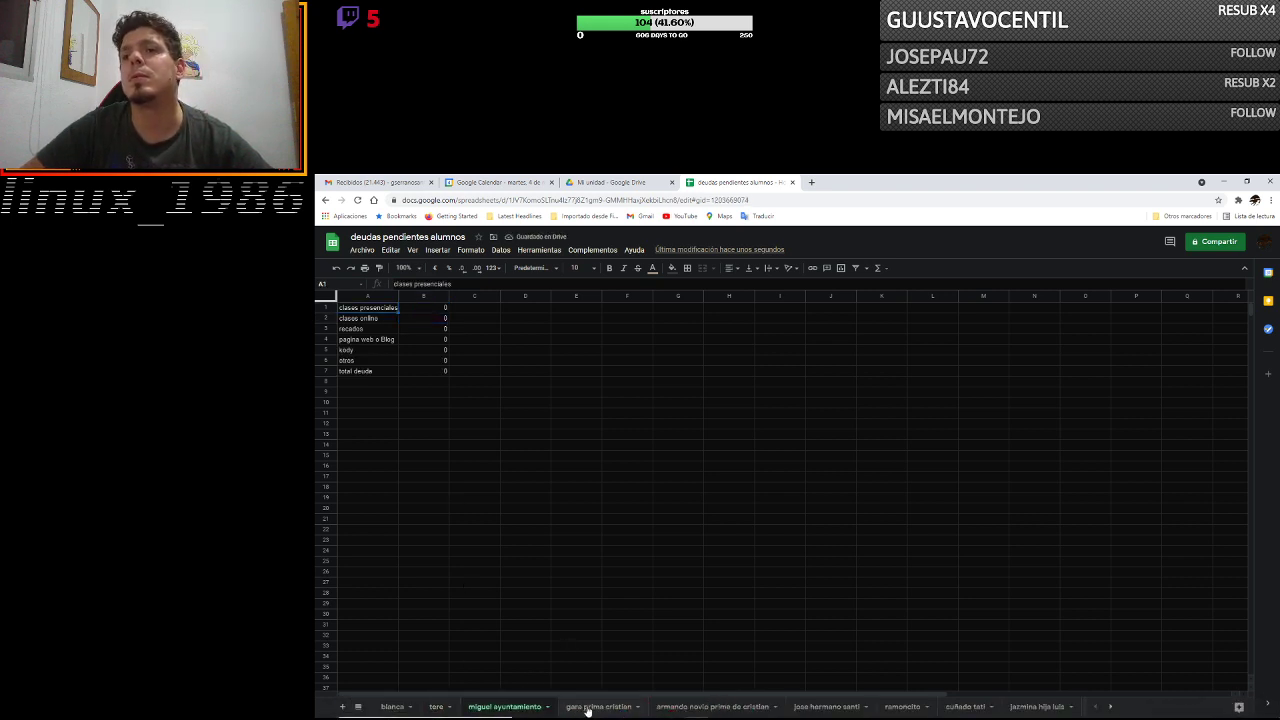
pyautogui.click(588, 709)
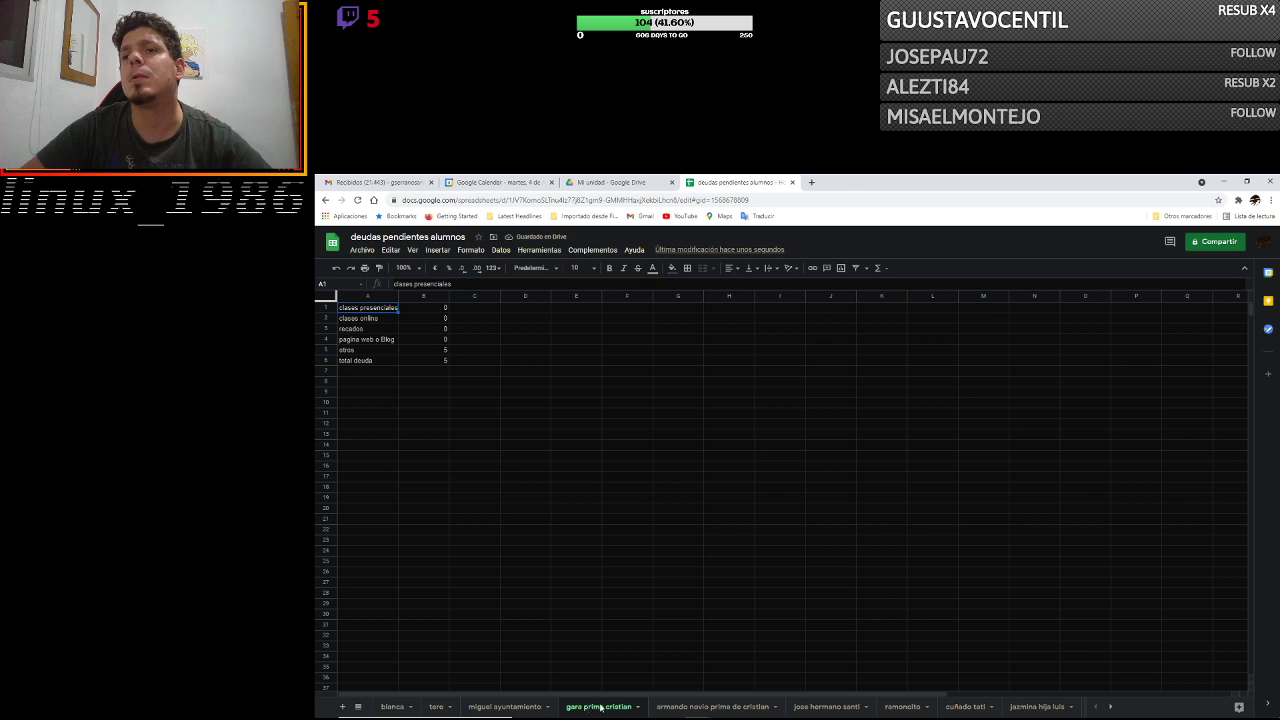
pyautogui.click(687, 705)
pyautogui.click(822, 709)
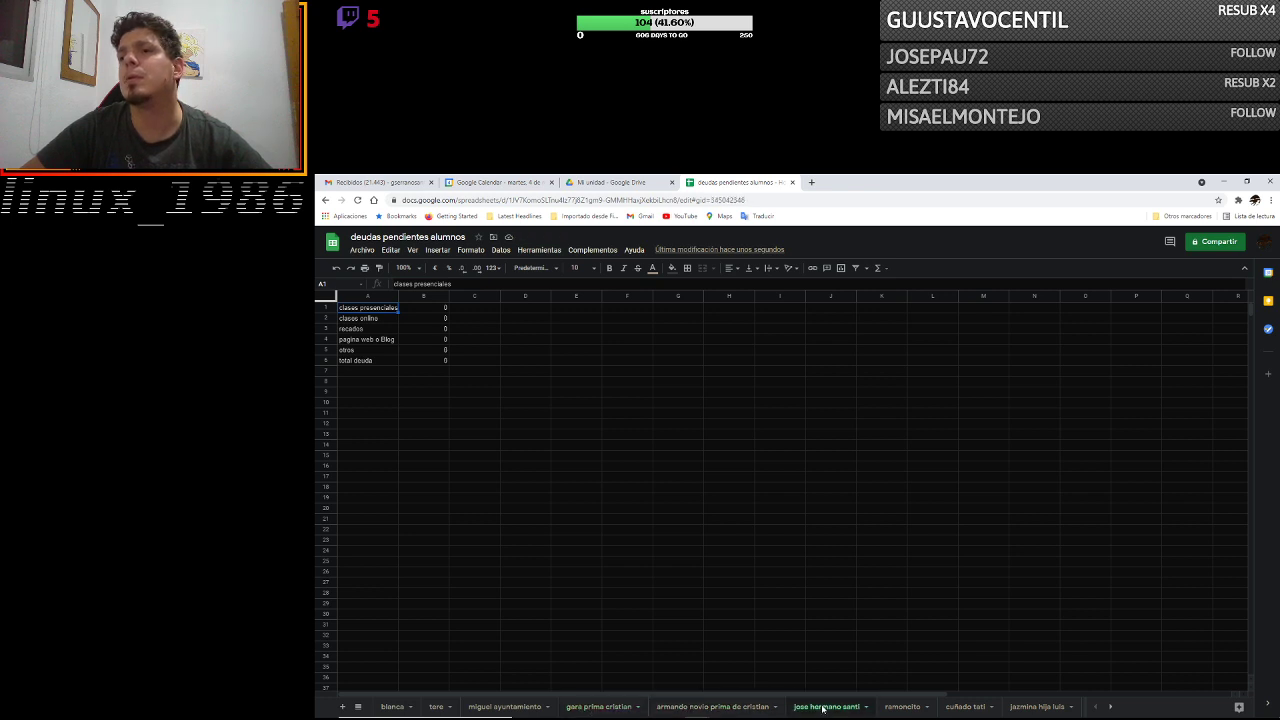
pyautogui.click(903, 706)
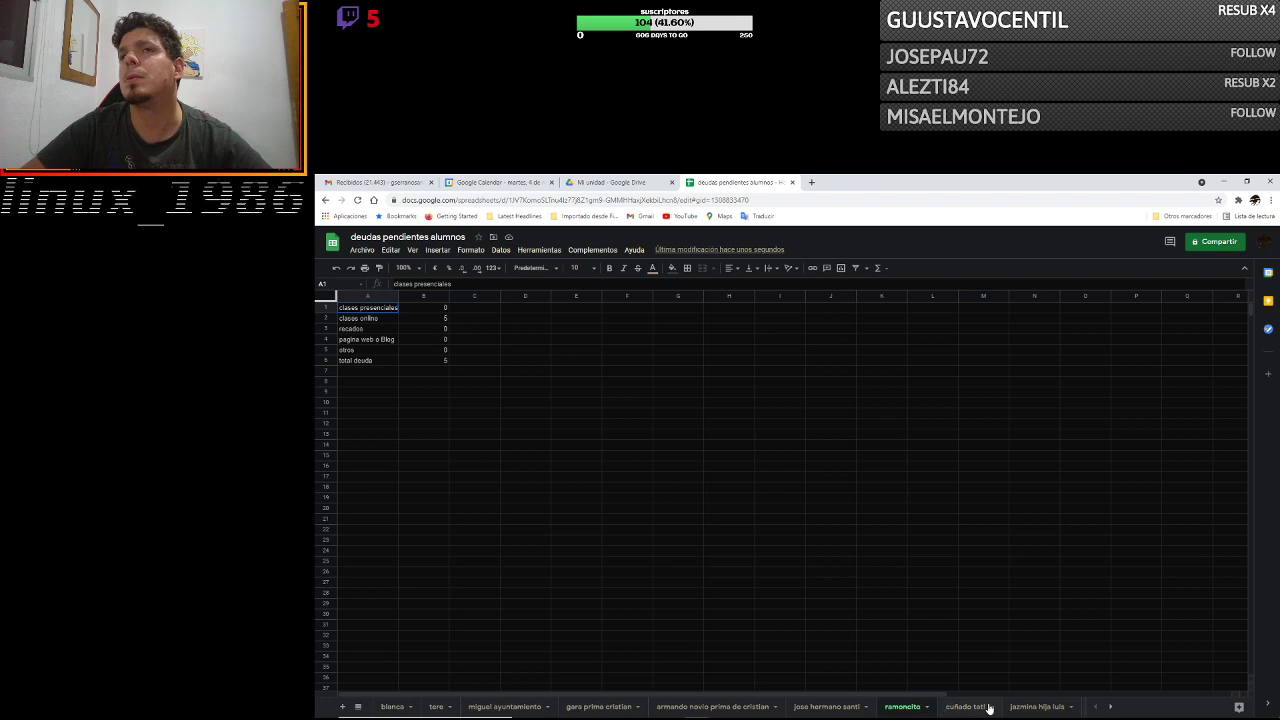
pyautogui.click(430, 321)
pyautogui.write('0')
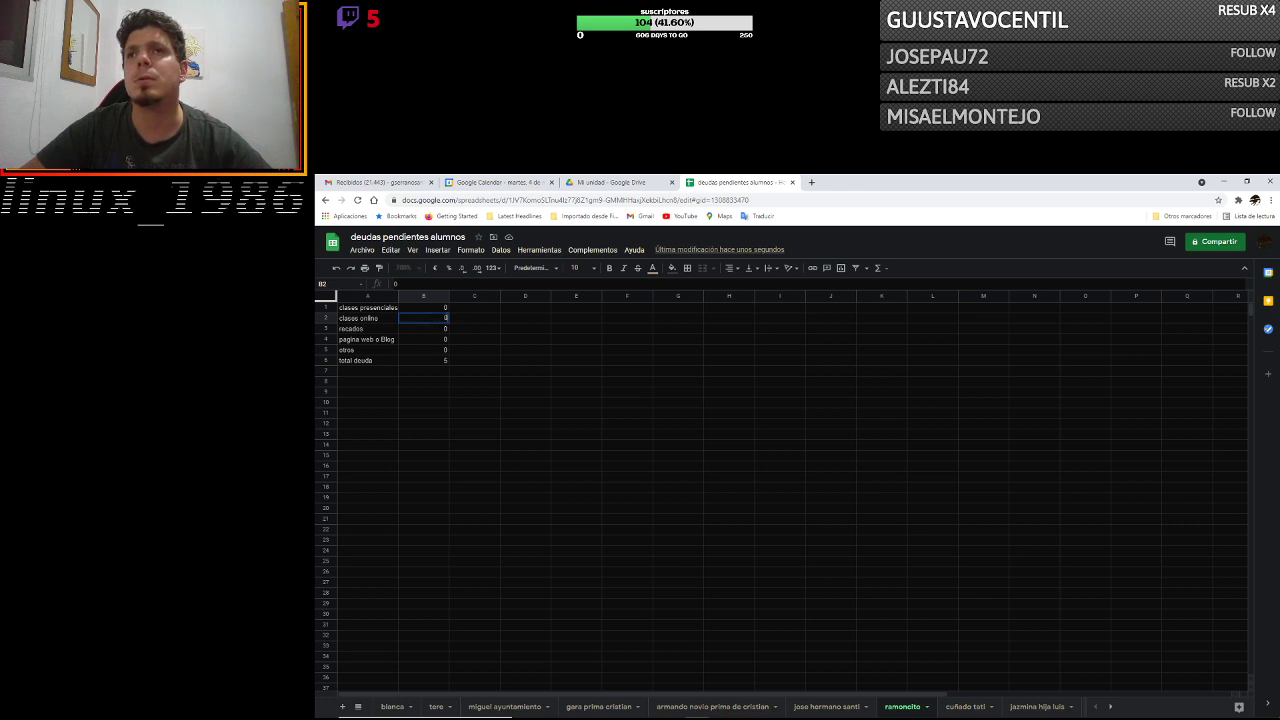
pyautogui.press('Return')
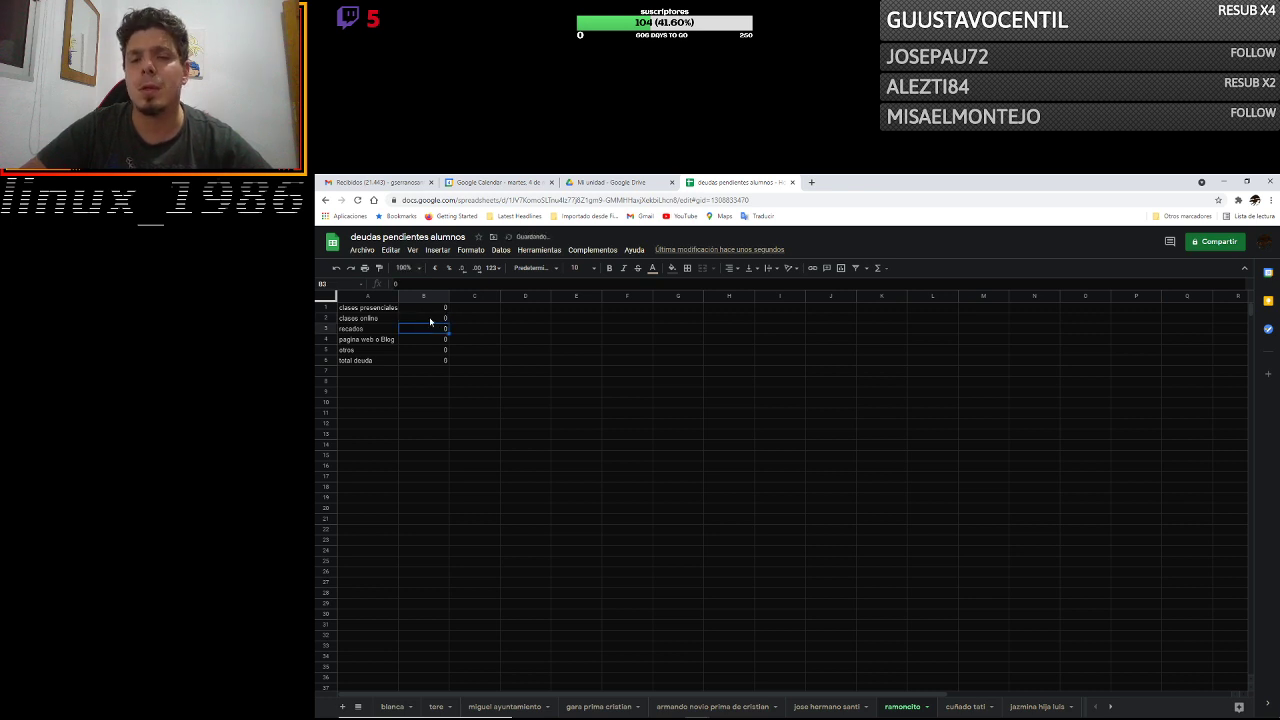
# Review the remaining student sheets, including the chart sheet and the last copied sheet.
pyautogui.click(962, 707)
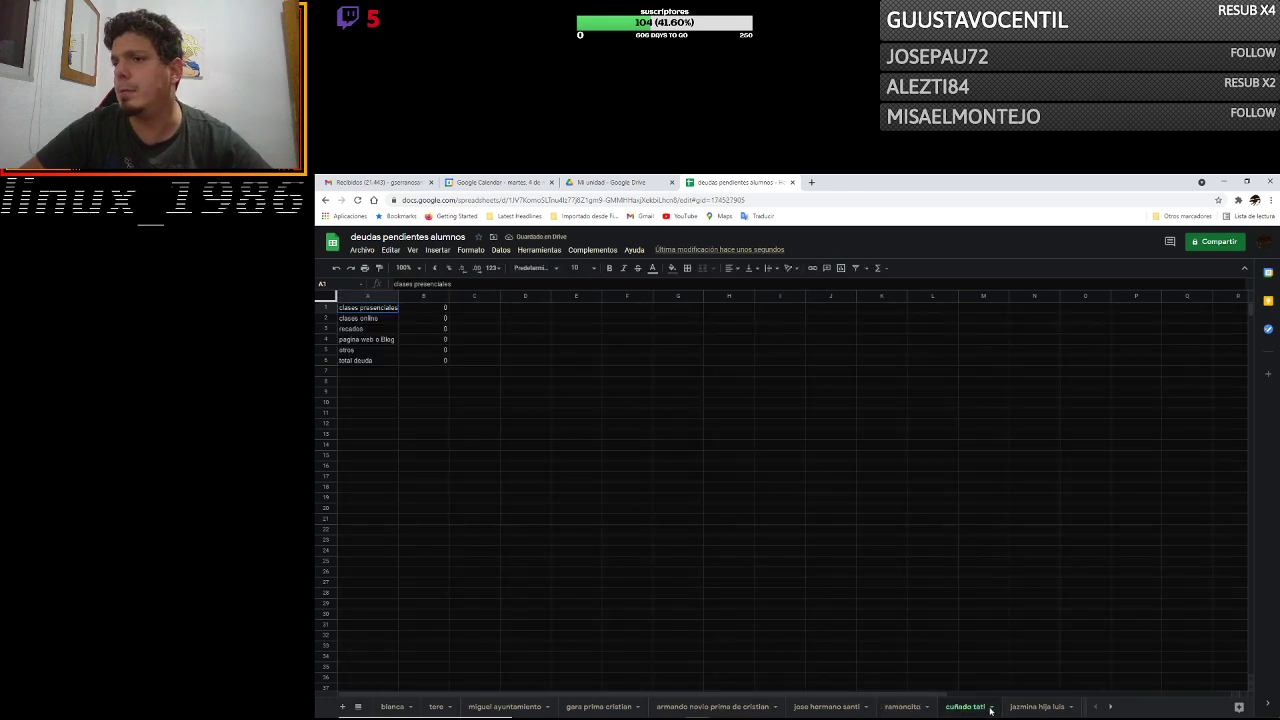
pyautogui.click(1050, 709)
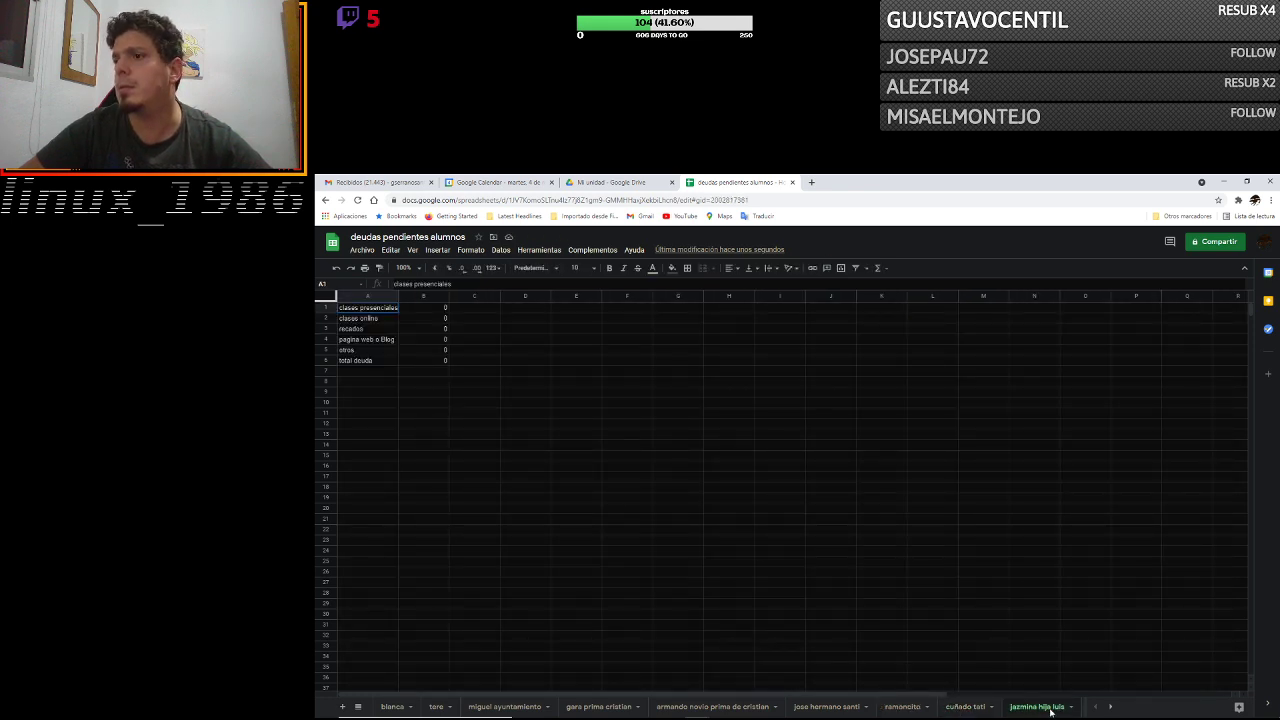
pyautogui.click(1107, 706)
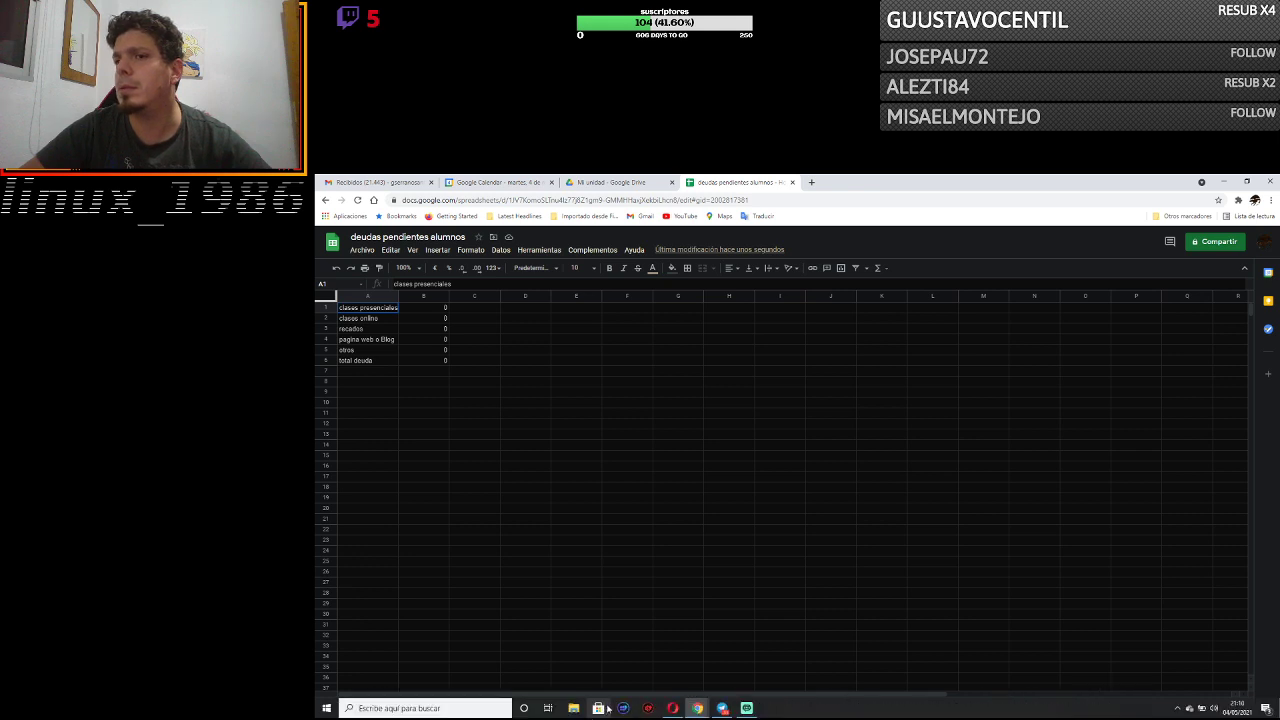
pyautogui.click(608, 707)
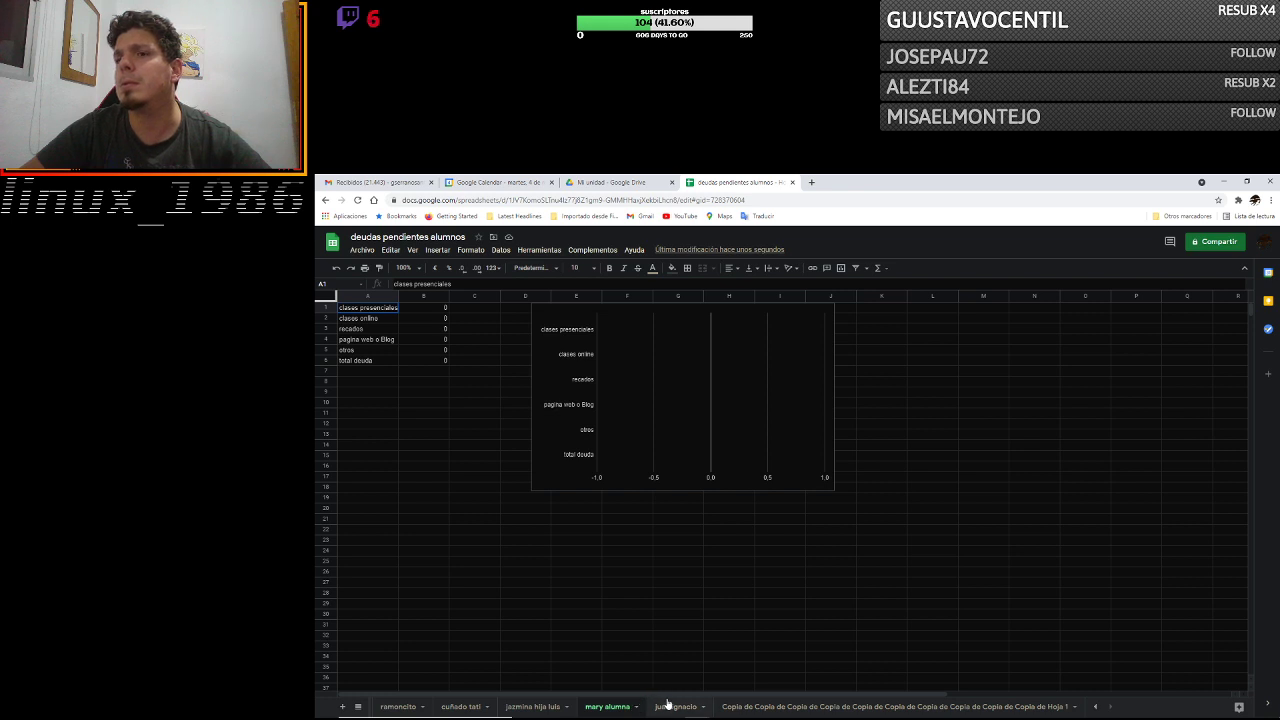
pyautogui.click(668, 704)
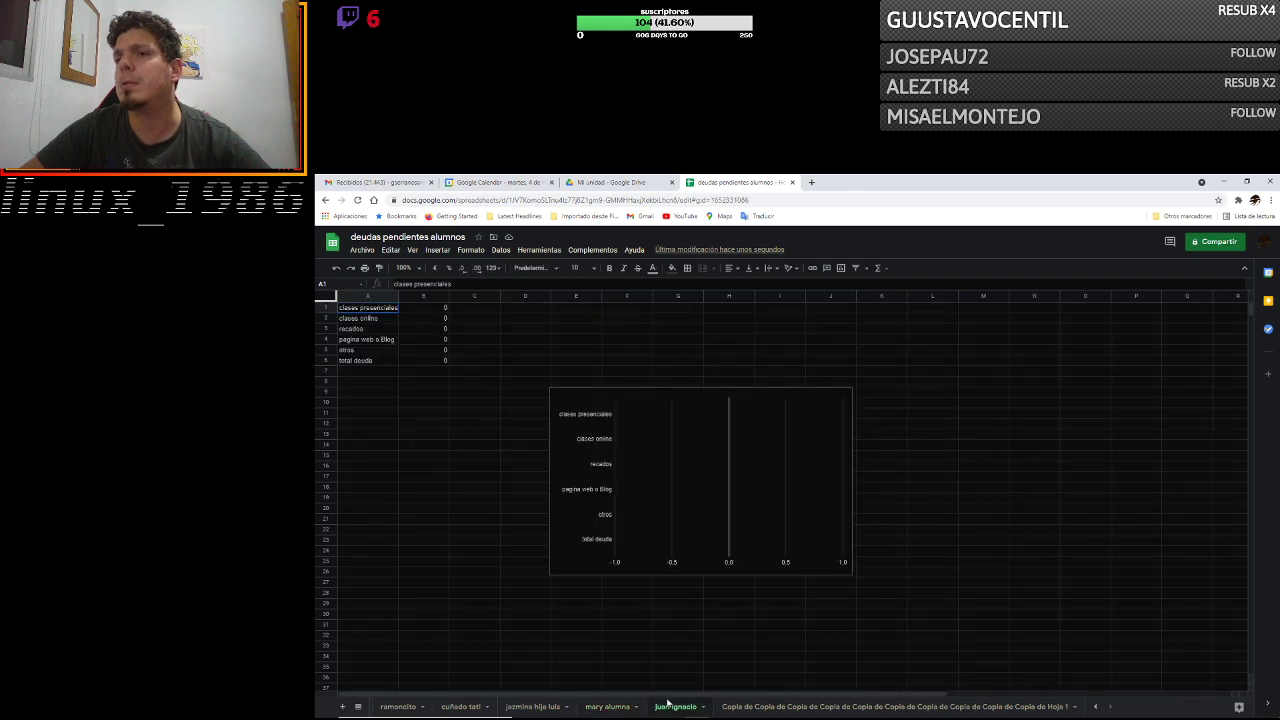
pyautogui.click(748, 708)
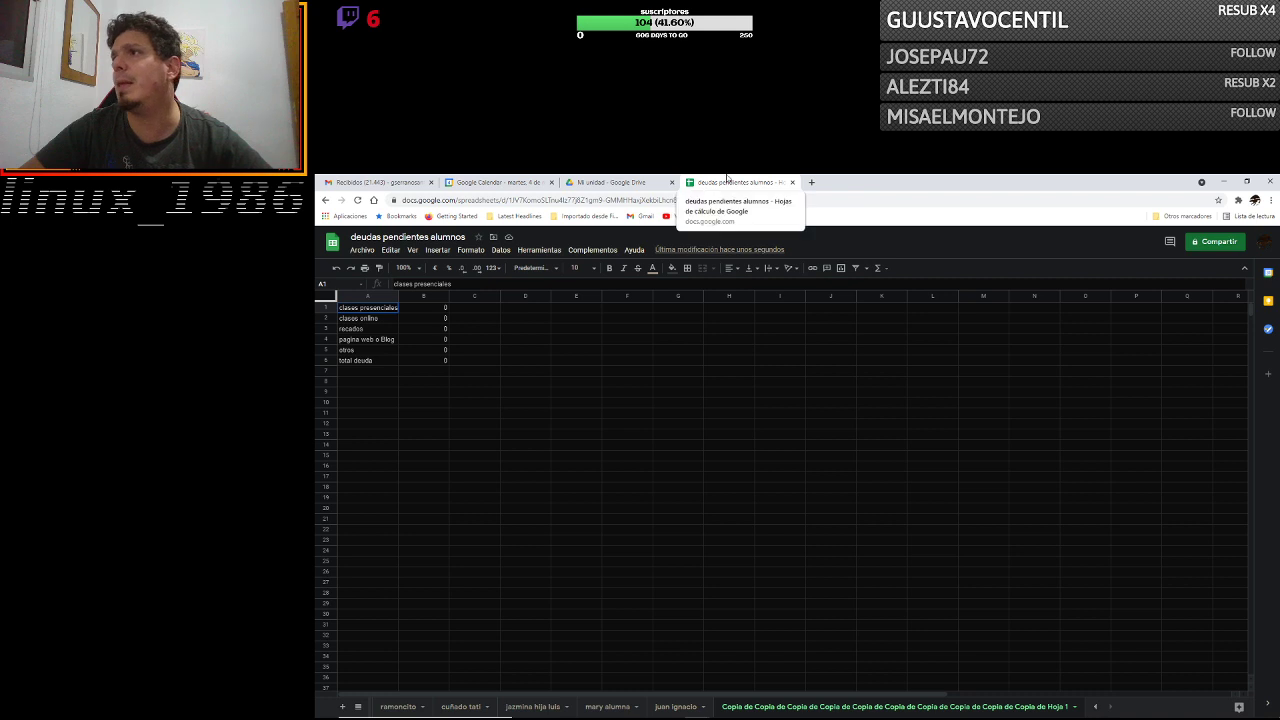
# Close the debts spreadsheet tab and start LibreOffice Calc by searching 'l' in the Start menu.
pyautogui.click(792, 182)
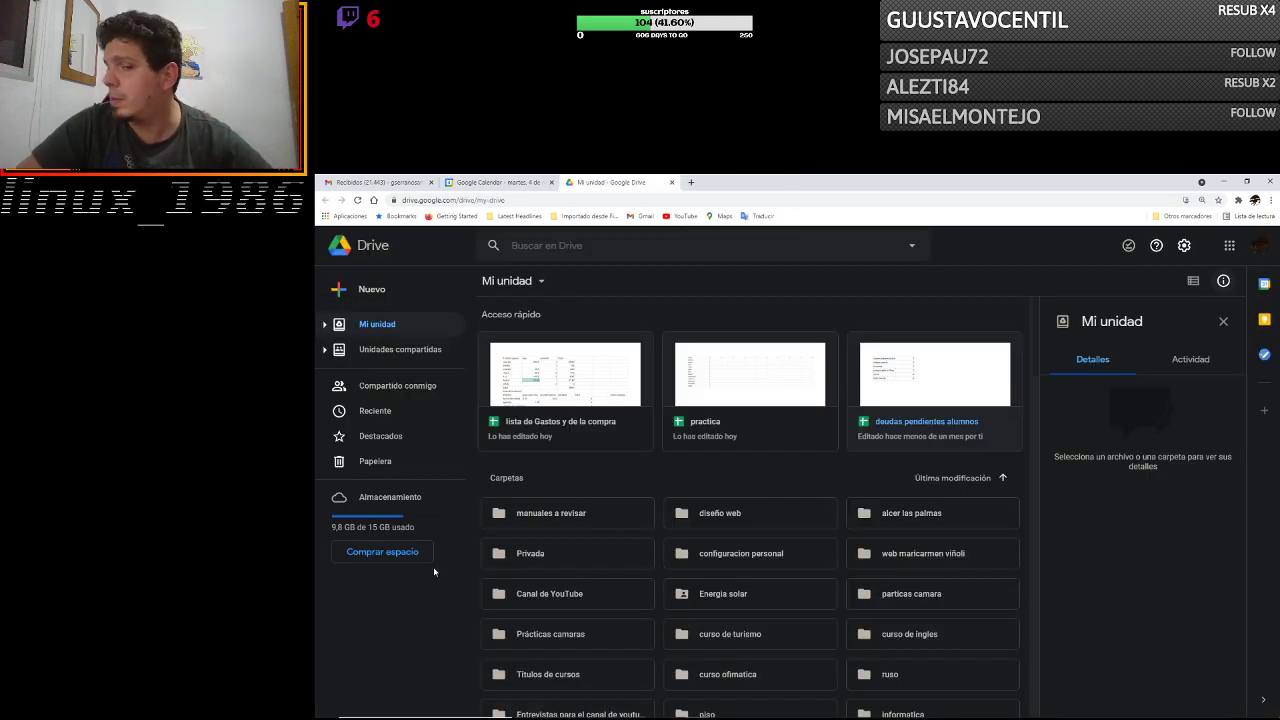
pyautogui.click(326, 708)
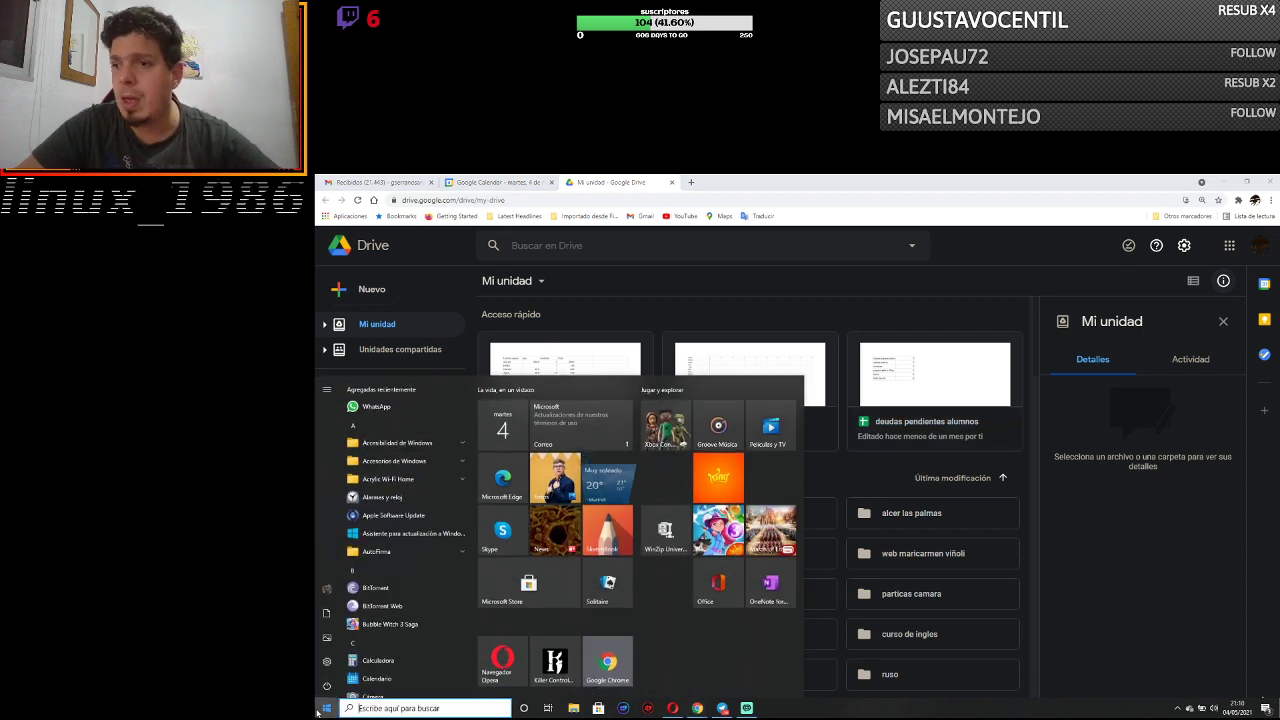
pyautogui.write('l')
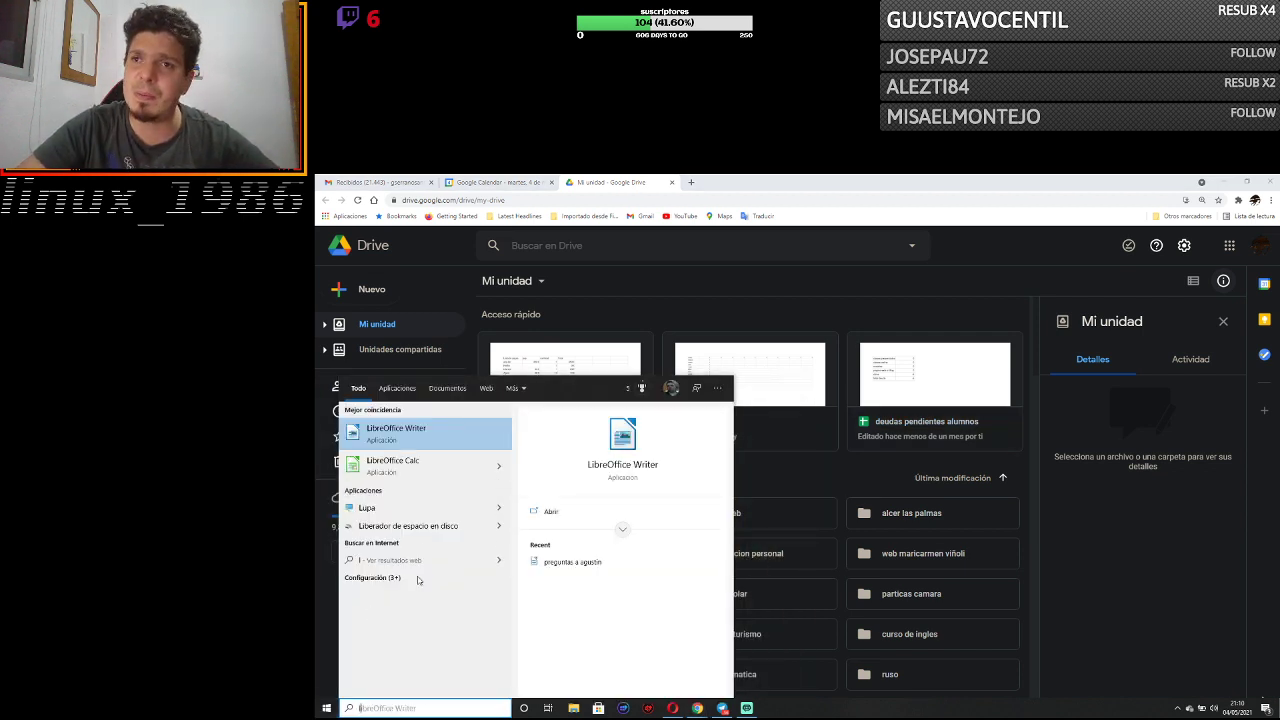
pyautogui.click(396, 472)
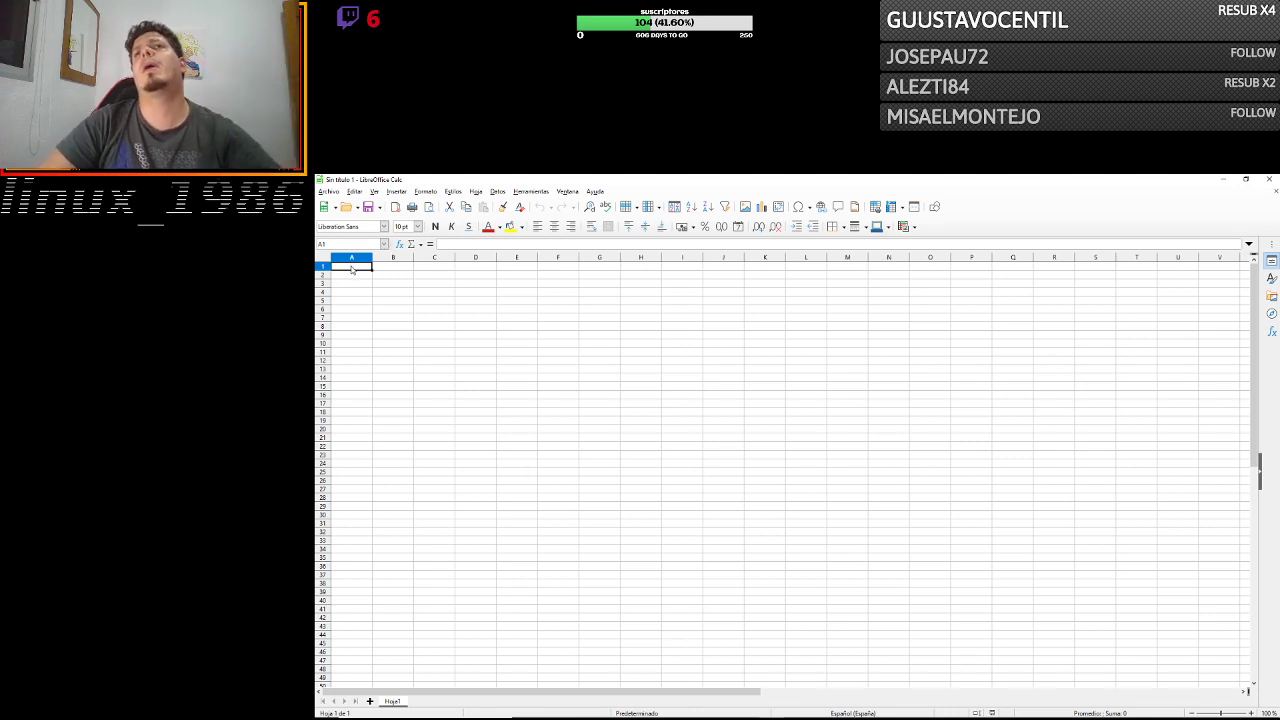
# Enter 1, 2 and 3 in A1:C1 and extend the series across row 1 to 22 in V1.
pyautogui.doubleClick(352, 265)
pyautogui.write('1')
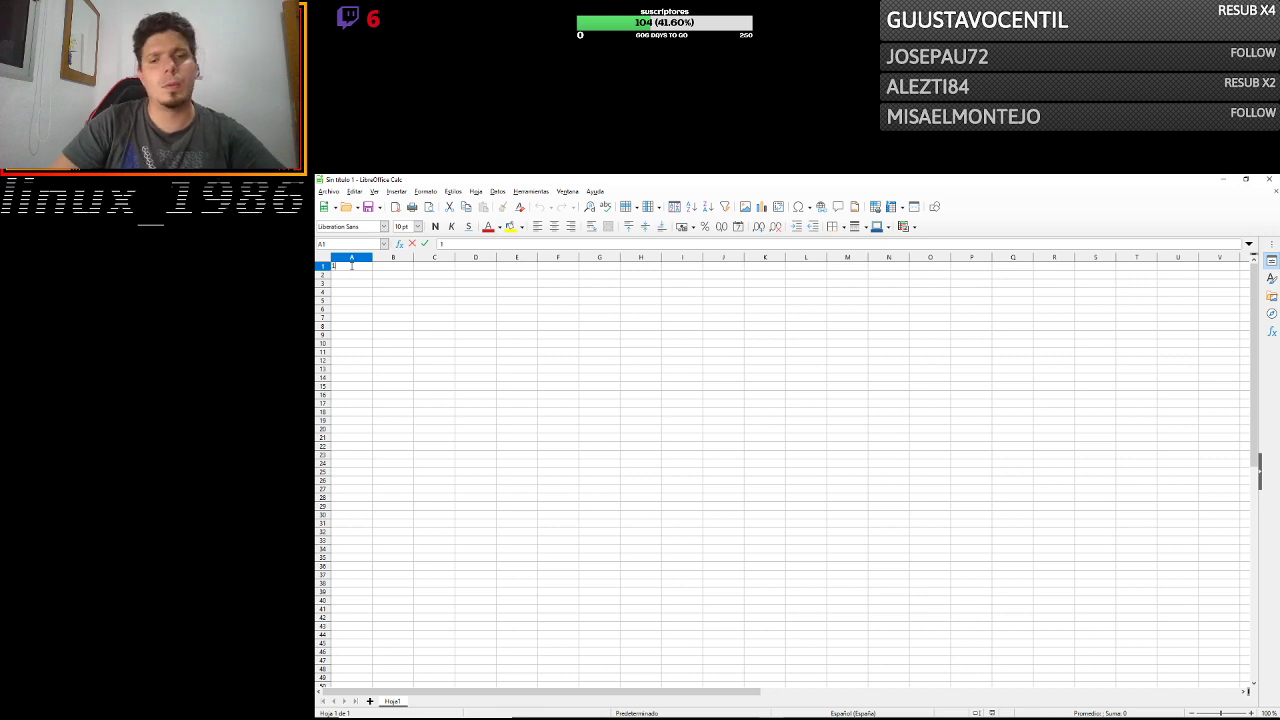
pyautogui.press('Tab')
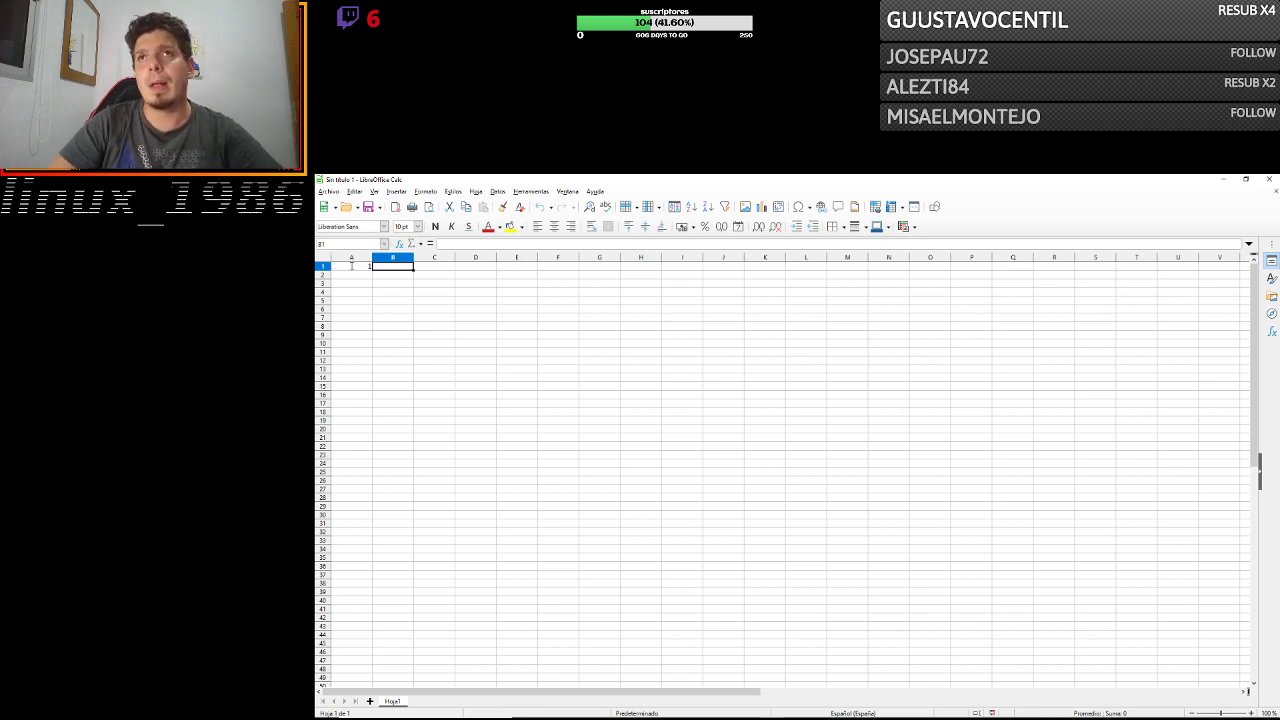
pyautogui.write('2')
pyautogui.press('Return')
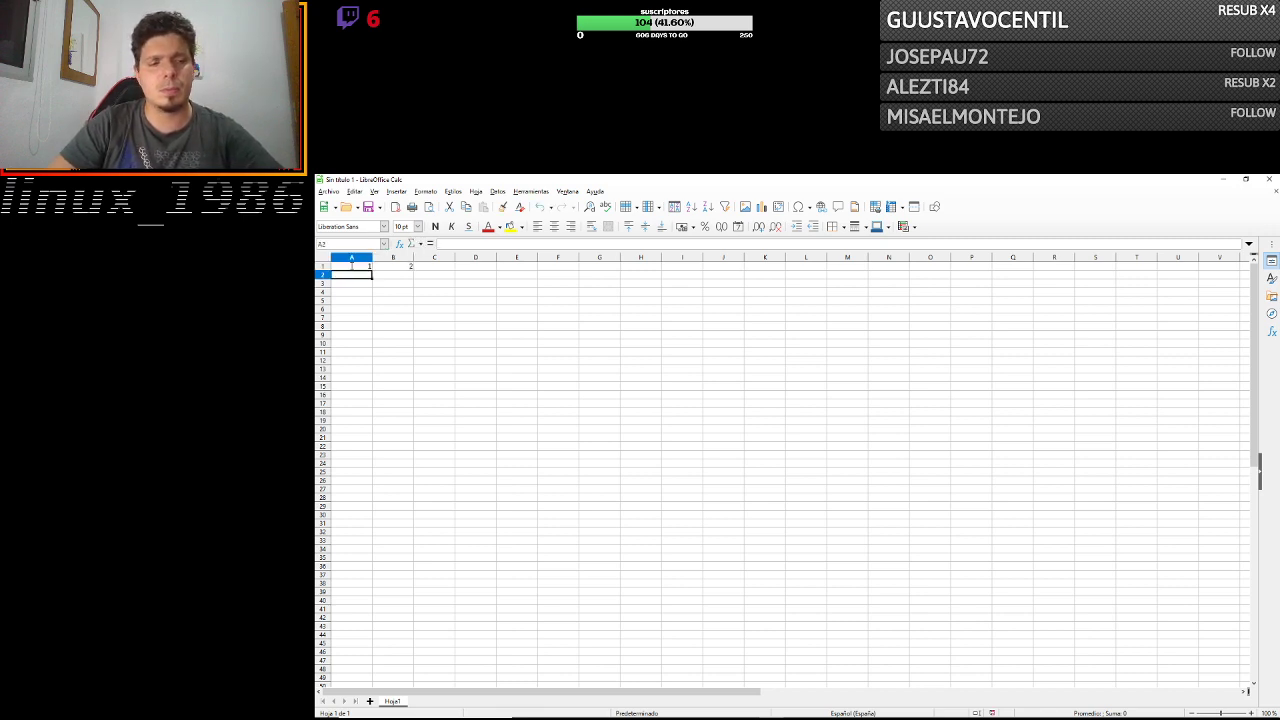
pyautogui.press('Tab')
pyautogui.press('Down')
pyautogui.press('Right')
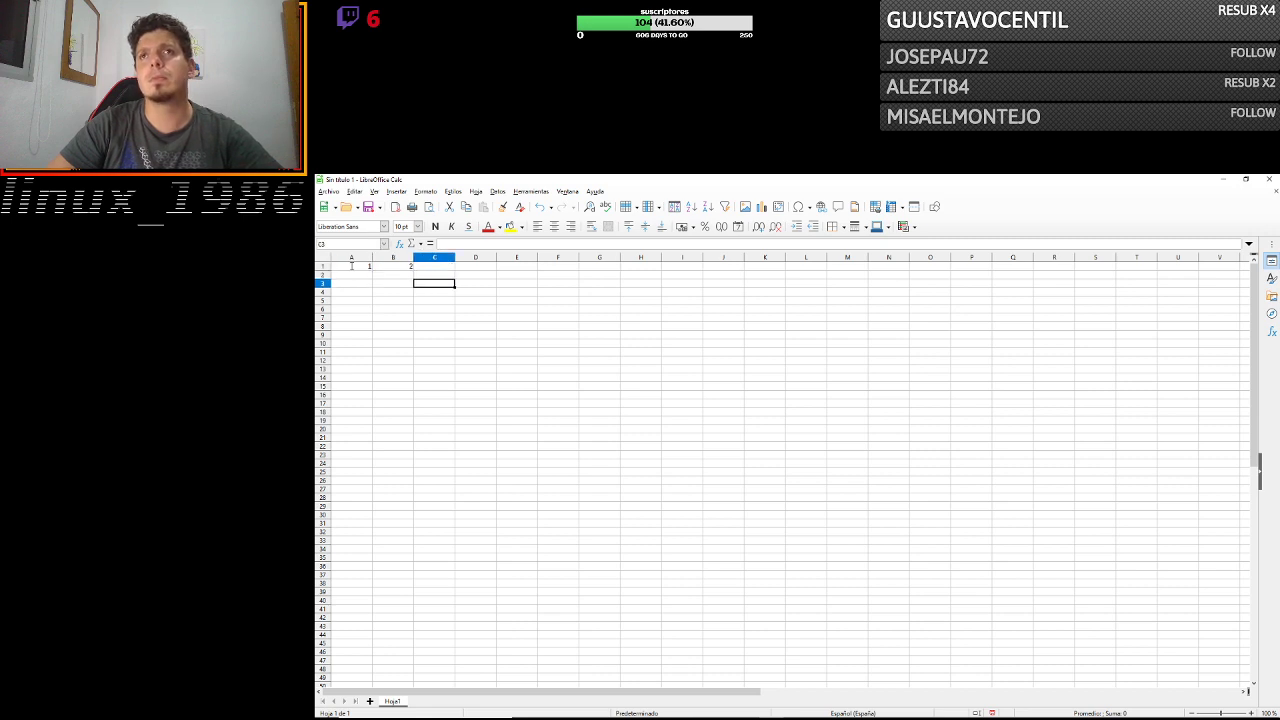
pyautogui.press('Up')
pyautogui.press('Up')
pyautogui.write('3')
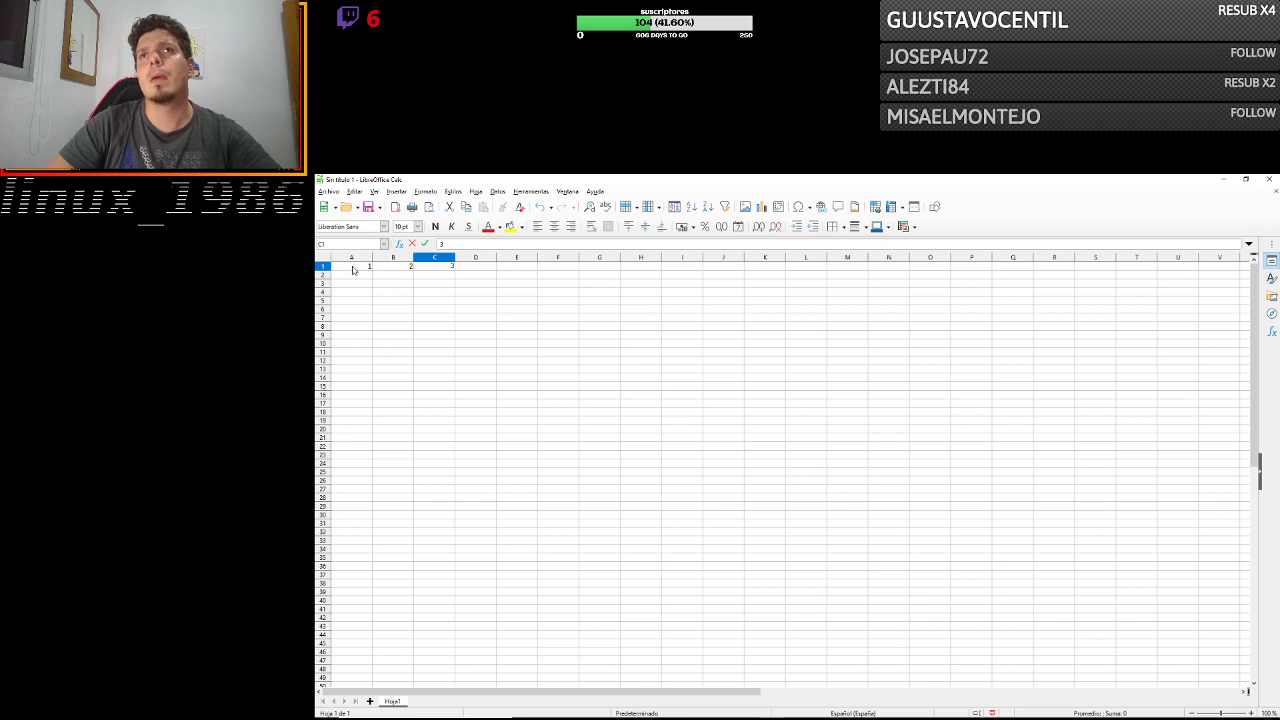
pyautogui.click(366, 267)
pyautogui.moveTo(371, 268); pyautogui.dragTo(1193, 263)
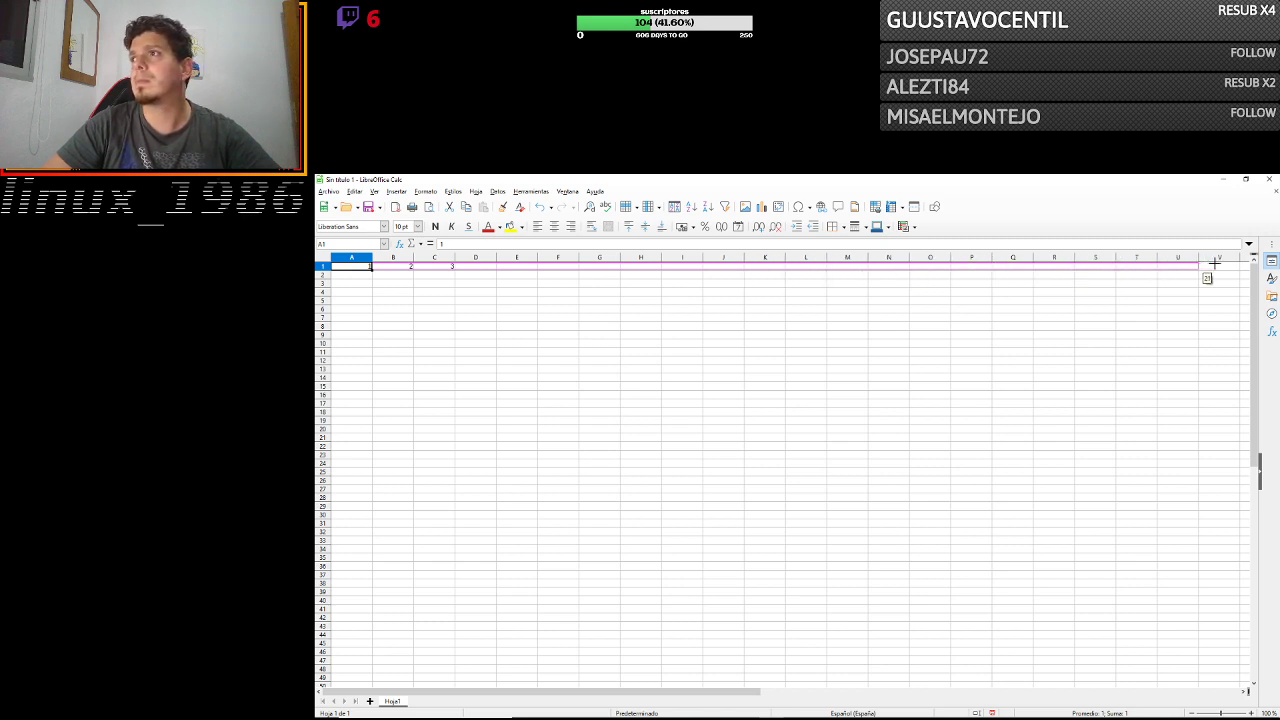
pyautogui.moveTo(1214, 263); pyautogui.dragTo(1225, 265)
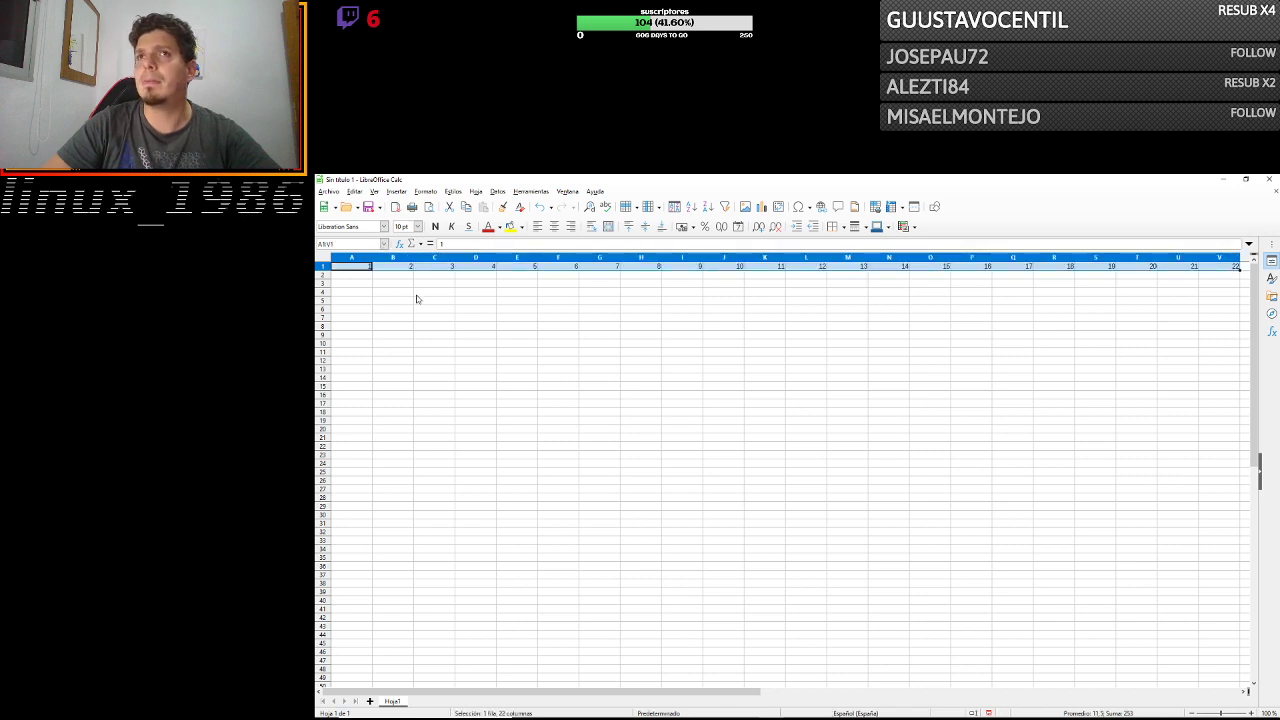
# Type enero in A2 and febrero in A3, then autofill the month names down to row 25.
pyautogui.doubleClick(347, 277)
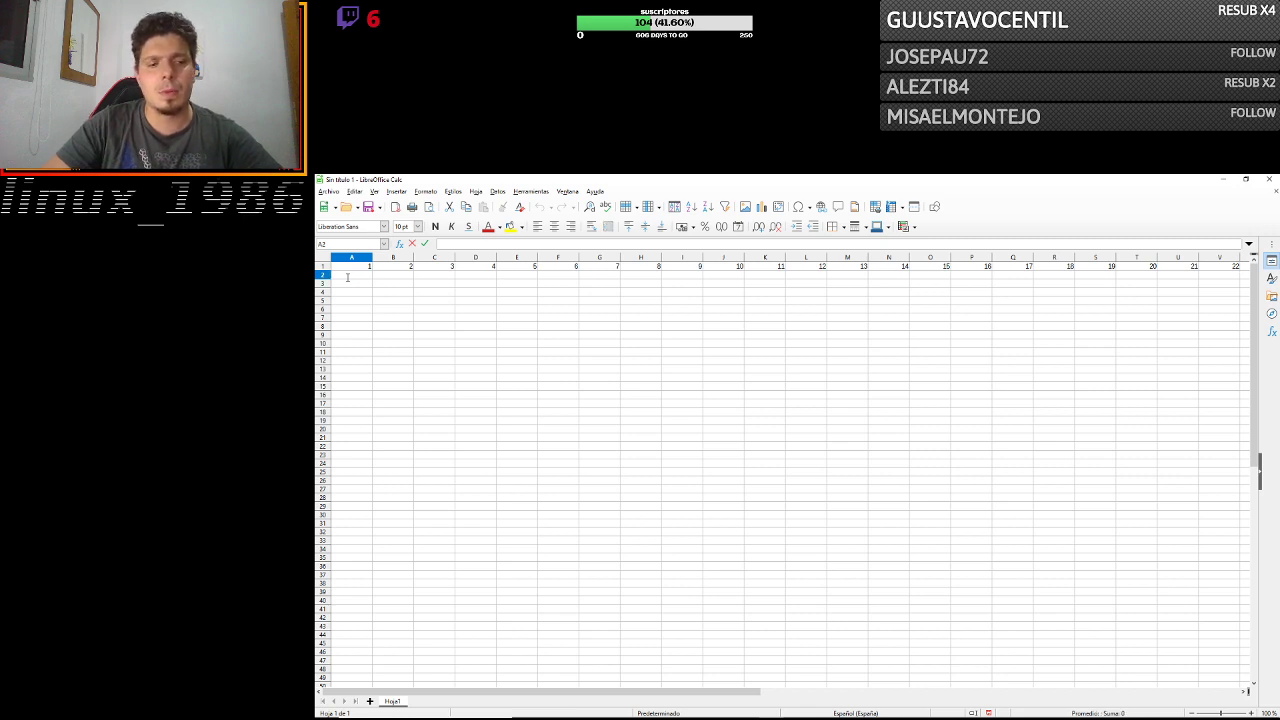
pyautogui.write('enero')
pyautogui.press('Return')
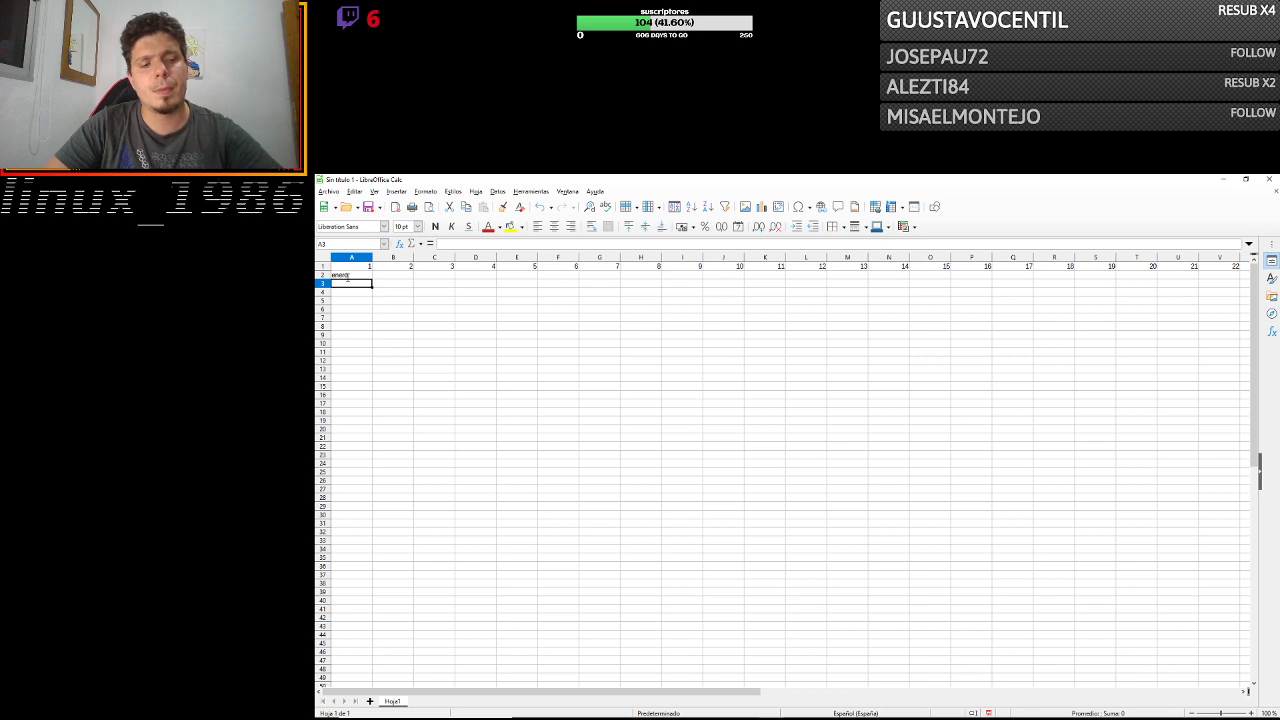
pyautogui.write('febrero')
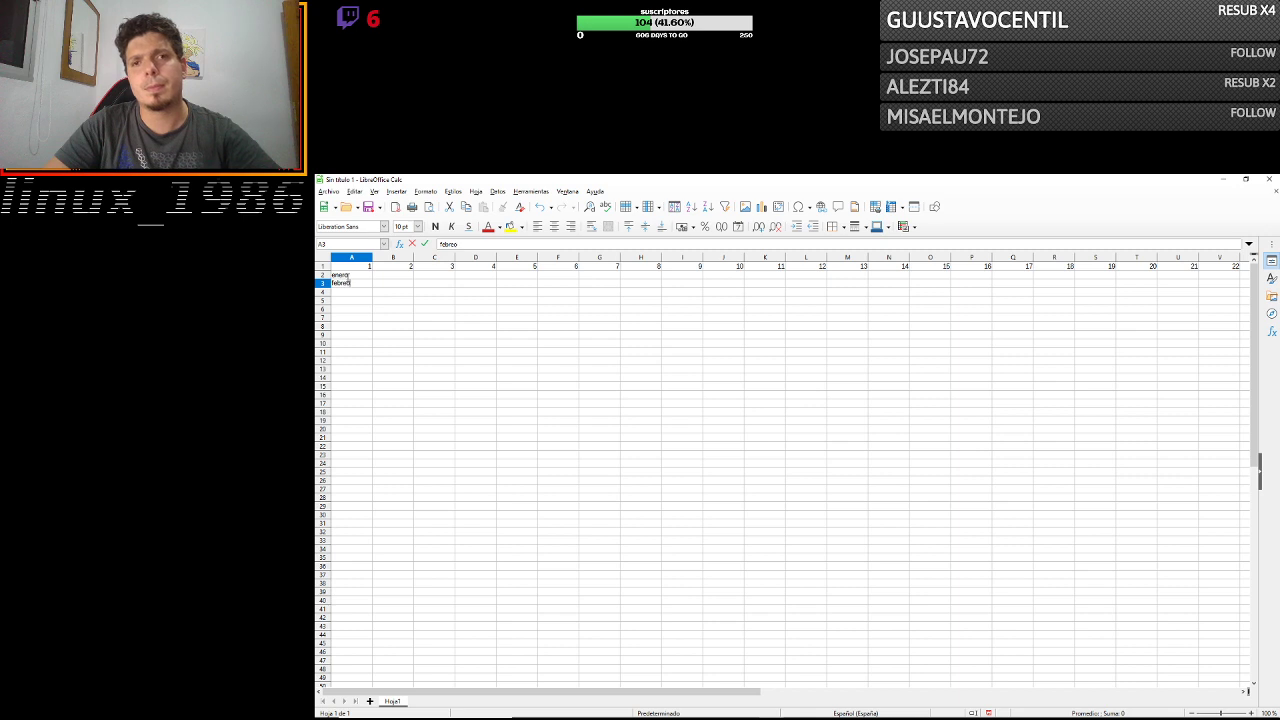
pyautogui.press('Return')
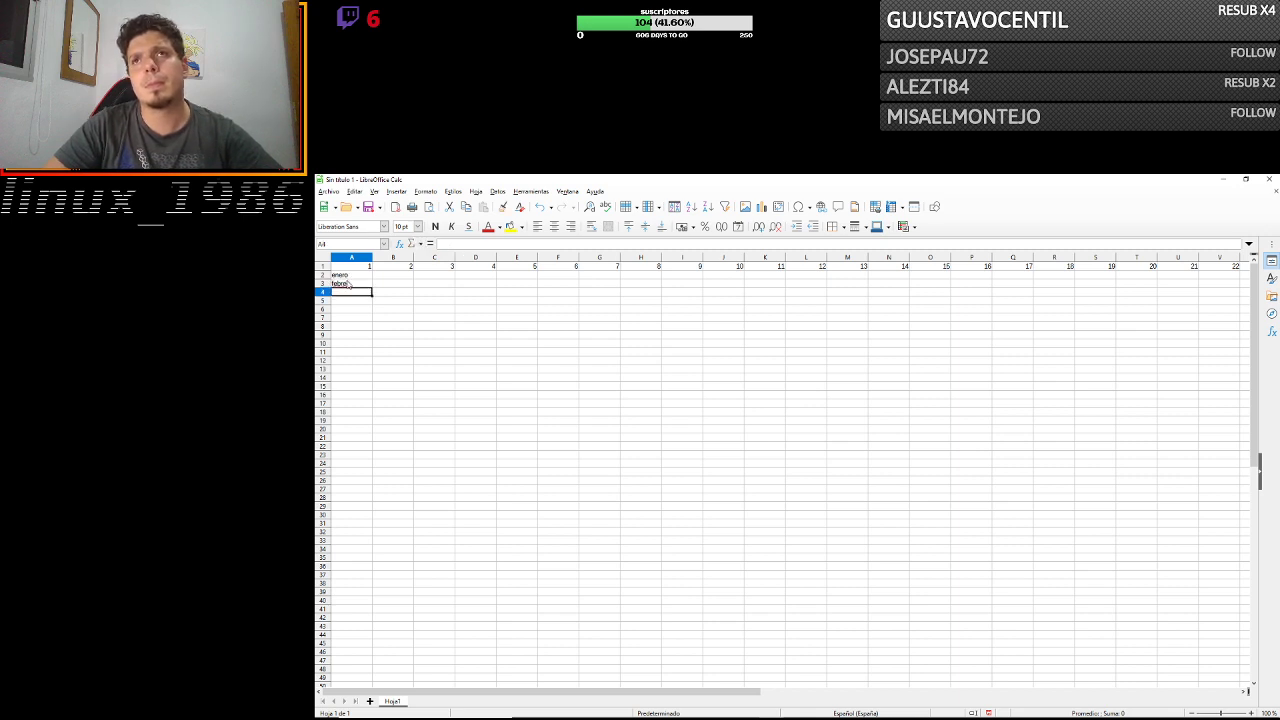
pyautogui.press('Up')
pyautogui.press('Up')
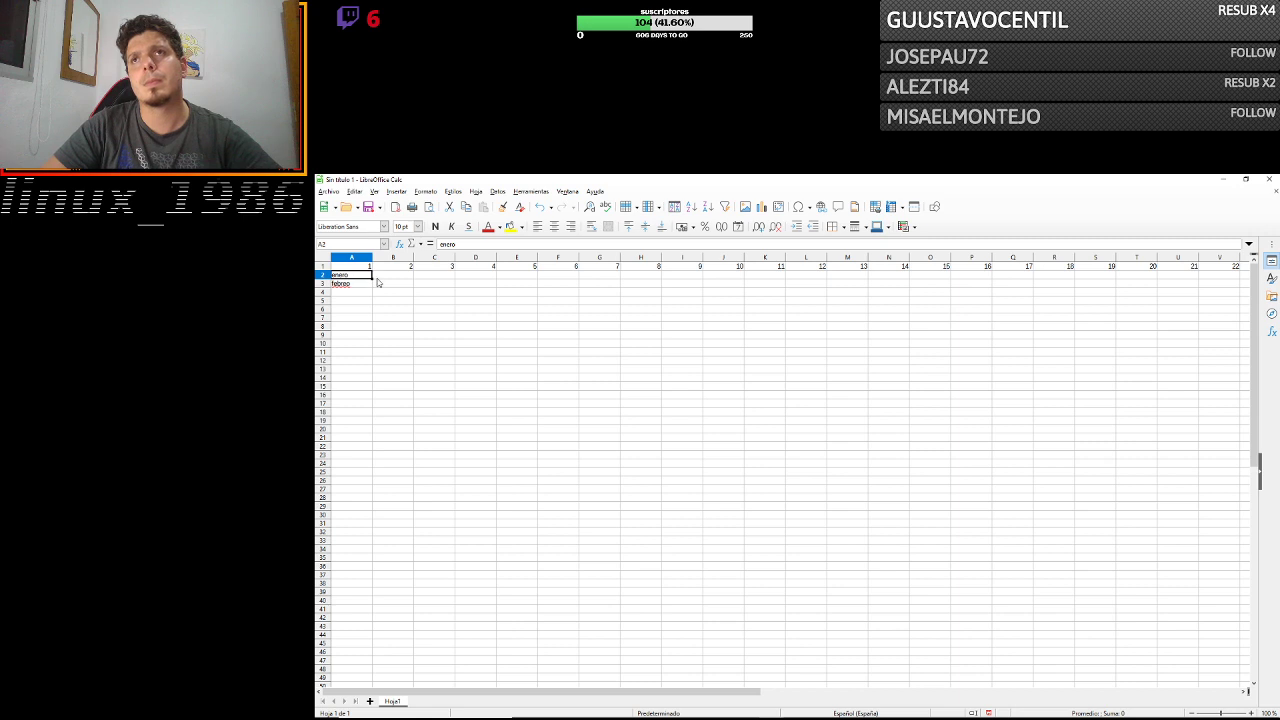
pyautogui.moveTo(371, 277)
pyautogui.mouseDown()
pyautogui.moveTo(380, 497)
pyautogui.moveTo(377, 481)
pyautogui.mouseUp()
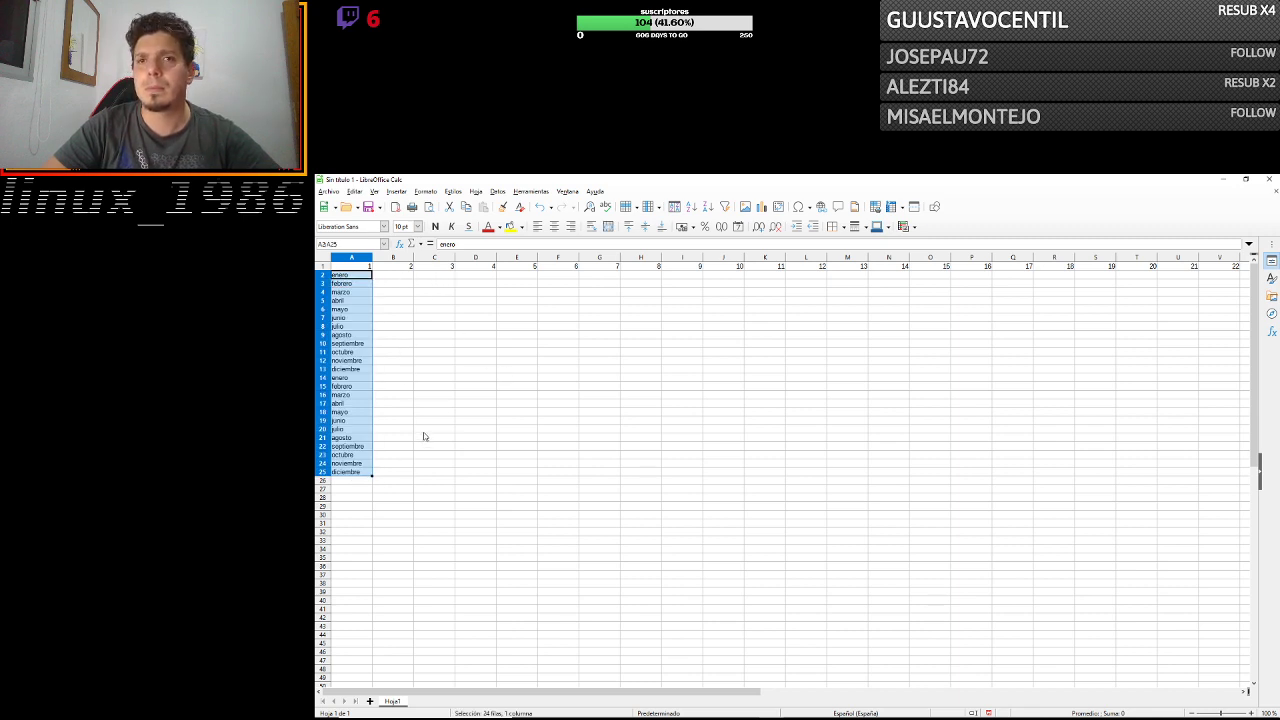
pyautogui.click(350, 491)
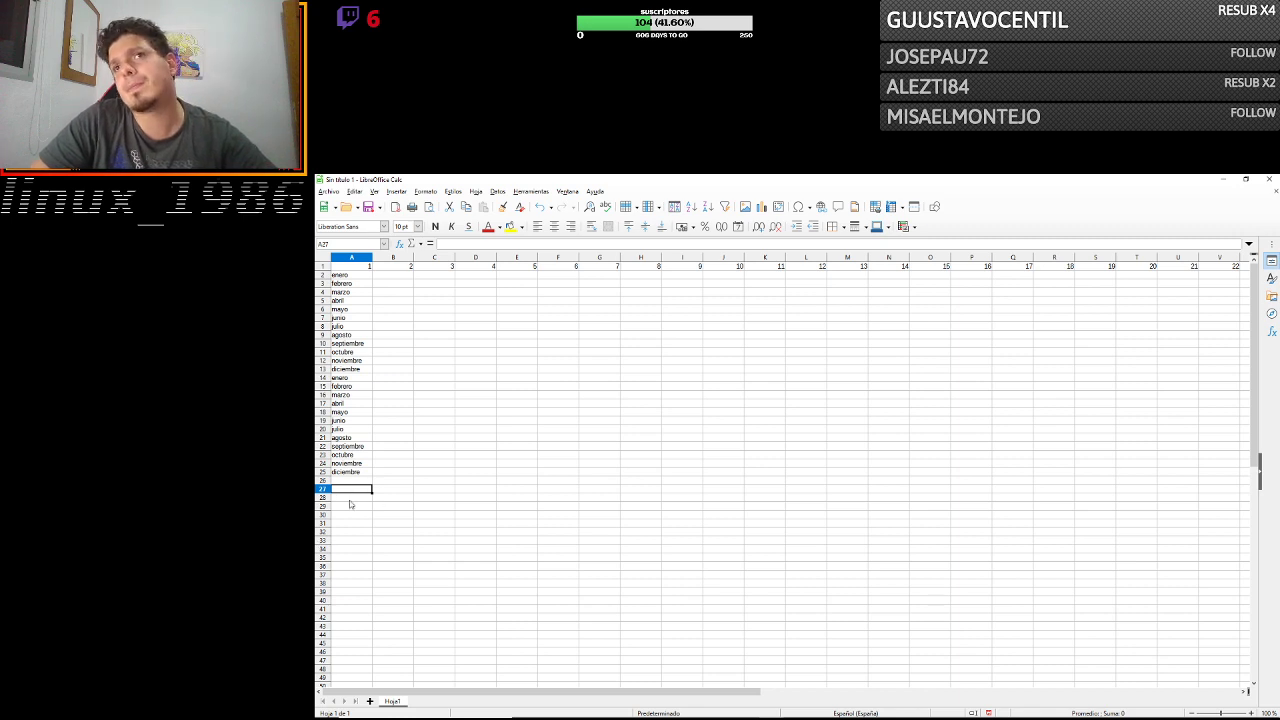
pyautogui.click(343, 497)
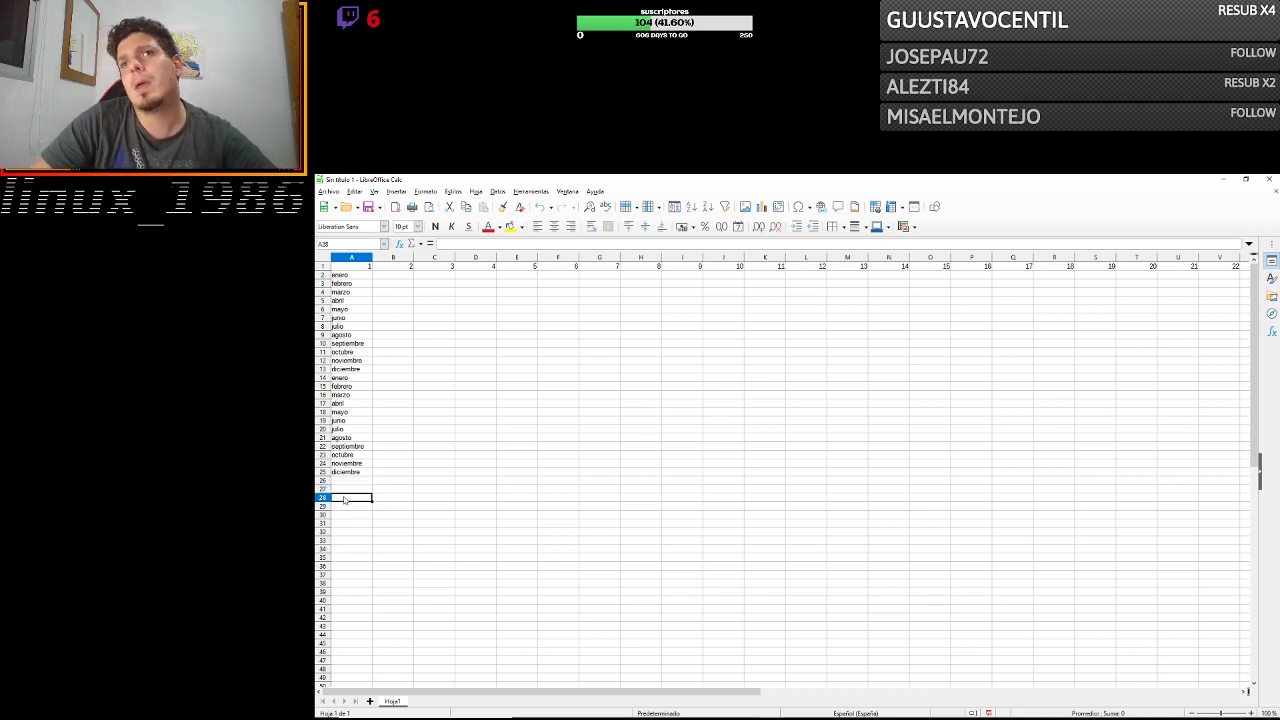
# Type the heading ingresos in A28 and the income item trabajo in A29.
pyautogui.doubleClick(343, 497)
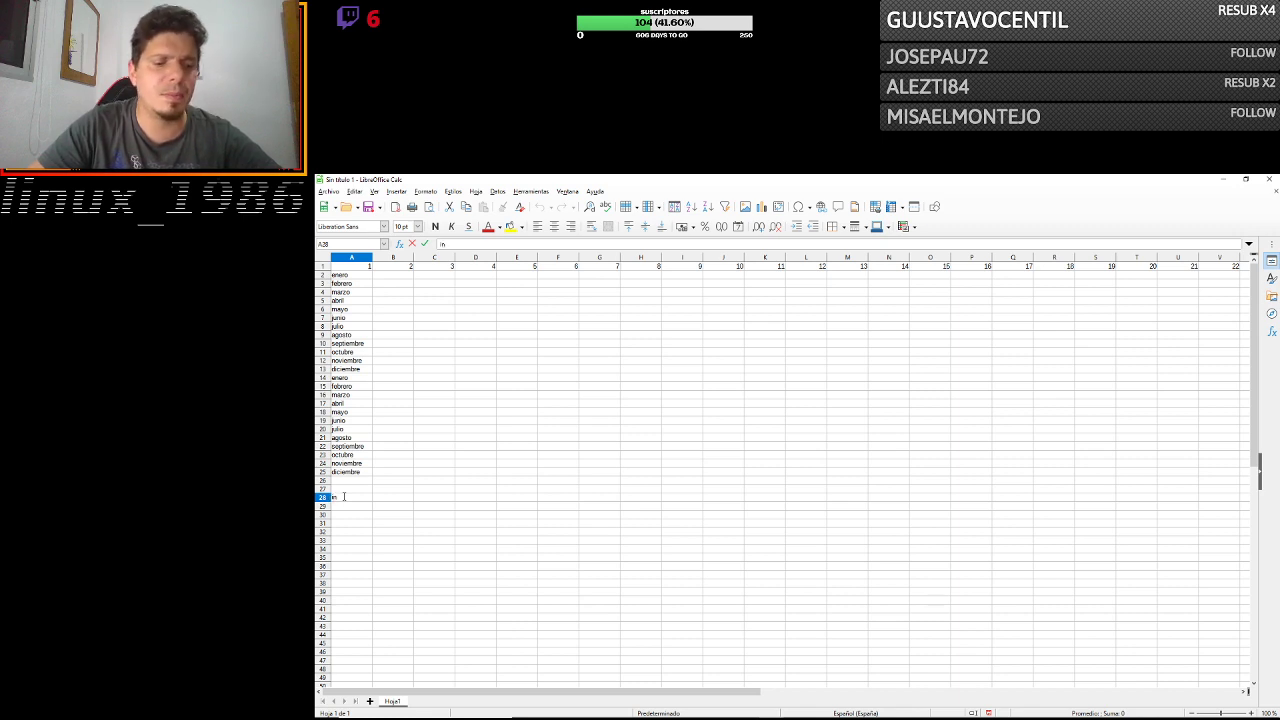
pyautogui.write('gresos')
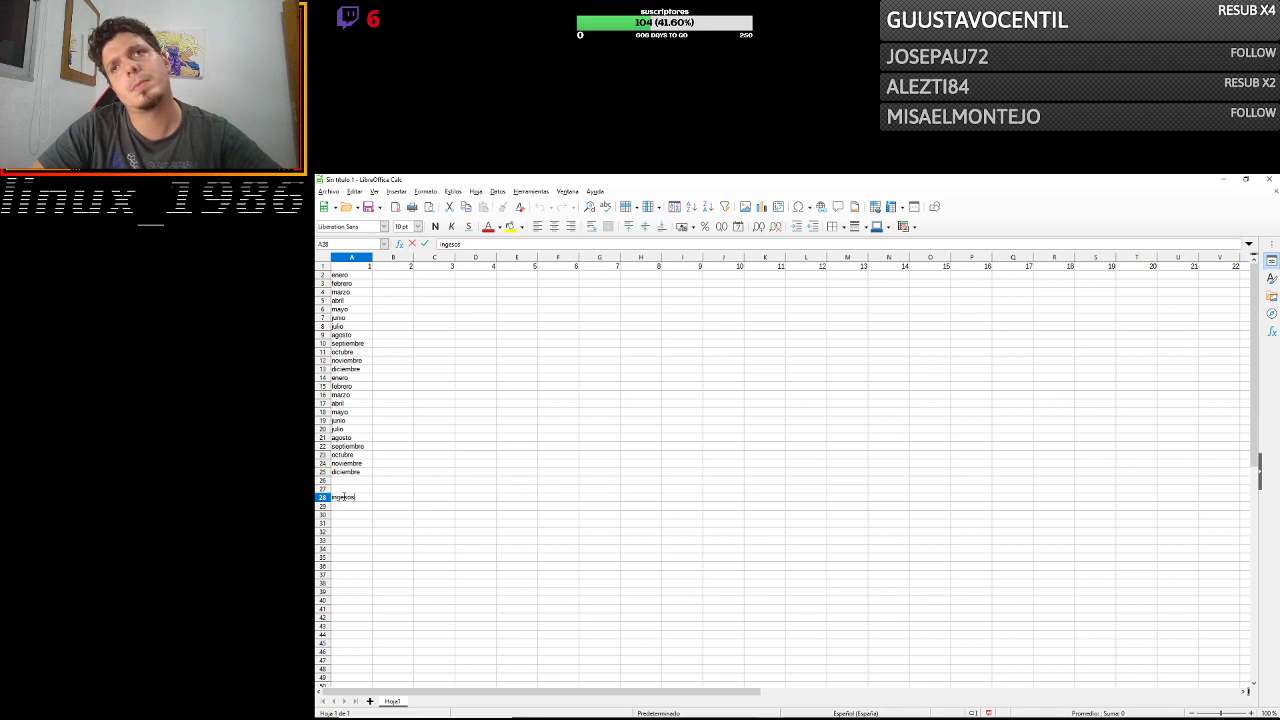
pyautogui.press('Return')
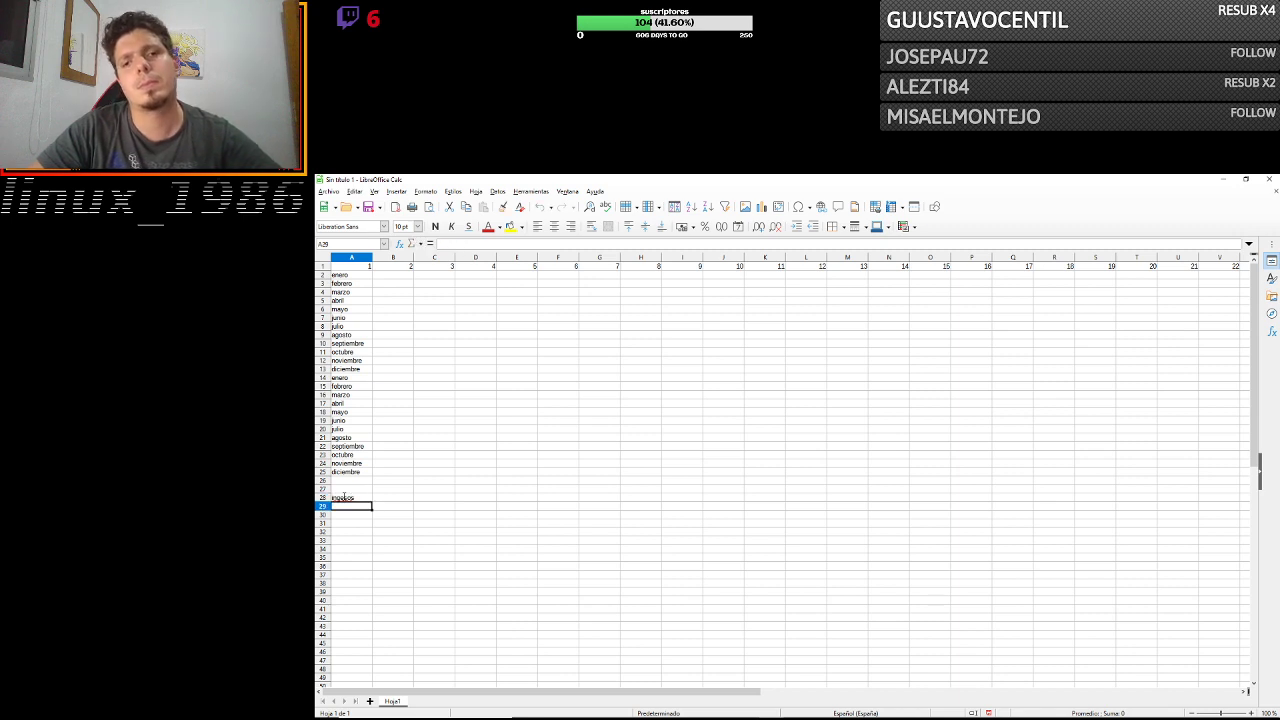
pyautogui.press('Up')
pyautogui.press('Right')
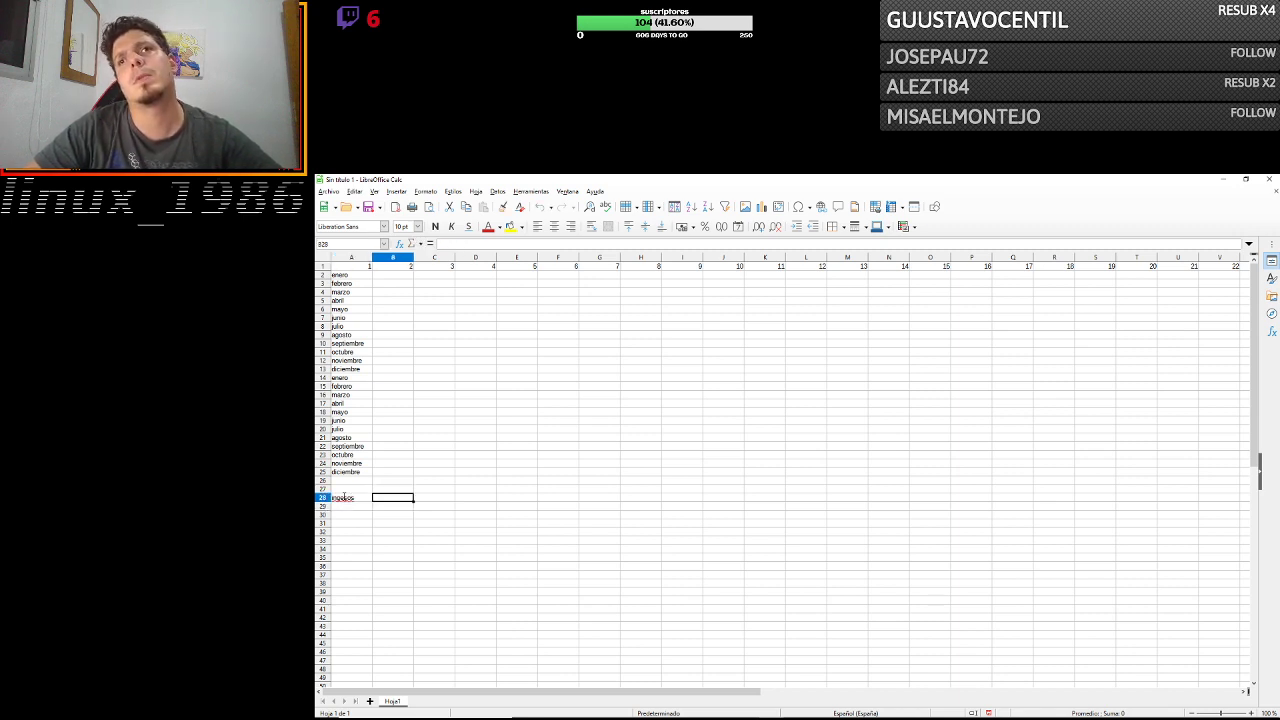
pyautogui.press('Left')
pyautogui.press('Down')
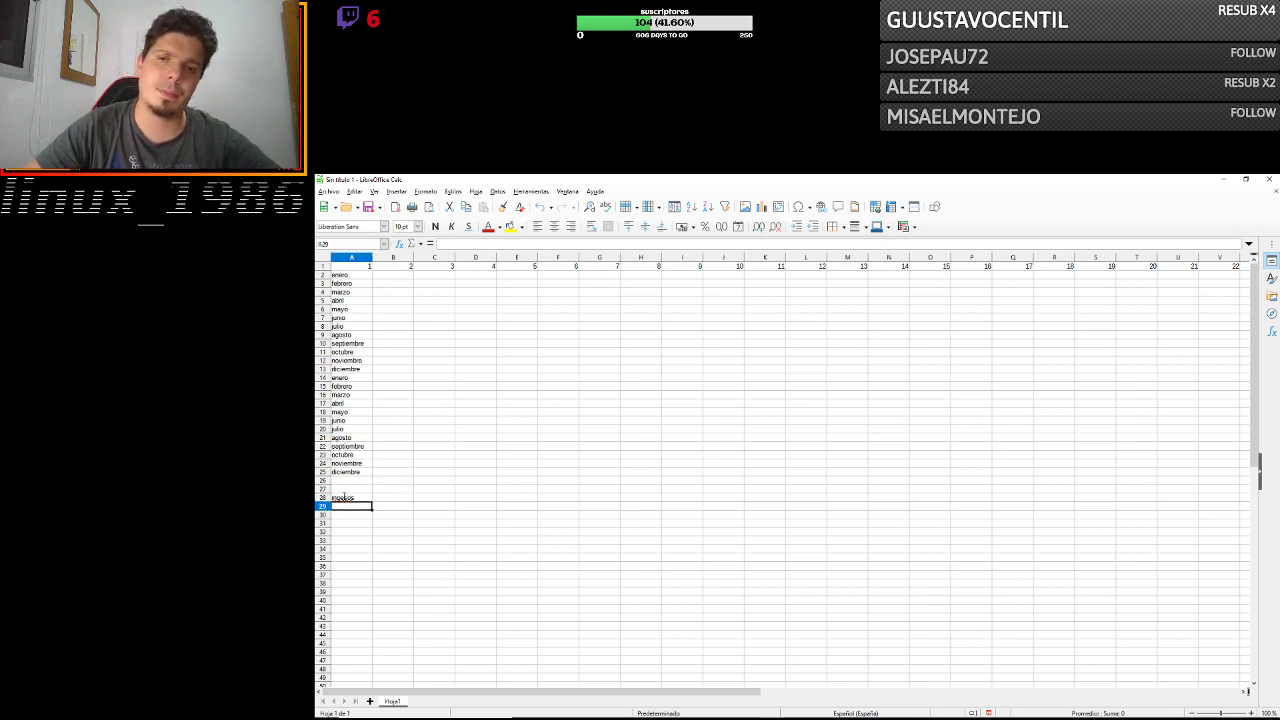
pyautogui.write('tr')
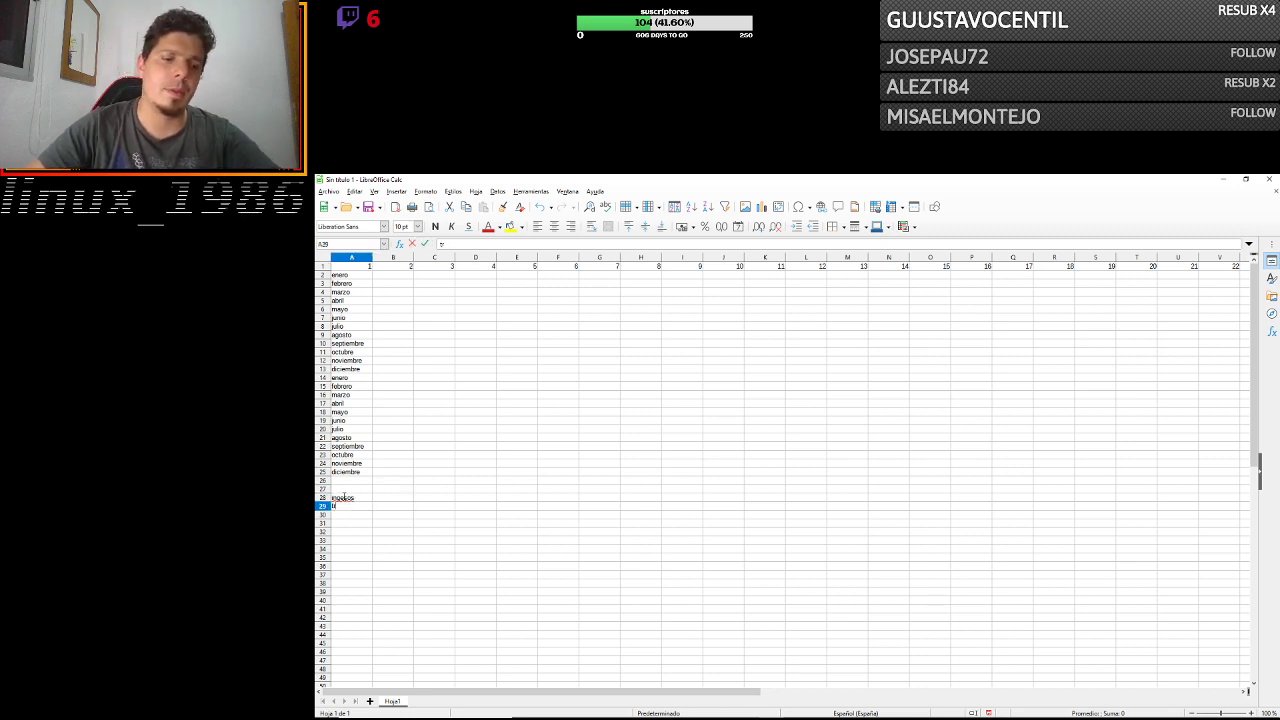
pyautogui.write('avo')
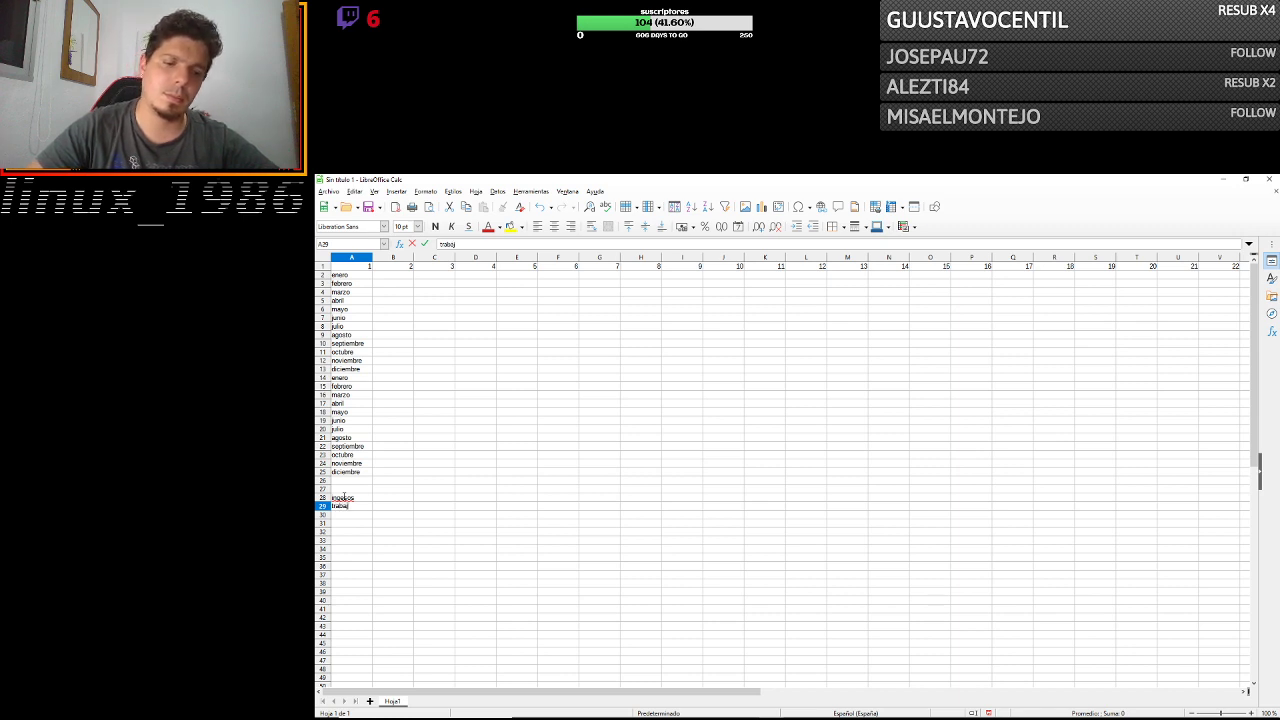
pyautogui.write('ajo')
pyautogui.press('Return')
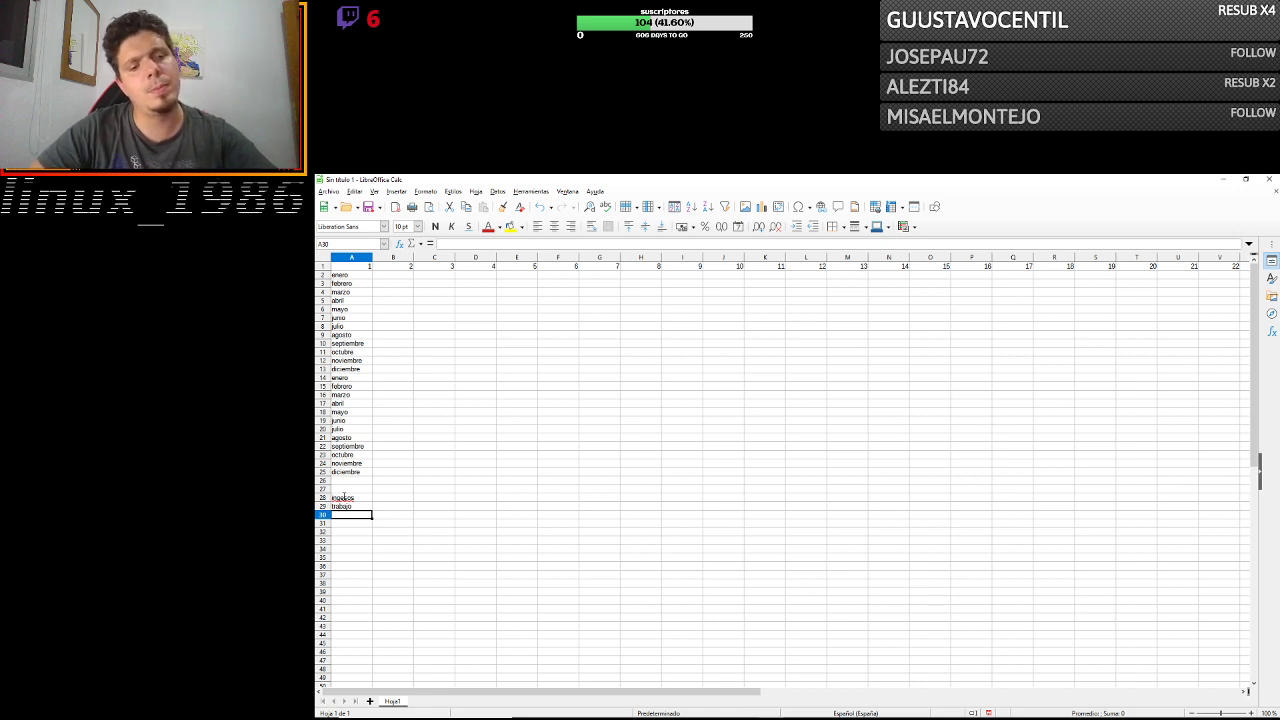
# Enter 500 as the trabajo amount in B29 and add a second income item worth 40 in row 30.
pyautogui.write('500')
pyautogui.press('Return')
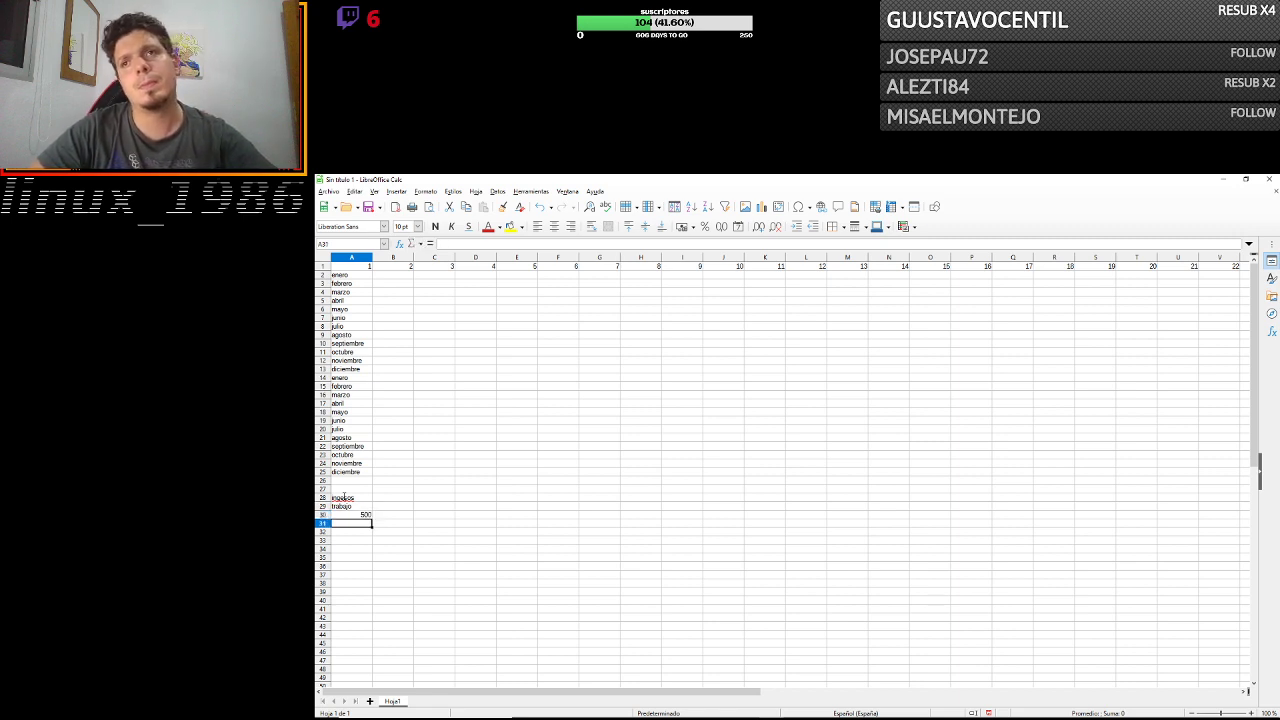
pyautogui.write('tu')
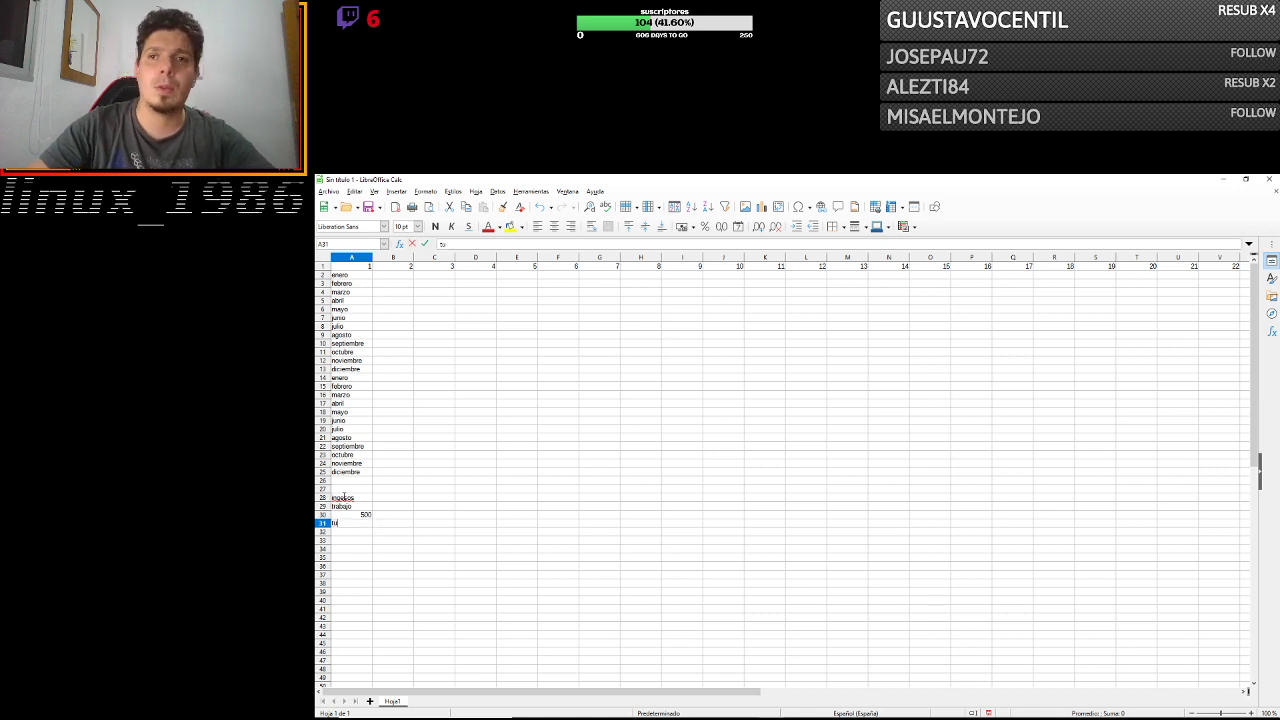
pyautogui.press('BackSpace')
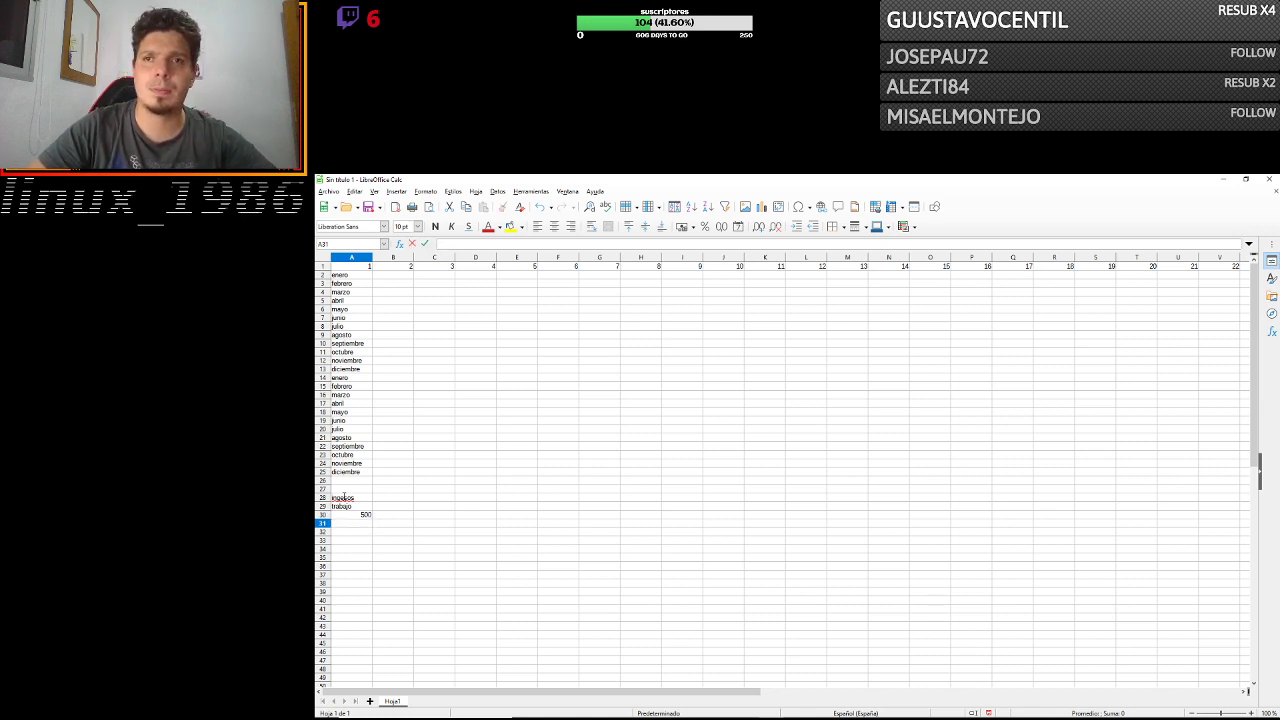
pyautogui.click(365, 514)
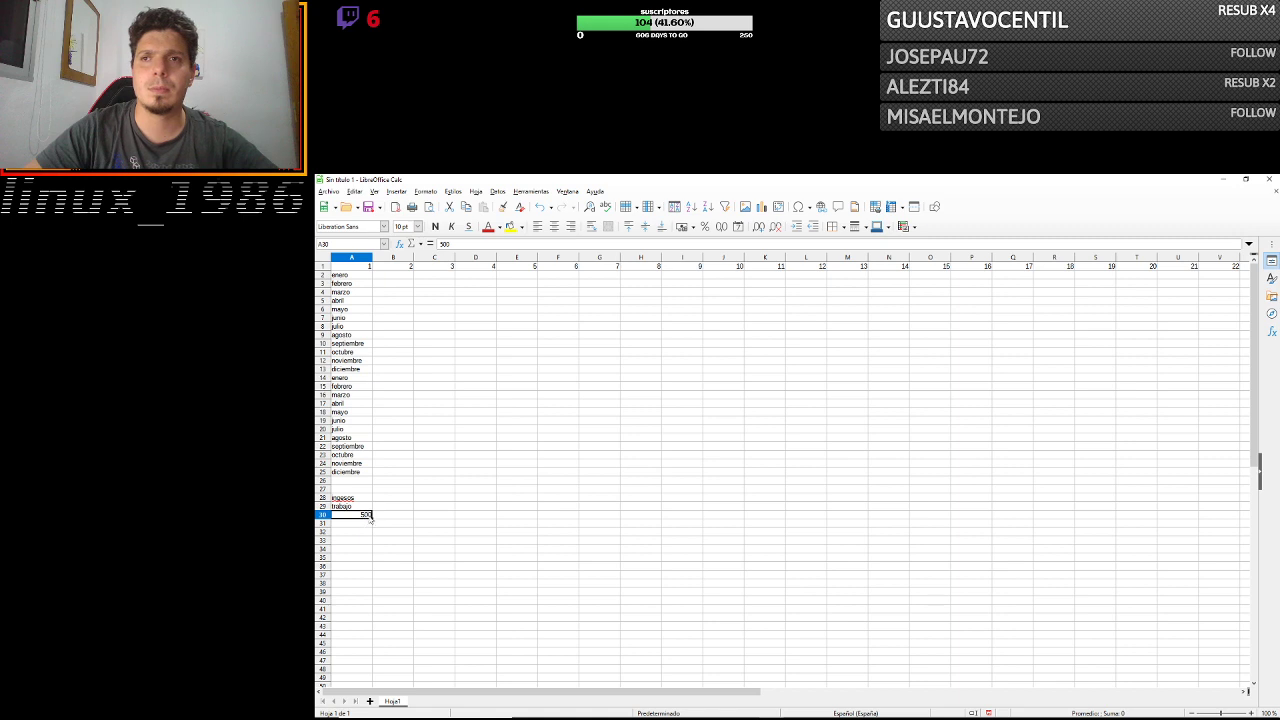
pyautogui.click(385, 509)
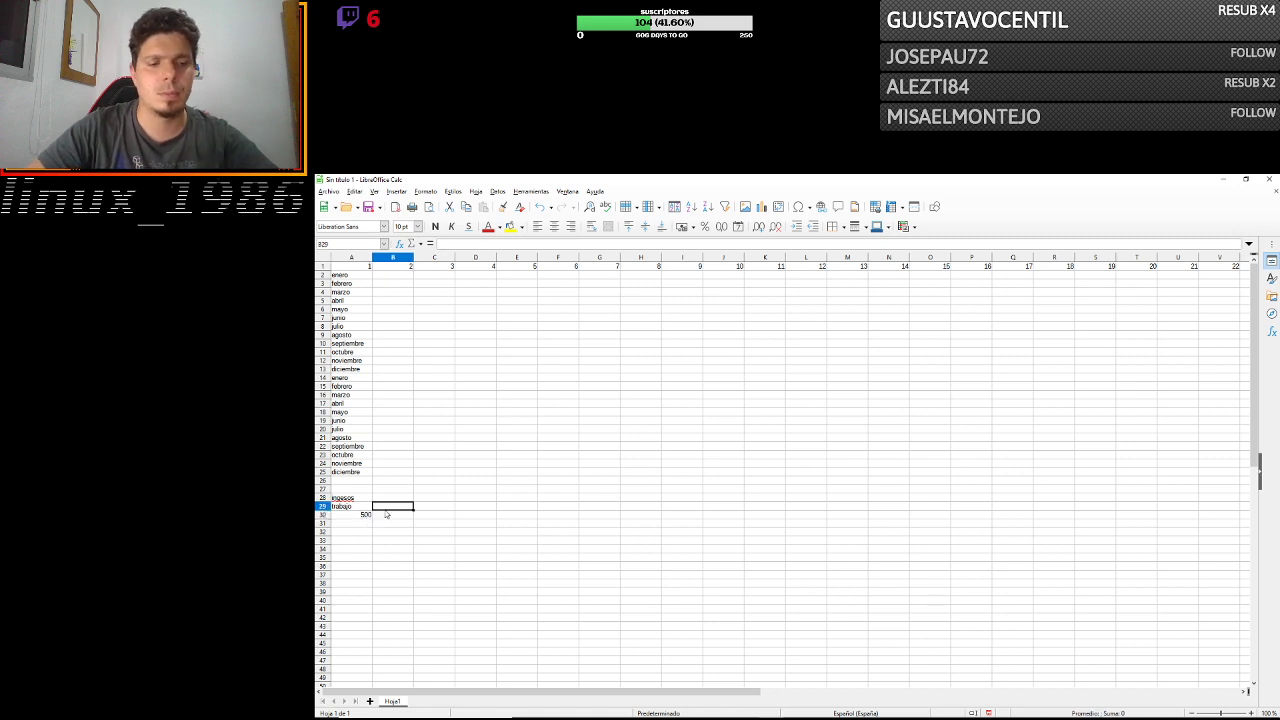
pyautogui.write('500')
pyautogui.press('Return')
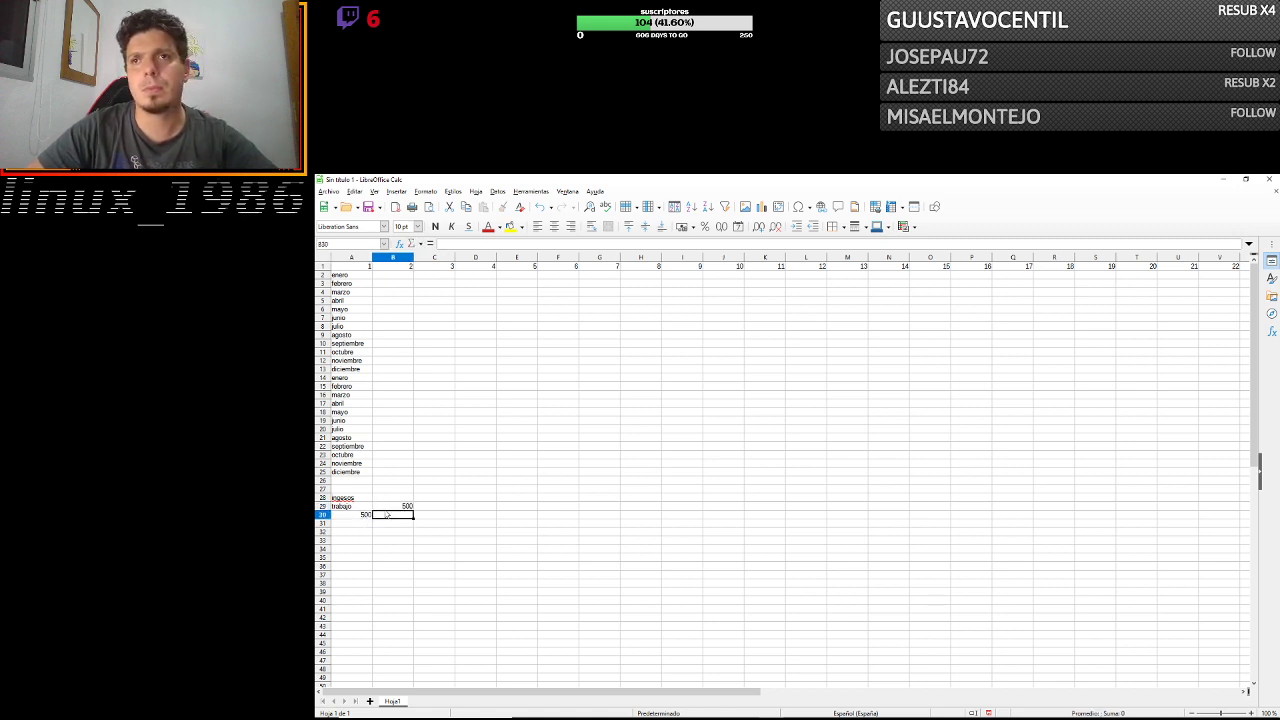
pyautogui.click(358, 517)
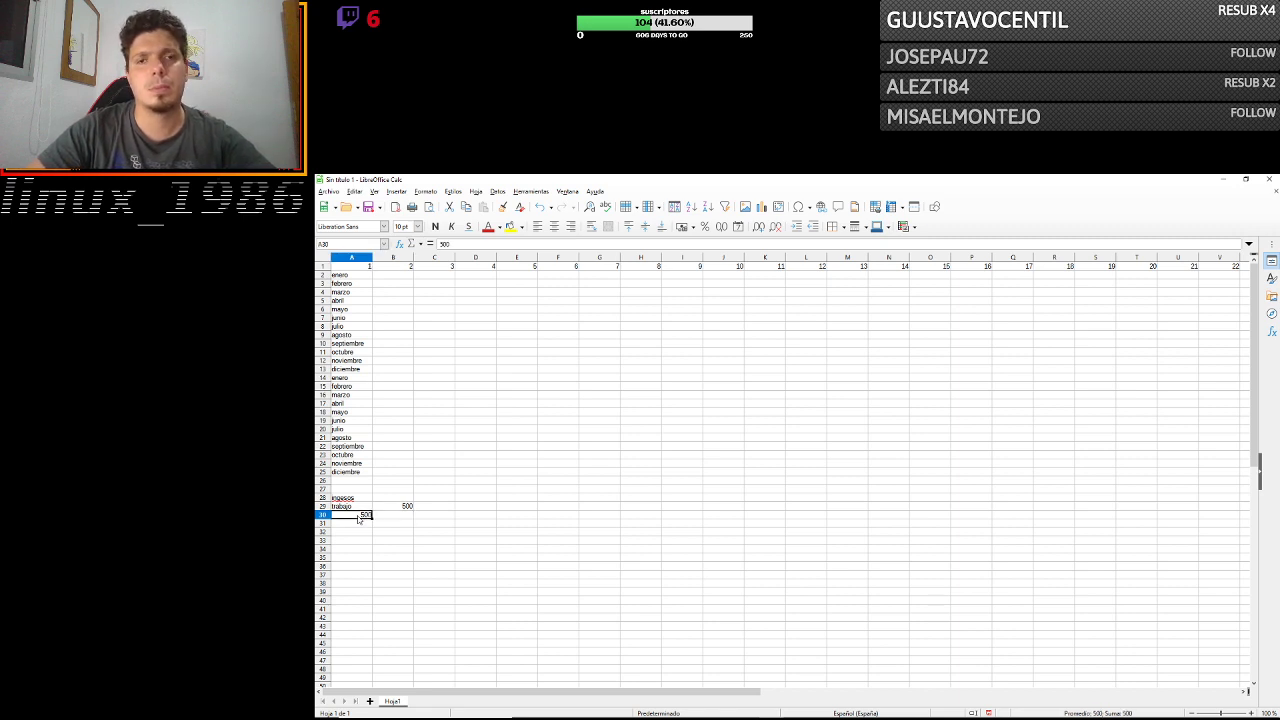
pyautogui.write('tuch')
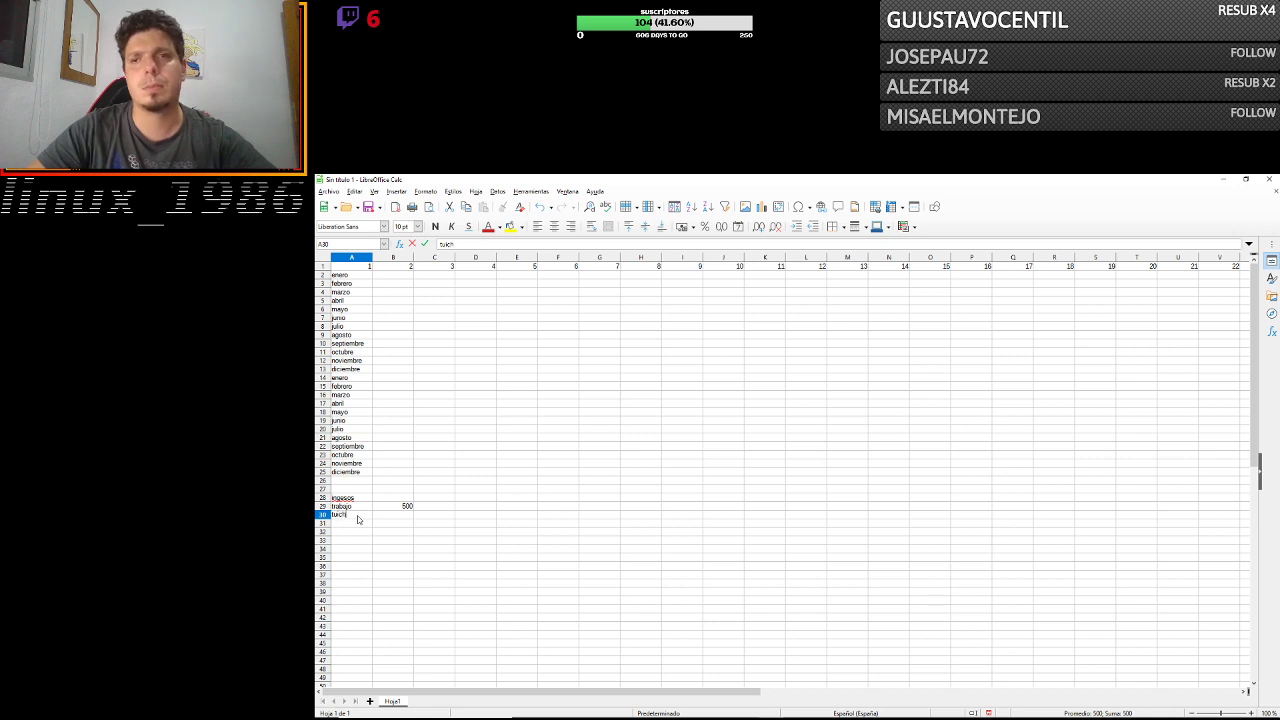
pyautogui.press('Return')
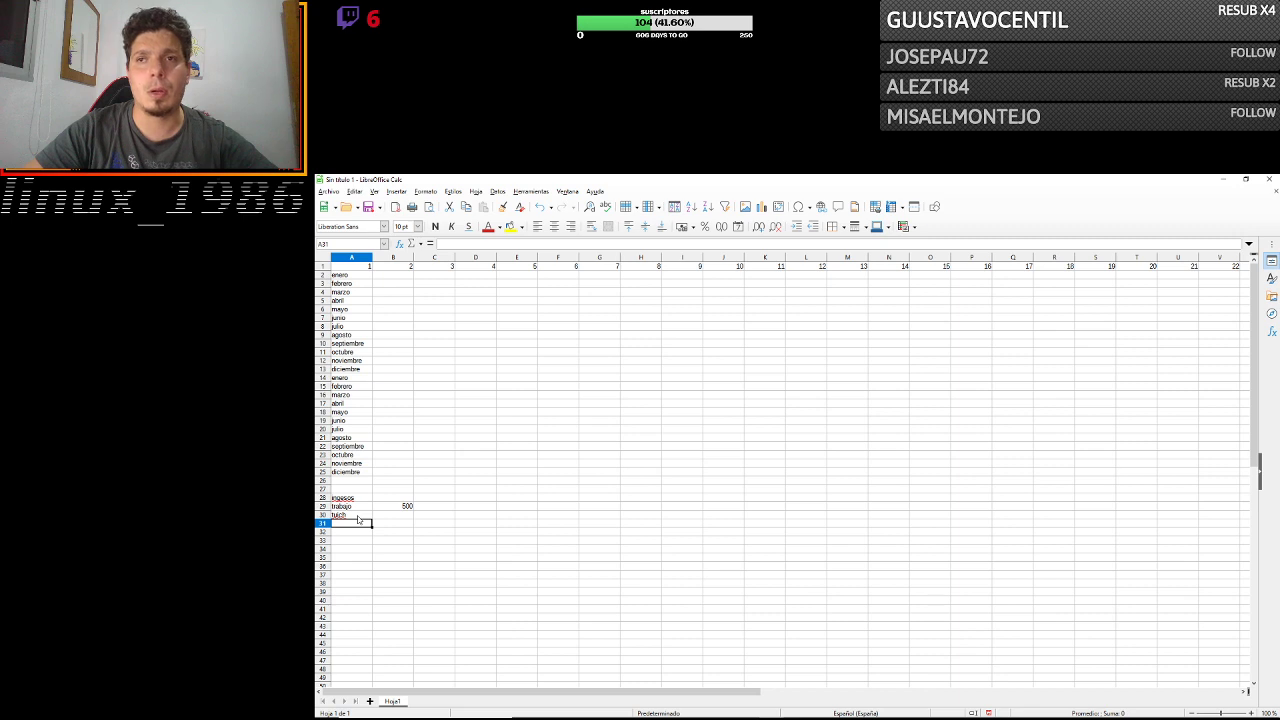
pyautogui.doubleClick(396, 515)
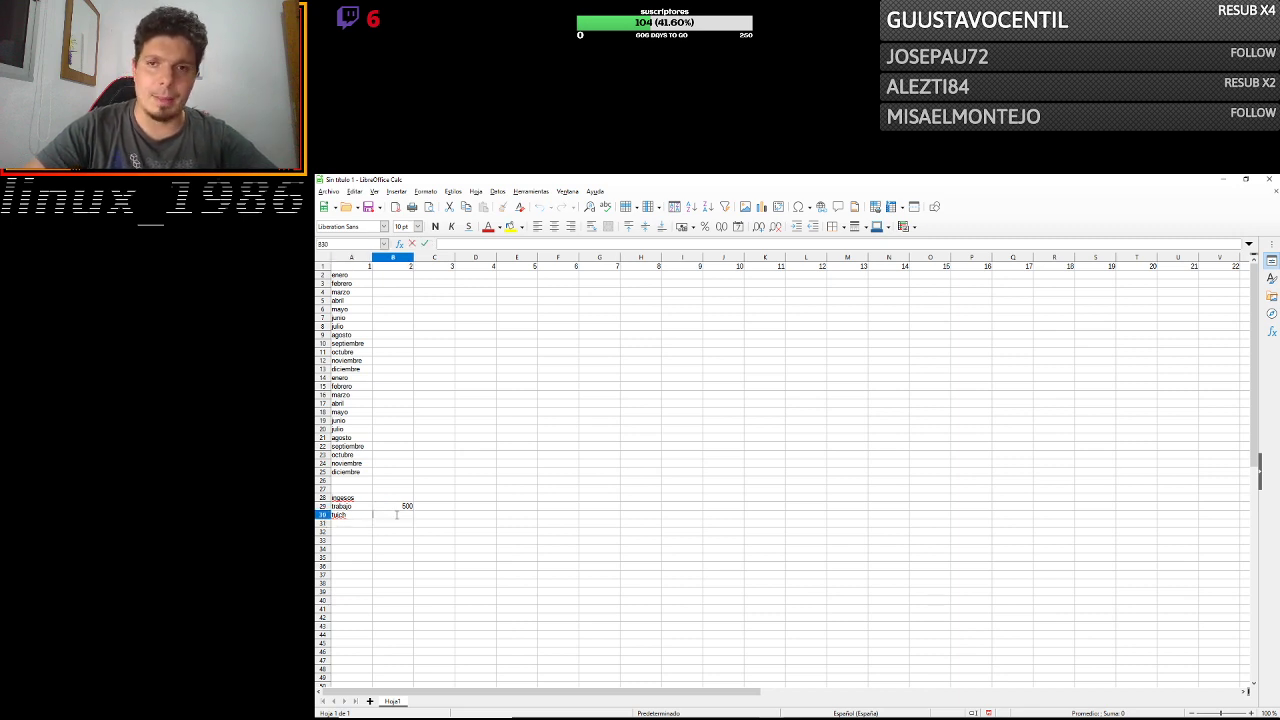
pyautogui.write('40')
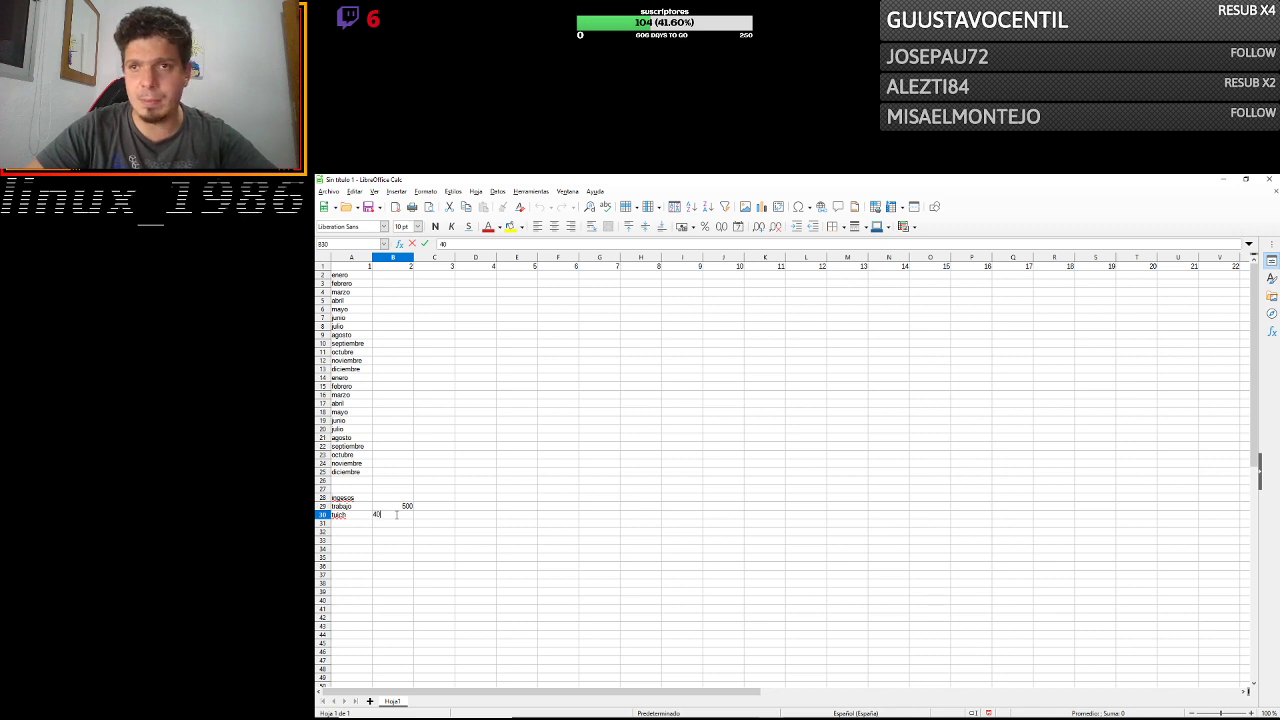
pyautogui.press('Return')
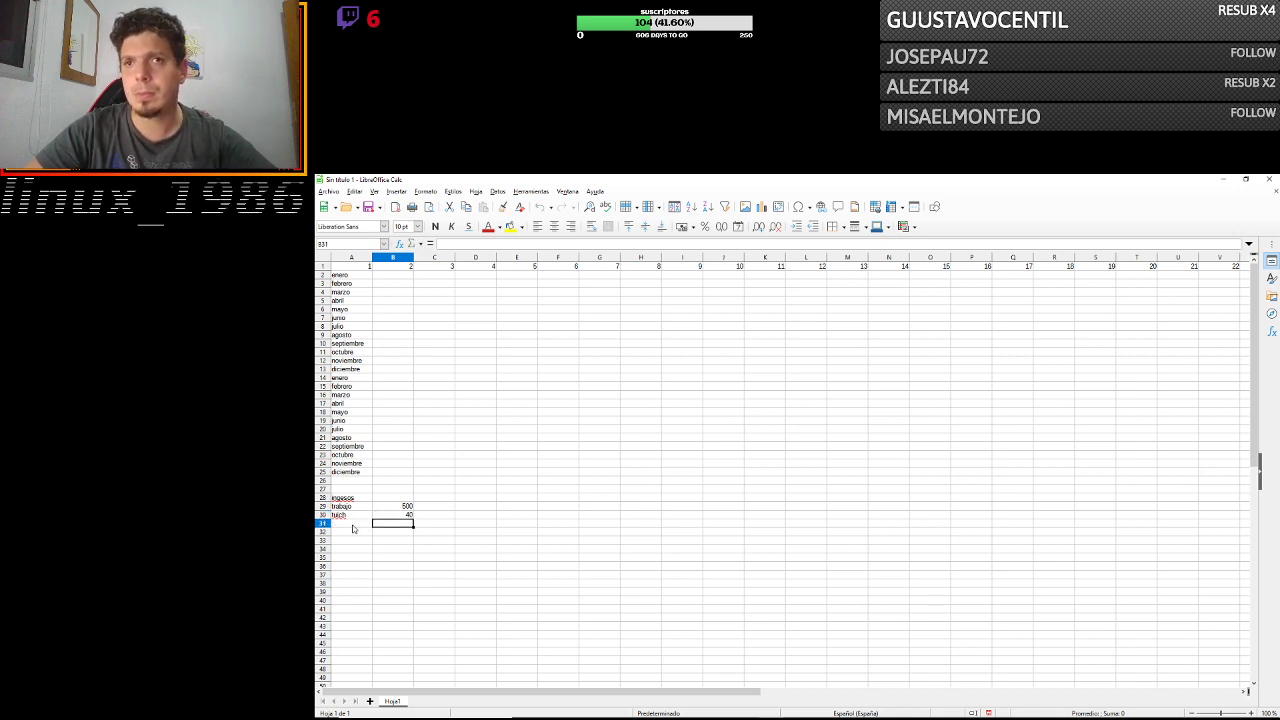
# Add alumnos with 100 in row 31 and the label total ingresos in A32.
pyautogui.doubleClick(350, 525)
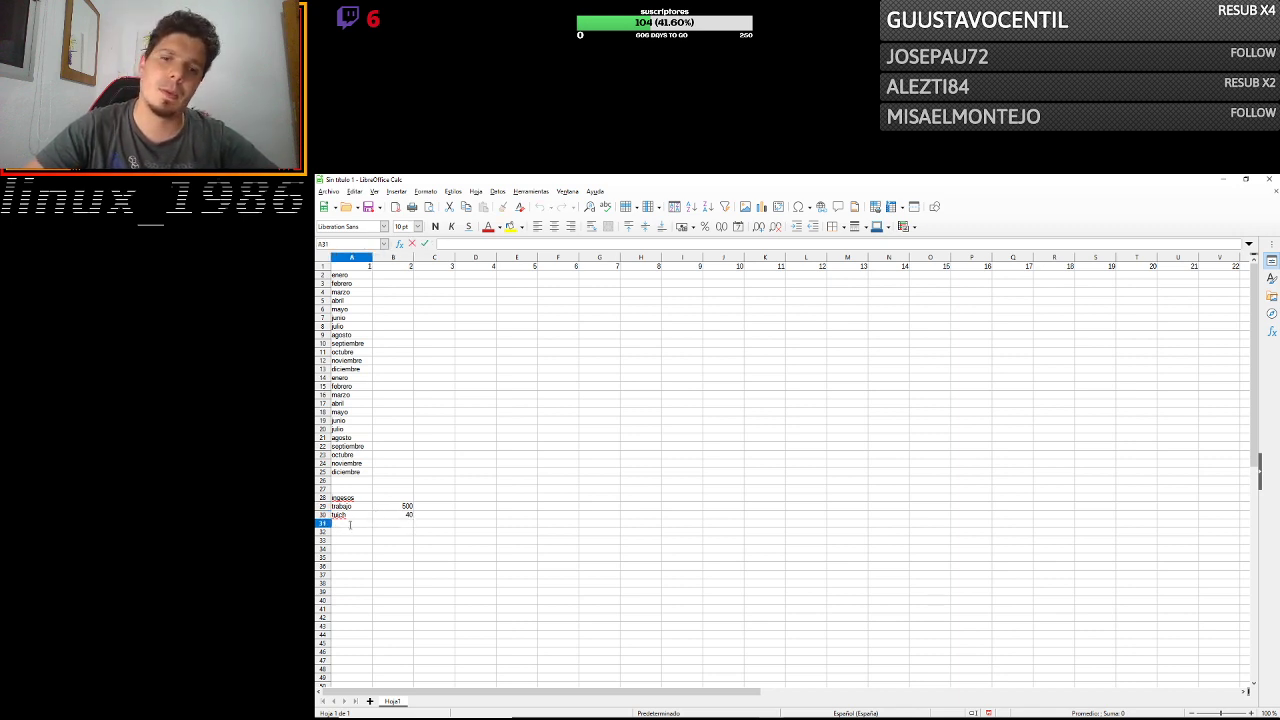
pyautogui.write('alu')
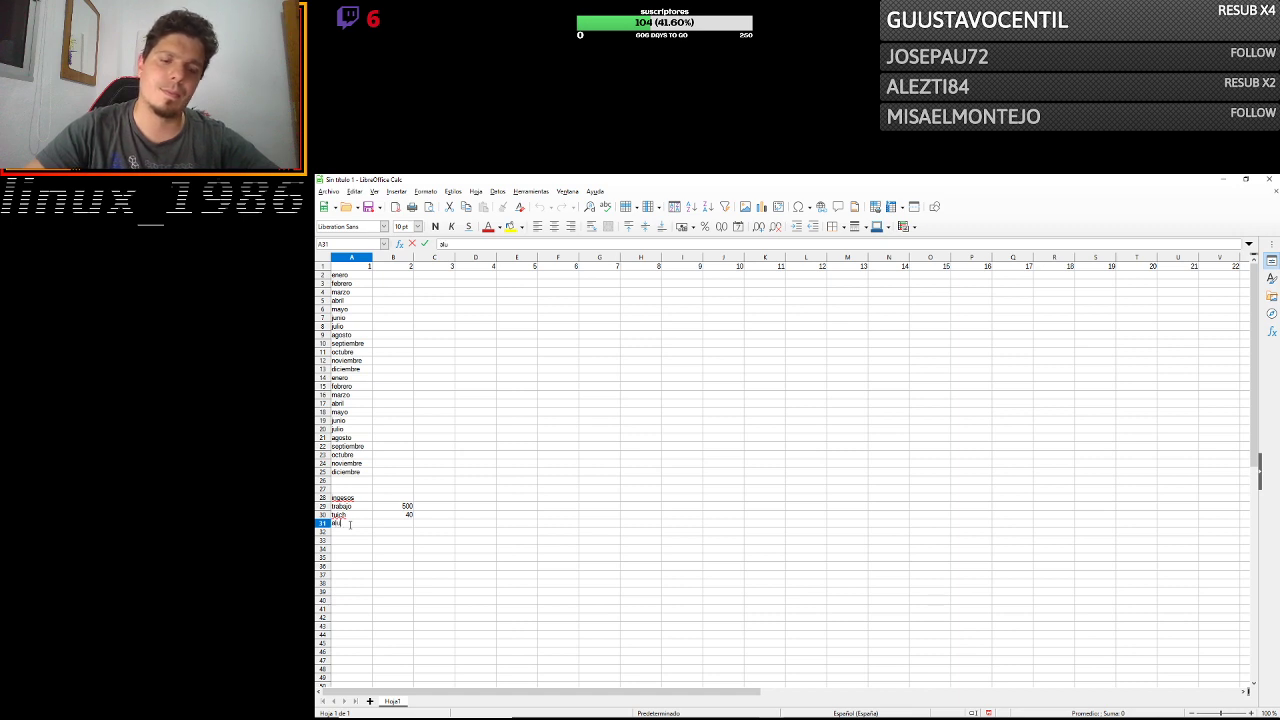
pyautogui.write('mnos')
pyautogui.press('Return')
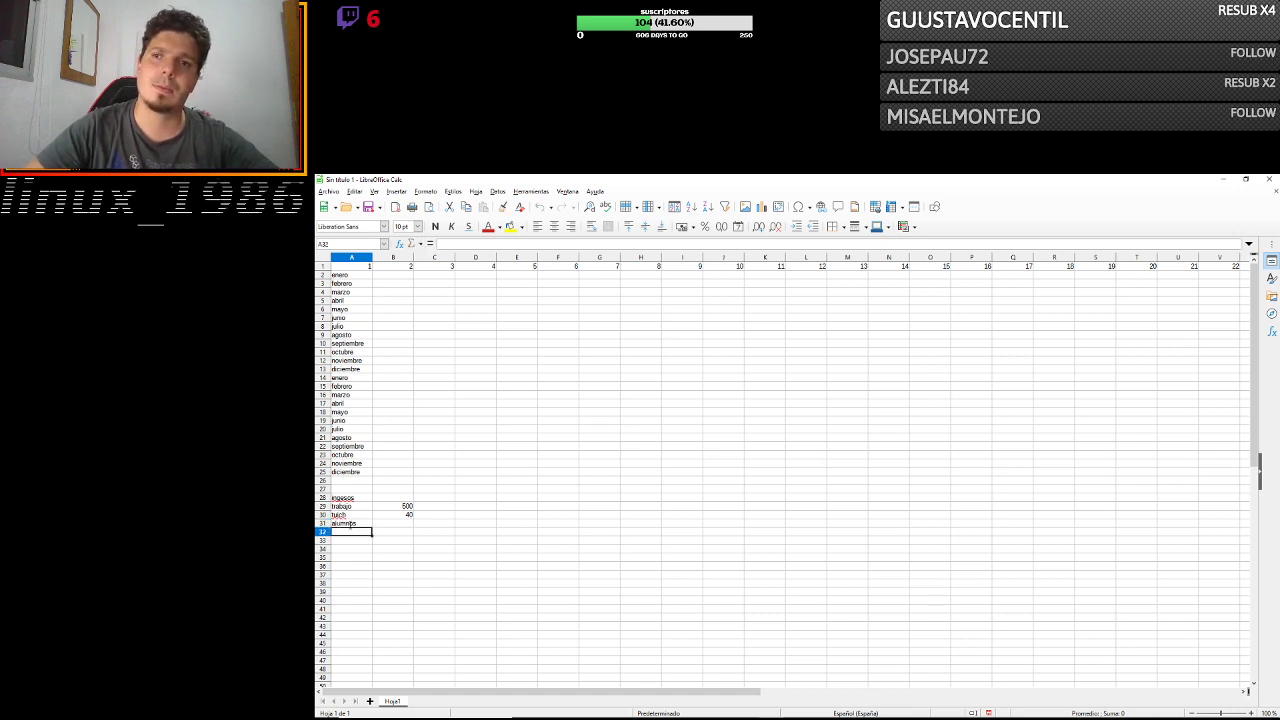
pyautogui.click(403, 524)
pyautogui.write('1')
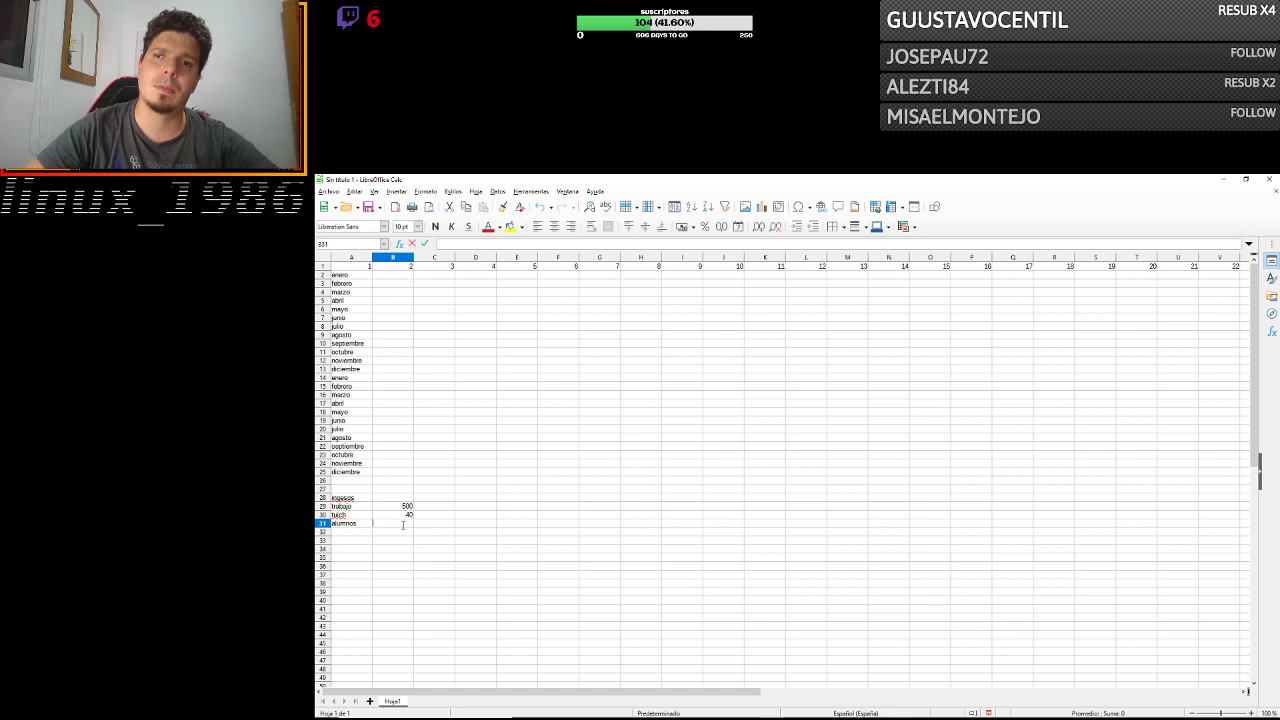
pyautogui.write('00')
pyautogui.press('Return')
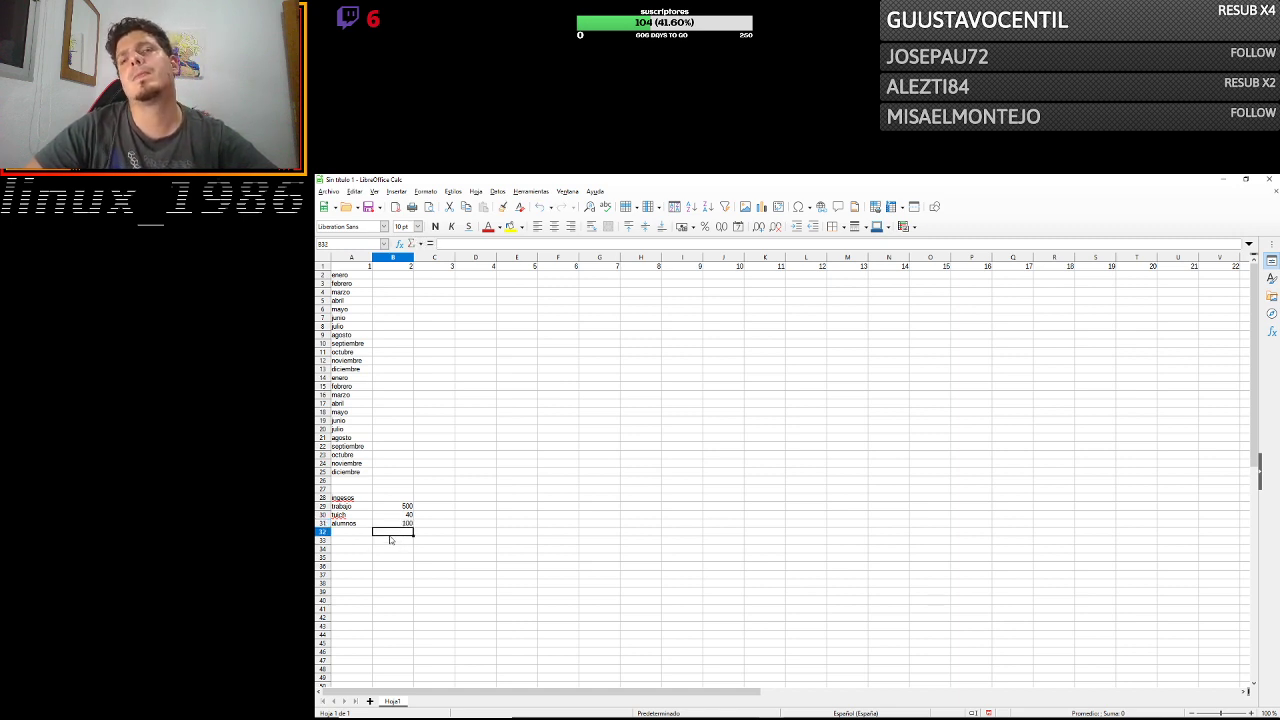
pyautogui.doubleClick(350, 531)
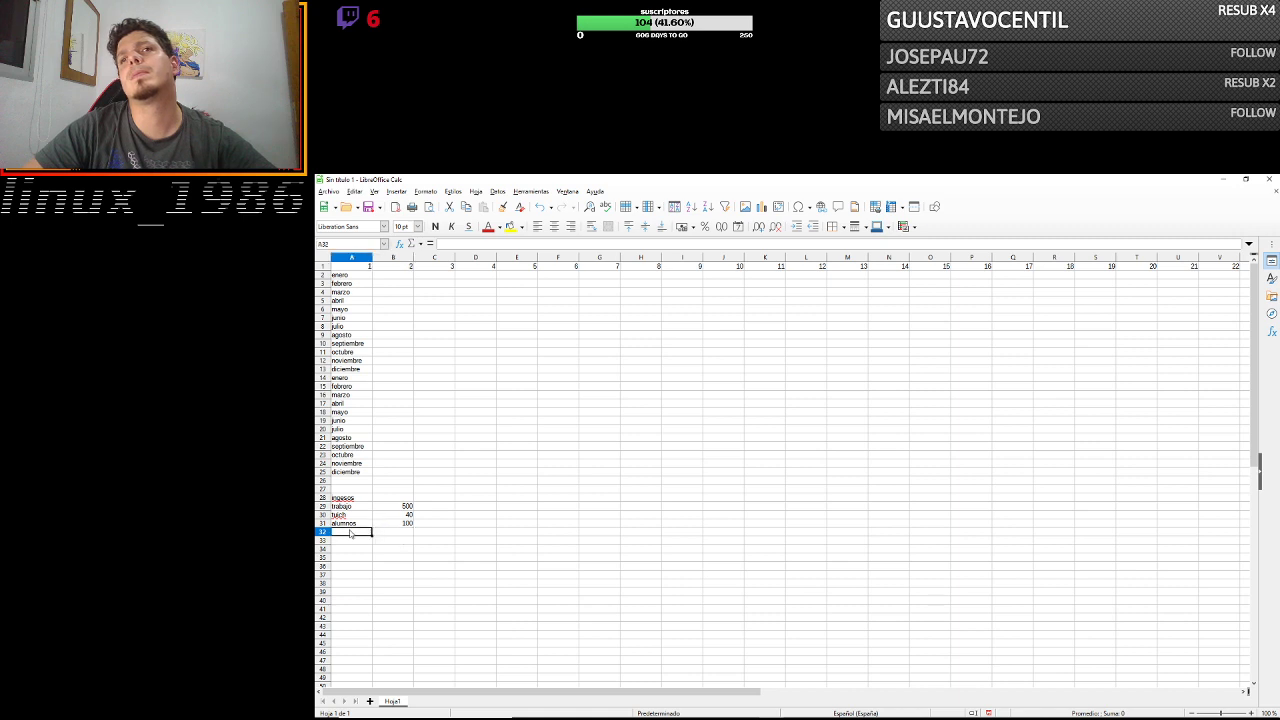
pyautogui.write('total i')
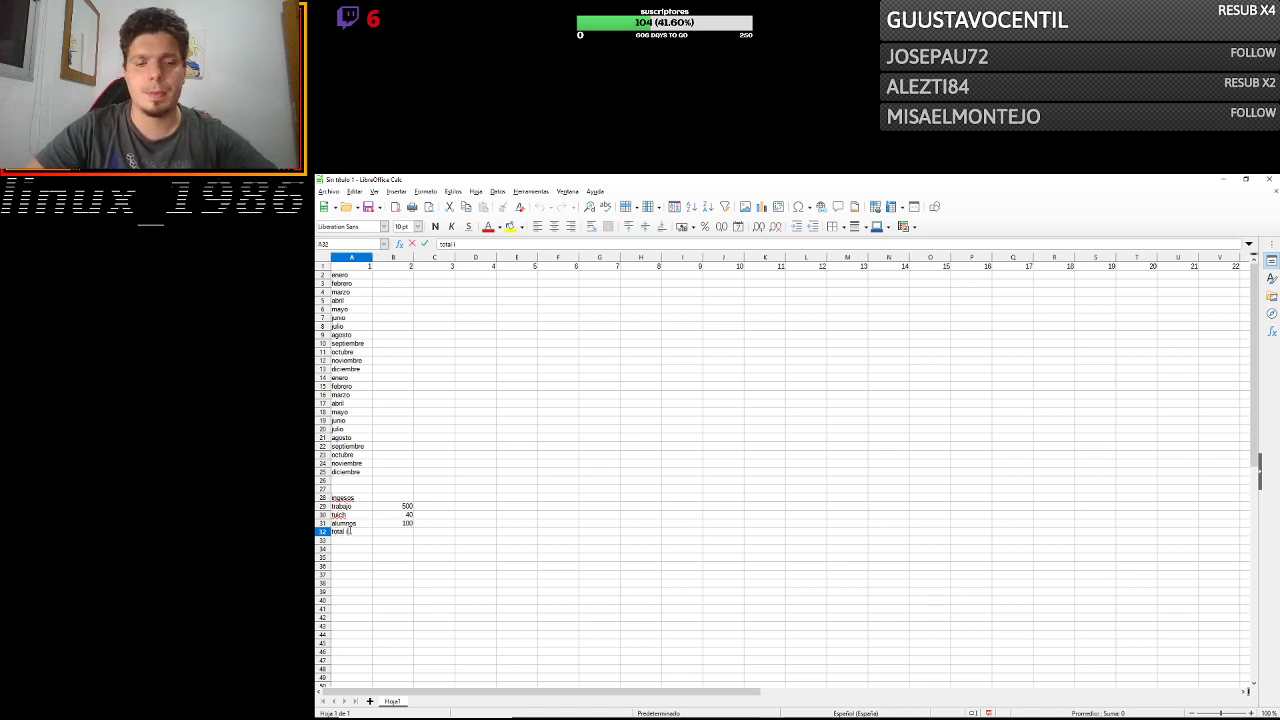
pyautogui.write('ngresos')
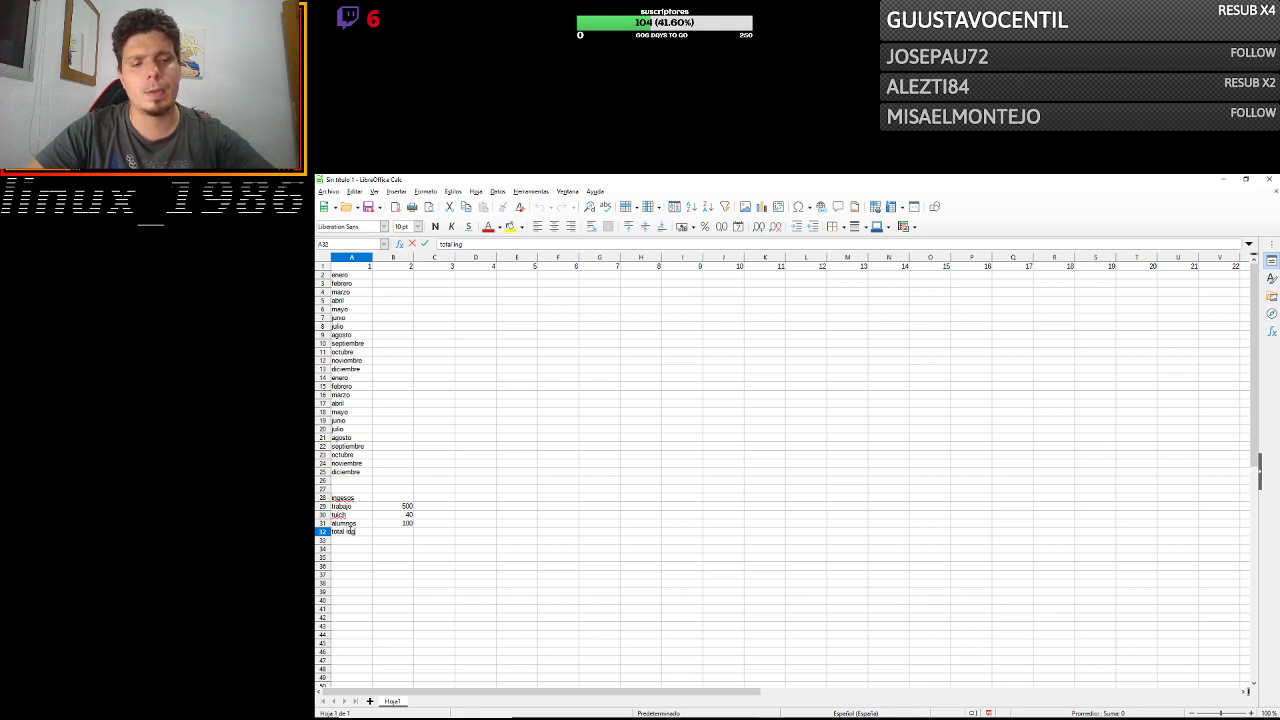
pyautogui.press('Return')
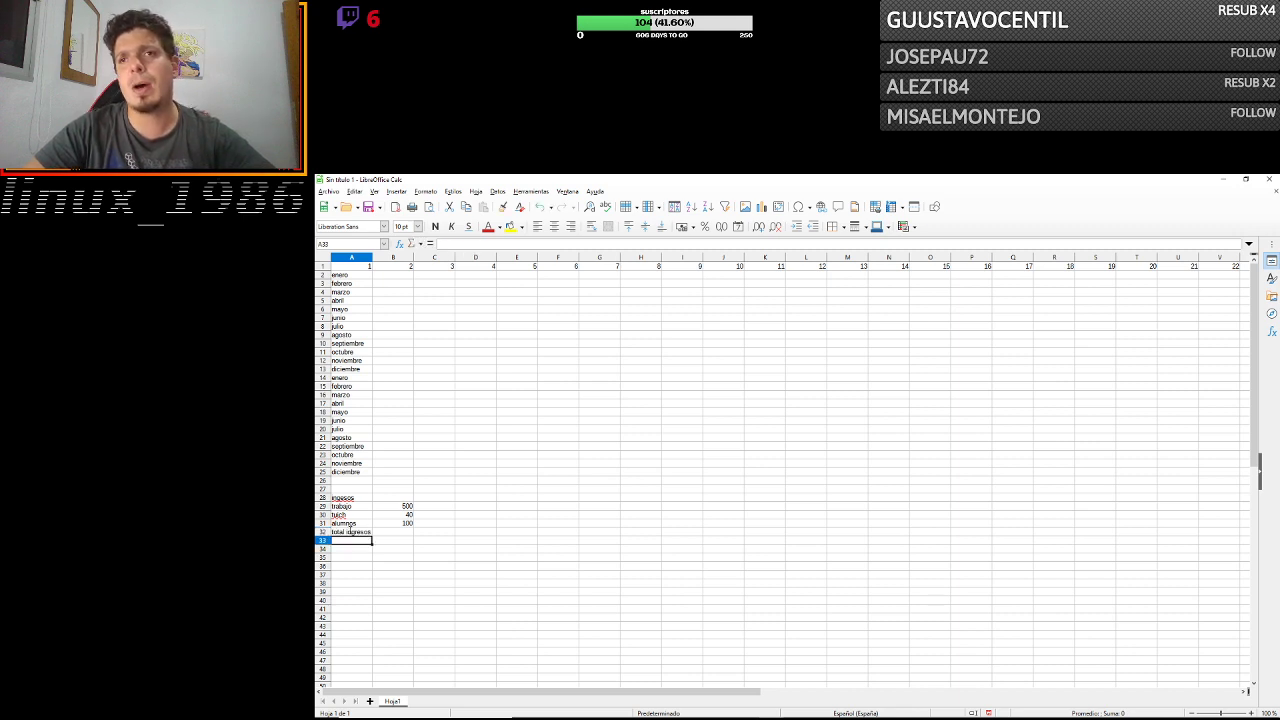
# Enter =SUMA(B29:B31) in B32 to total the income, giving 640.
pyautogui.doubleClick(402, 533)
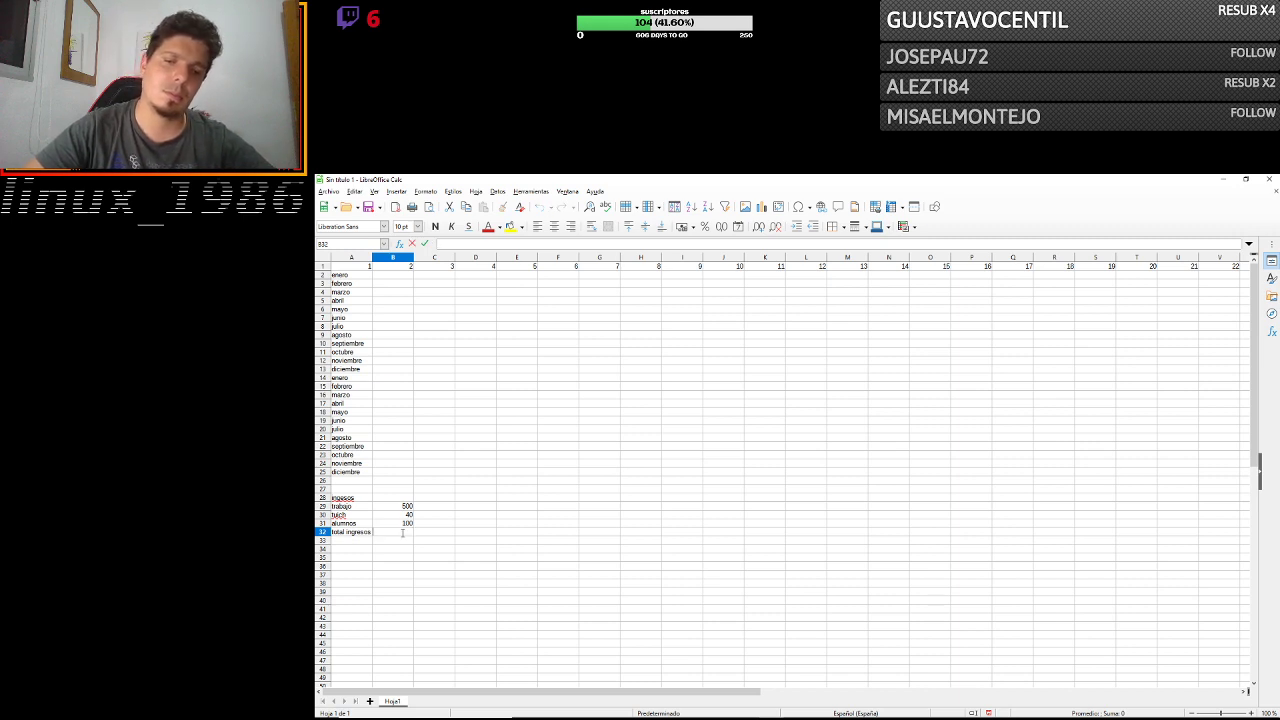
pyautogui.write('=')
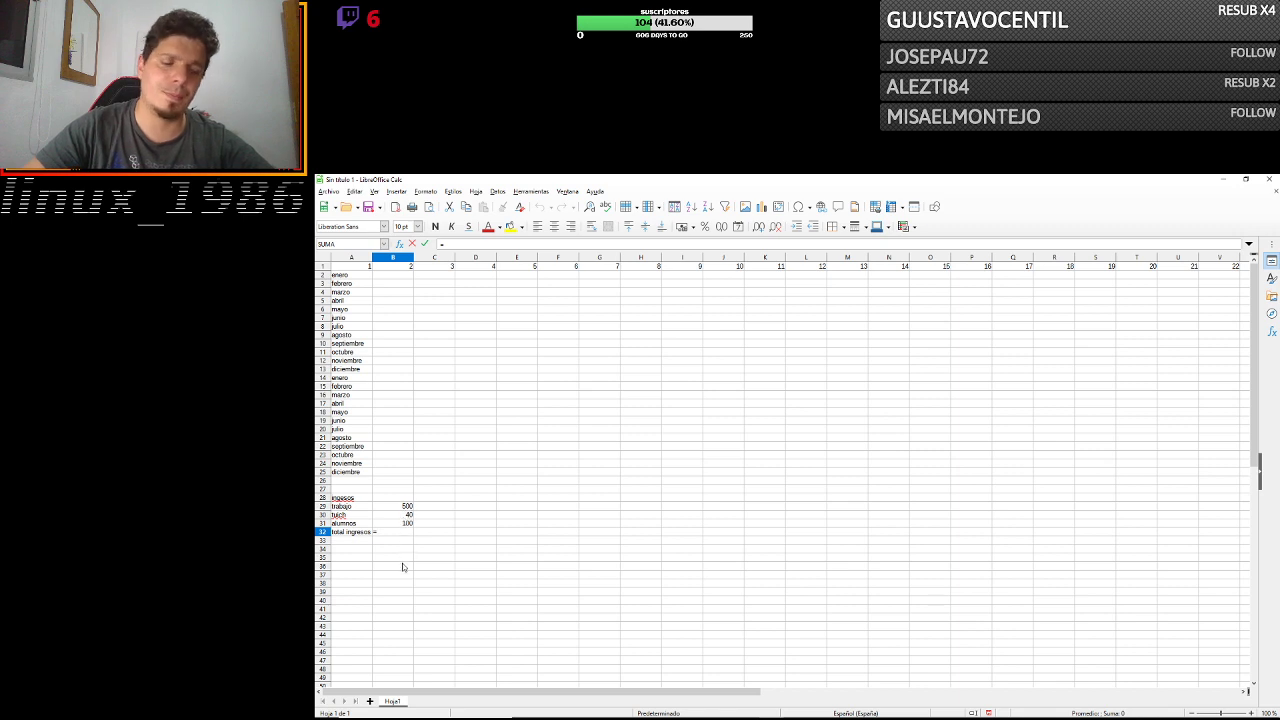
pyautogui.write('sum')
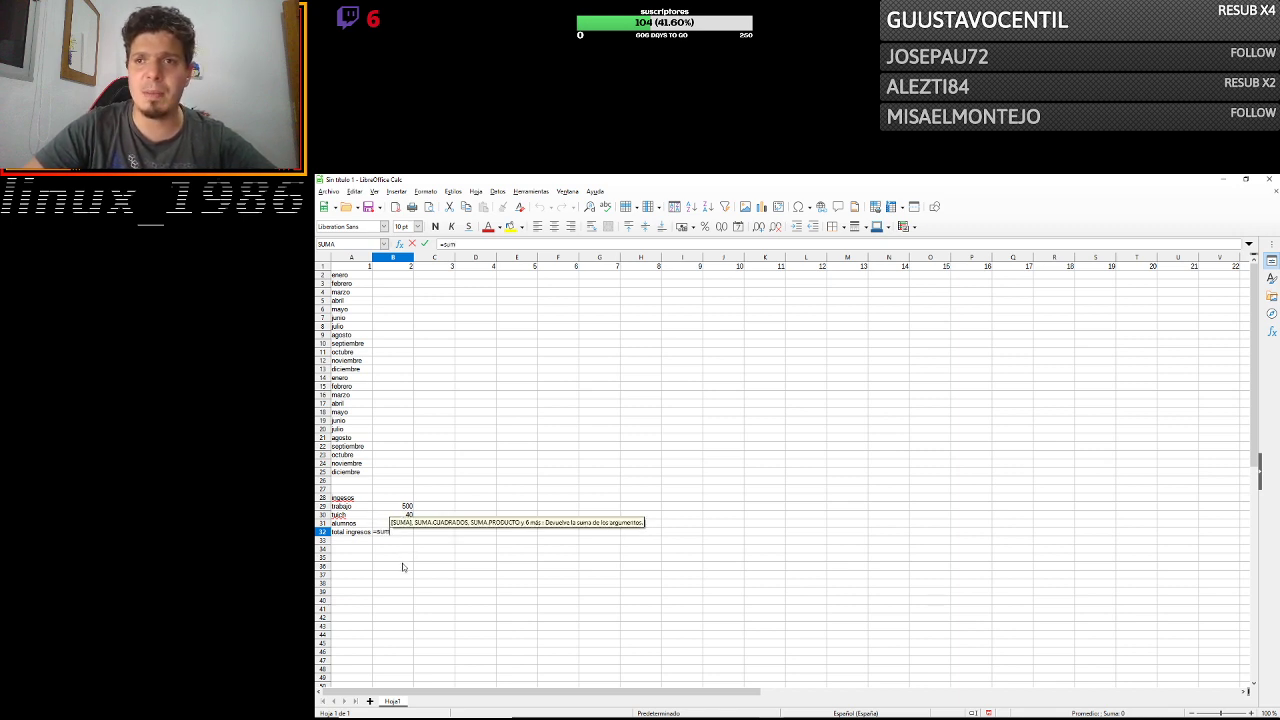
pyautogui.press('Return')
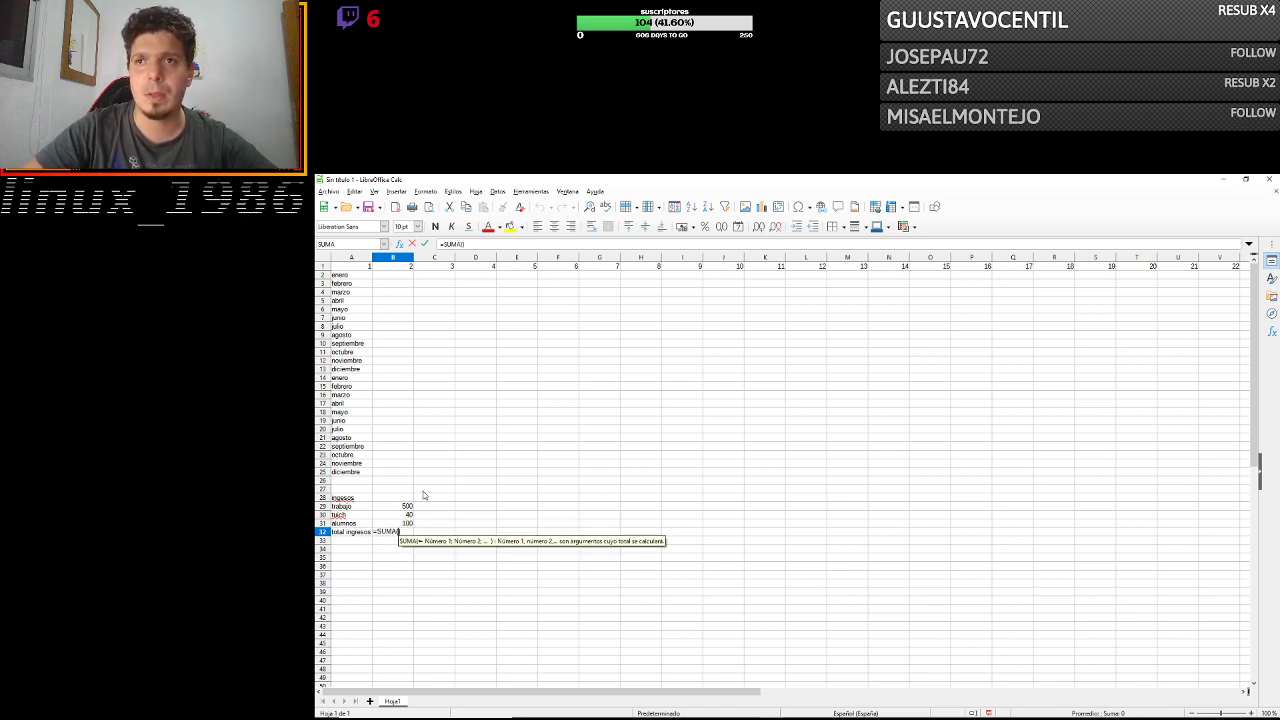
pyautogui.moveTo(398, 506); pyautogui.dragTo(410, 523)
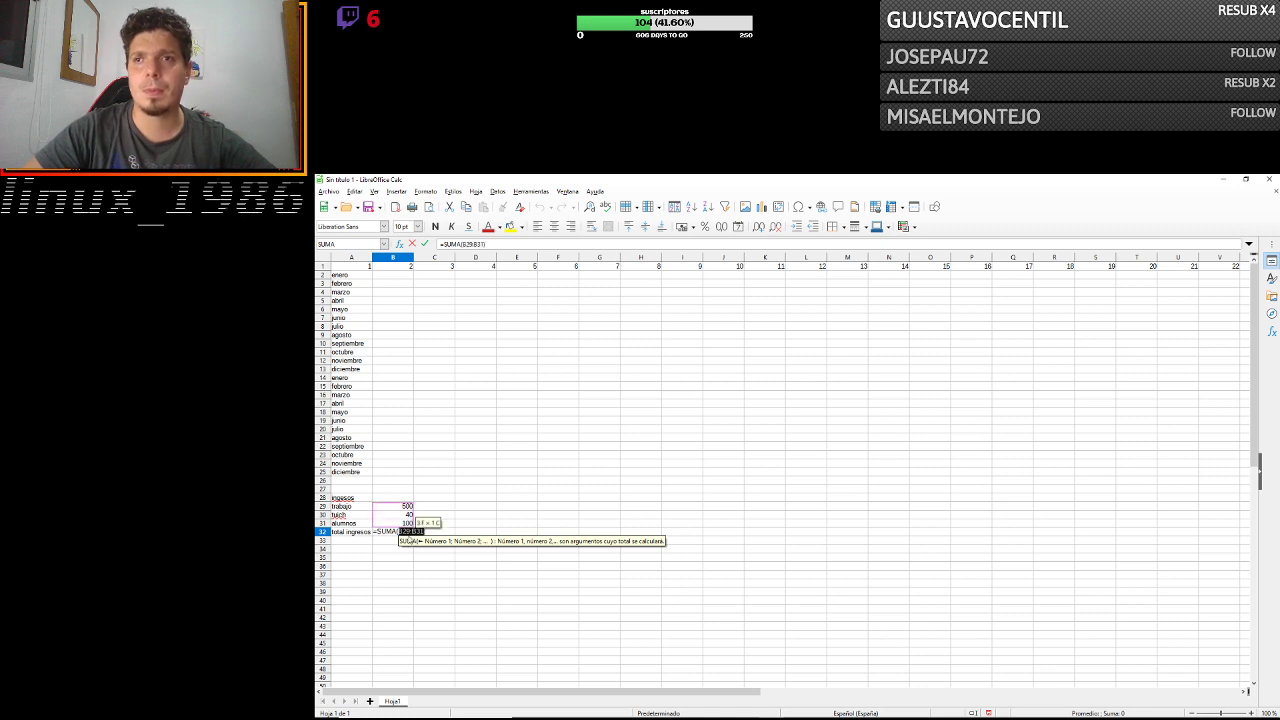
pyautogui.press('Return')
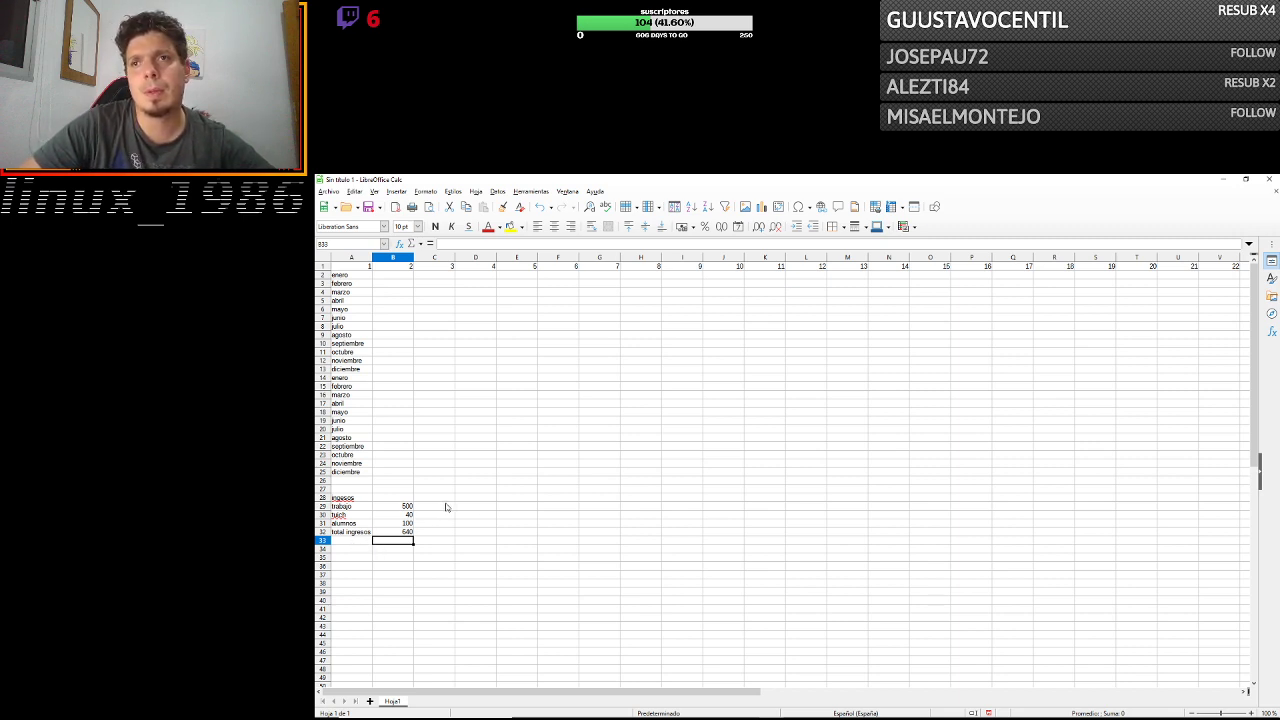
# Type the heading Gastos in C28 followed by agua, luz and telefono below it.
pyautogui.doubleClick(439, 497)
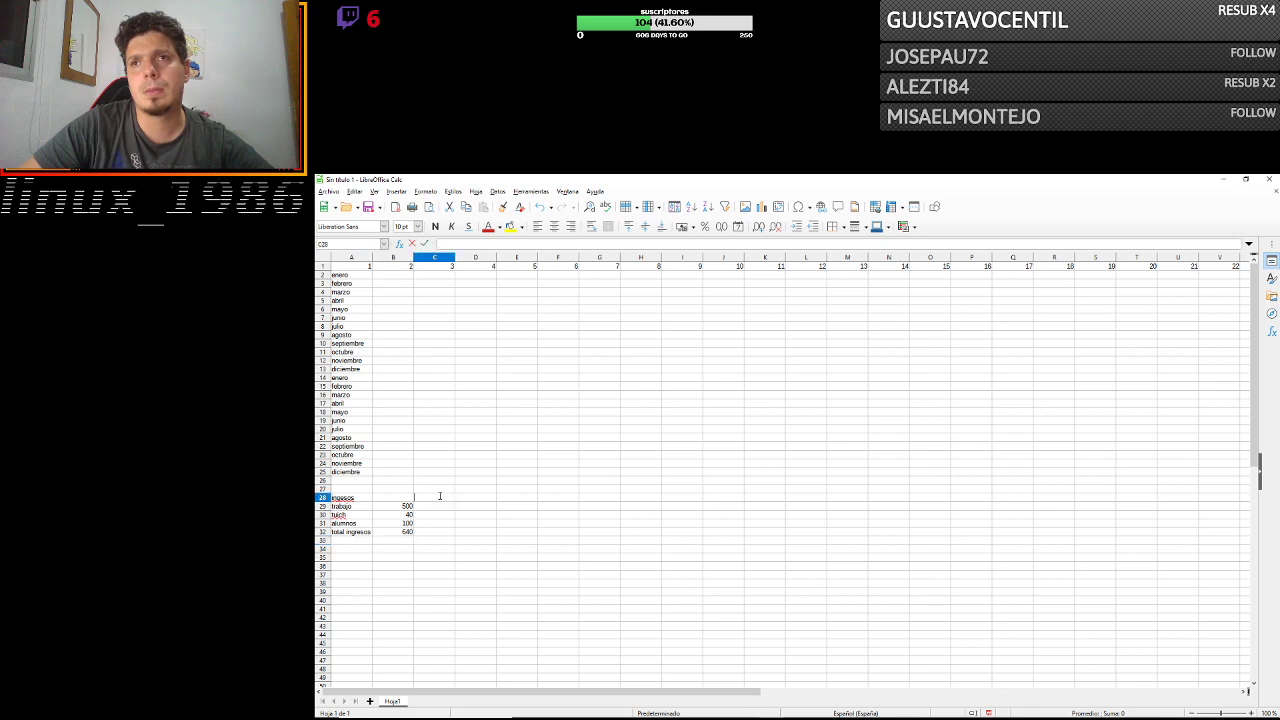
pyautogui.write('Gas')
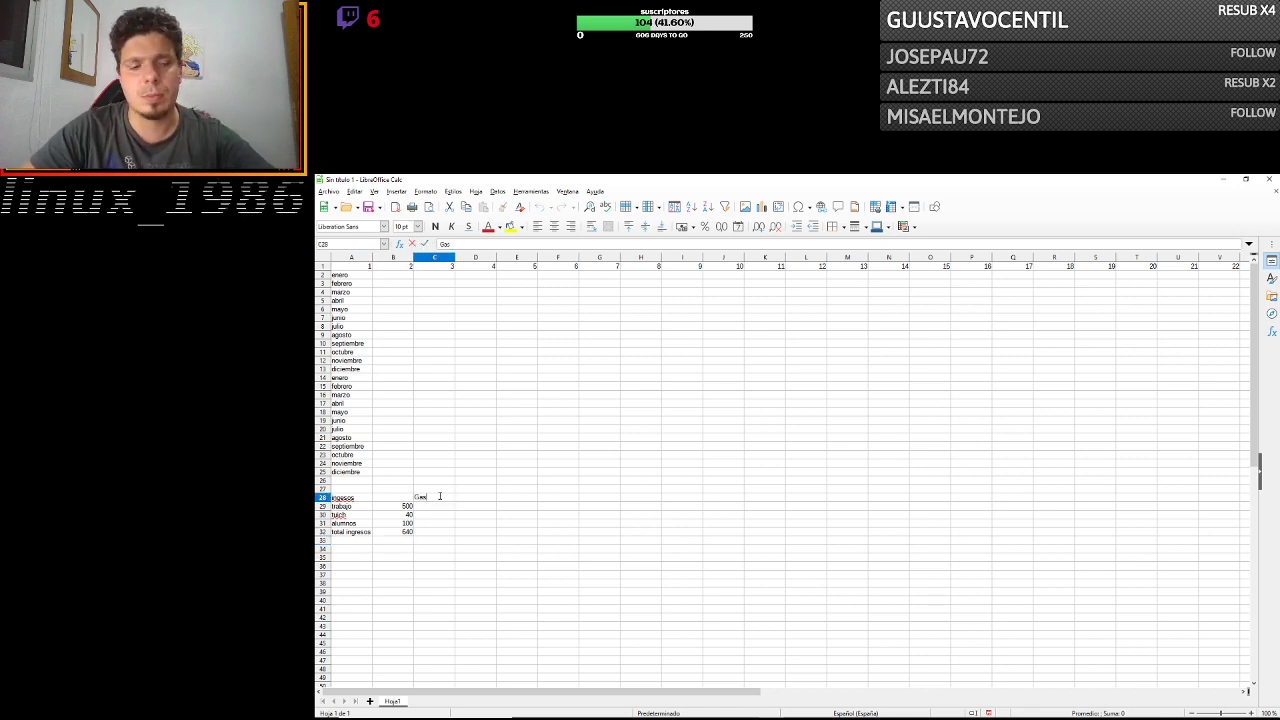
pyautogui.write('tos')
pyautogui.press('Return')
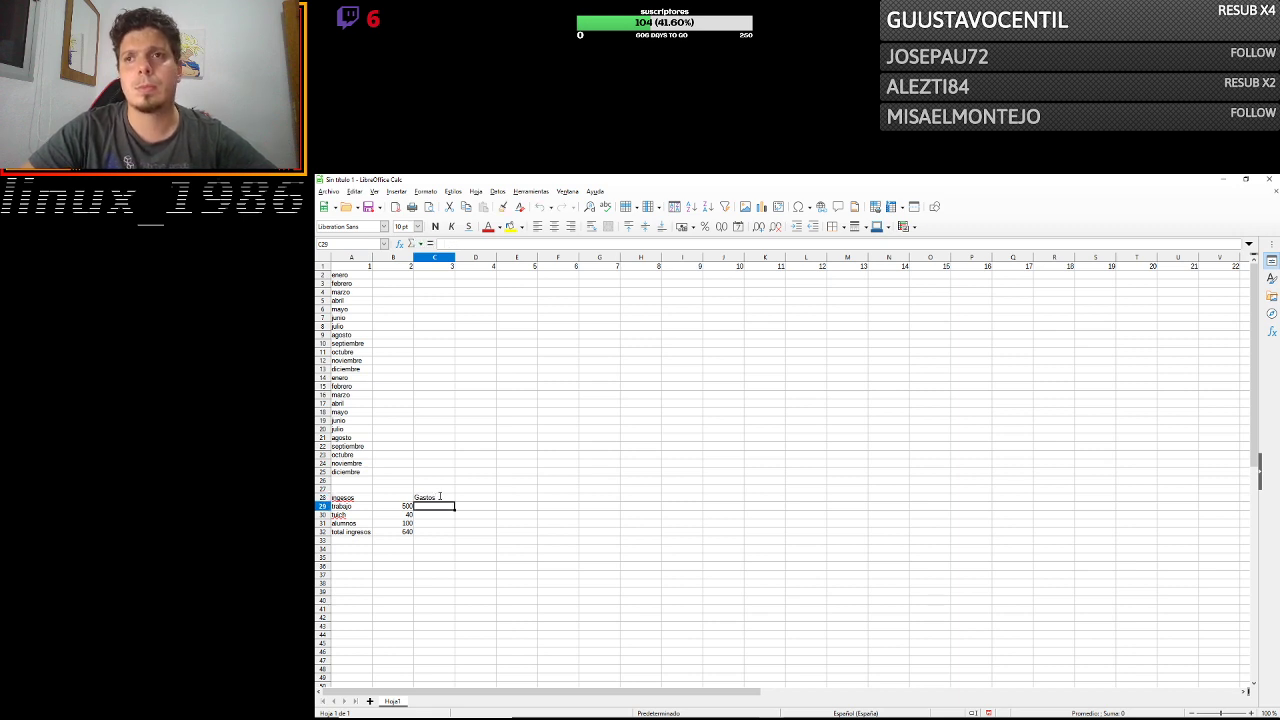
pyautogui.write('agua')
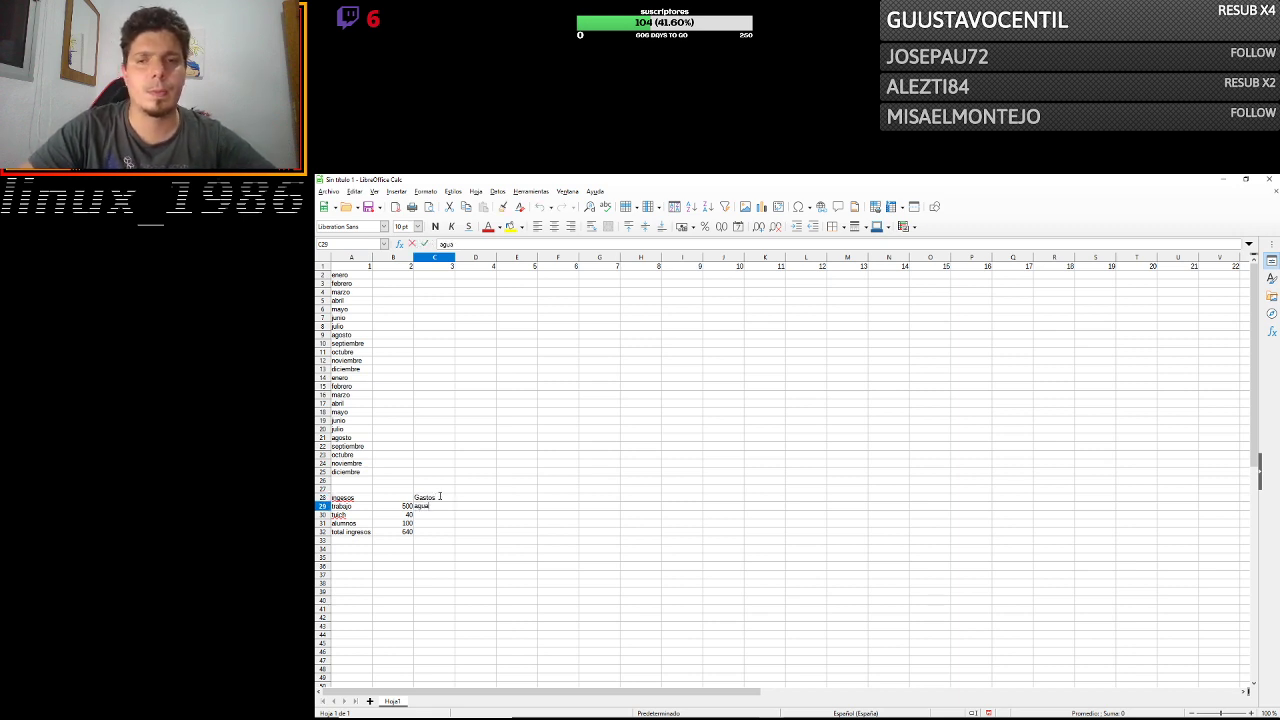
pyautogui.press('Return')
pyautogui.write('luz')
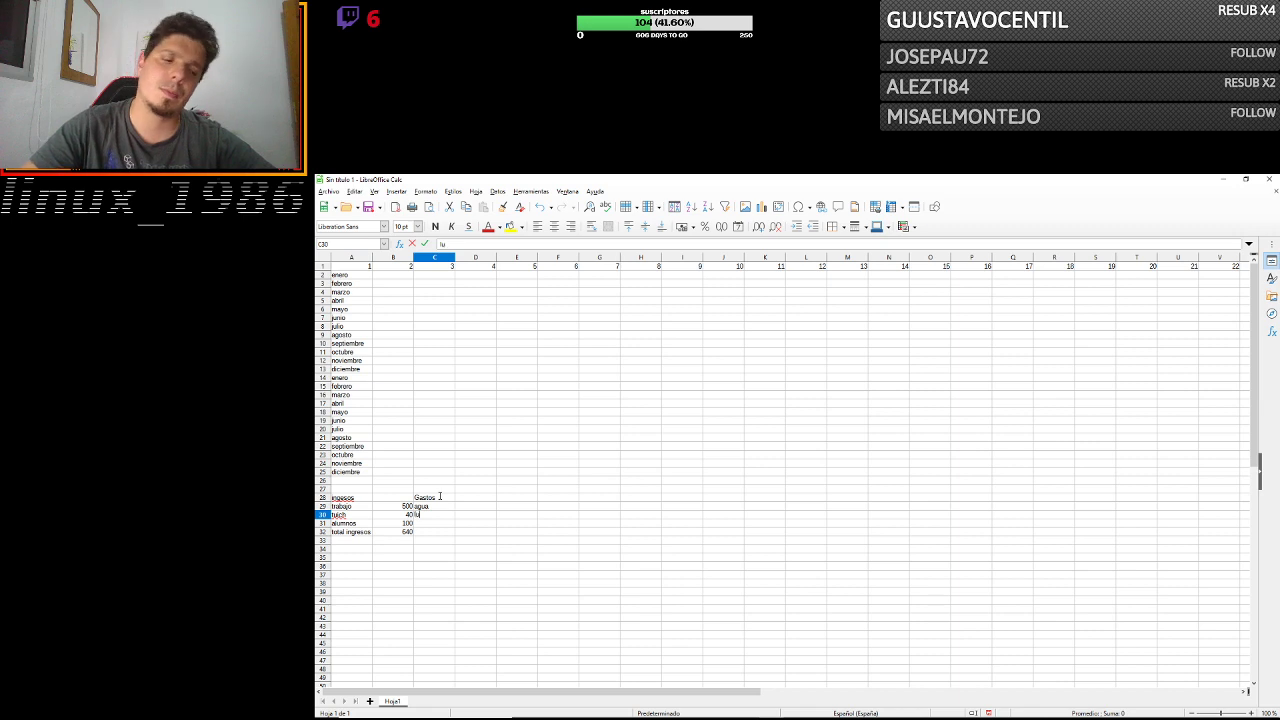
pyautogui.press('Return')
pyautogui.write('te')
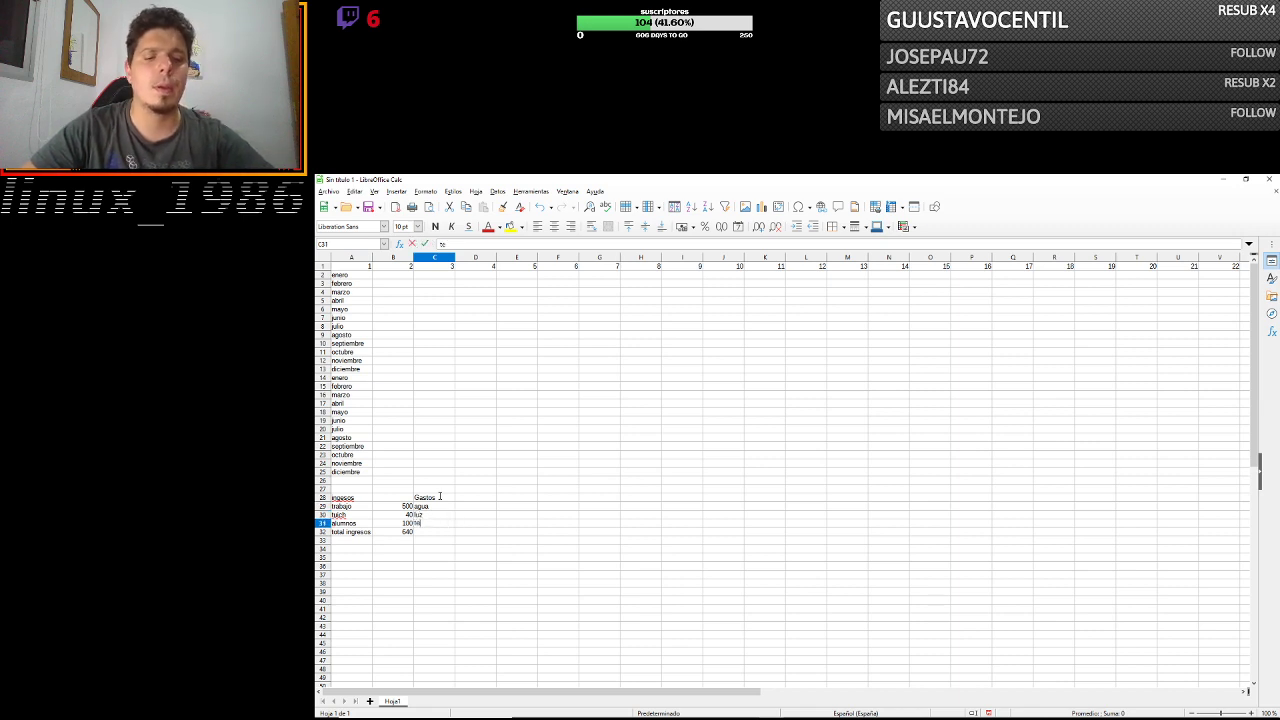
pyautogui.write('lefono')
pyautogui.press('Return')
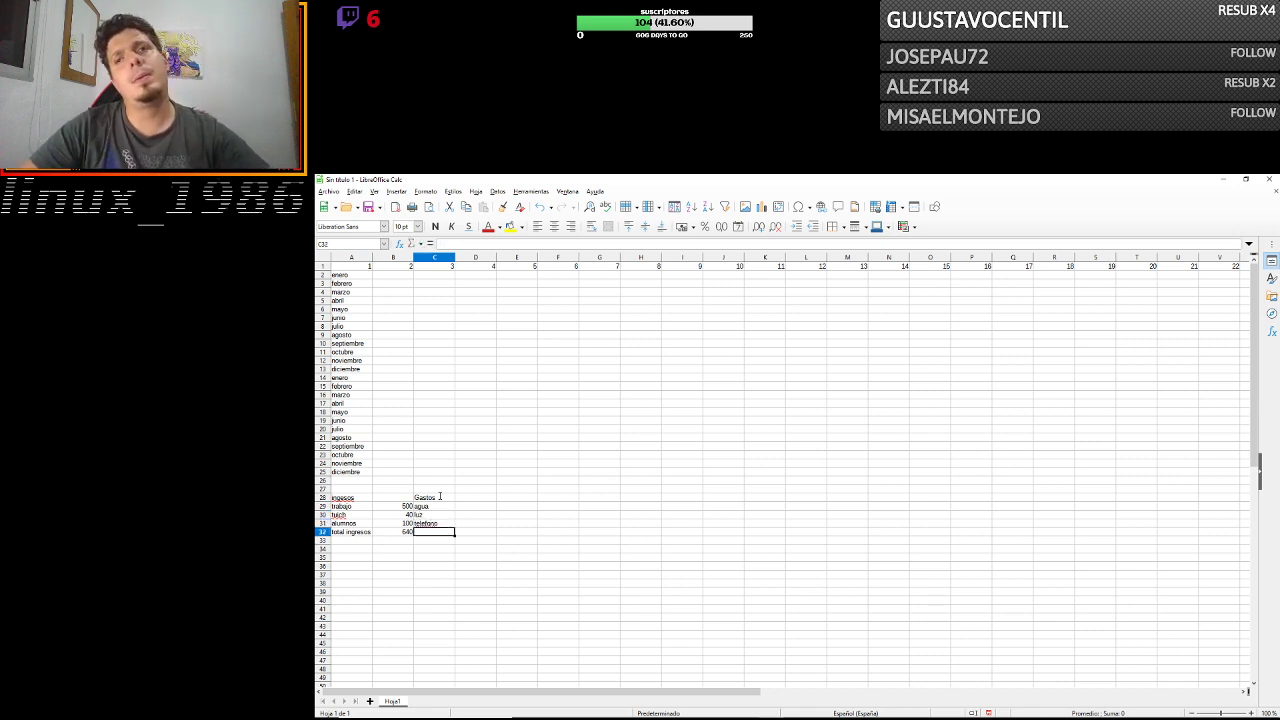
# Continue the expense list with alquiler, netflix, amazon and peluqueria.
pyautogui.write('alquiler')
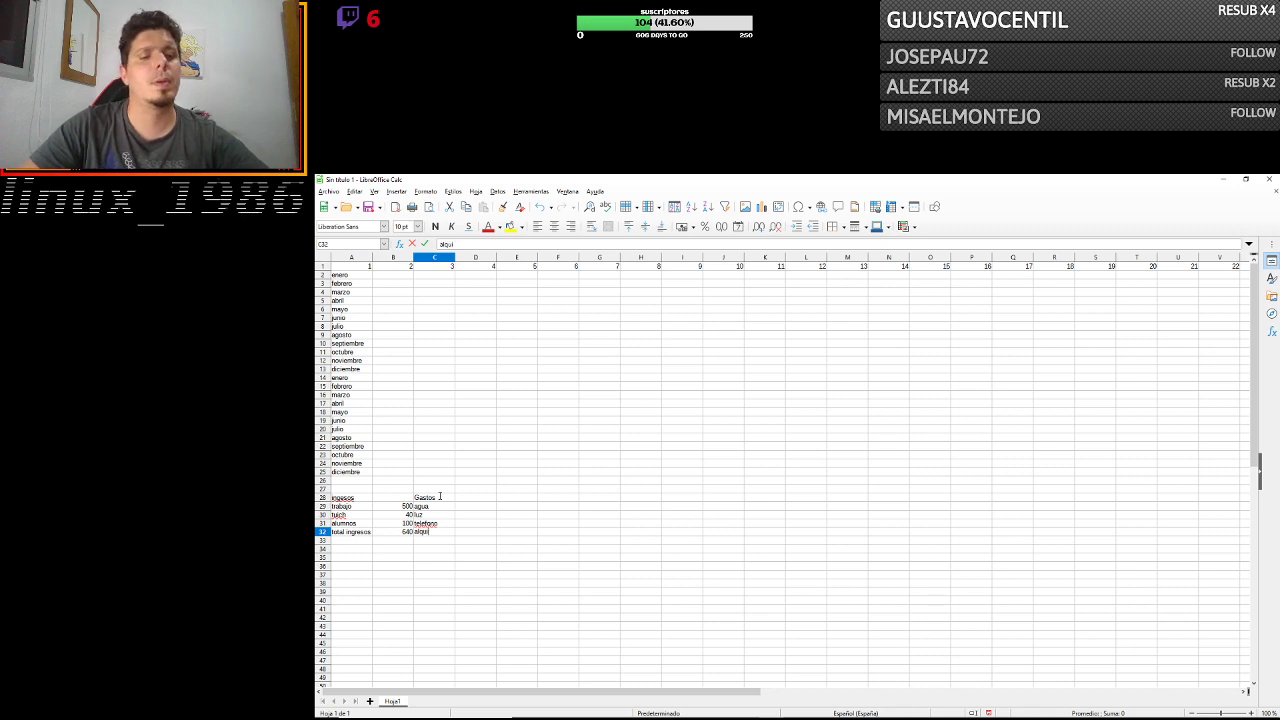
pyautogui.press('Return')
pyautogui.write('ne')
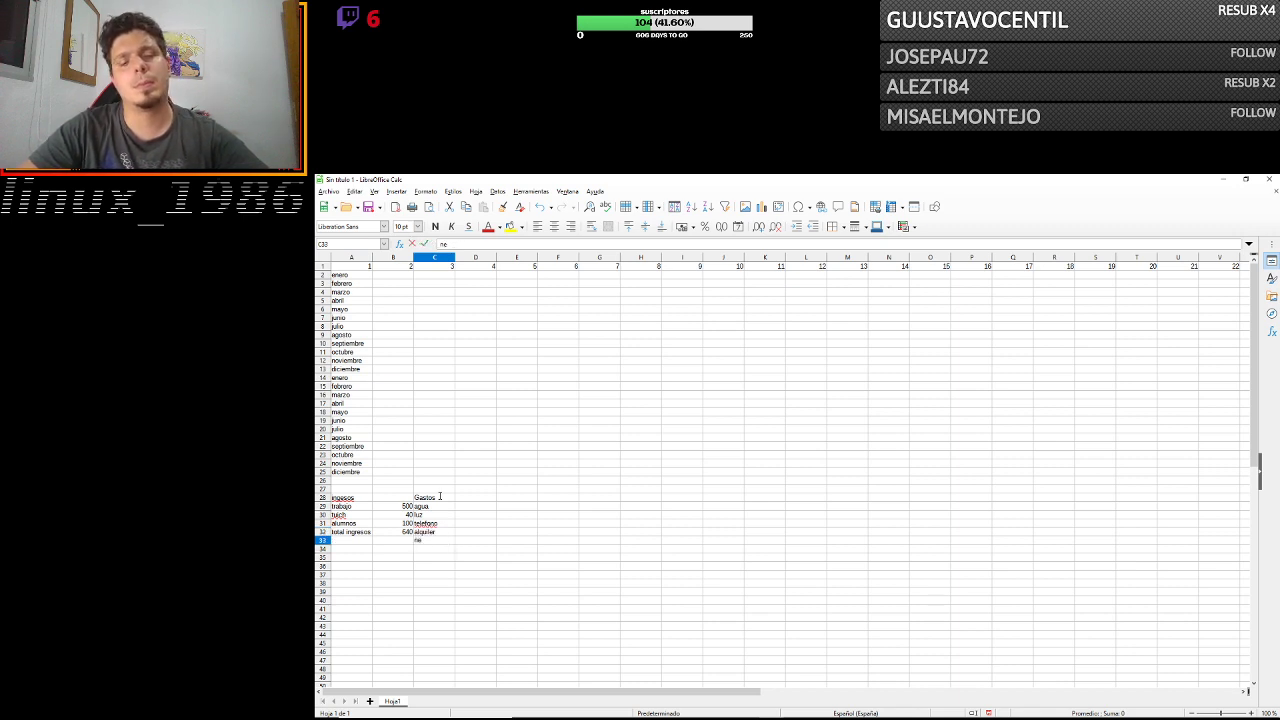
pyautogui.write('tflix')
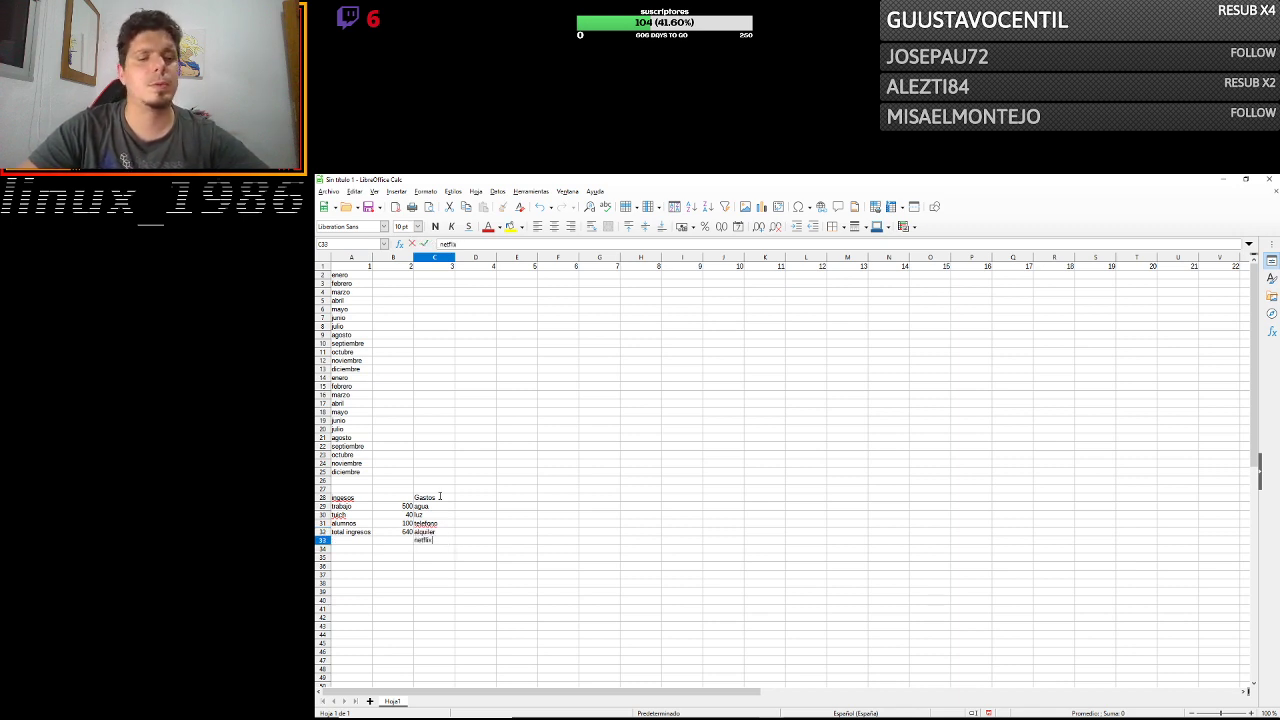
pyautogui.press('Return')
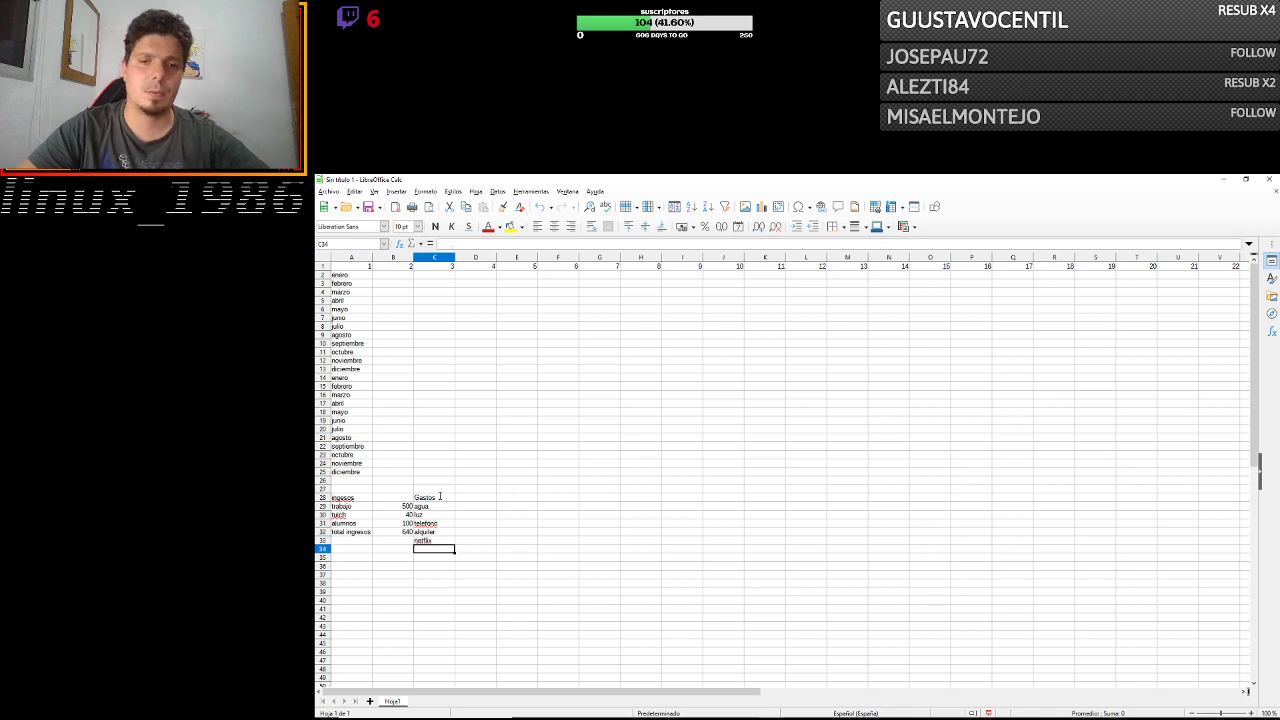
pyautogui.write('amazo')
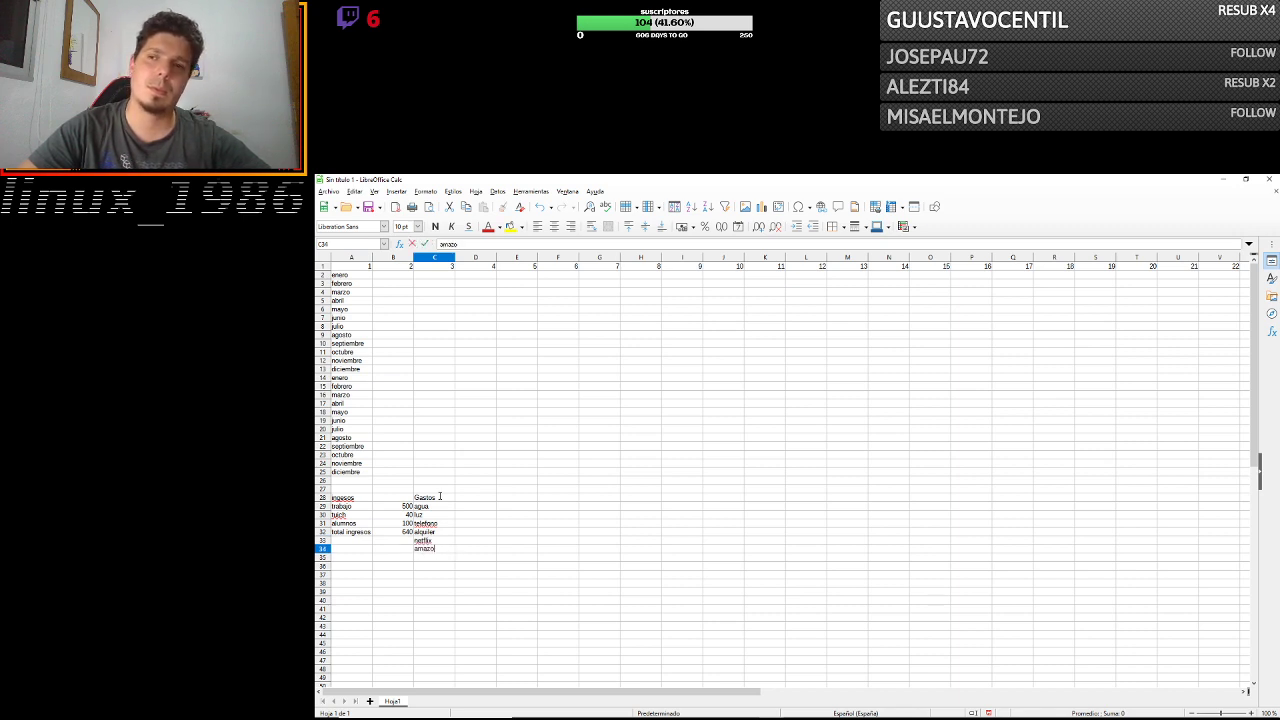
pyautogui.write('n')
pyautogui.press('Return')
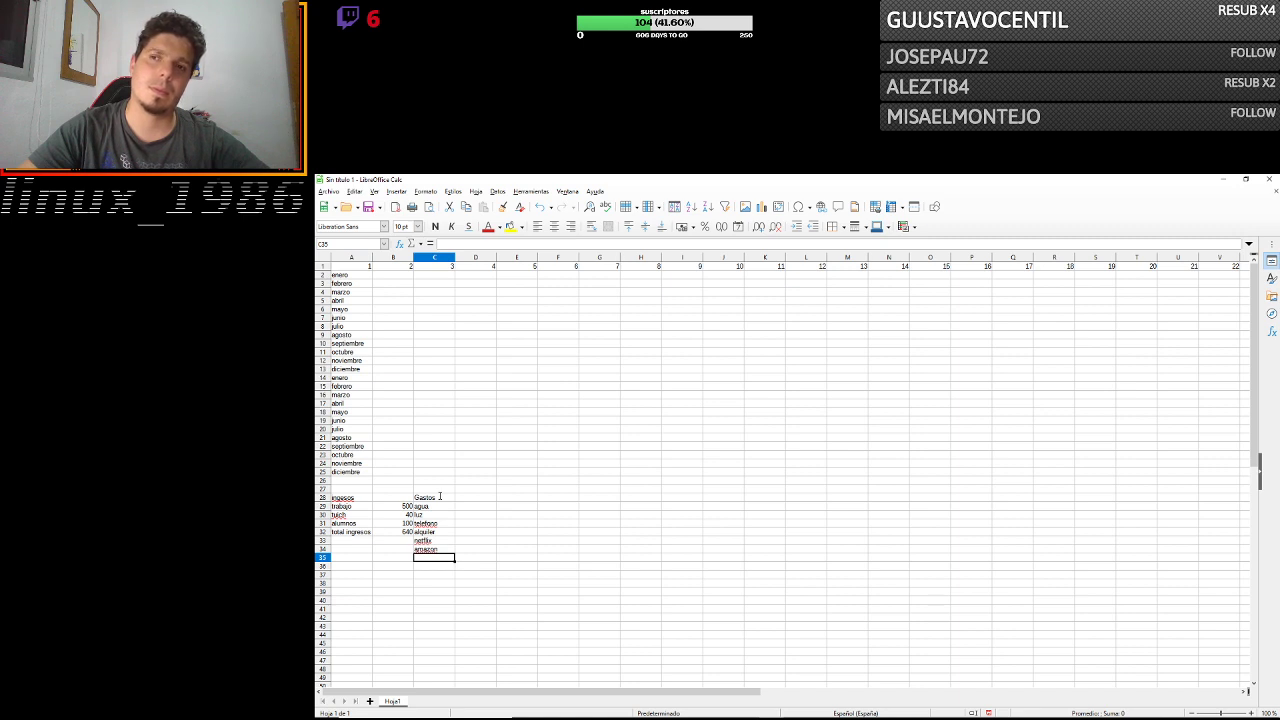
pyautogui.write('pelu')
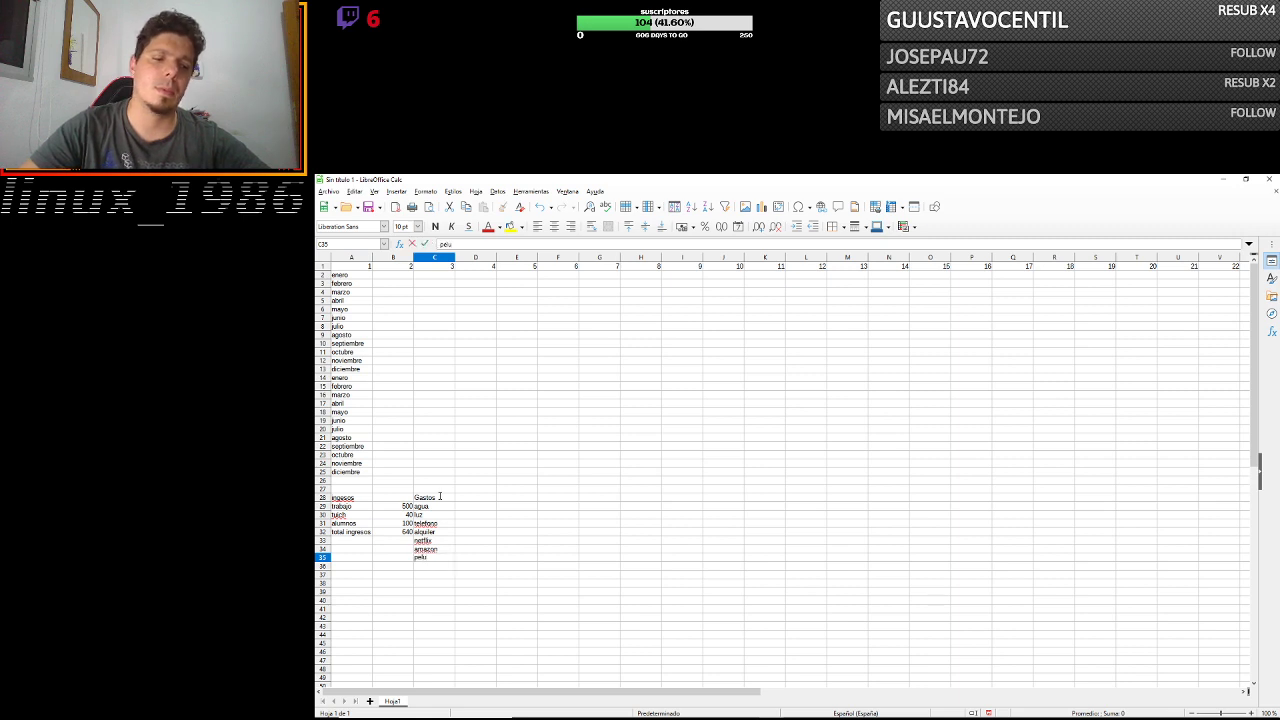
pyautogui.write('que')
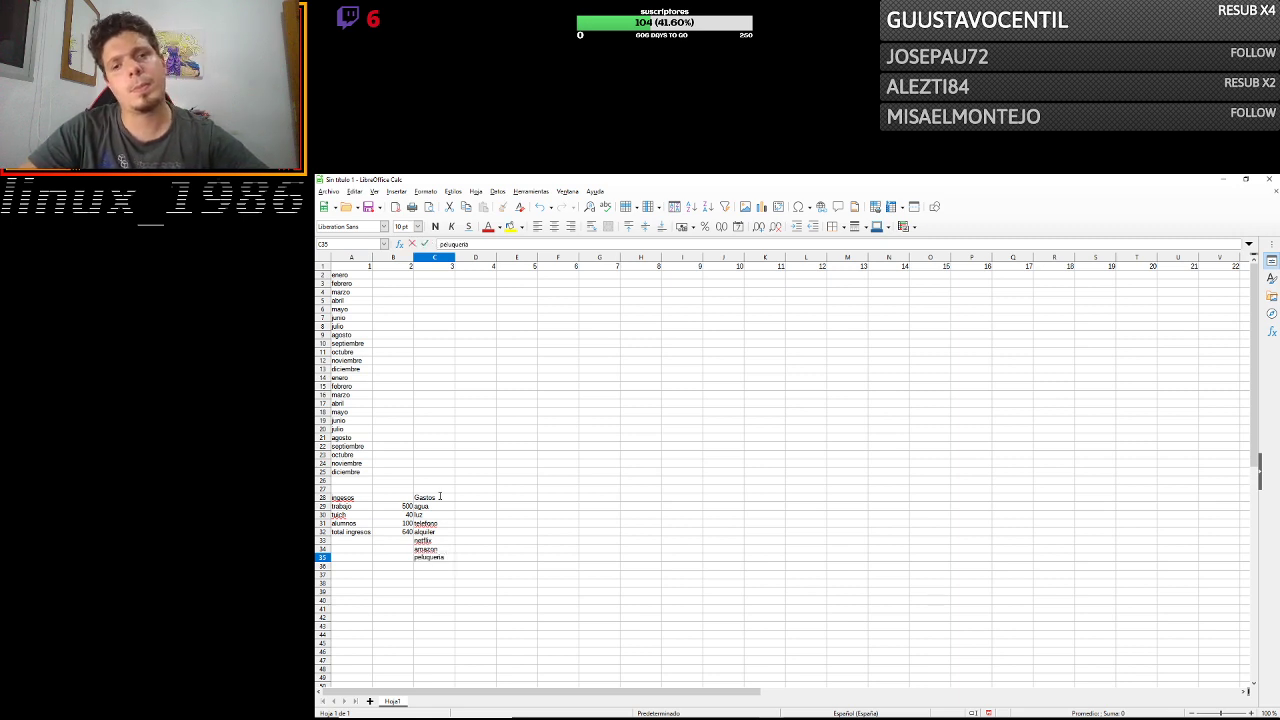
pyautogui.write('ria')
pyautogui.press('Return')
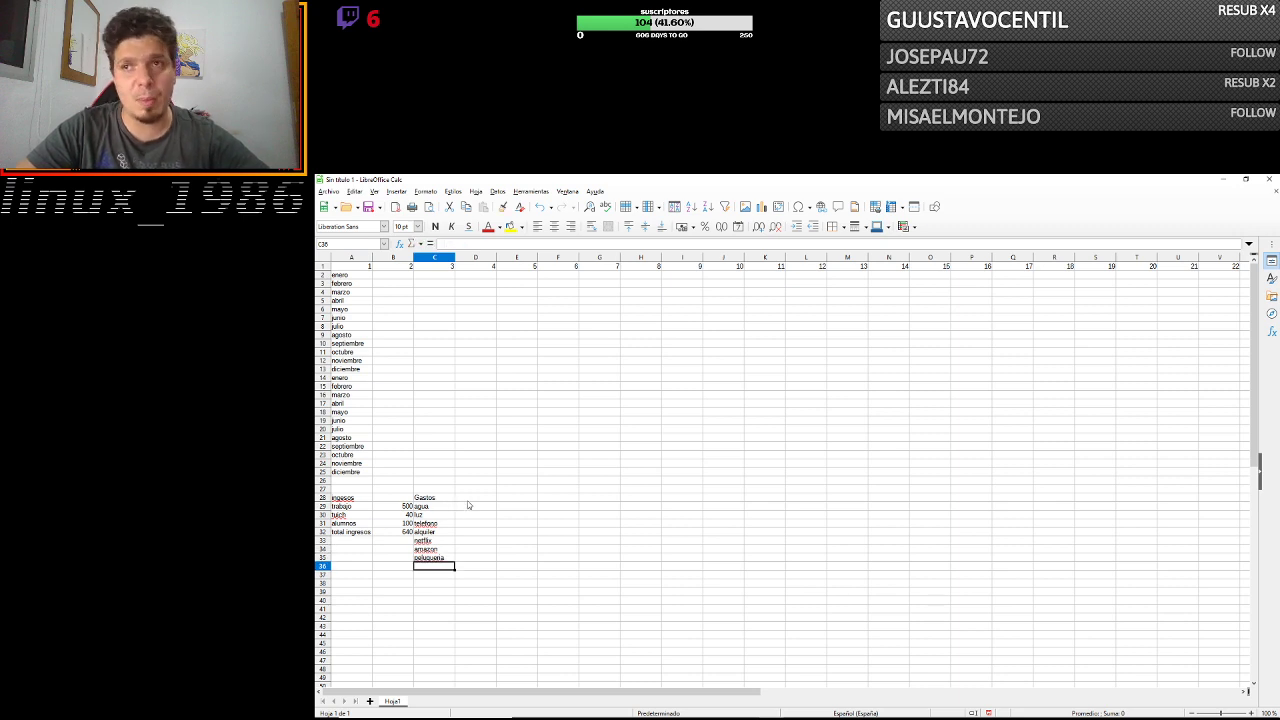
pyautogui.doubleClick(466, 506)
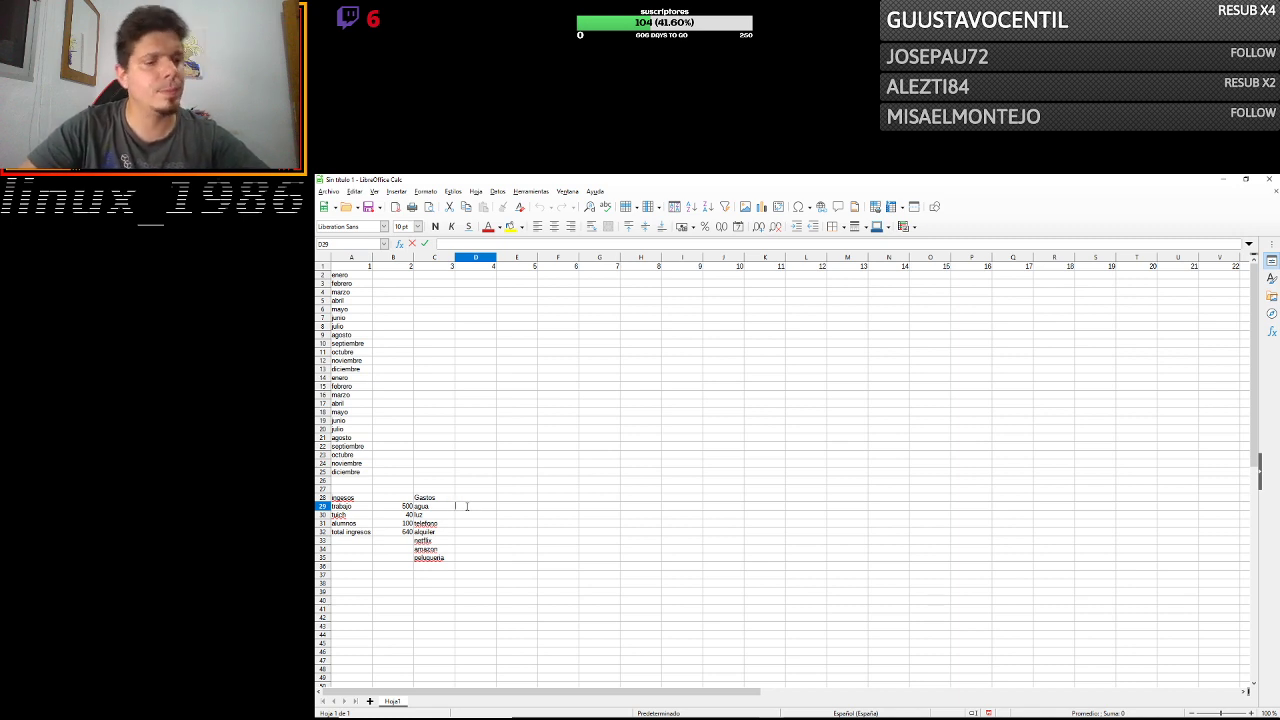
# Enter the amounts 25, 115 and 45 for agua, luz and telefono in column D.
pyautogui.write('1')
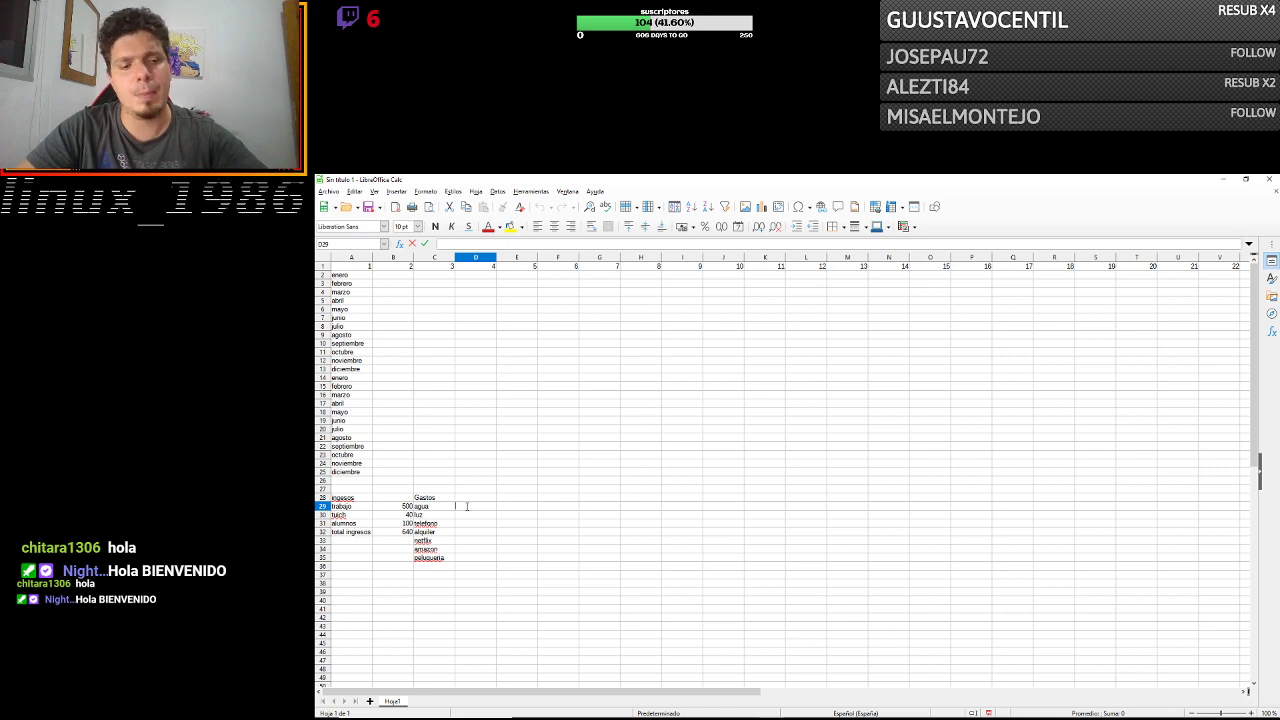
pyautogui.write('25')
pyautogui.press('Return')
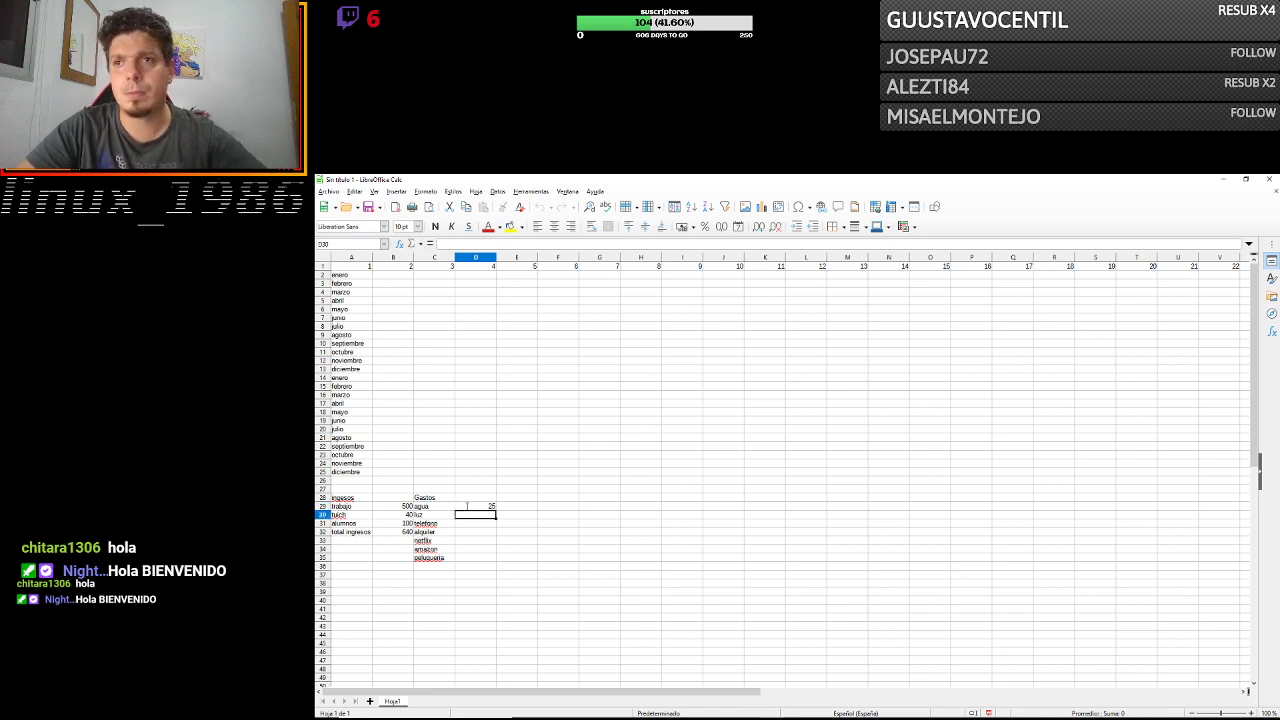
pyautogui.write('1')
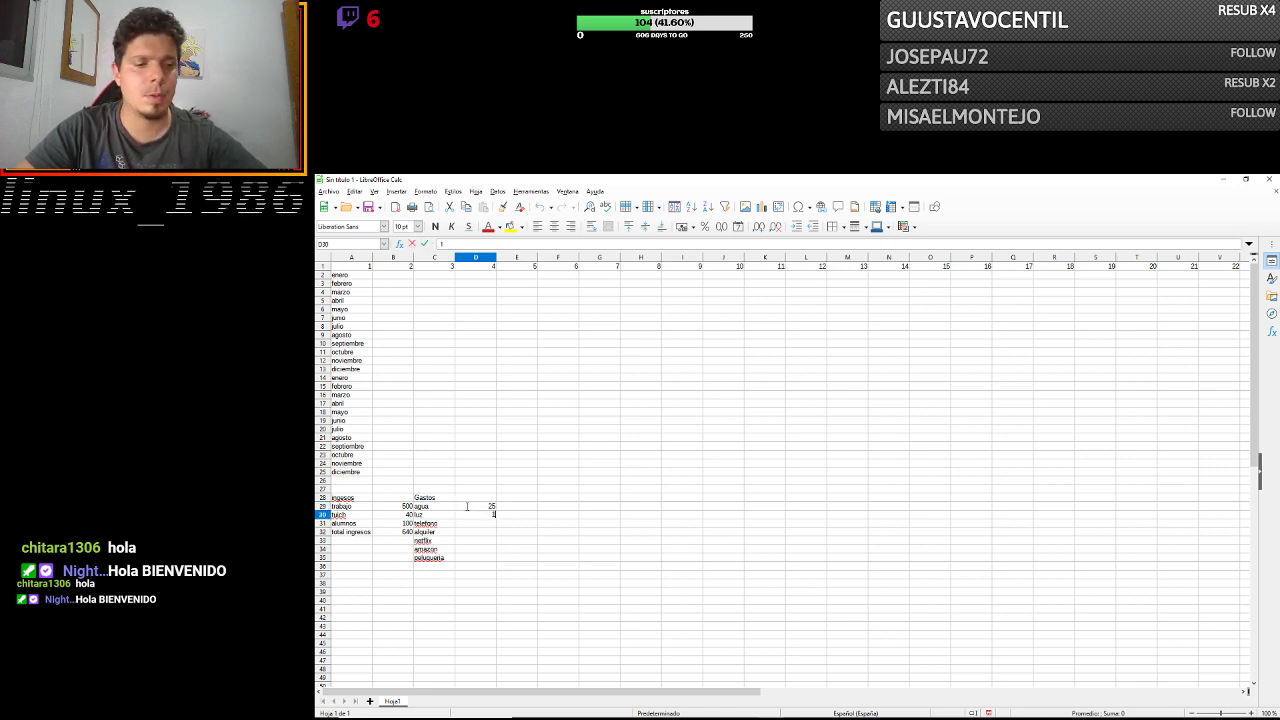
pyautogui.write('5')
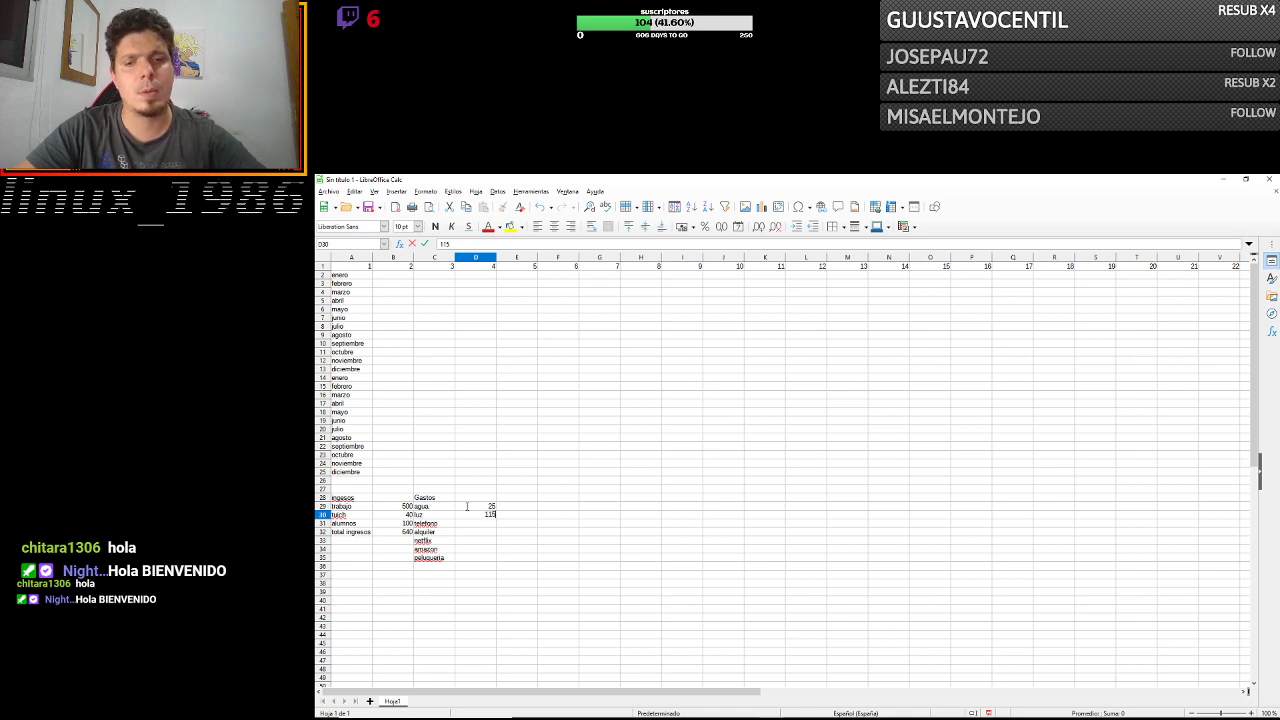
pyautogui.press('Return')
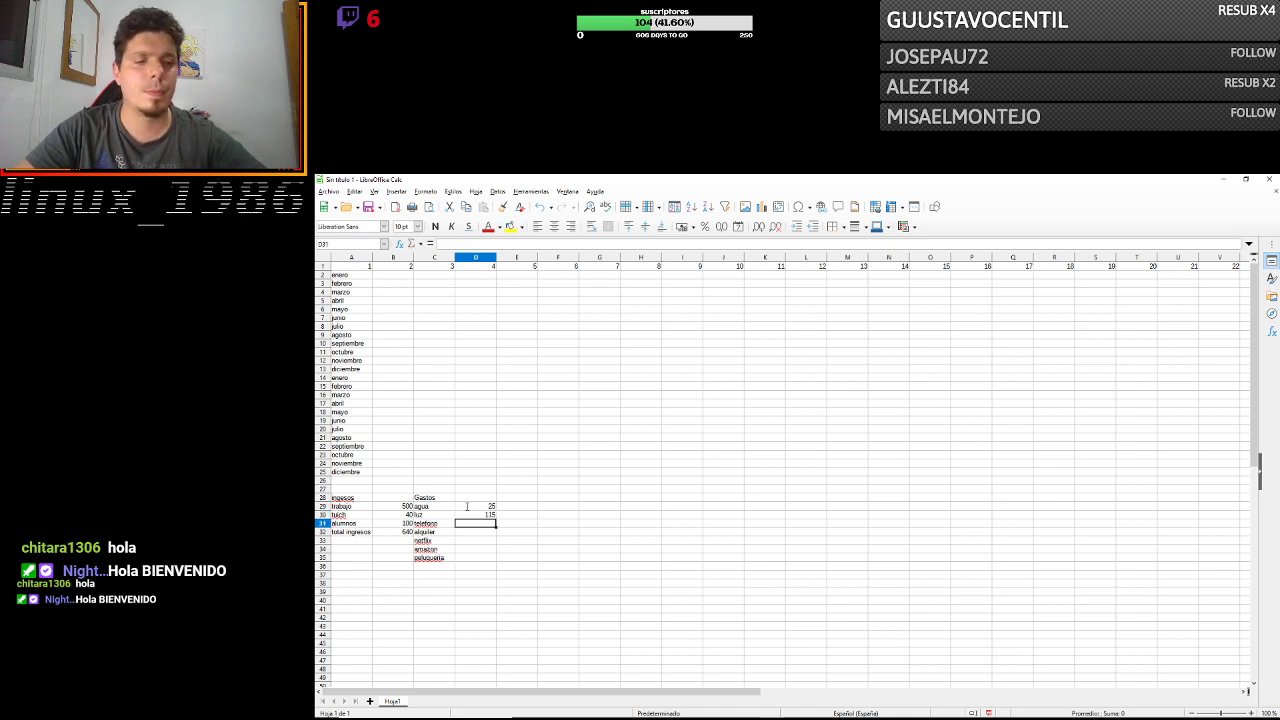
pyautogui.write('3')
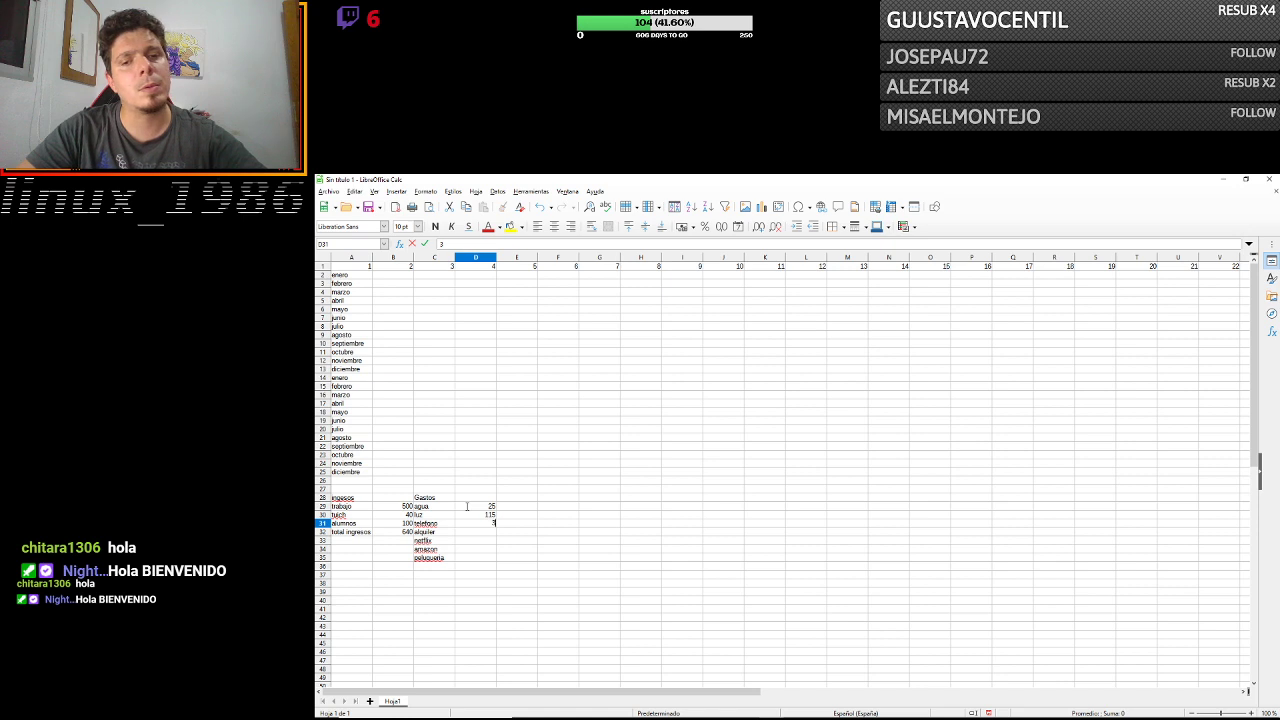
pyautogui.press('BackSpace')
pyautogui.write('4')
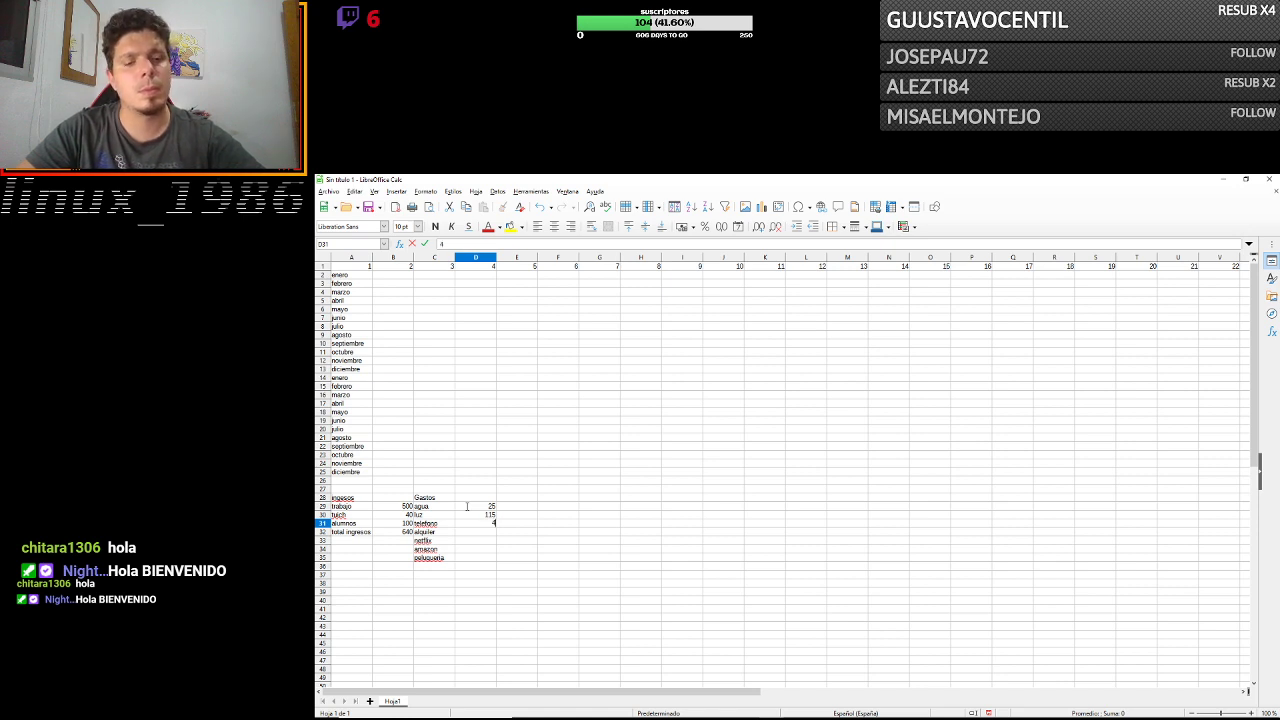
pyautogui.write('5')
pyautogui.press('Return')
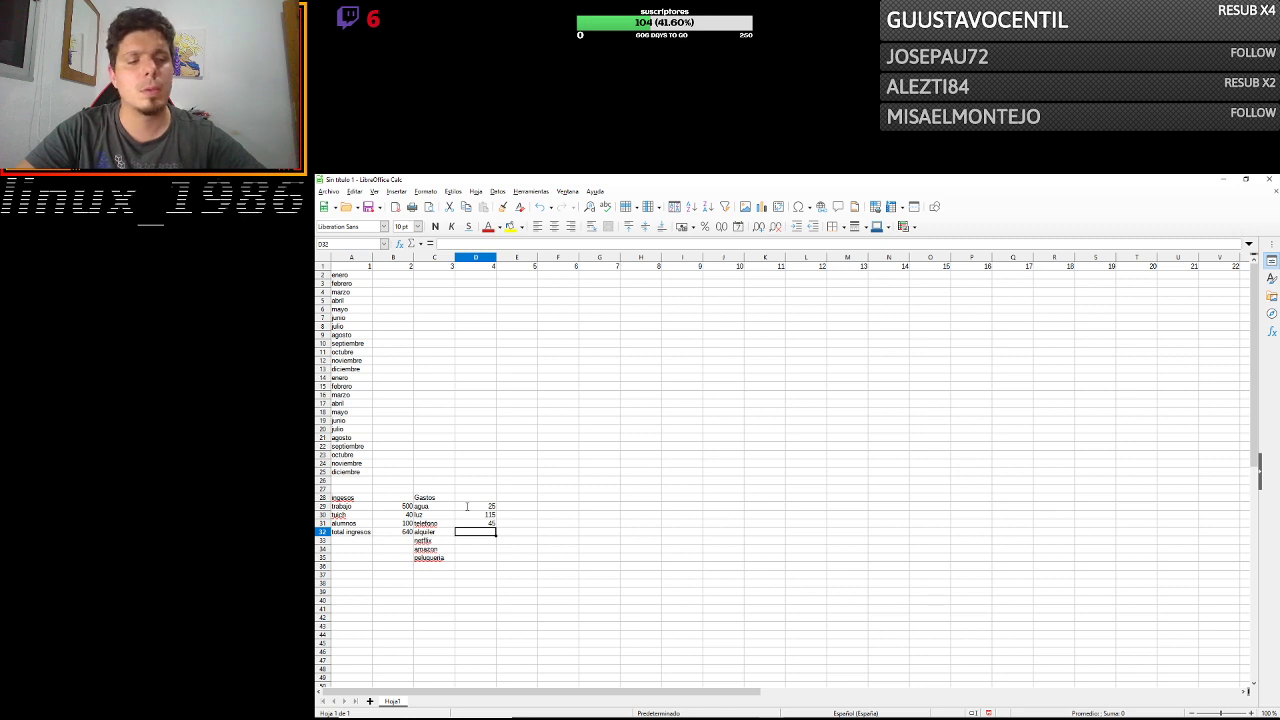
# Enter 450, 6, 12 and 6 for the remaining expenses in column D.
pyautogui.write('450')
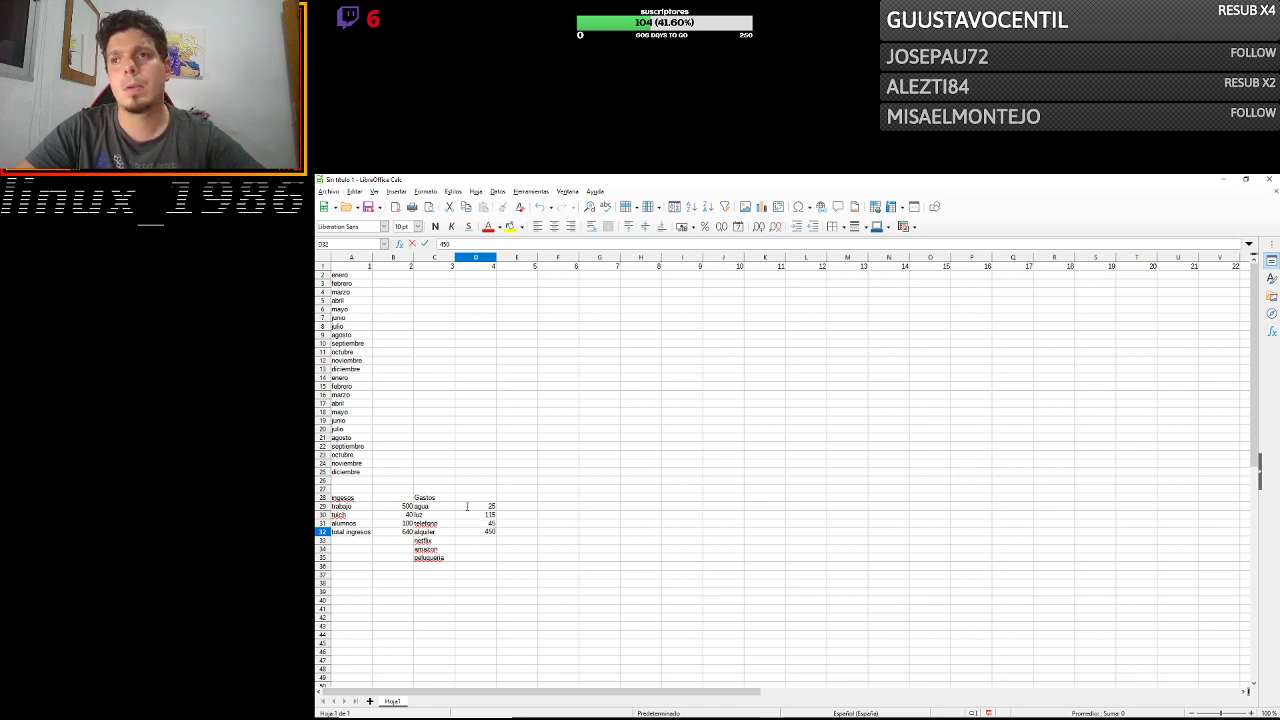
pyautogui.press('Return')
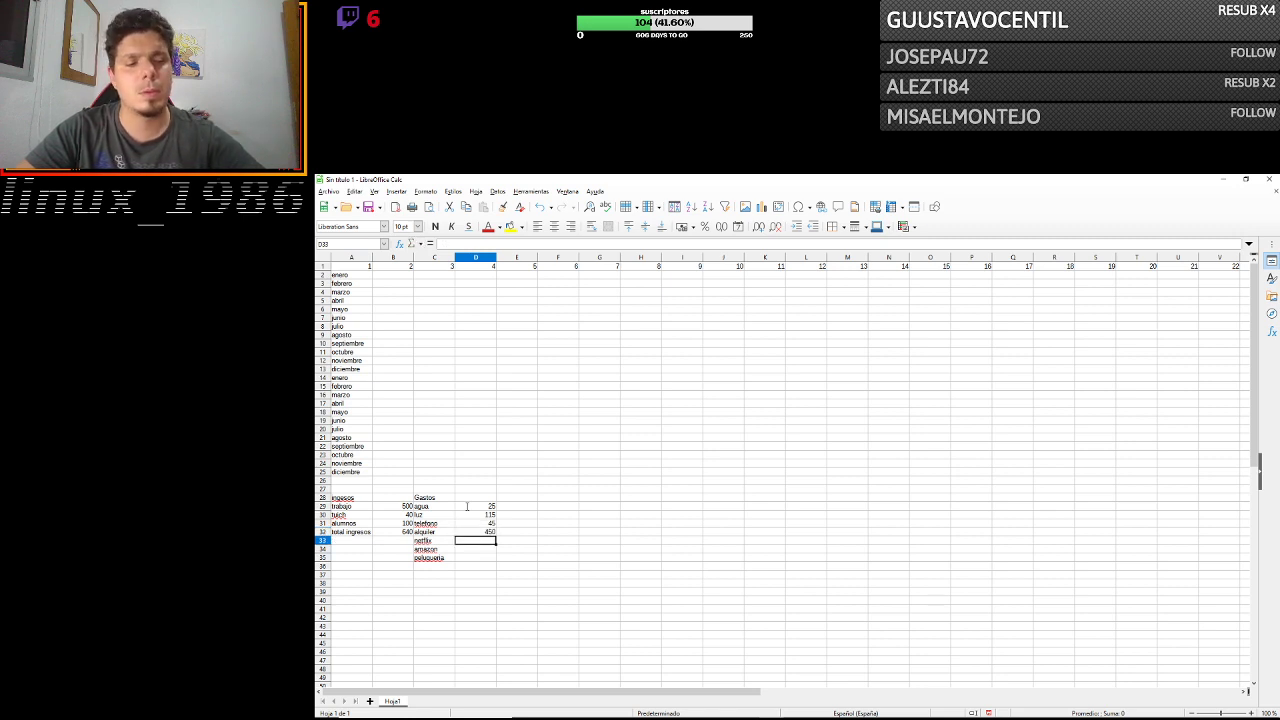
pyautogui.write('6')
pyautogui.press('Return')
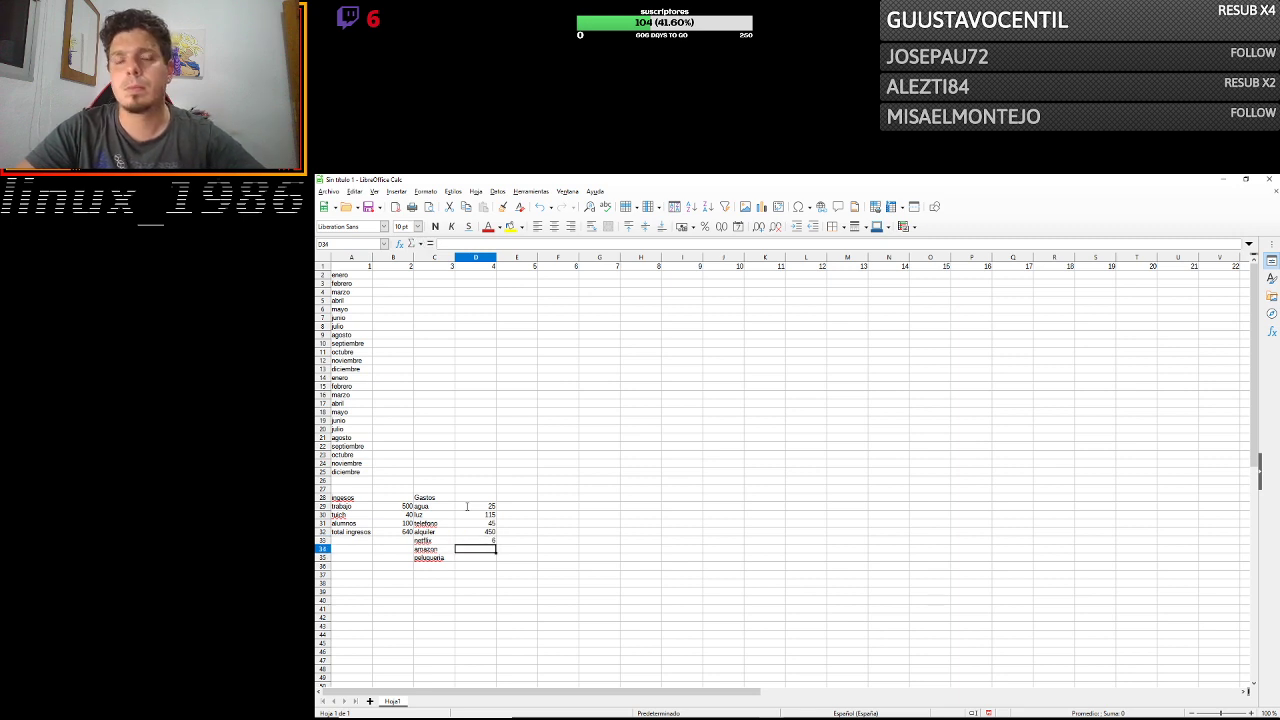
pyautogui.write('12')
pyautogui.press('Return')
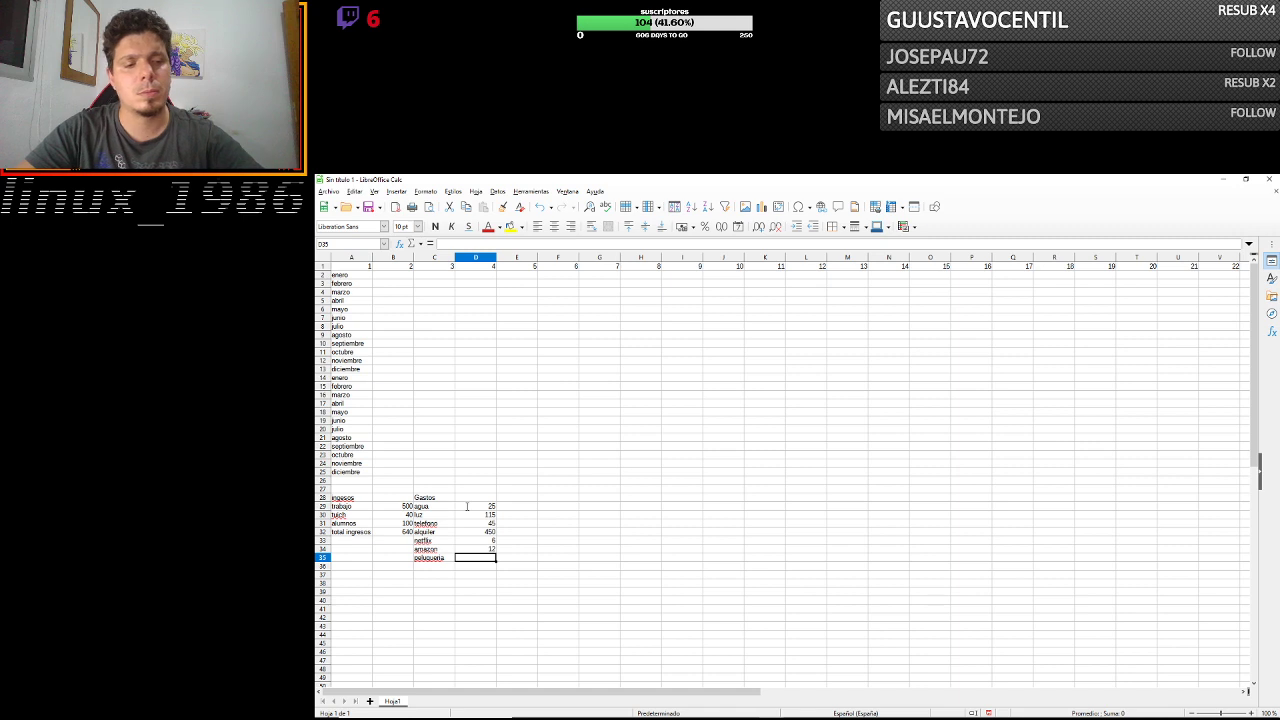
pyautogui.write('6')
pyautogui.press('Return')
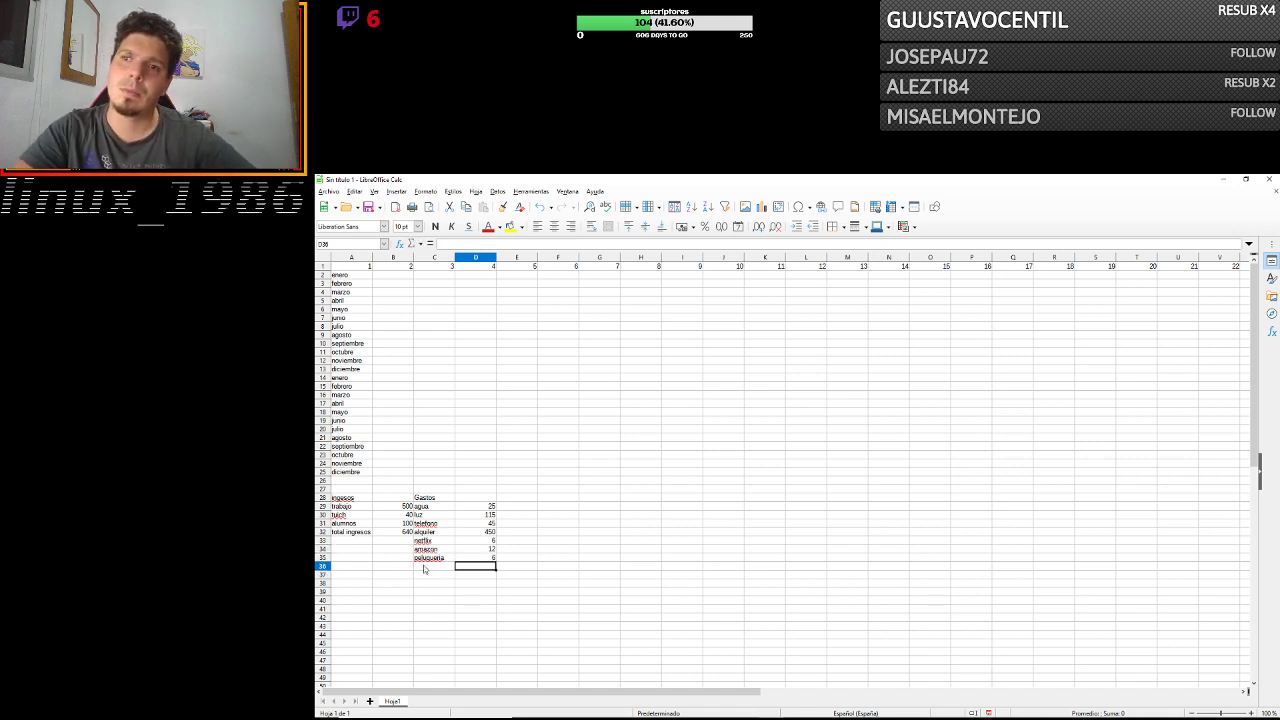
pyautogui.doubleClick(423, 565)
# Label C36 total gastos and enter =SUMA(D29:D35) in D36, accepting the suggested correction, giving 659.
pyautogui.write('t')
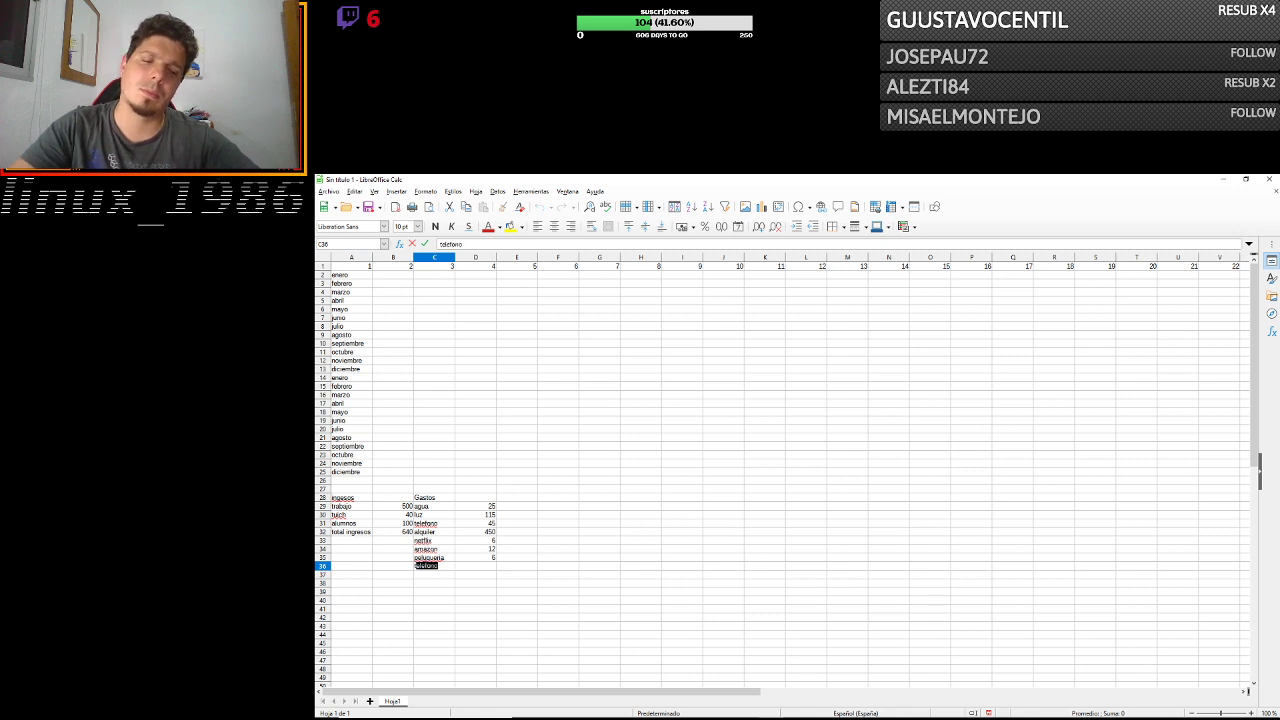
pyautogui.write('otal gas')
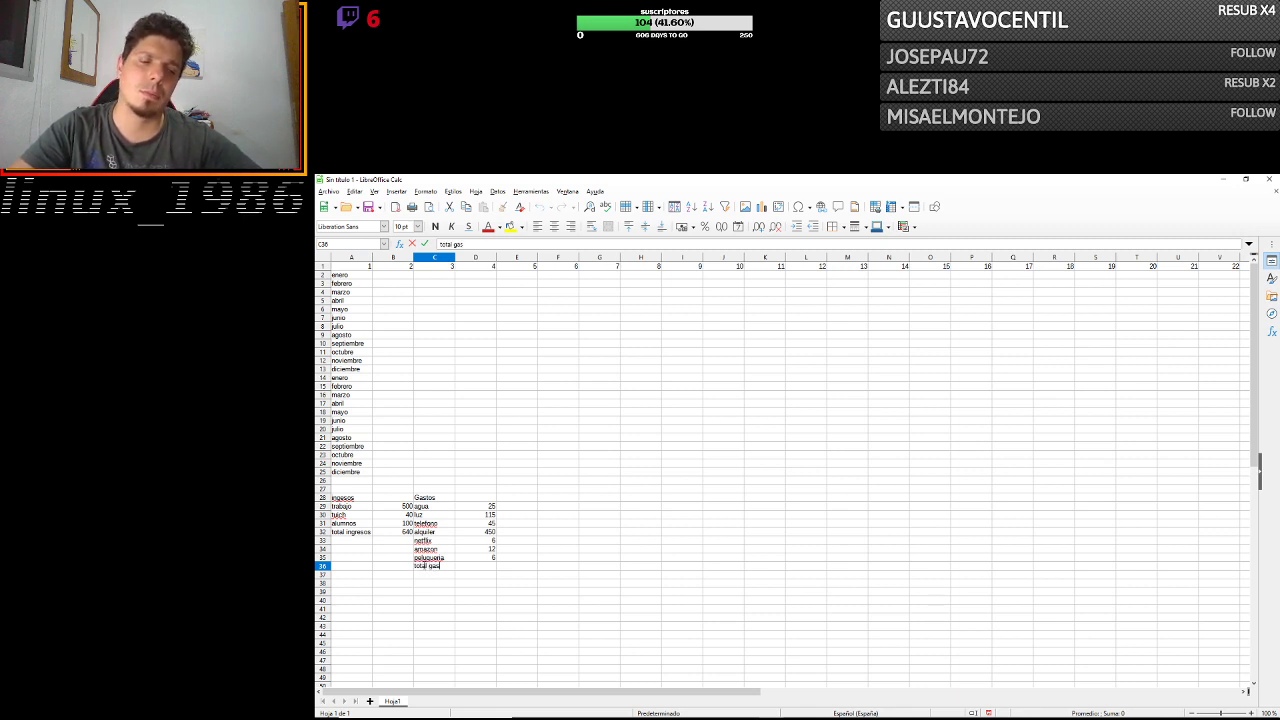
pyautogui.write('tos')
pyautogui.press('Return')
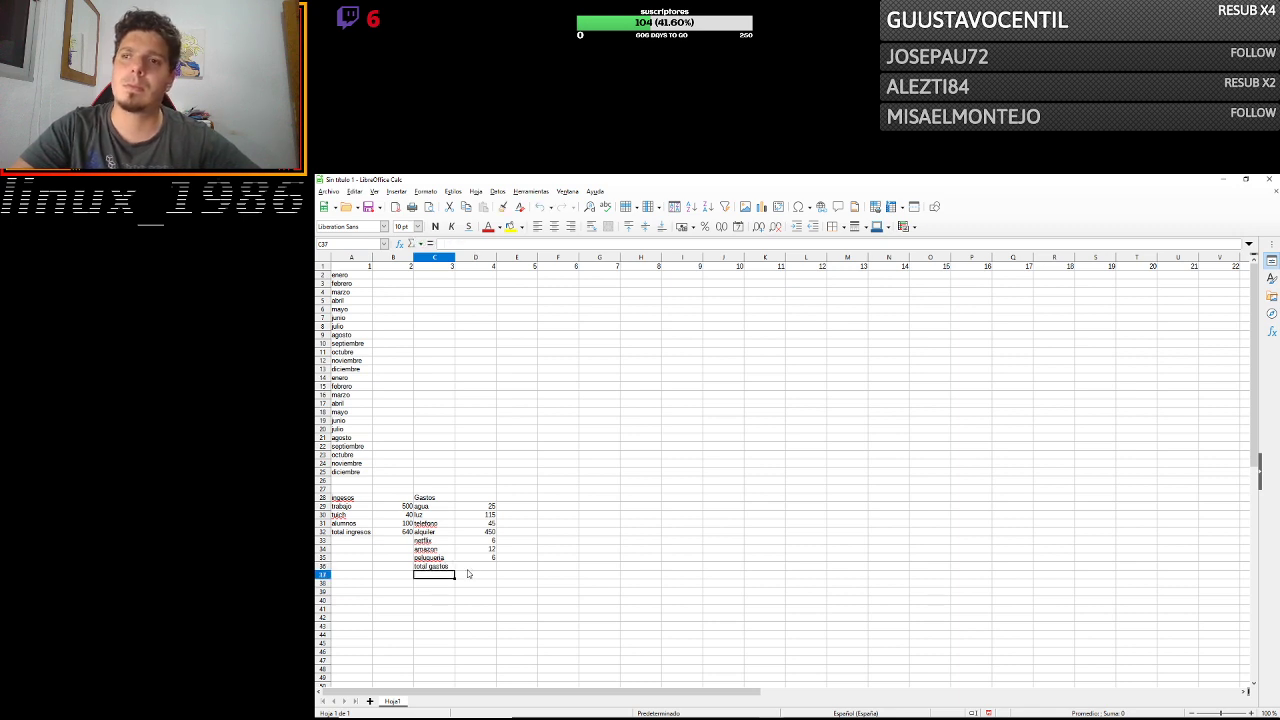
pyautogui.doubleClick(482, 566)
pyautogui.write('=')
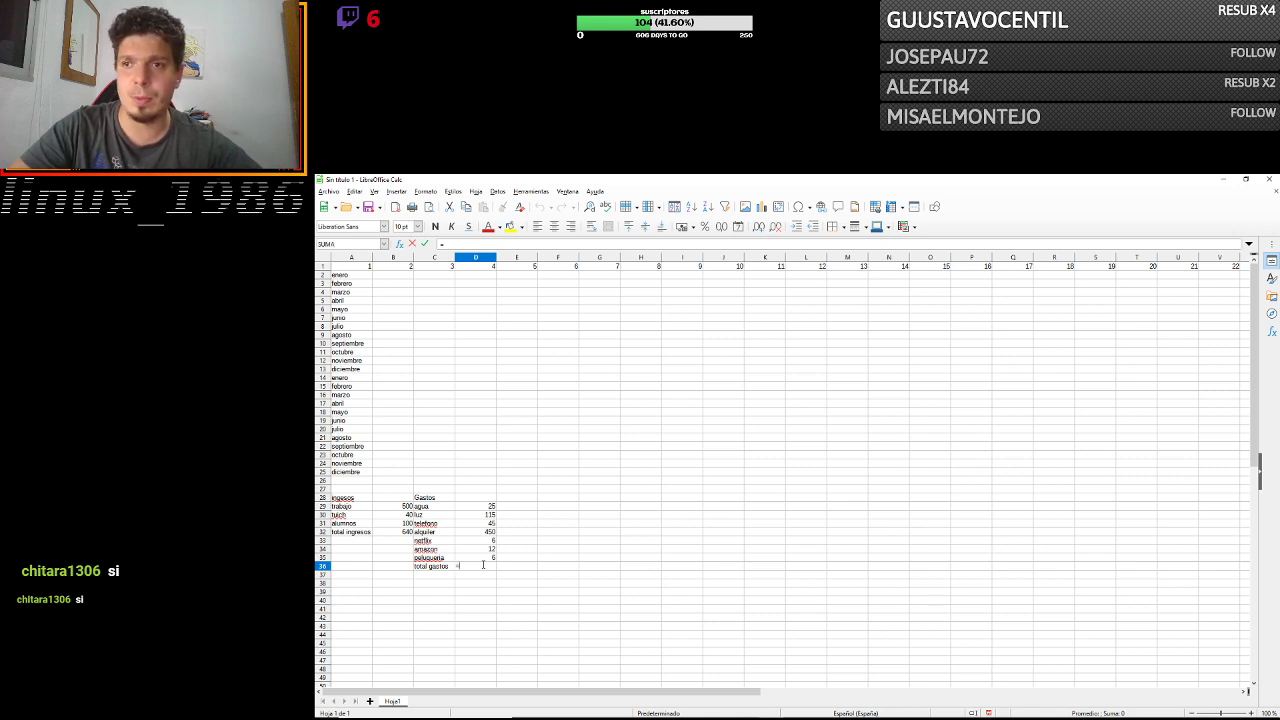
pyautogui.write('SEC(')
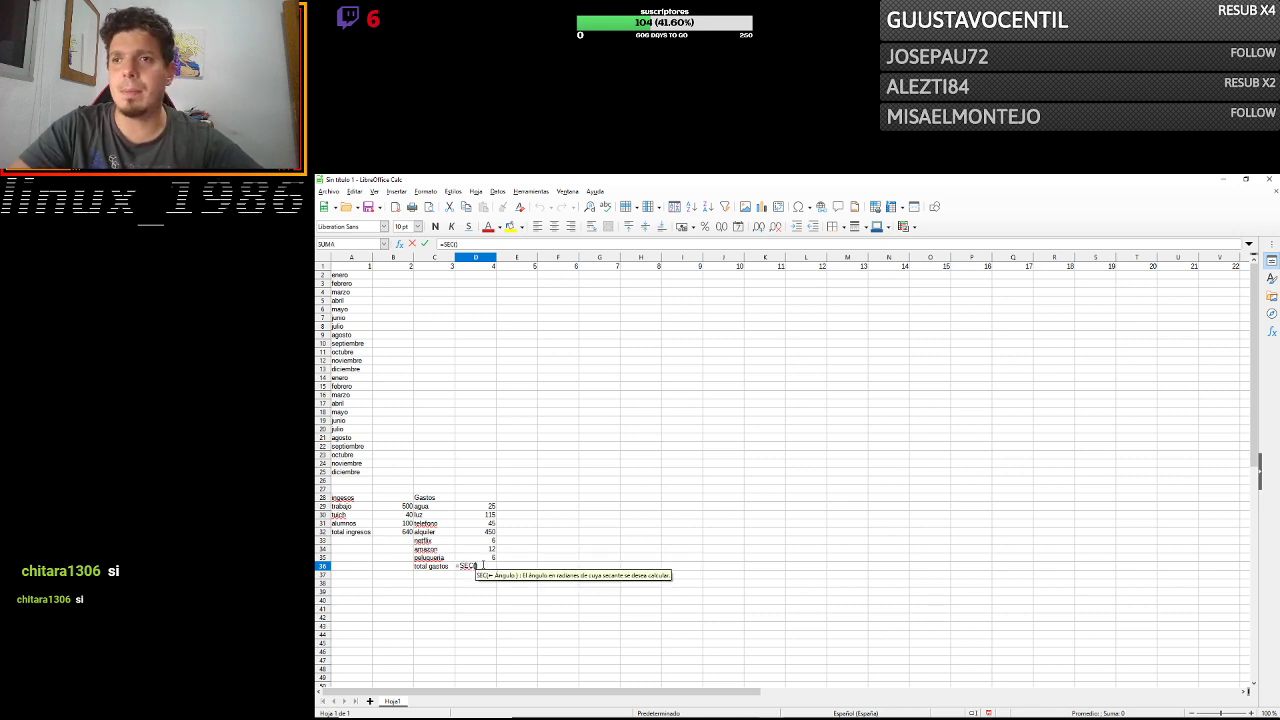
pyautogui.press('BackSpace')
pyautogui.press('BackSpace')
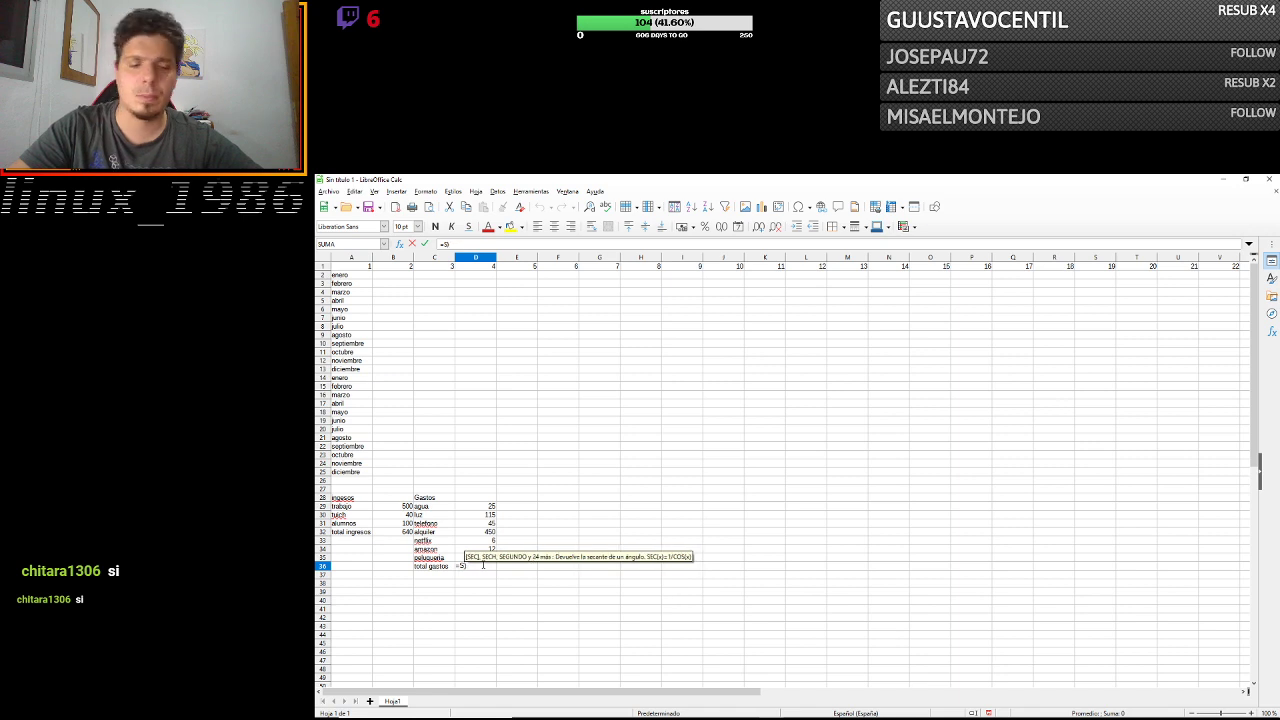
pyautogui.write('UMA(')
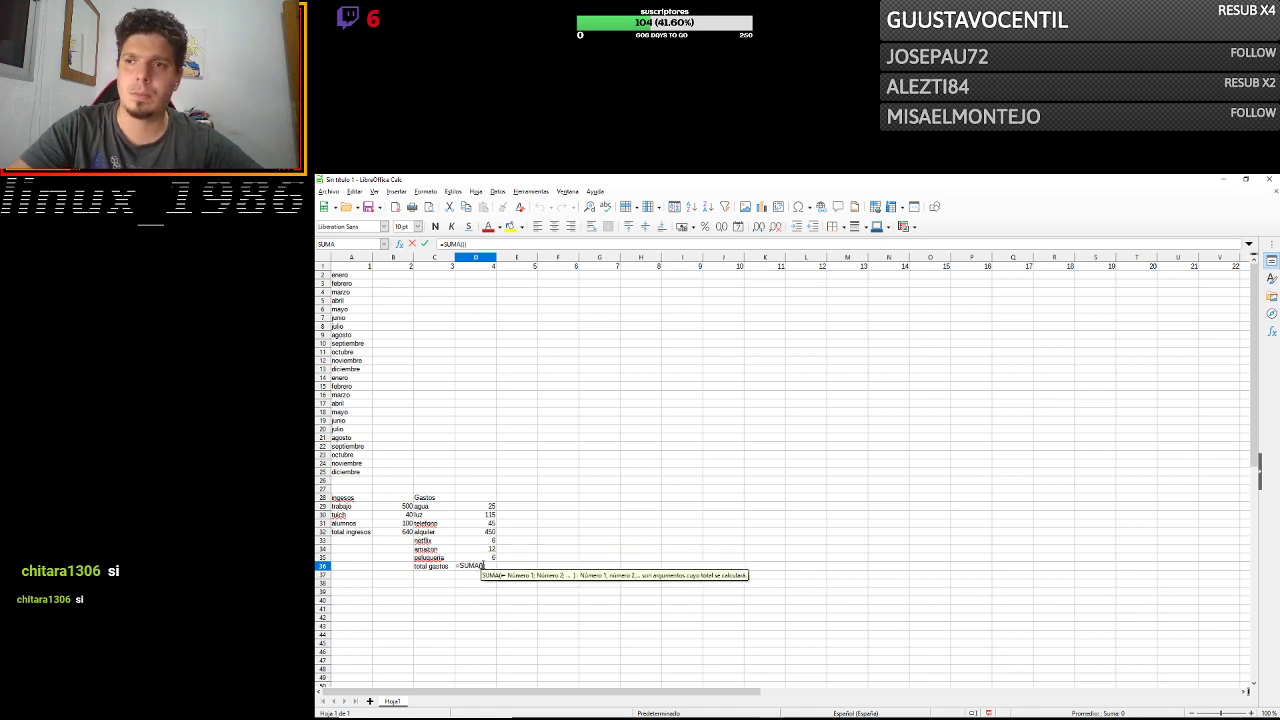
pyautogui.moveTo(493, 508); pyautogui.dragTo(493, 558)
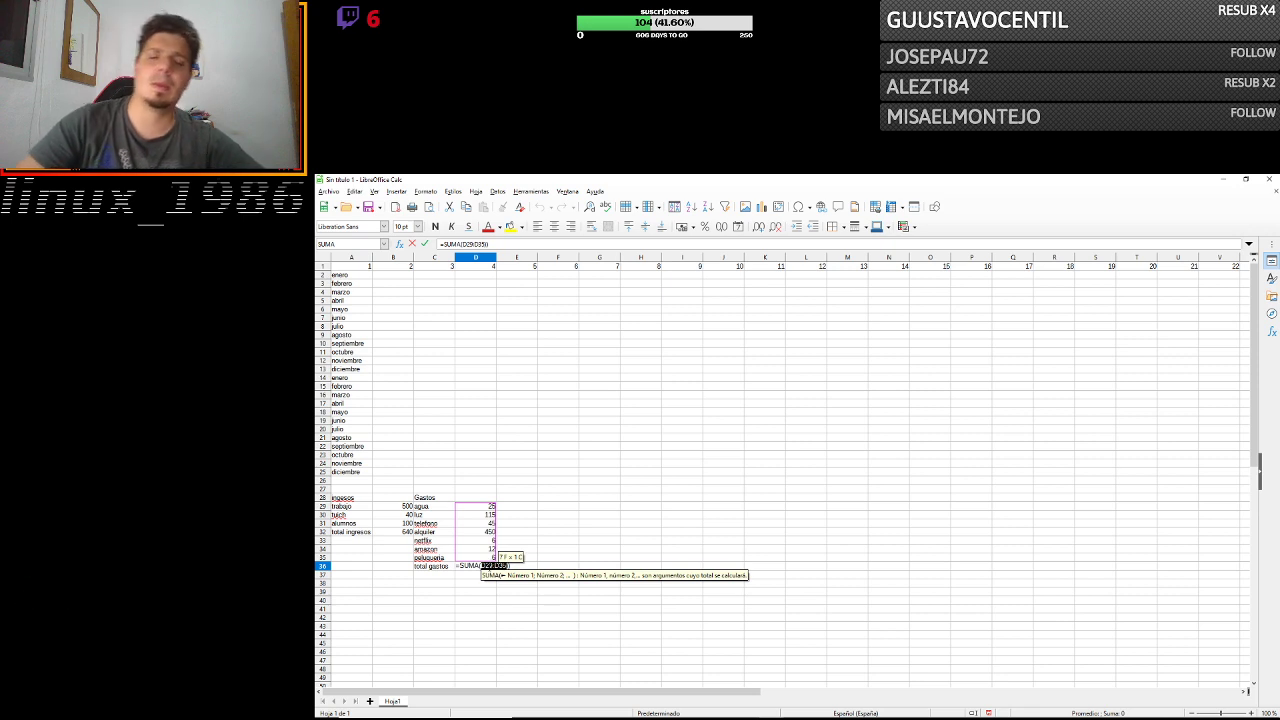
pyautogui.press('Return')
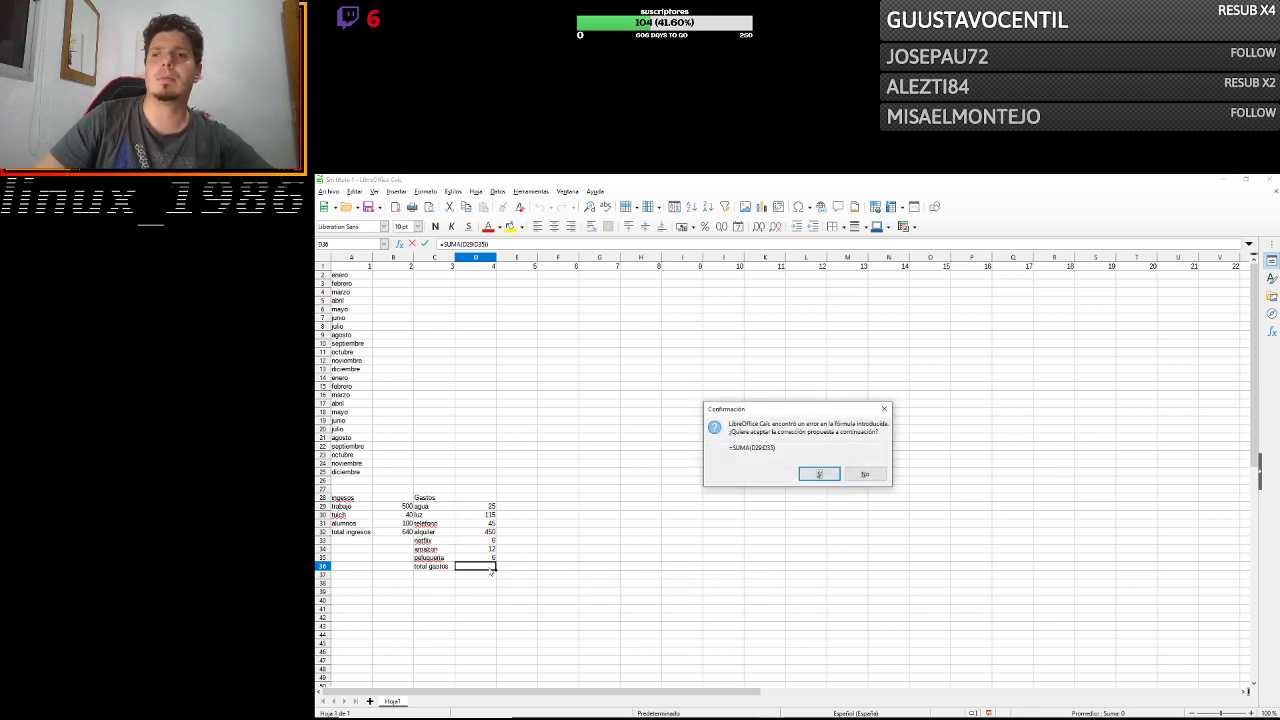
pyautogui.press('Return')
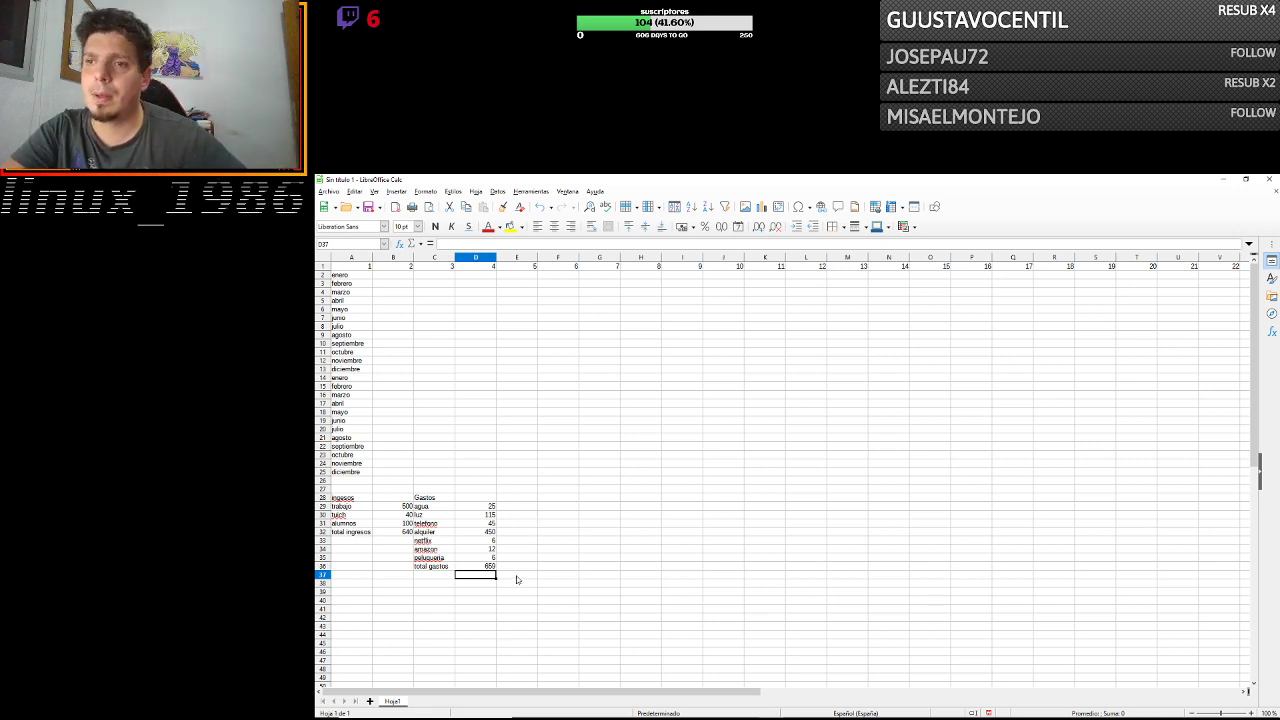
pyautogui.doubleClick(520, 574)
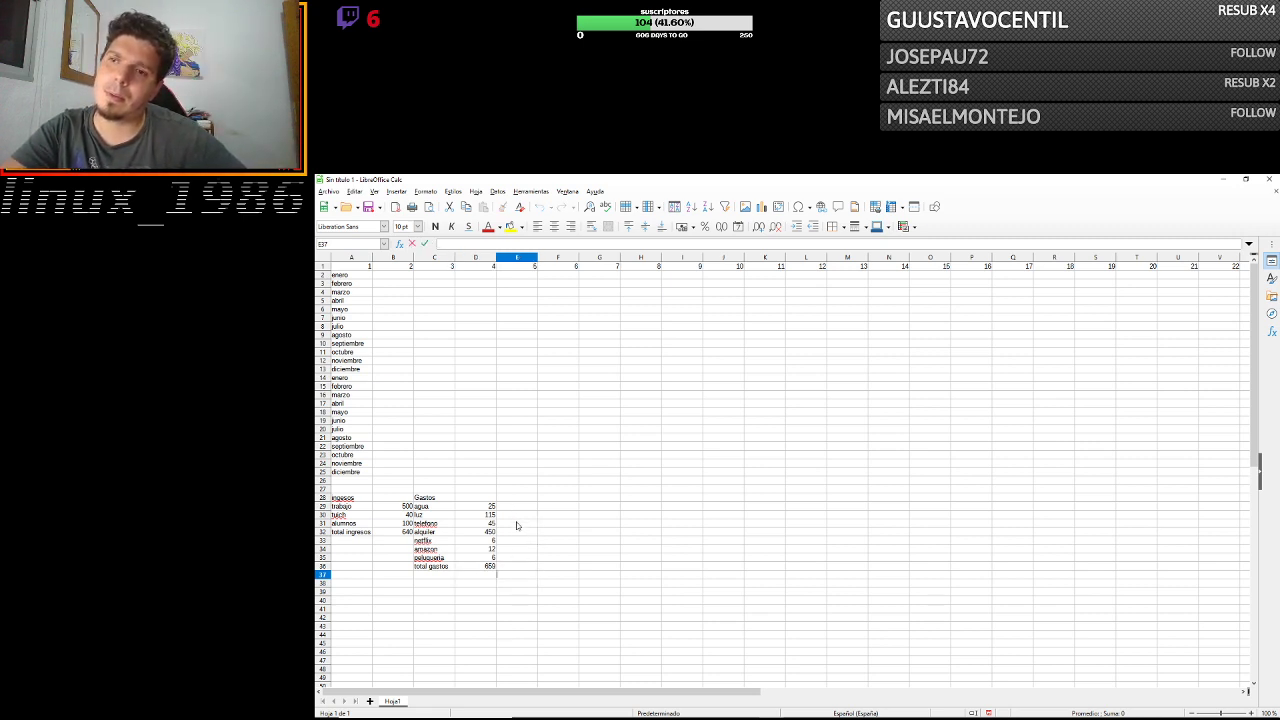
# Type cuenta del mes in A38 and merge and center it across A38:B38.
pyautogui.click(354, 583)
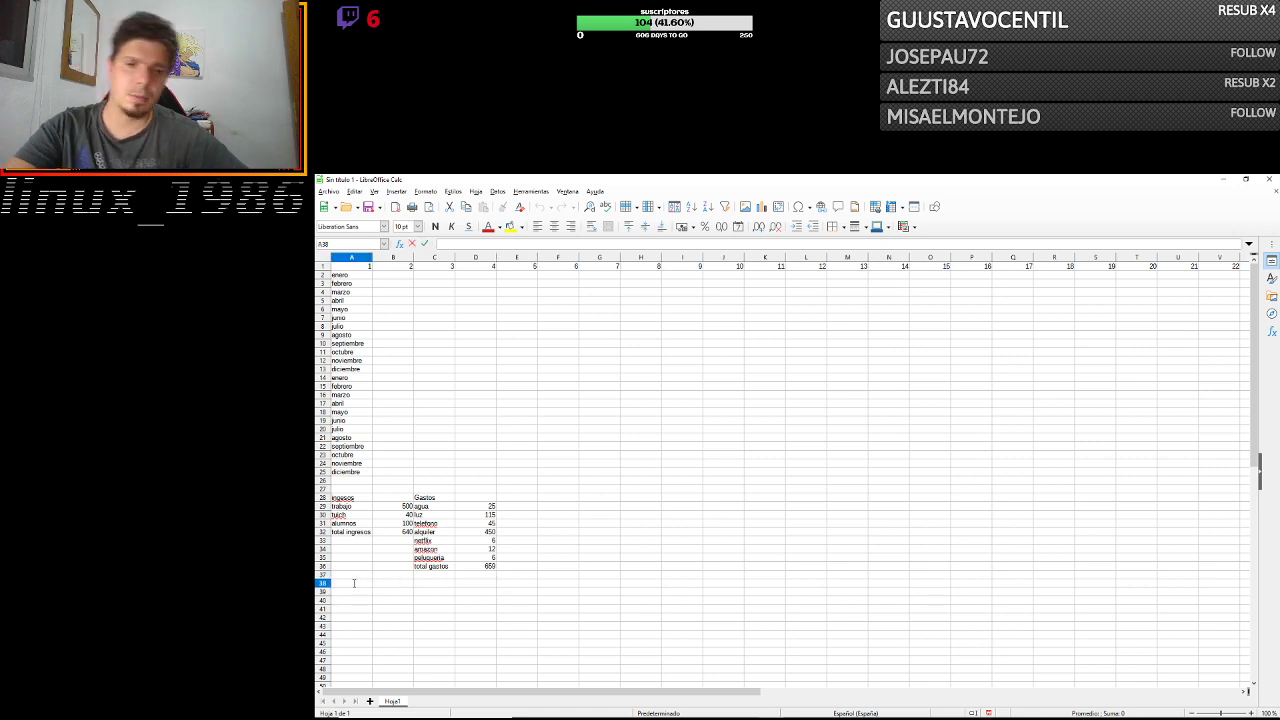
pyautogui.write('cuenta')
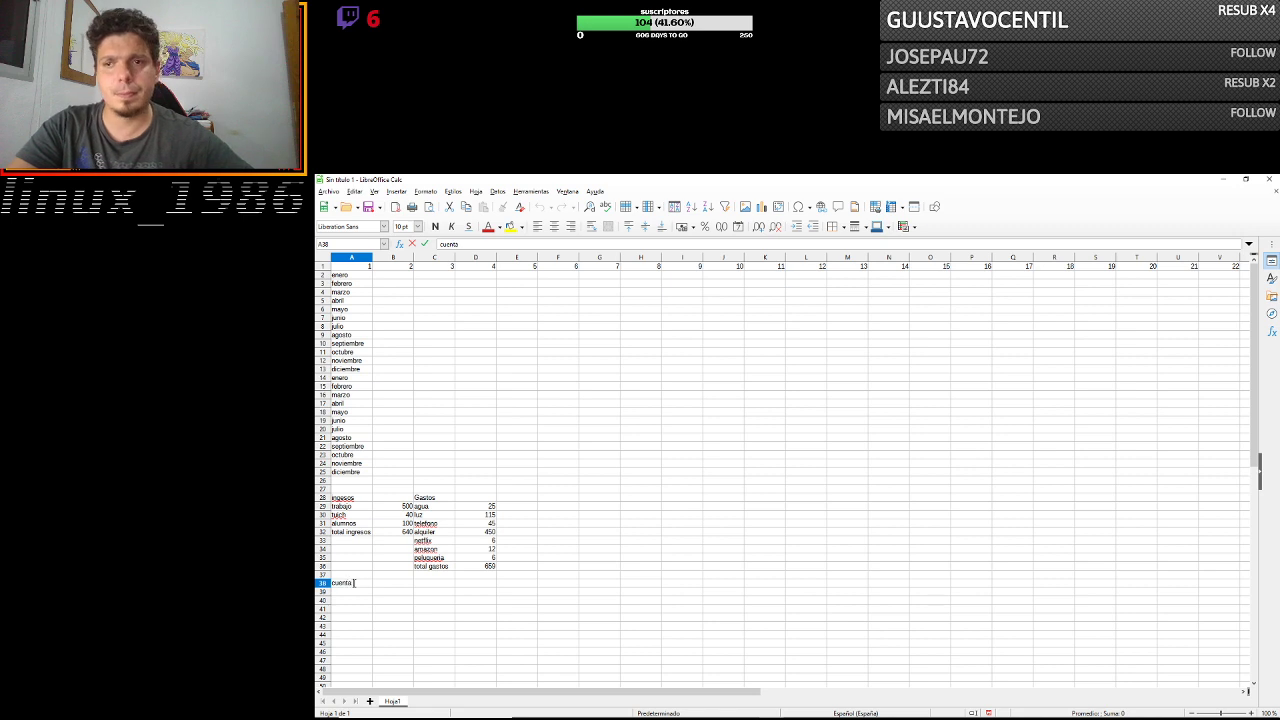
pyautogui.write(' del')
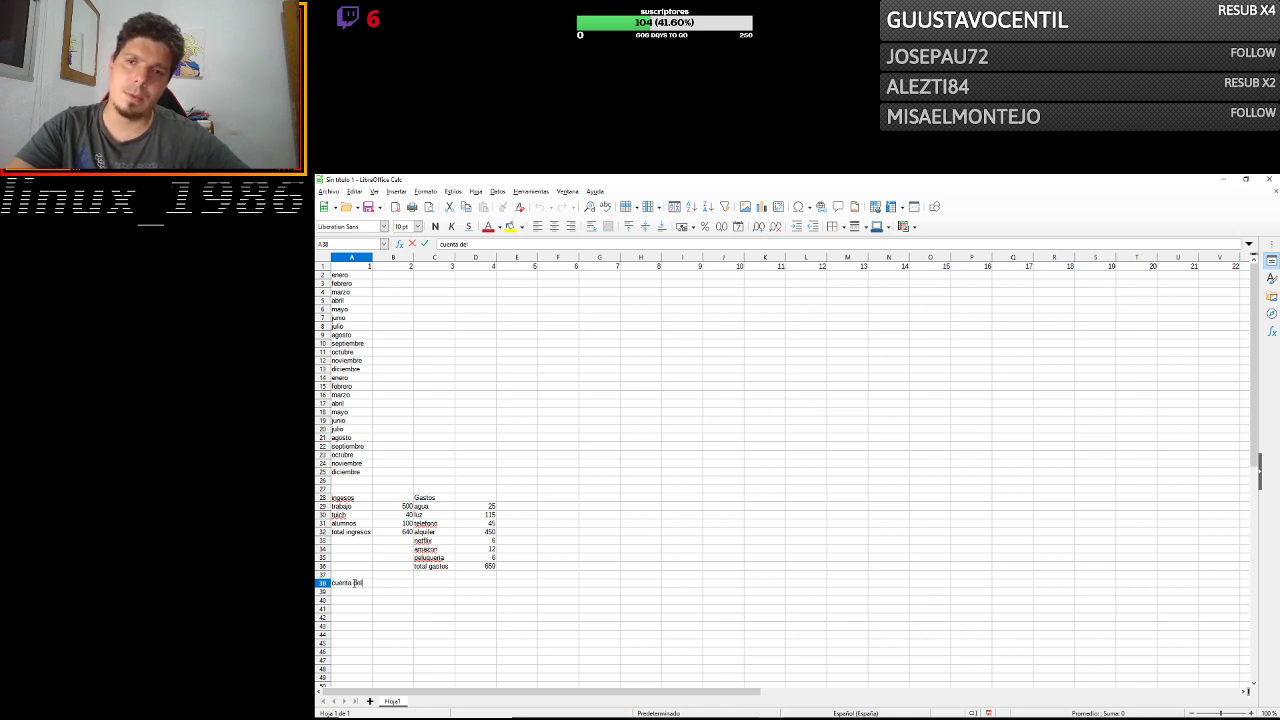
pyautogui.write(' mes')
pyautogui.press('Return')
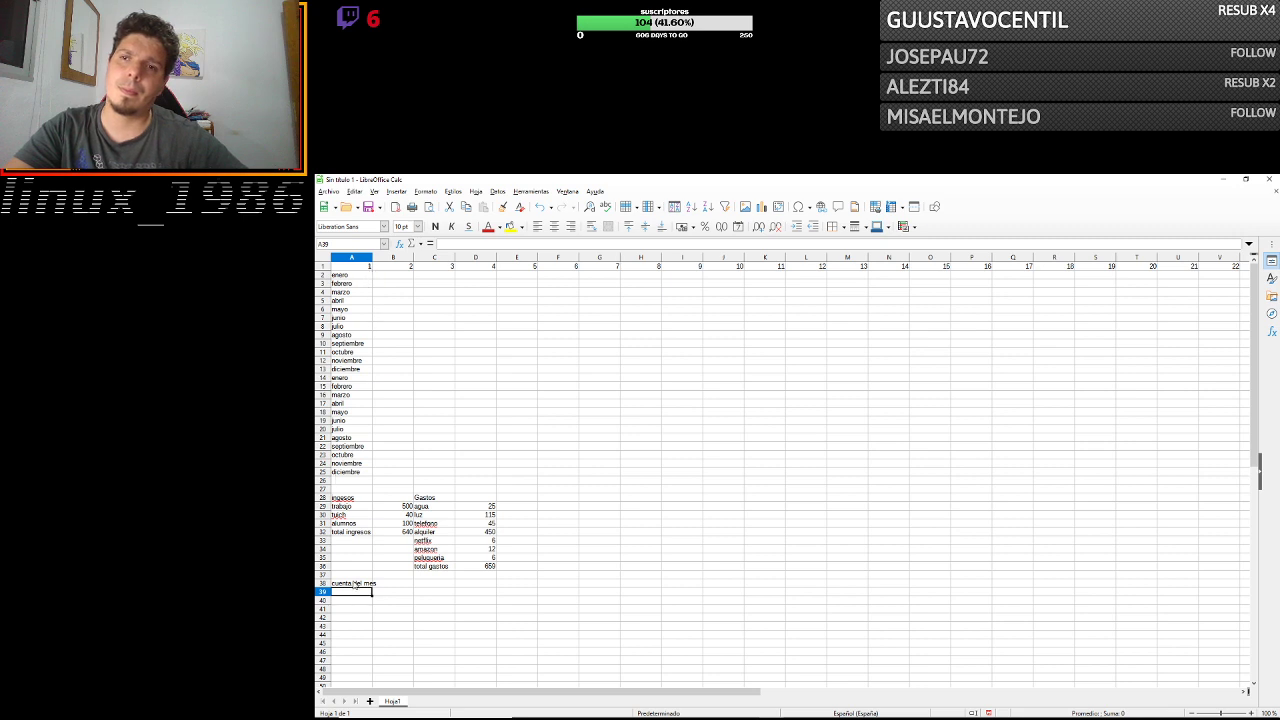
pyautogui.moveTo(354, 584); pyautogui.dragTo(385, 585)
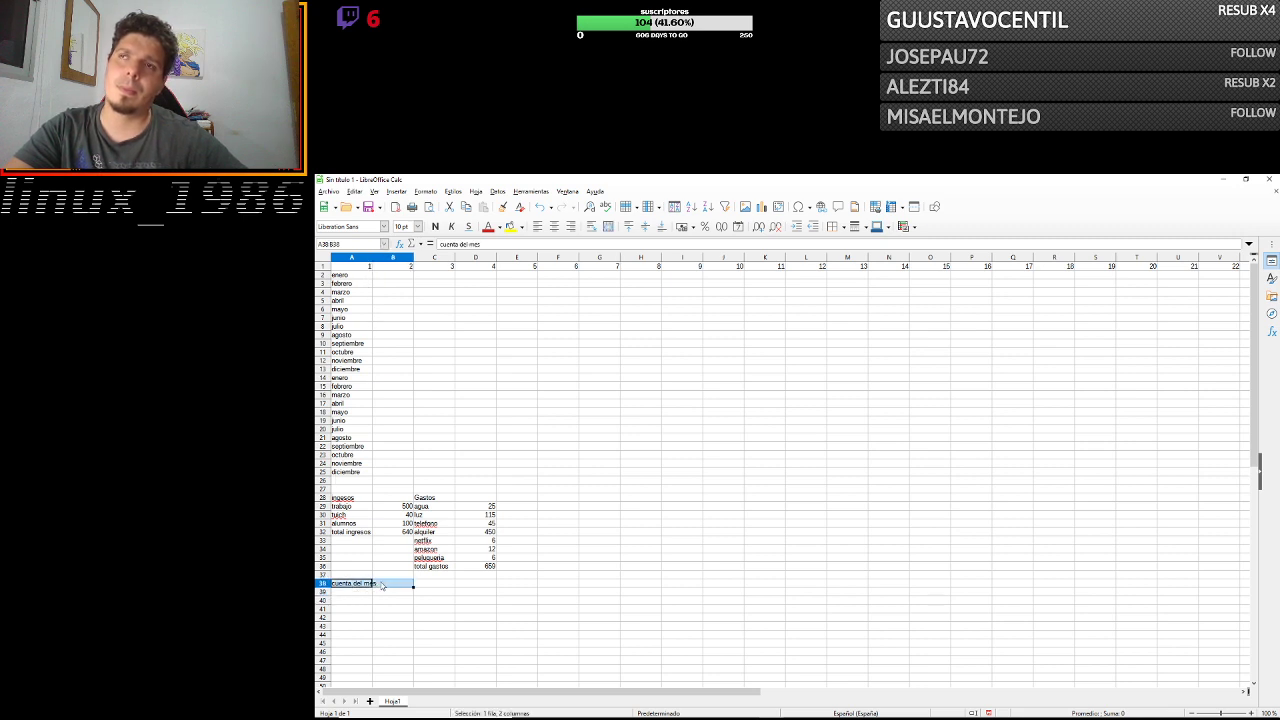
pyautogui.click(608, 226)
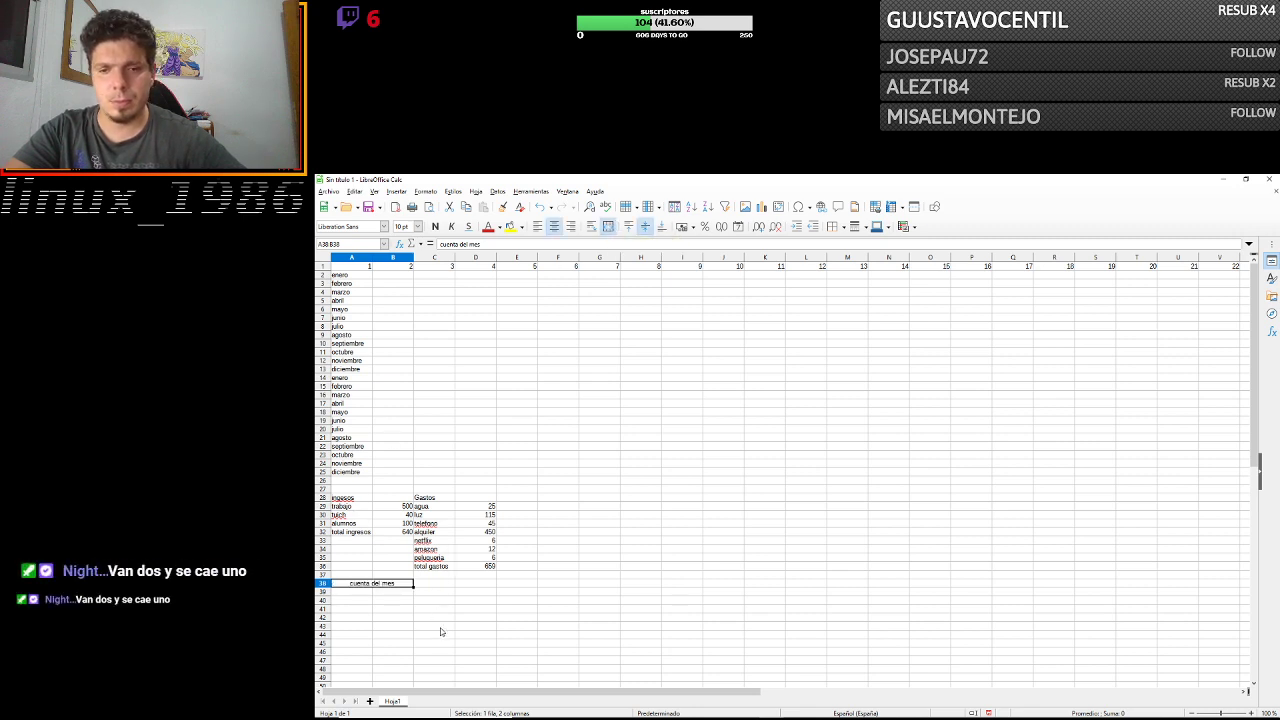
# Enter =B32-D36 in C38 to show the monthly balance of -19.
pyautogui.doubleClick(435, 584)
pyautogui.write('=')
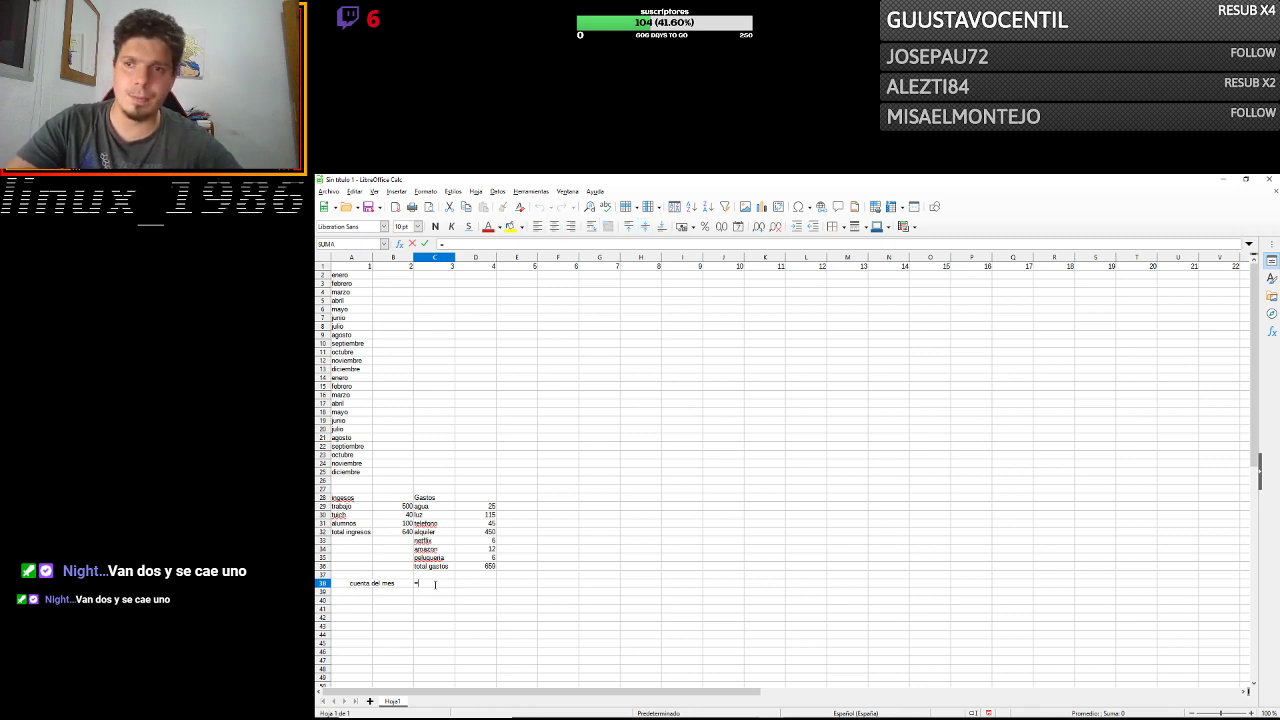
pyautogui.click(407, 532)
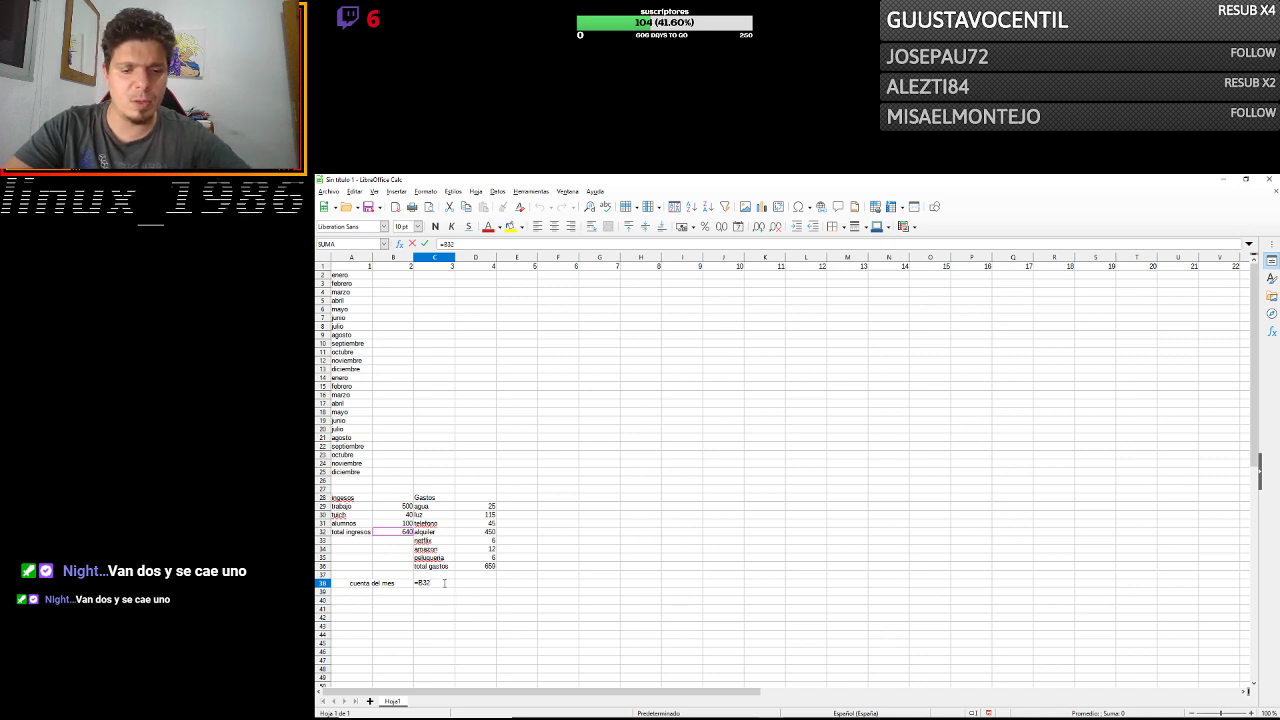
pyautogui.write('-')
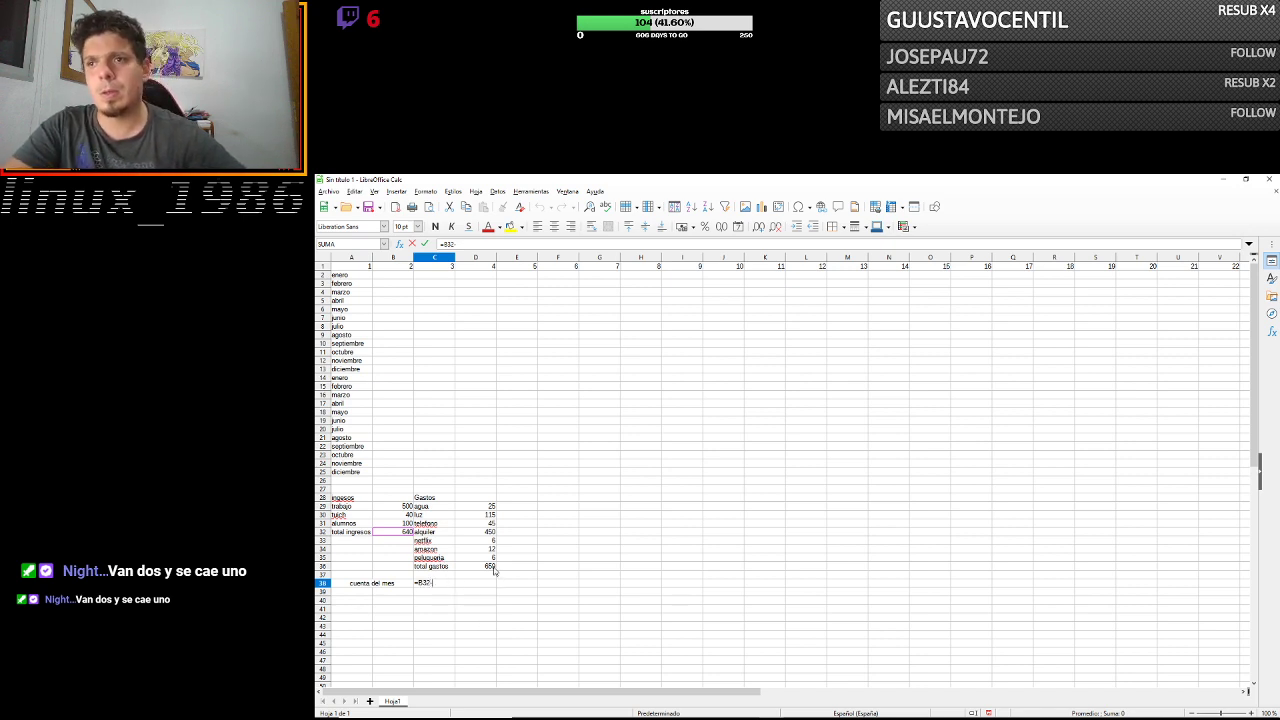
pyautogui.click(492, 567)
pyautogui.press('Return')
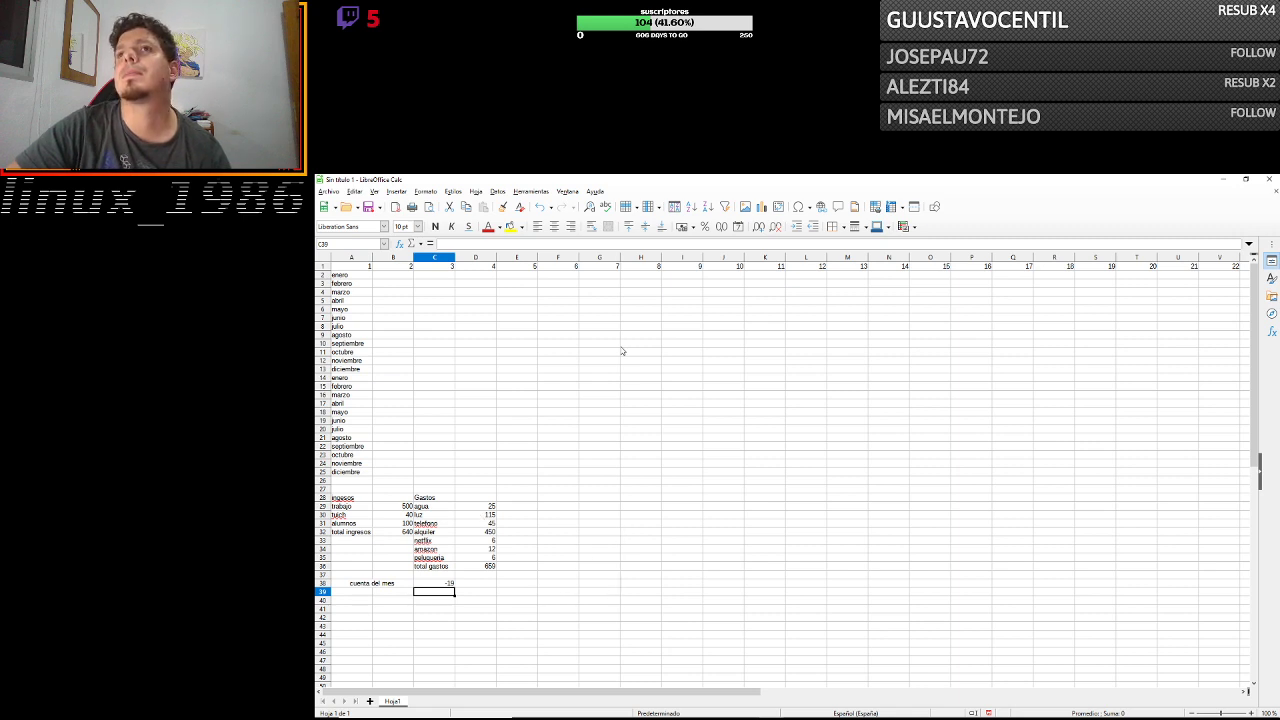
# Insert a chart from empty cell F12 through the chart wizard, keeping data series in rows.
pyautogui.click(558, 359)
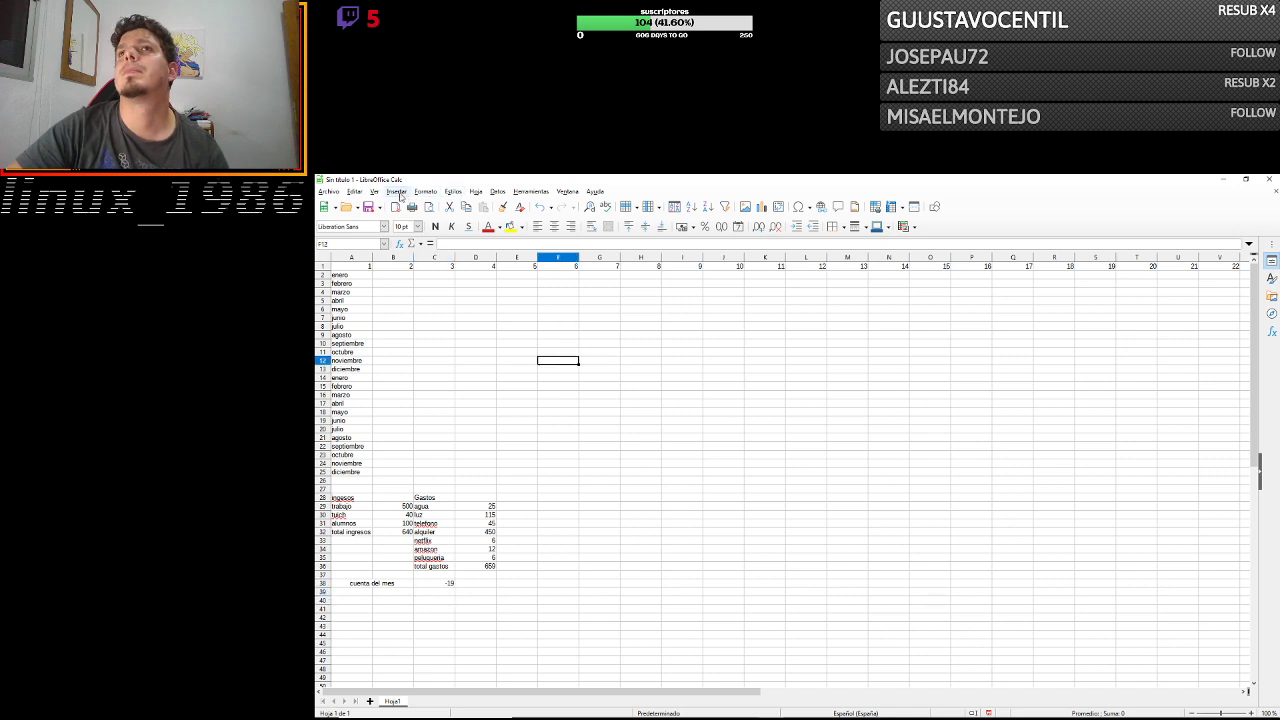
pyautogui.click(398, 192)
pyautogui.click(418, 218)
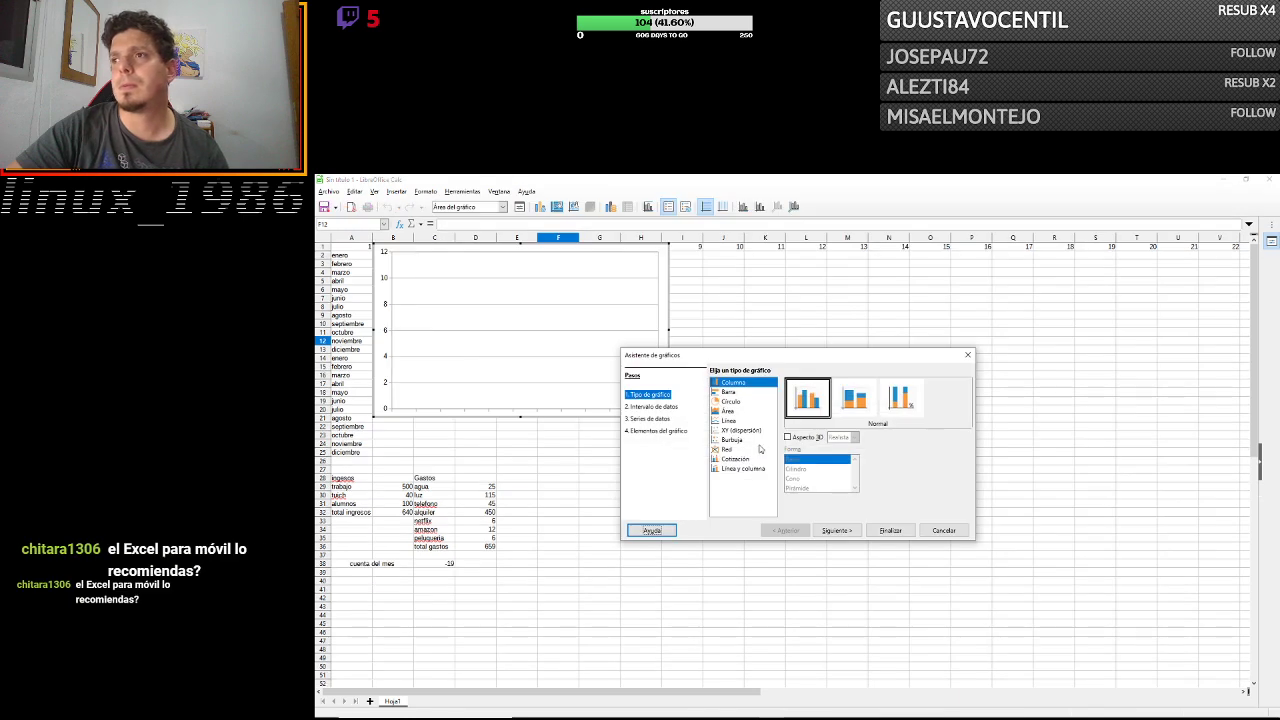
pyautogui.click(843, 533)
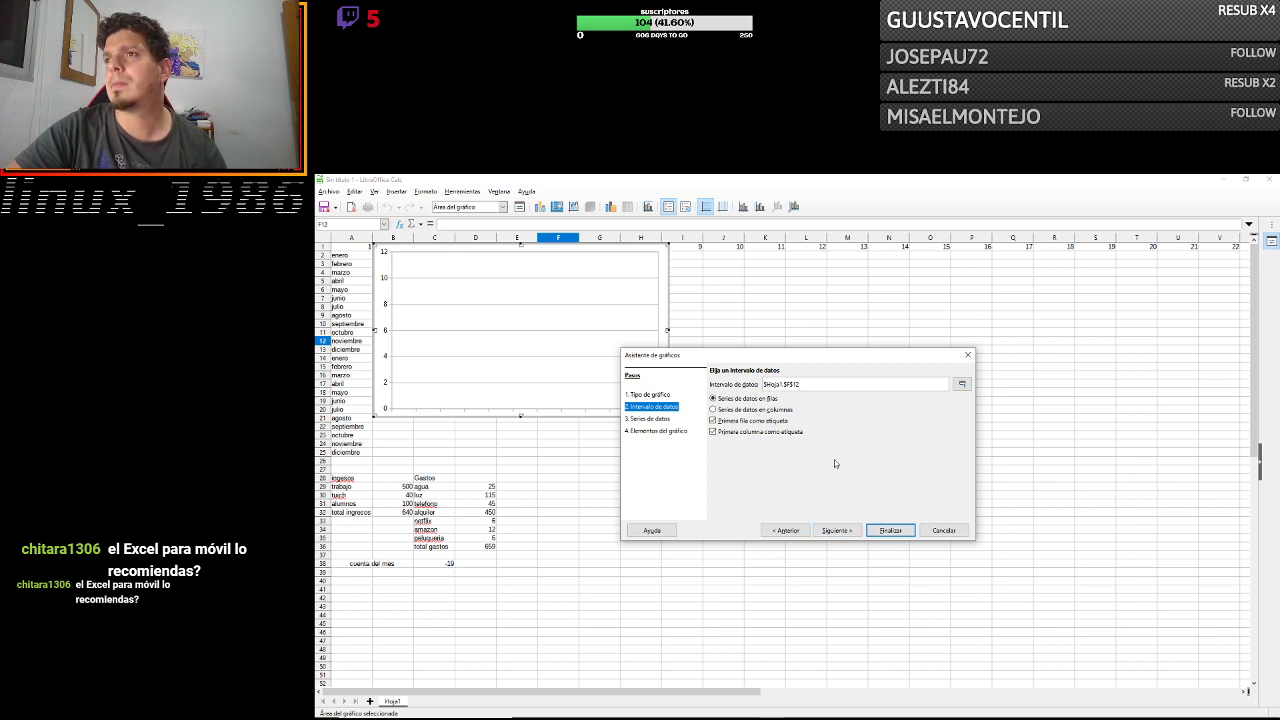
pyautogui.click(712, 410)
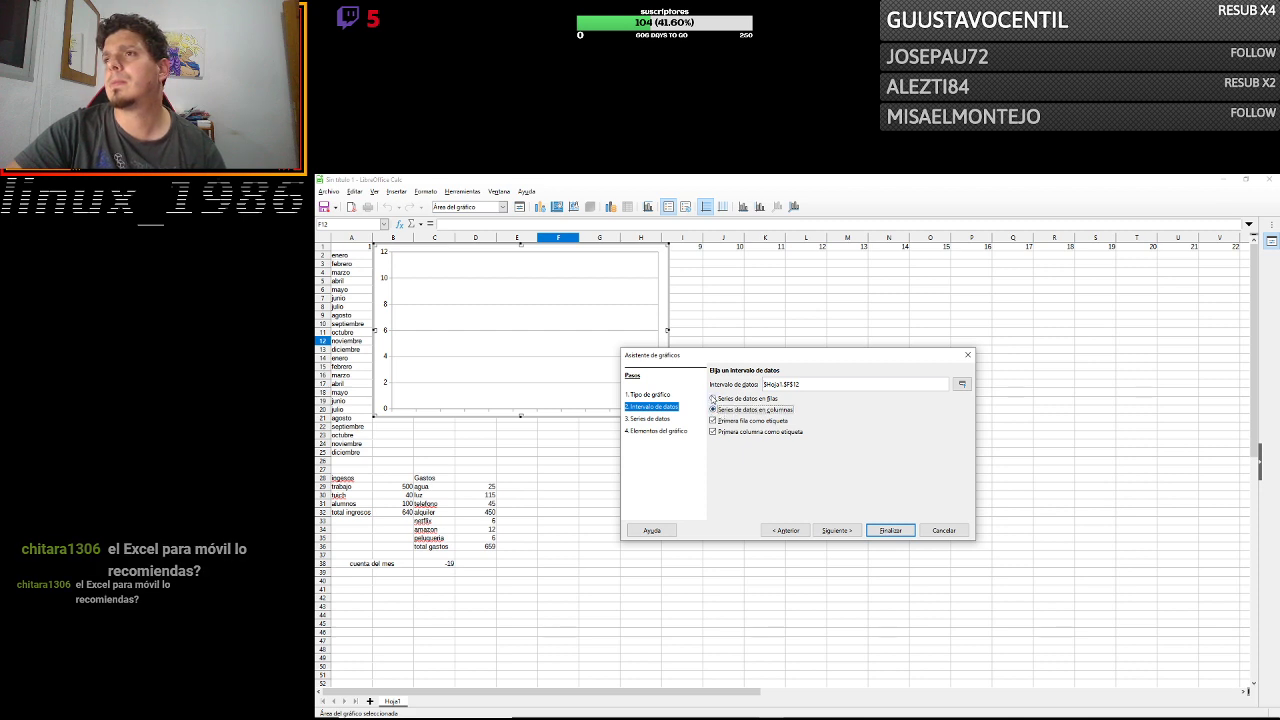
pyautogui.click(713, 398)
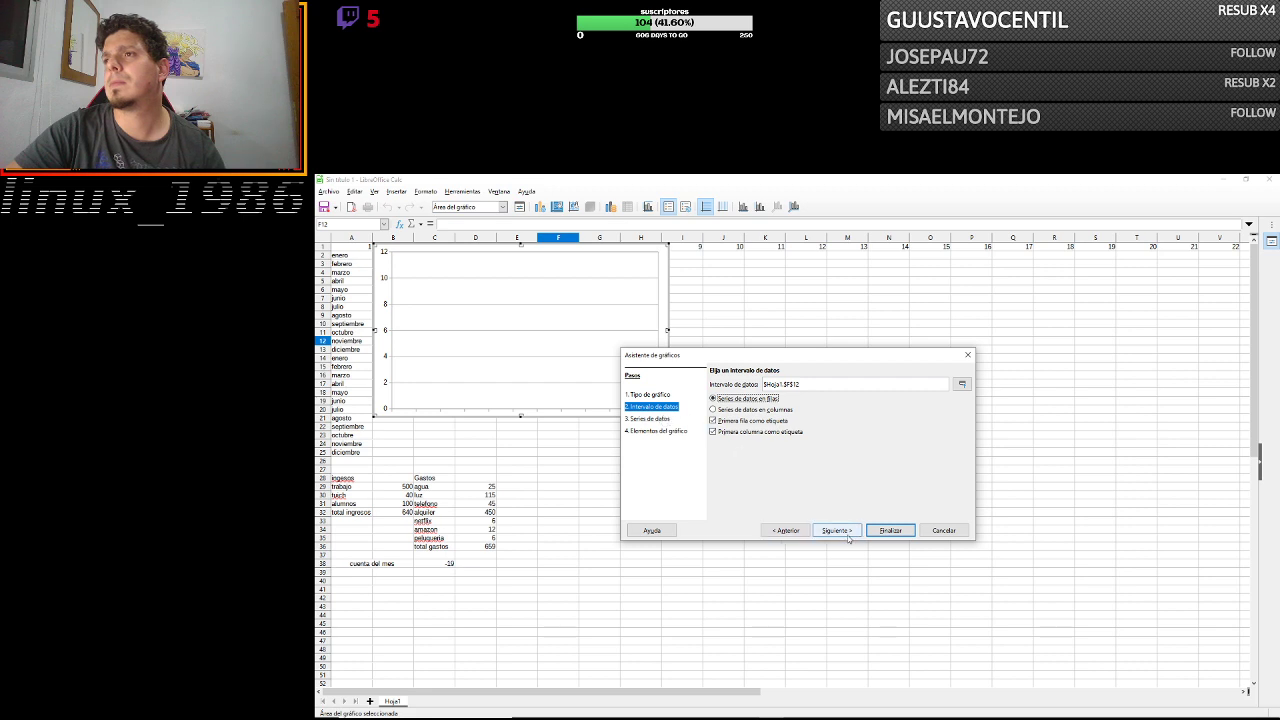
pyautogui.click(888, 529)
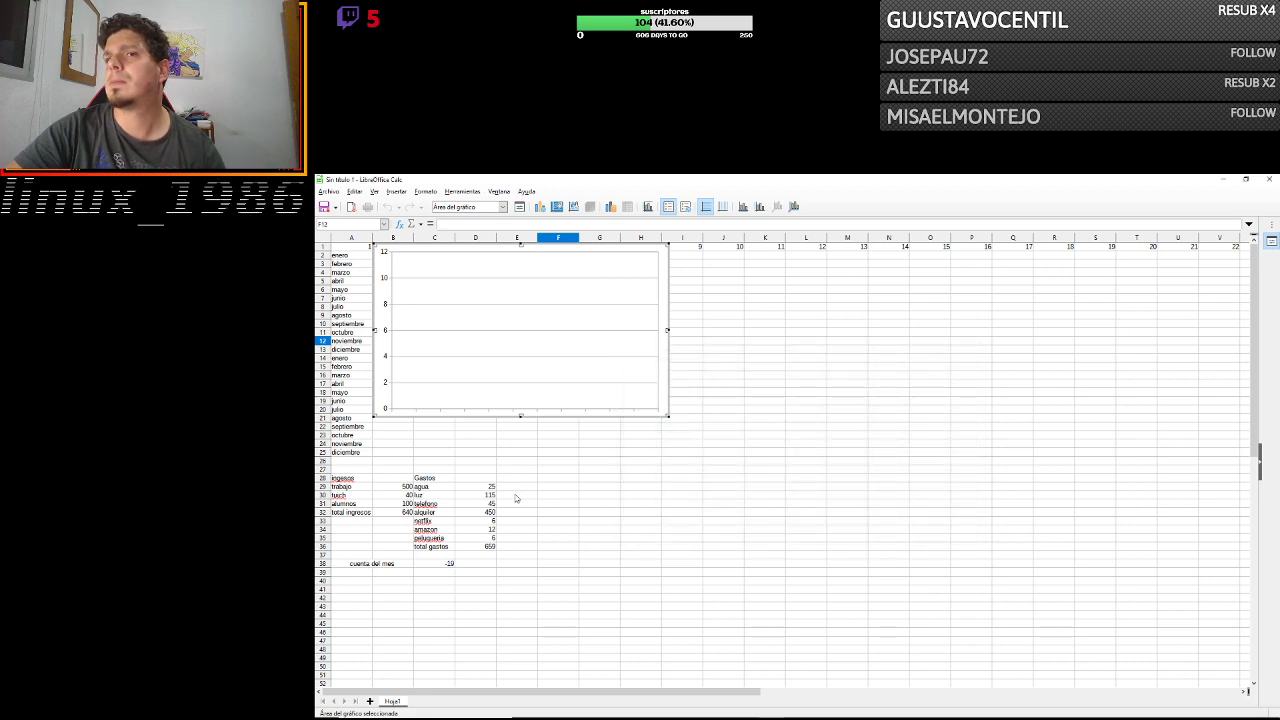
# Review the chart wall's fill and transparency settings and close them with Aceptar.
pyautogui.doubleClick(477, 384)
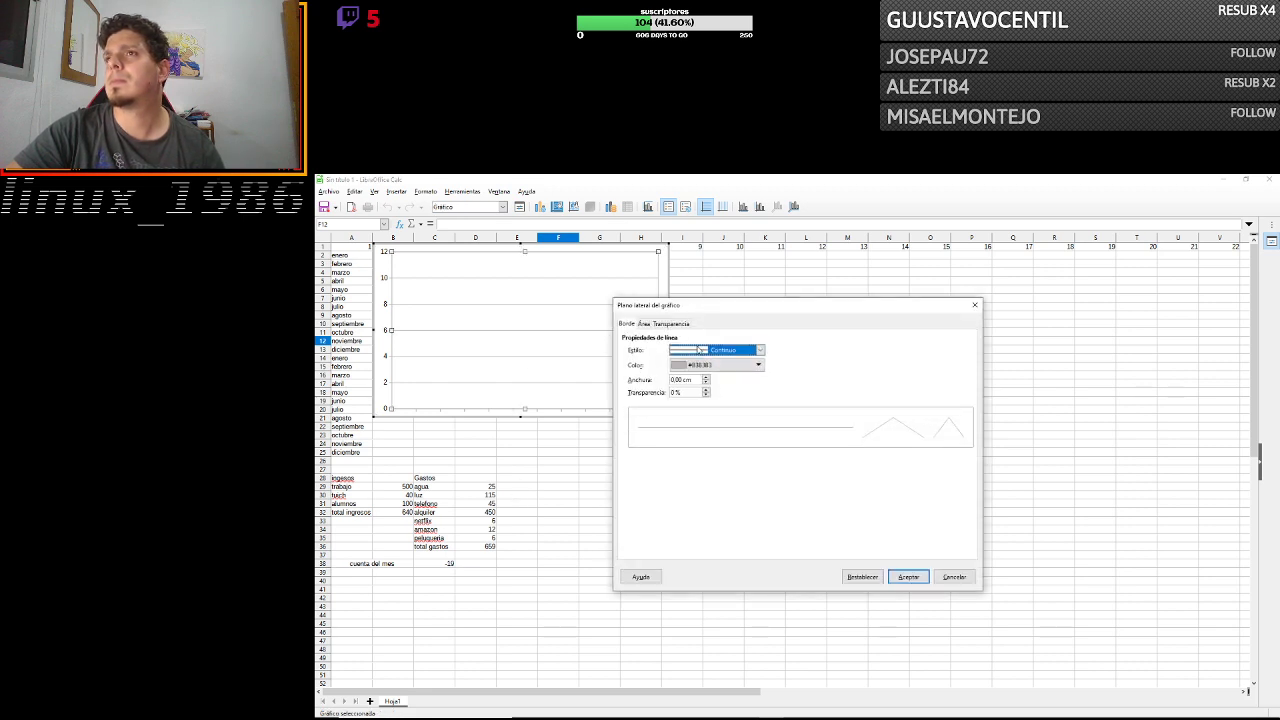
pyautogui.click(644, 323)
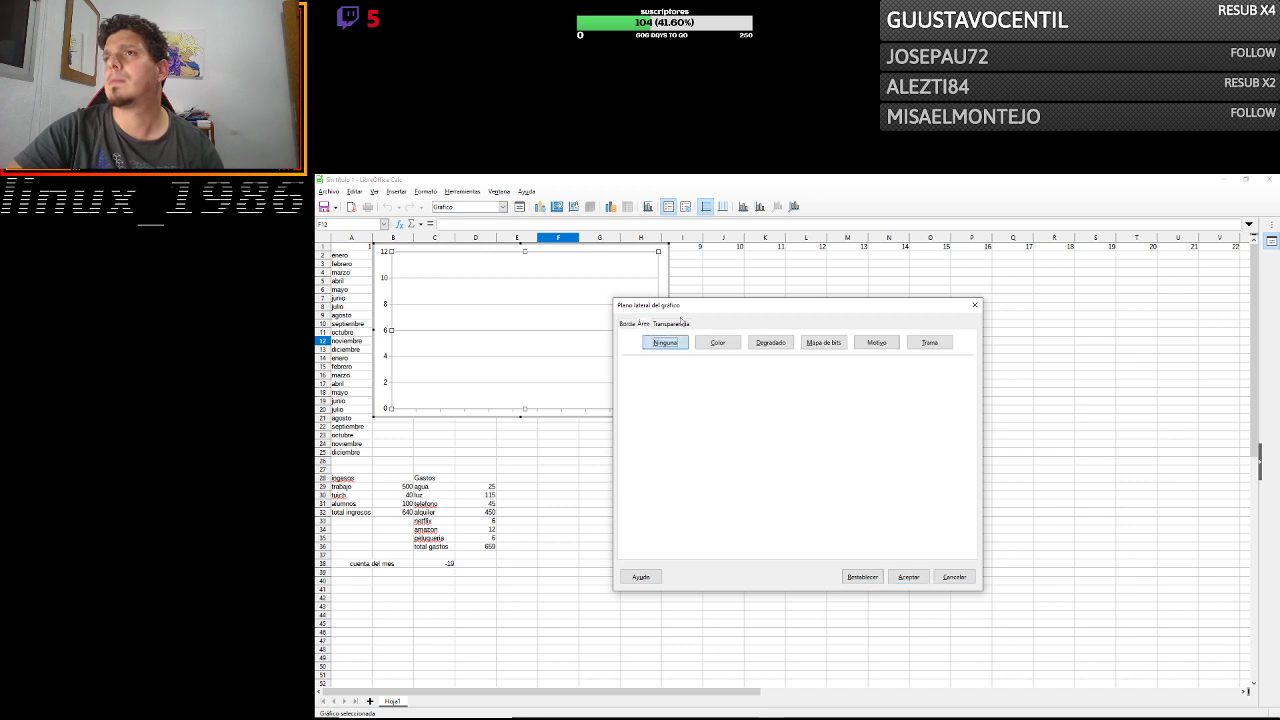
pyautogui.click(676, 324)
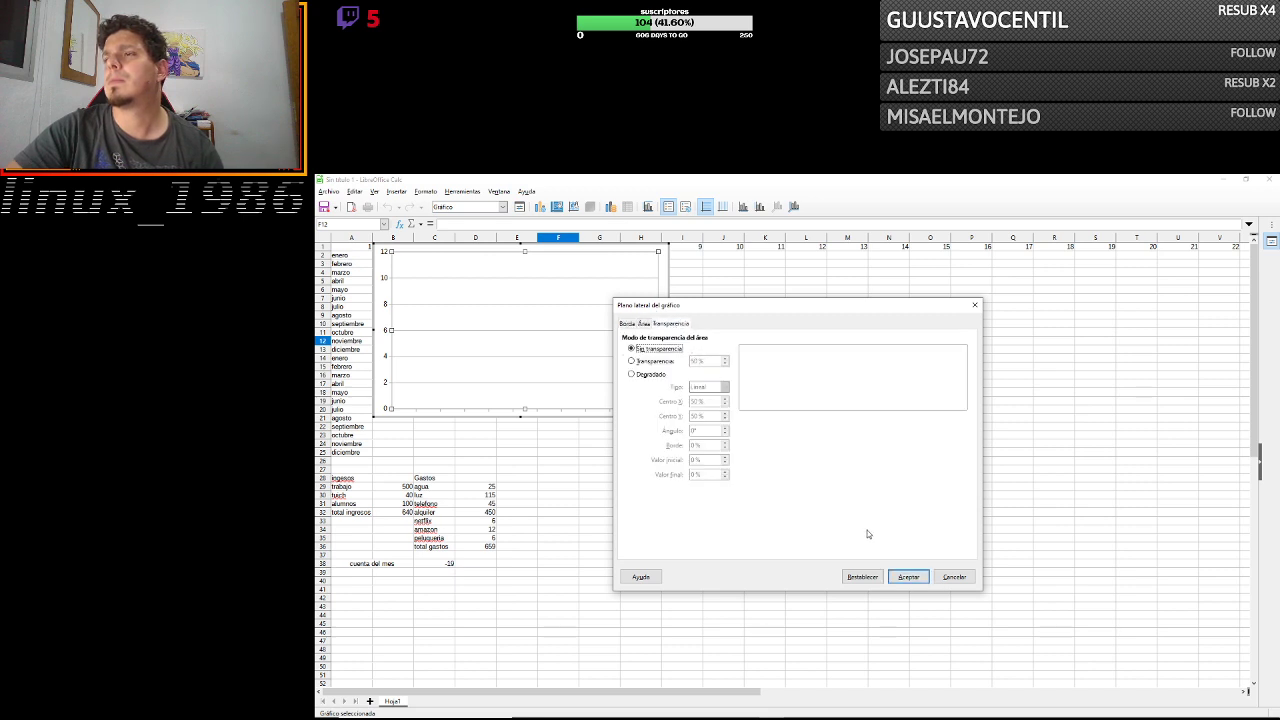
pyautogui.click(918, 578)
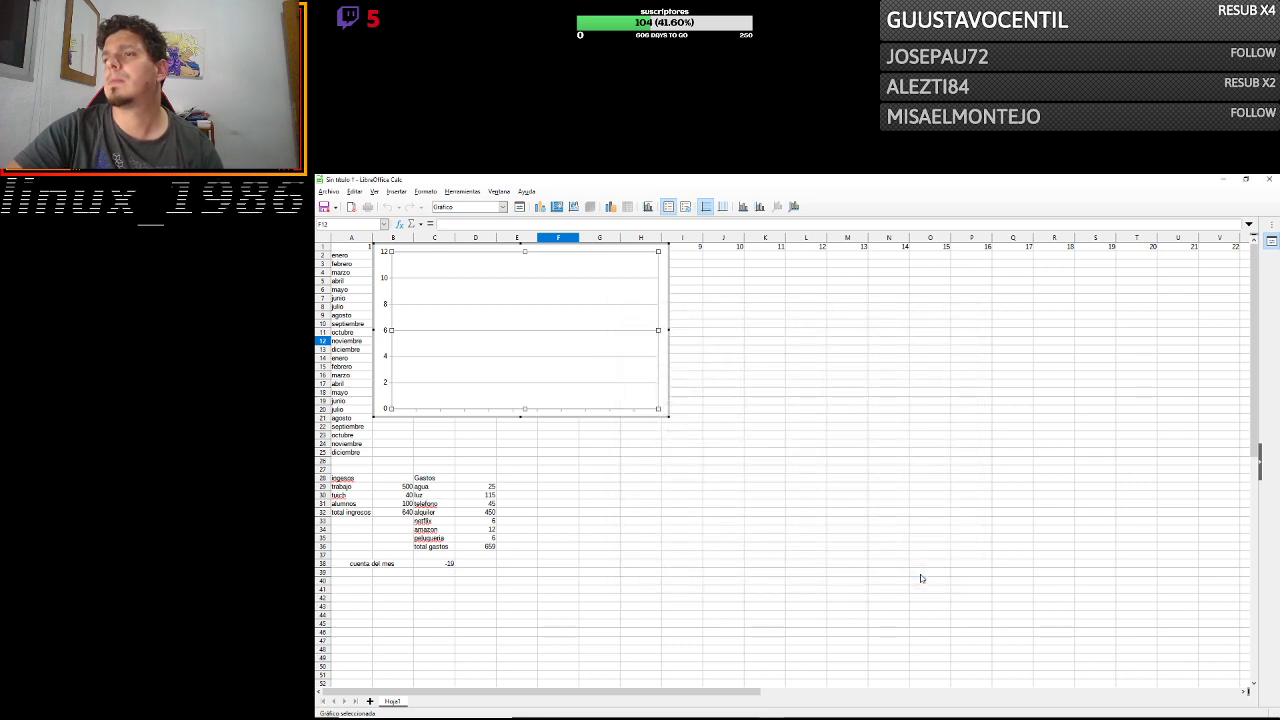
# Set the chart's data range to $B$32.
pyautogui.rightClick(571, 368)
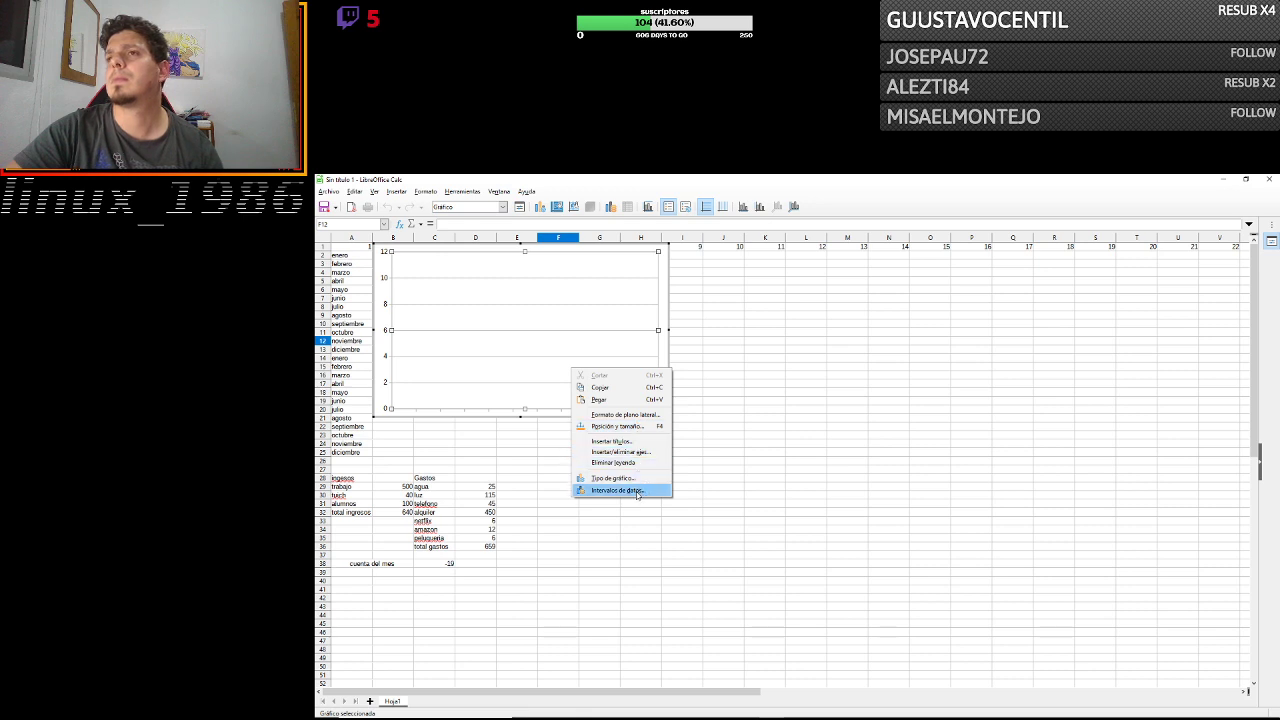
pyautogui.click(637, 491)
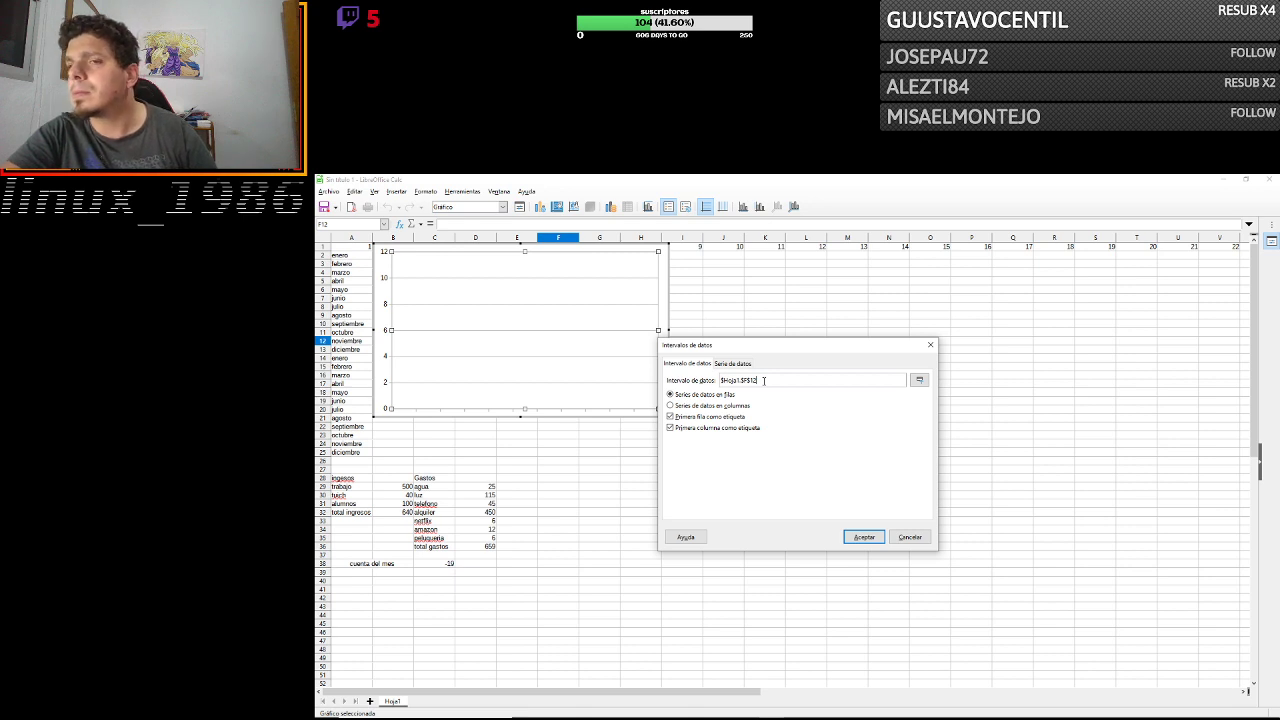
pyautogui.click(918, 380)
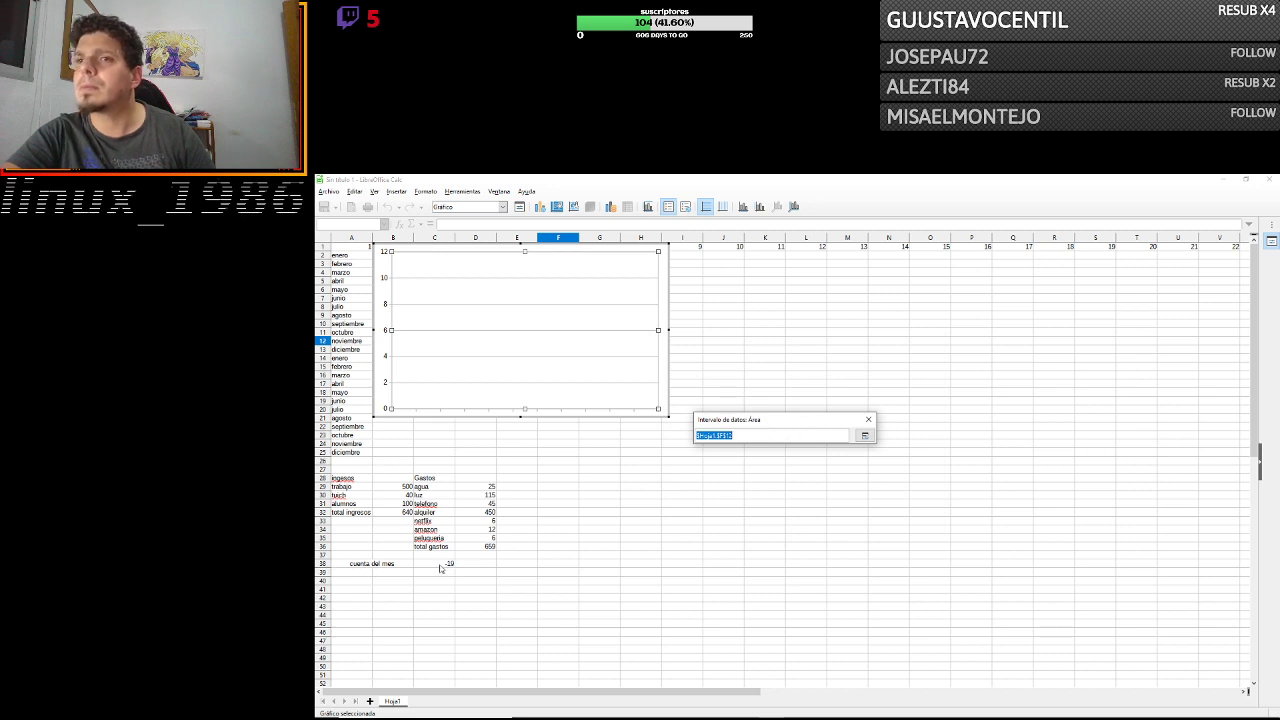
pyautogui.click(399, 514)
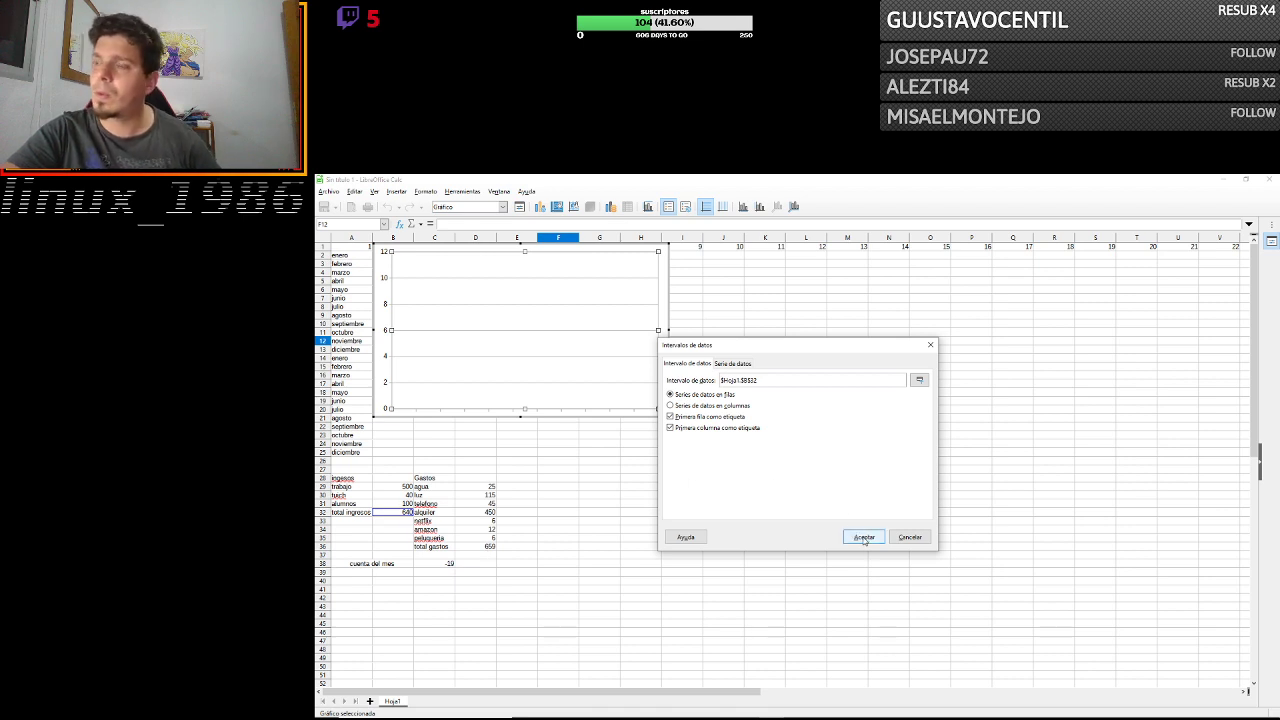
pyautogui.click(852, 537)
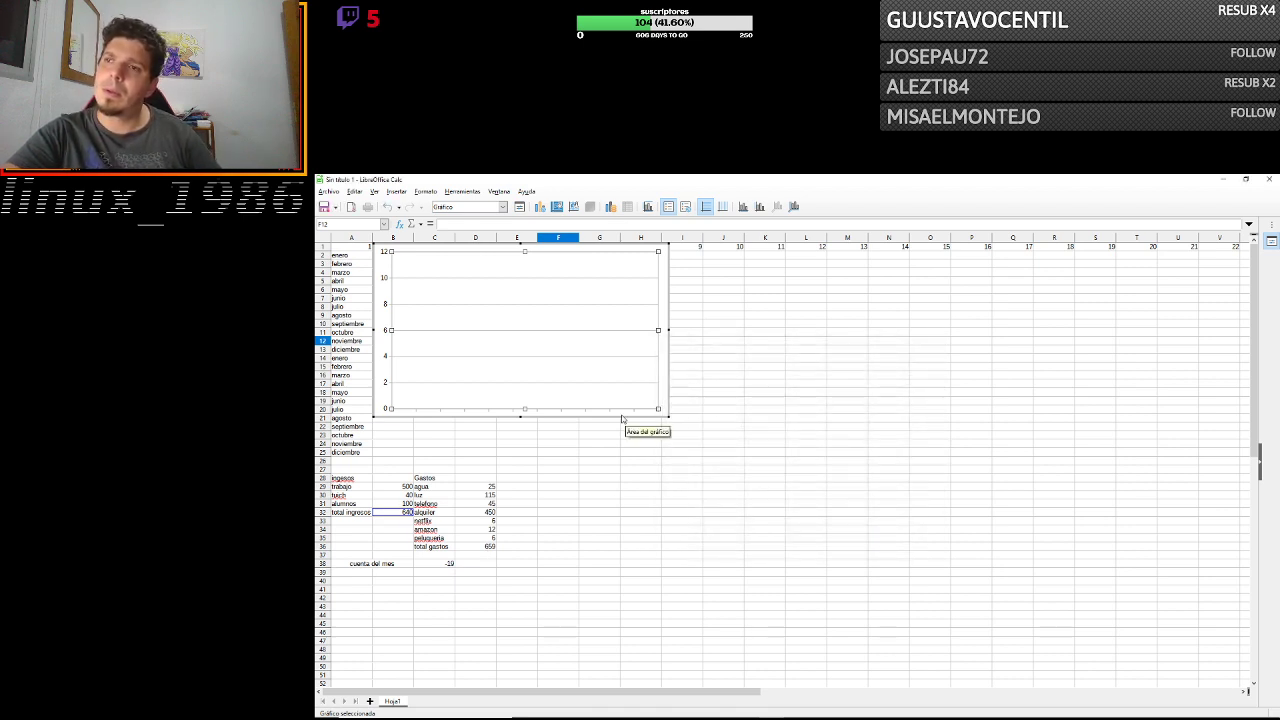
# Try to enter the chart for editing and dismiss the cannot-complete error message.
pyautogui.doubleClick(573, 338)
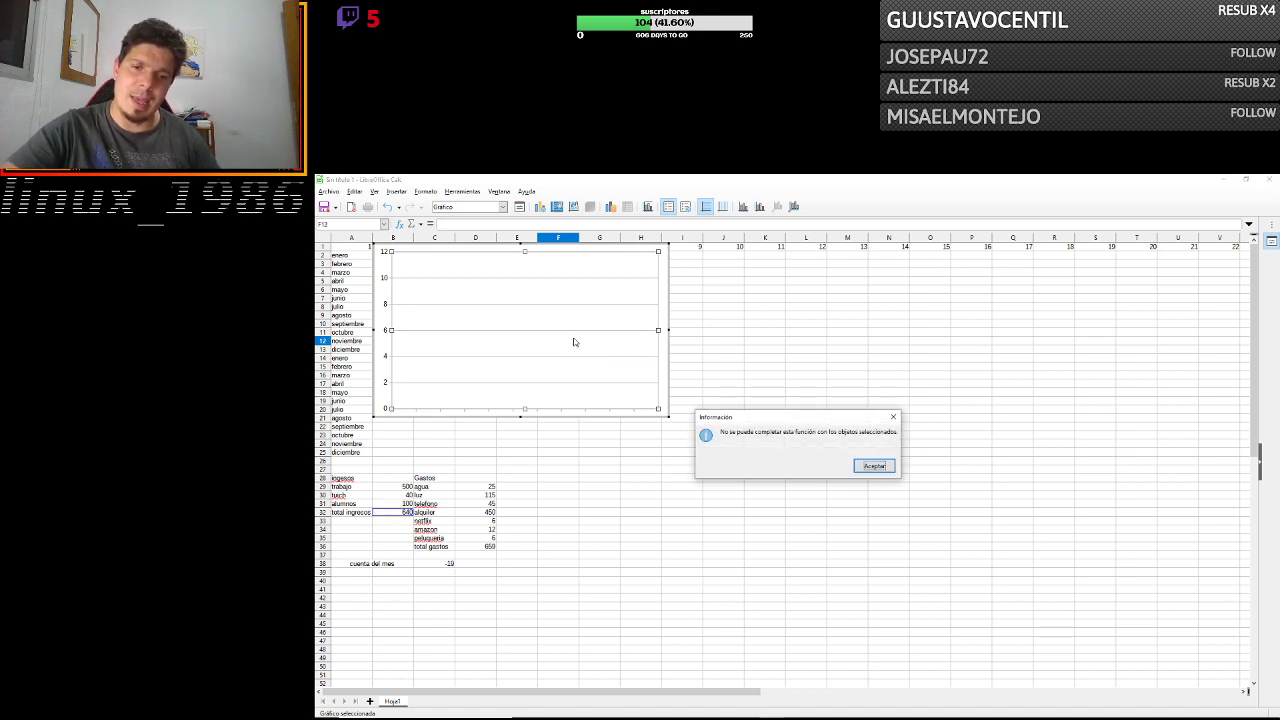
pyautogui.click(874, 466)
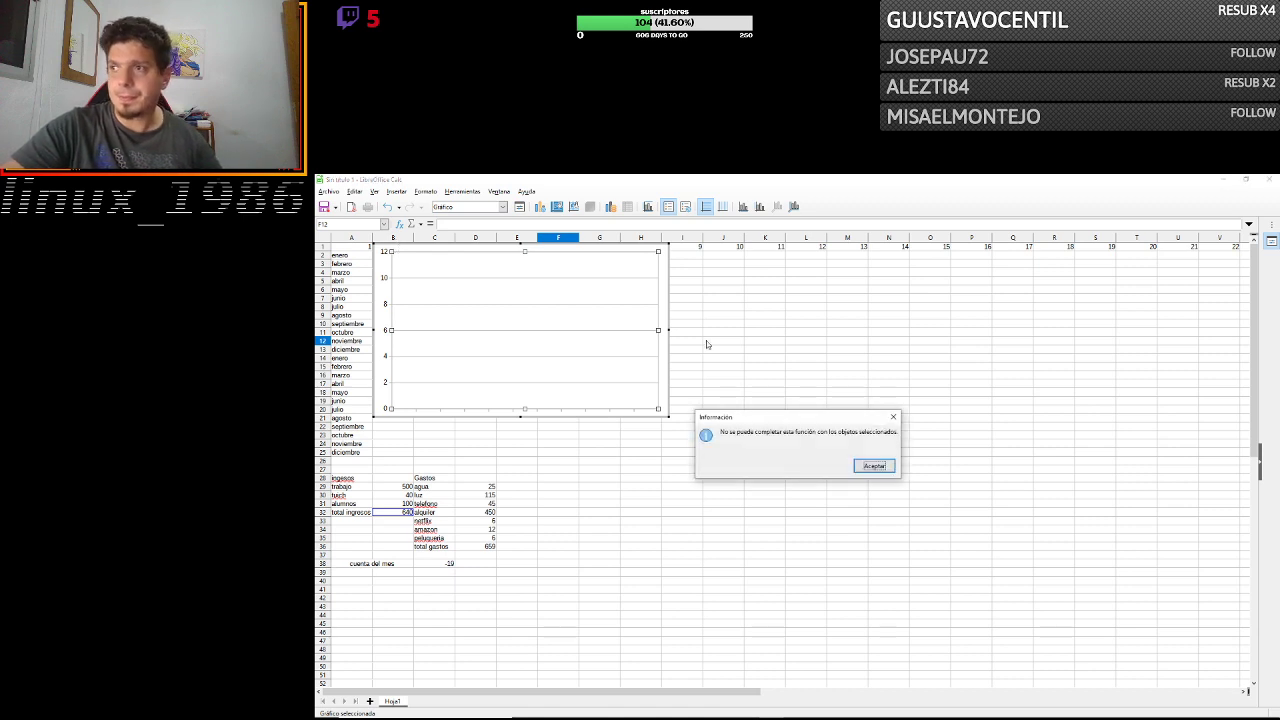
pyautogui.click(873, 465)
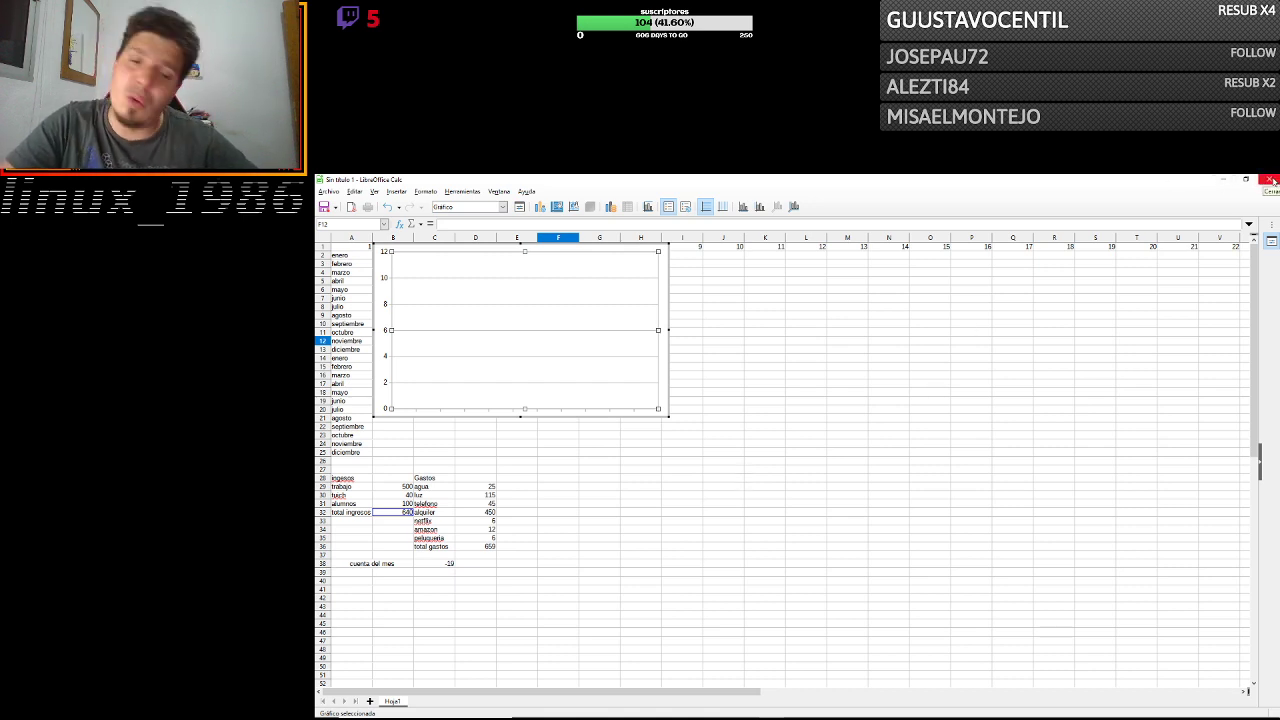
# Close Calc without saving and open 'lista de Gastos y de la compra' from Drive's Quick access.
pyautogui.click(1272, 180)
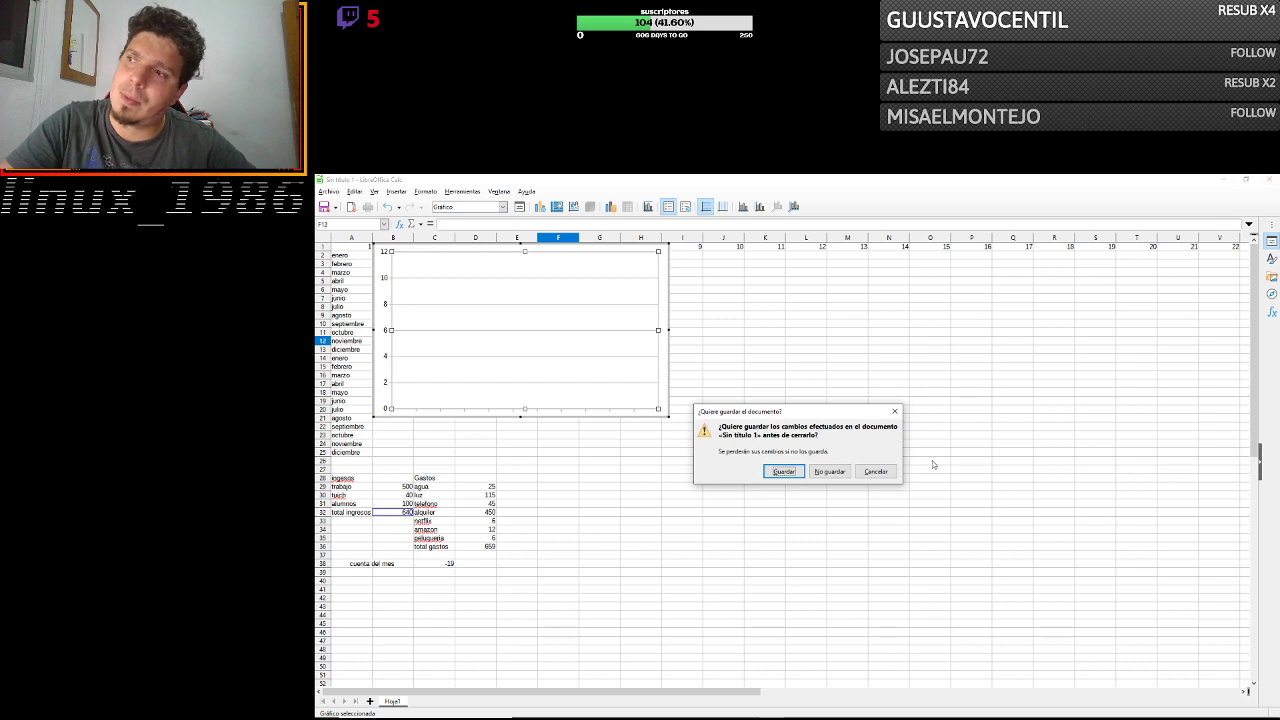
pyautogui.click(843, 472)
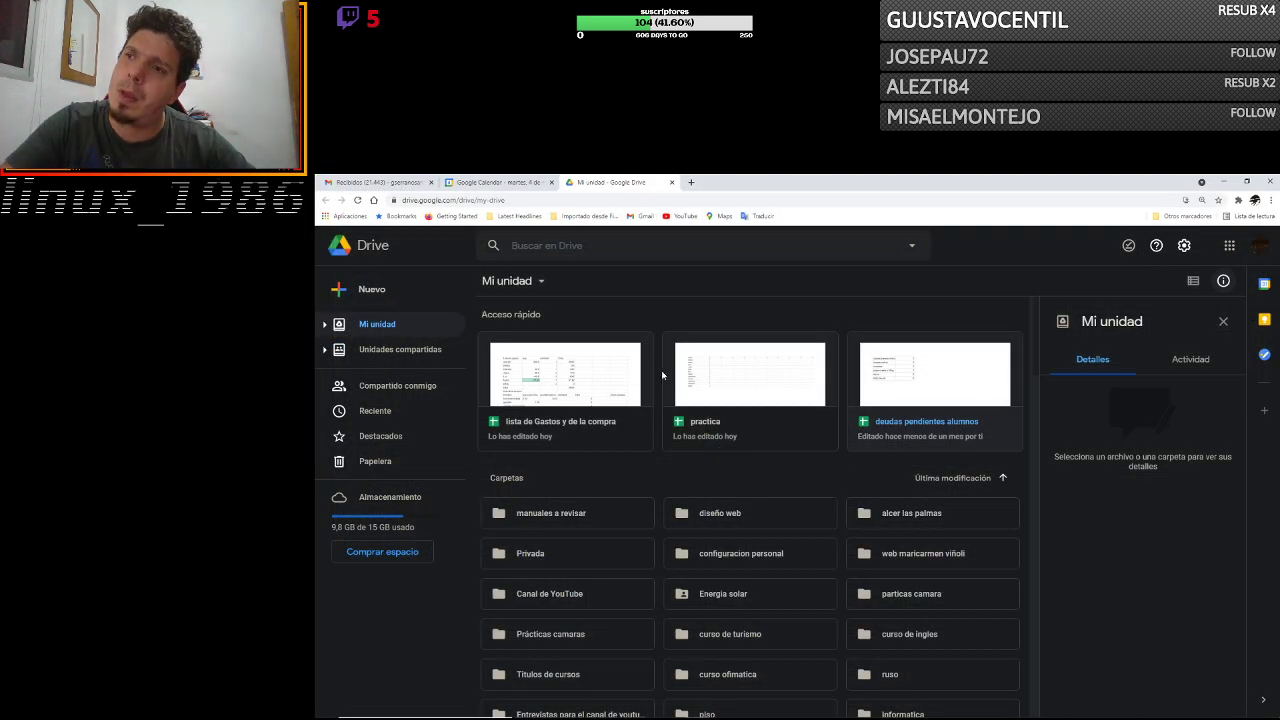
pyautogui.click(586, 387)
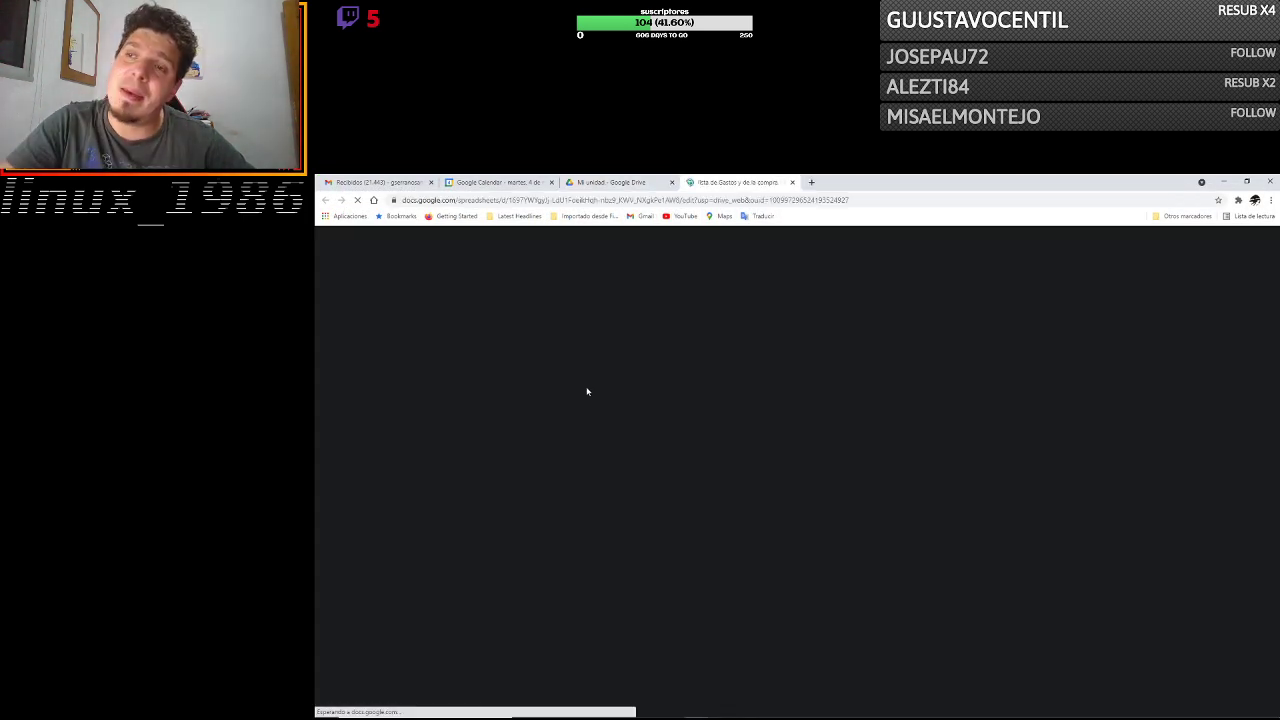
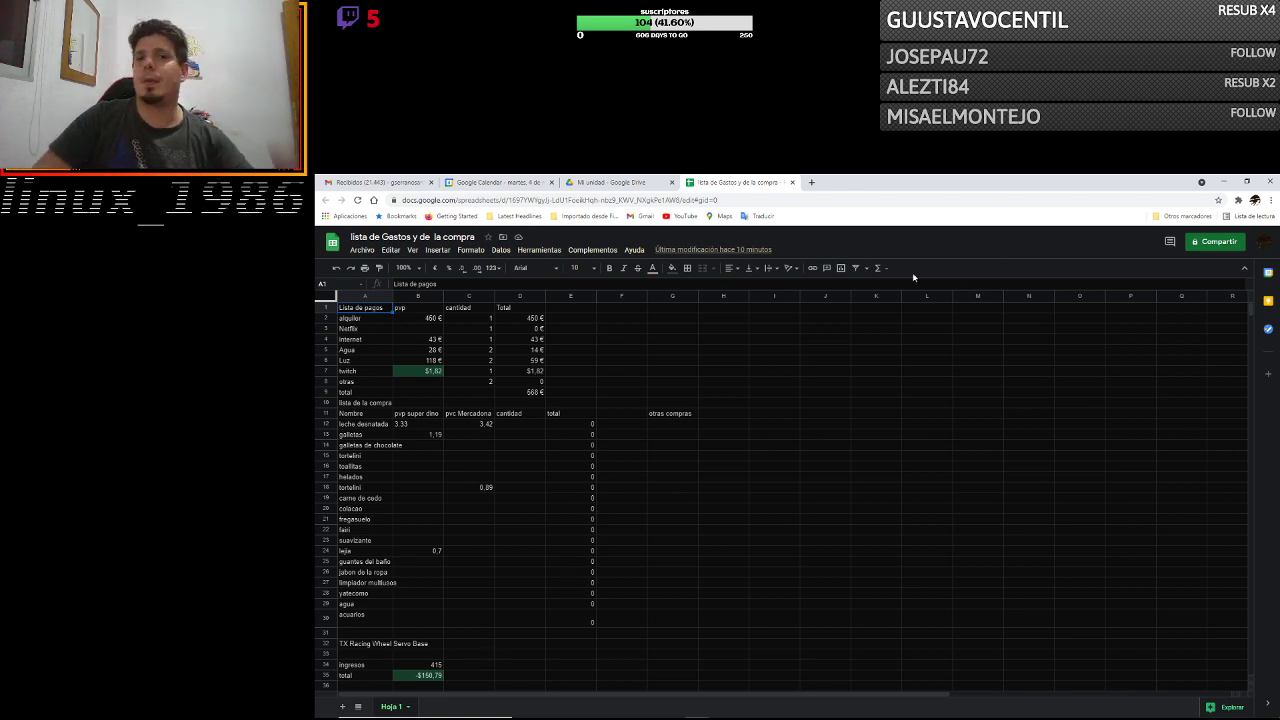
# Open the online spreadsheet's sharing dialog, then close it without sharing.
pyautogui.click(1216, 242)
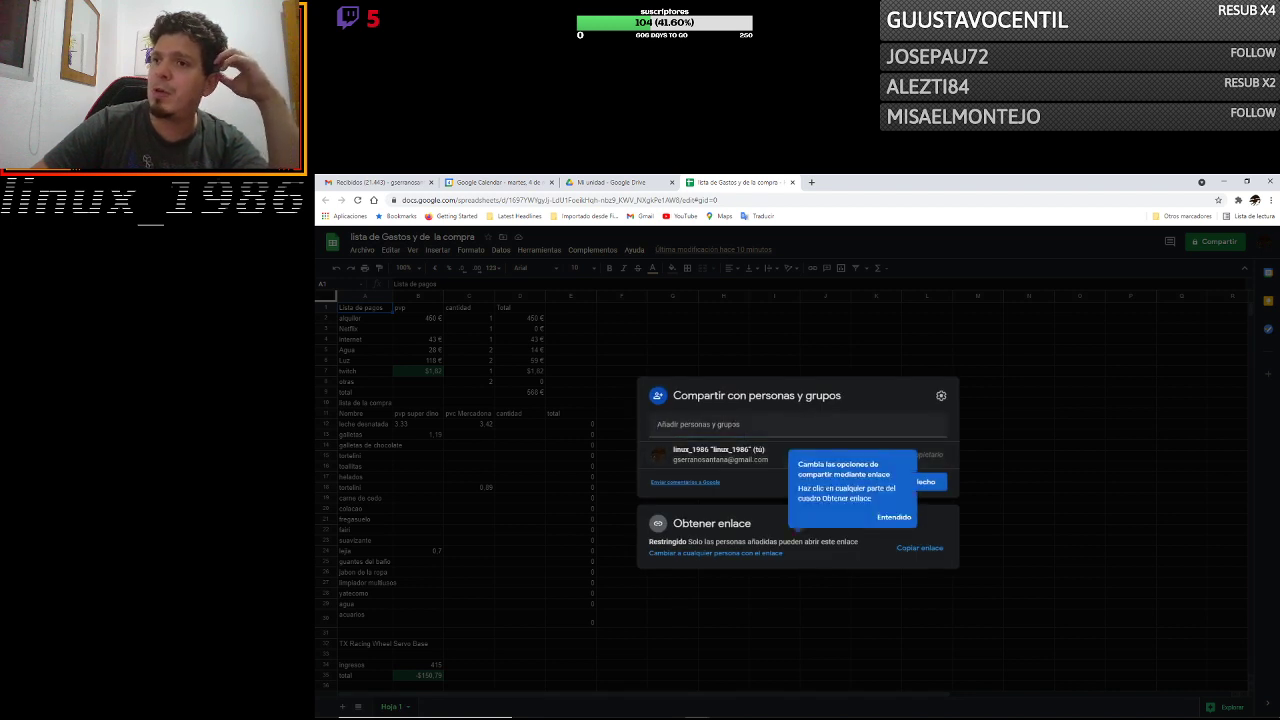
pyautogui.click(752, 428)
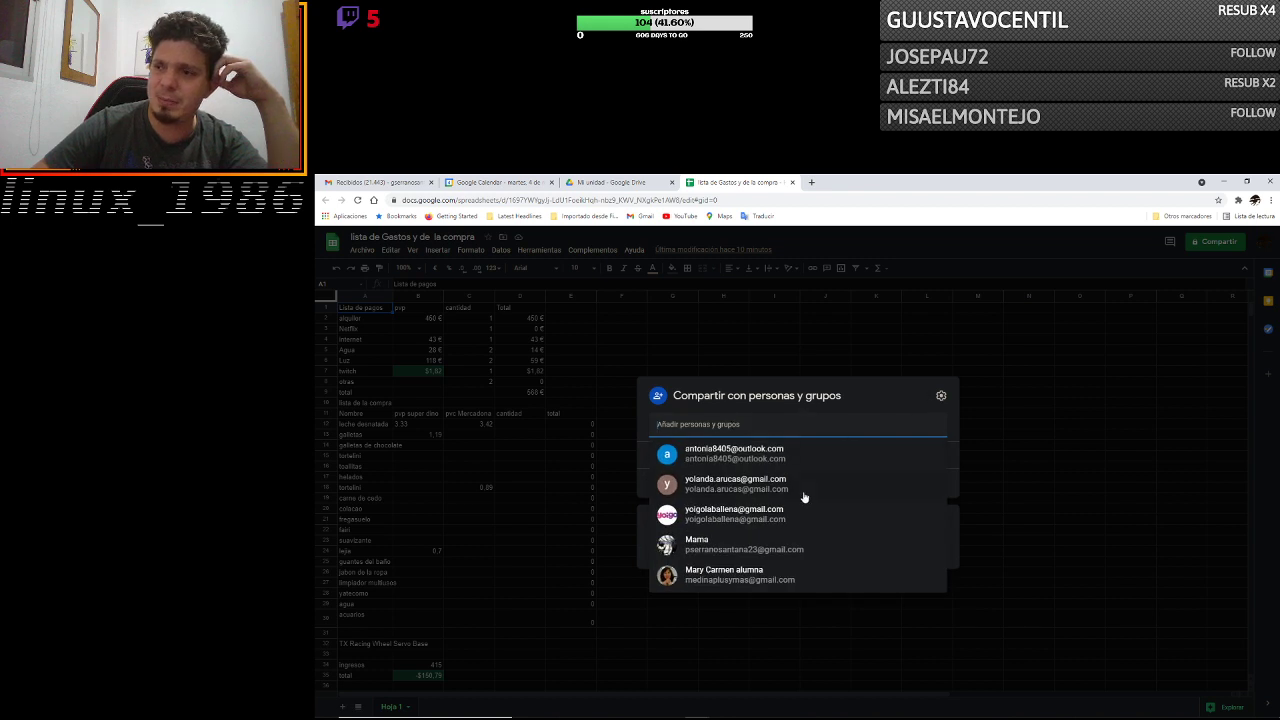
pyautogui.click(731, 388)
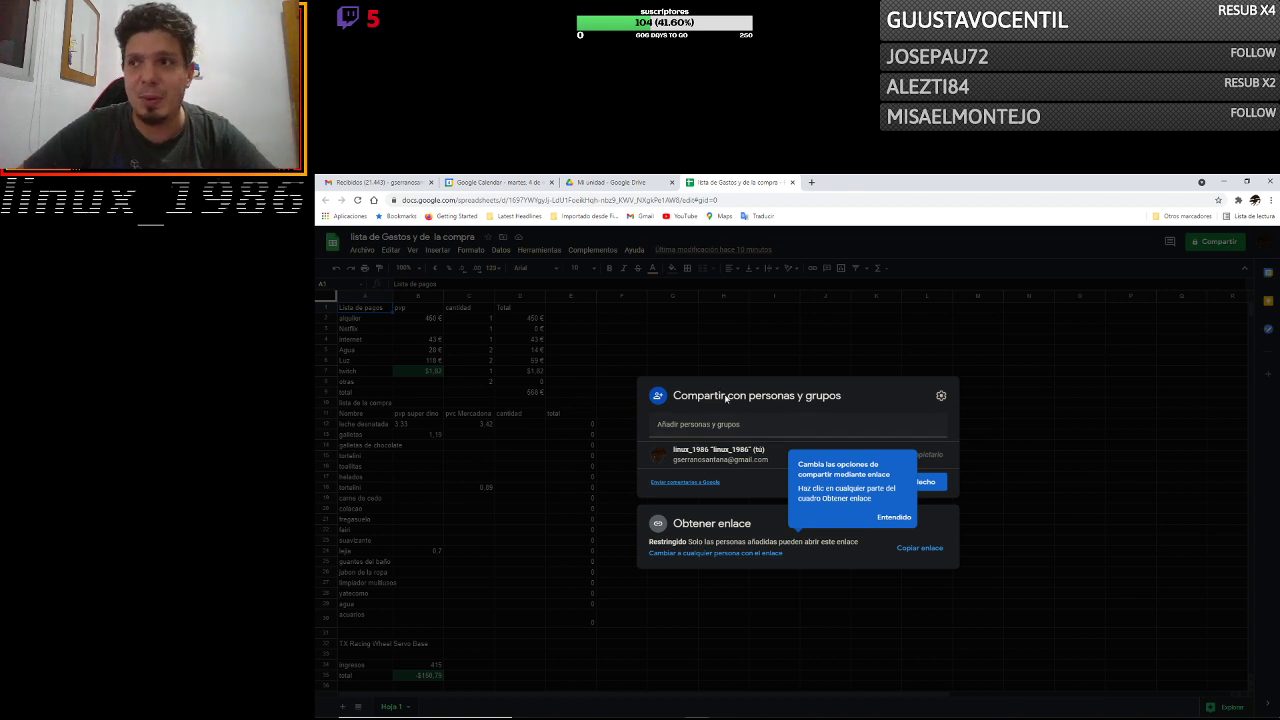
pyautogui.click(783, 335)
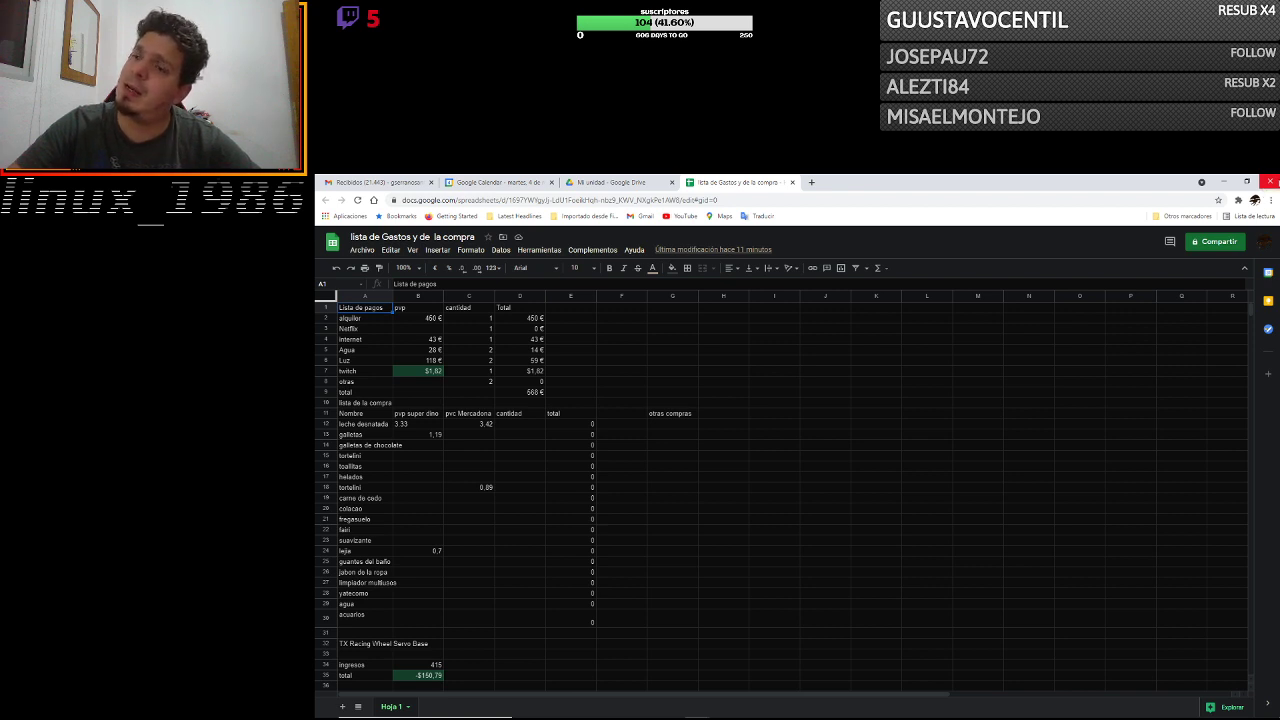
# Close the browser and launch a new blank LibreOffice Calc spreadsheet from Start search.
pyautogui.click(1270, 182)
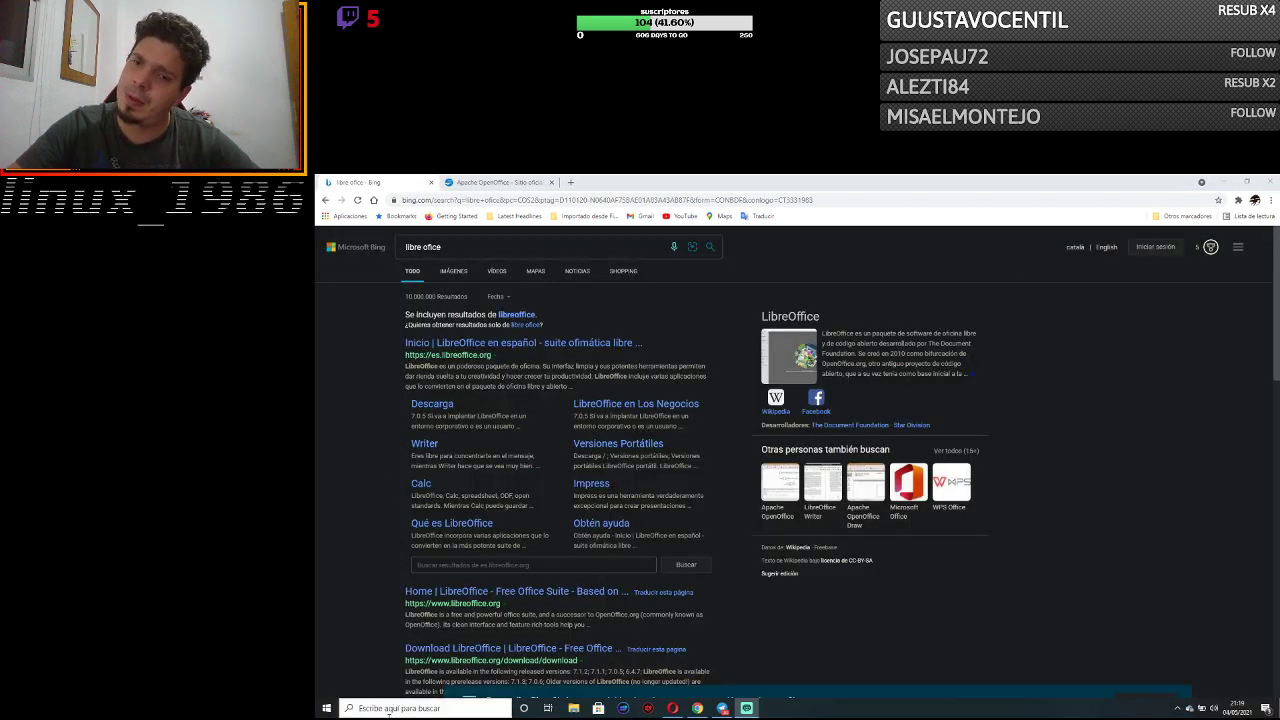
pyautogui.click(390, 708)
pyautogui.write('ibre')
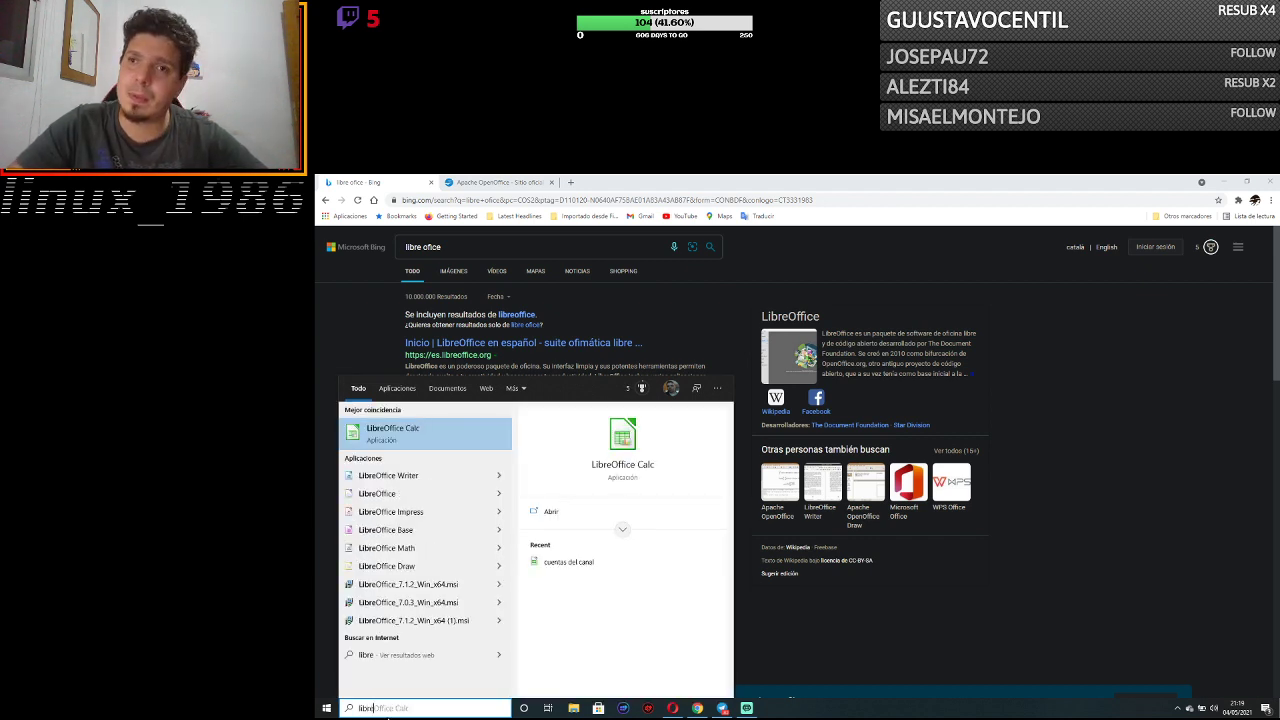
pyautogui.click(406, 434)
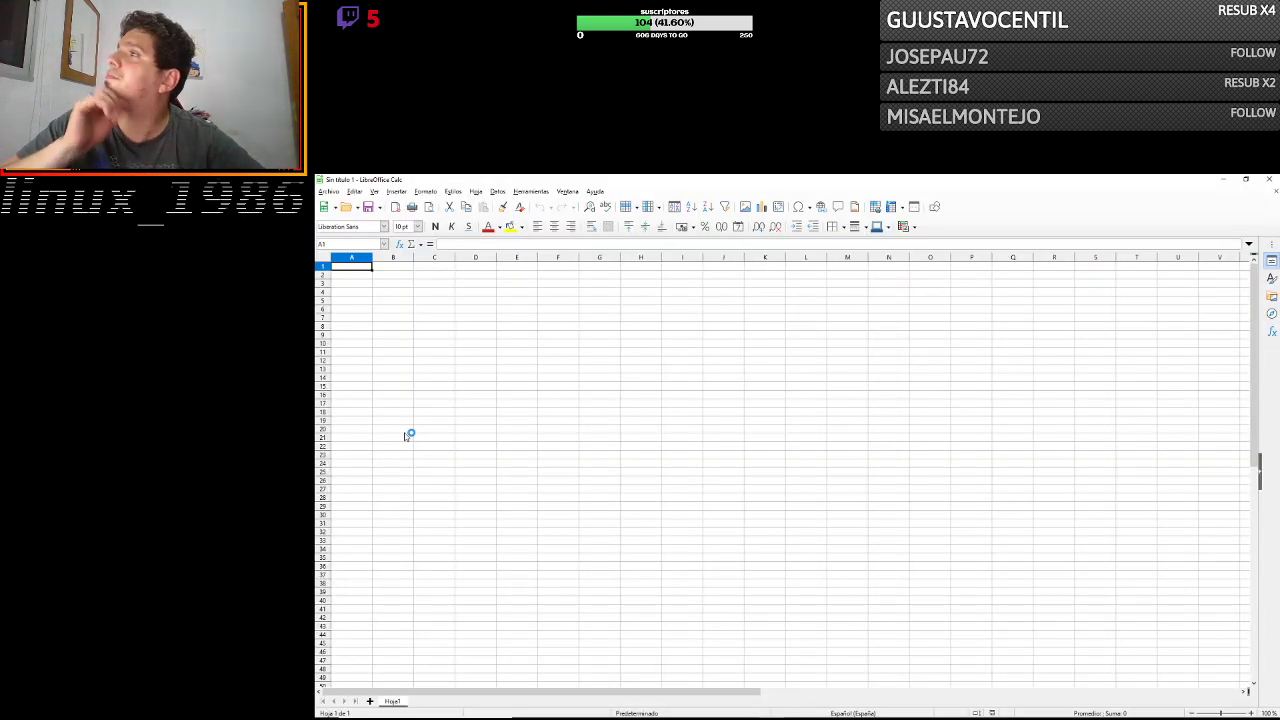
# Enter inventario, stock and armario in cells A1–A3.
pyautogui.doubleClick(353, 263)
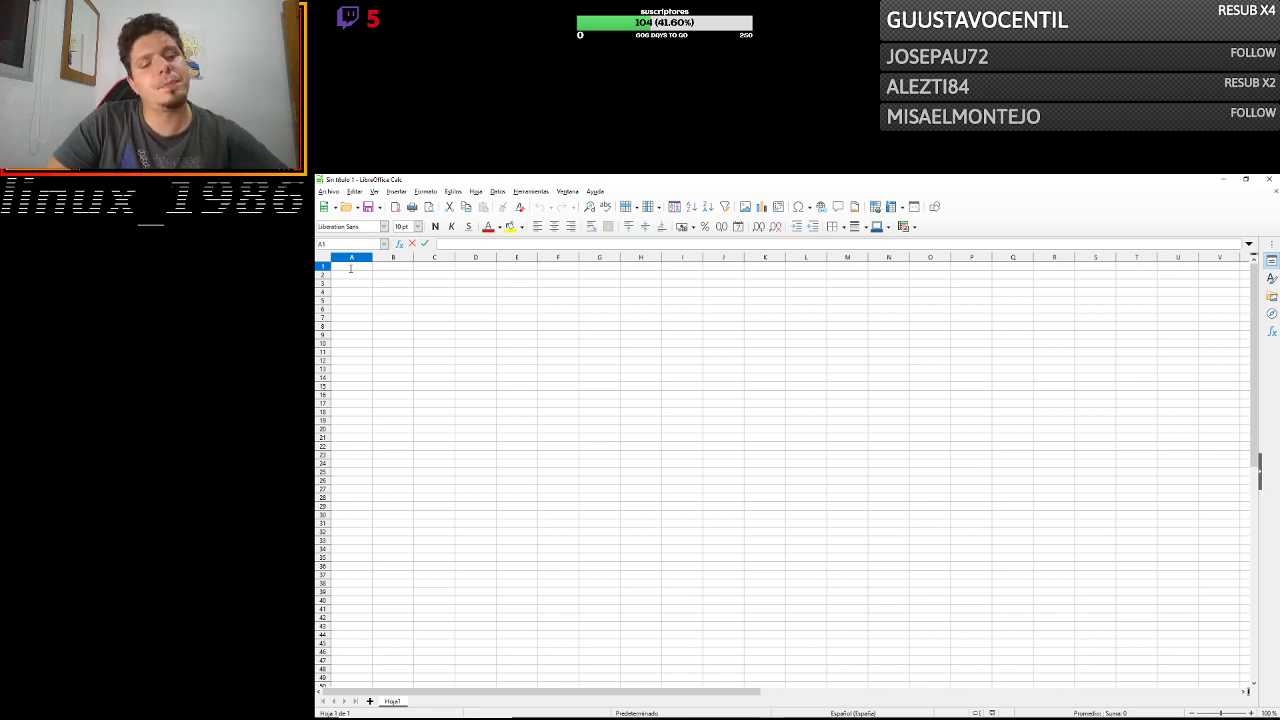
pyautogui.write('inventario')
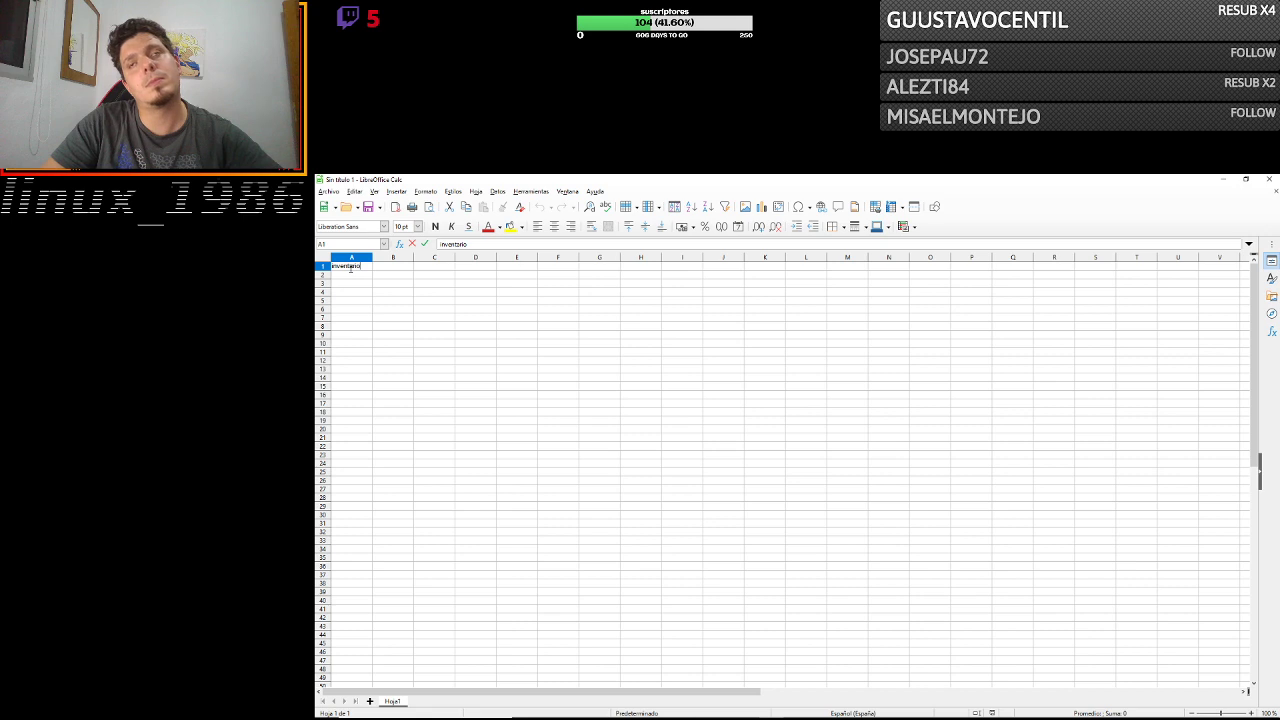
pyautogui.press('Return')
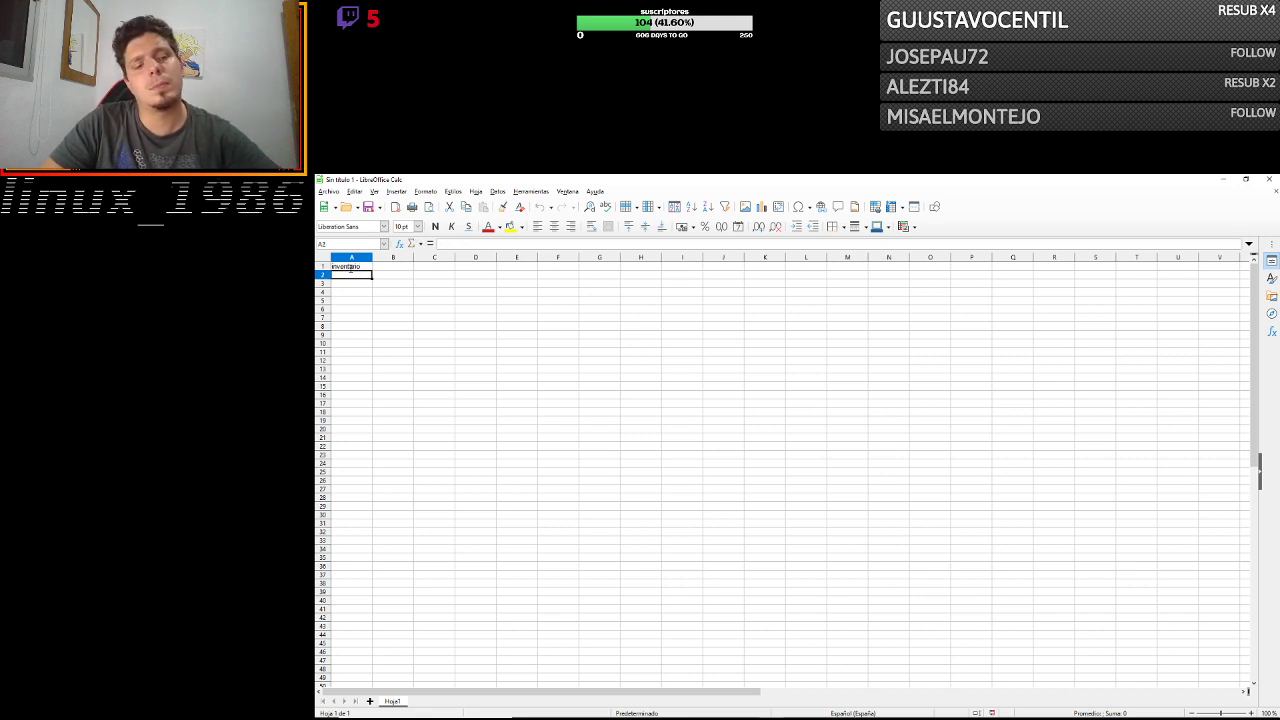
pyautogui.write('s')
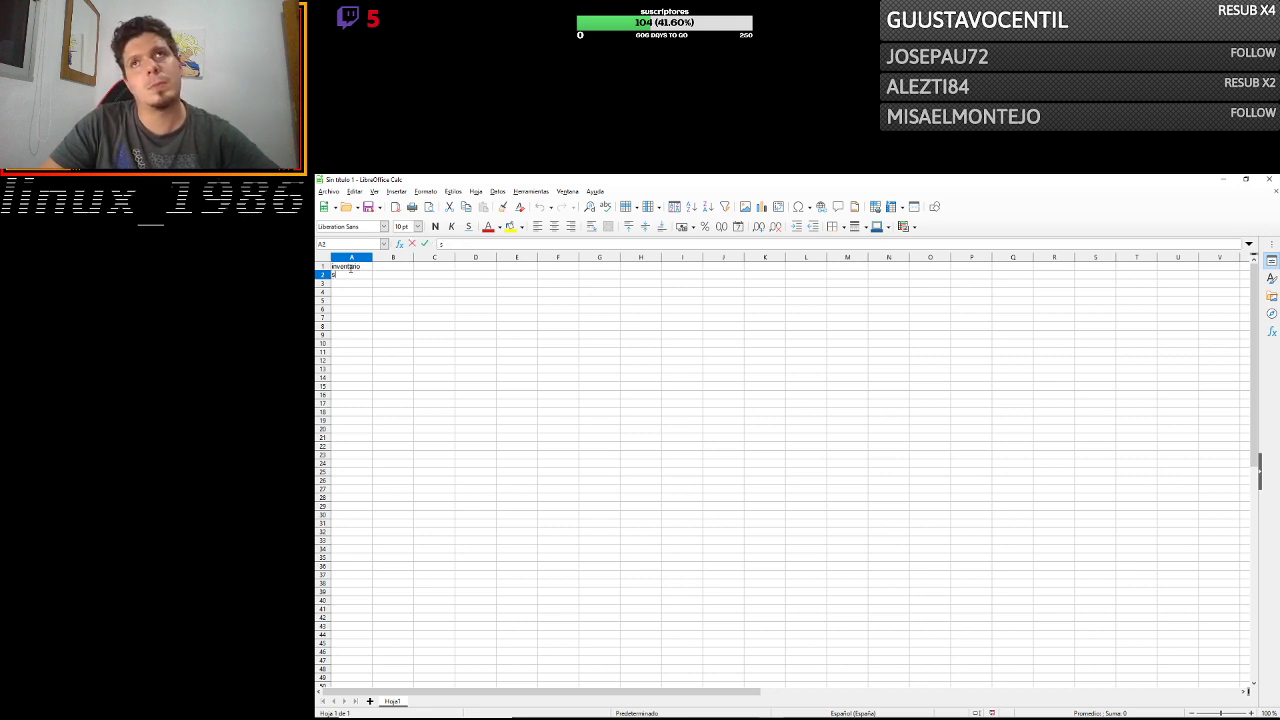
pyautogui.write('toc')
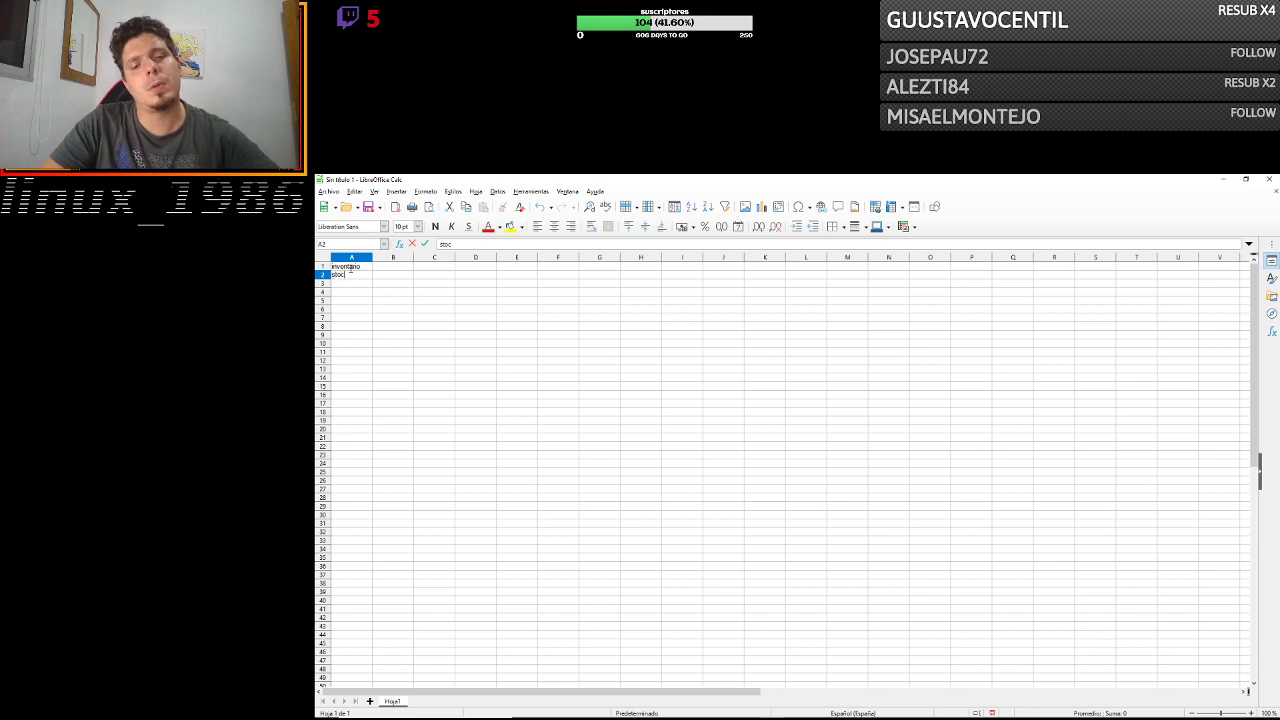
pyautogui.write('k')
pyautogui.press('Return')
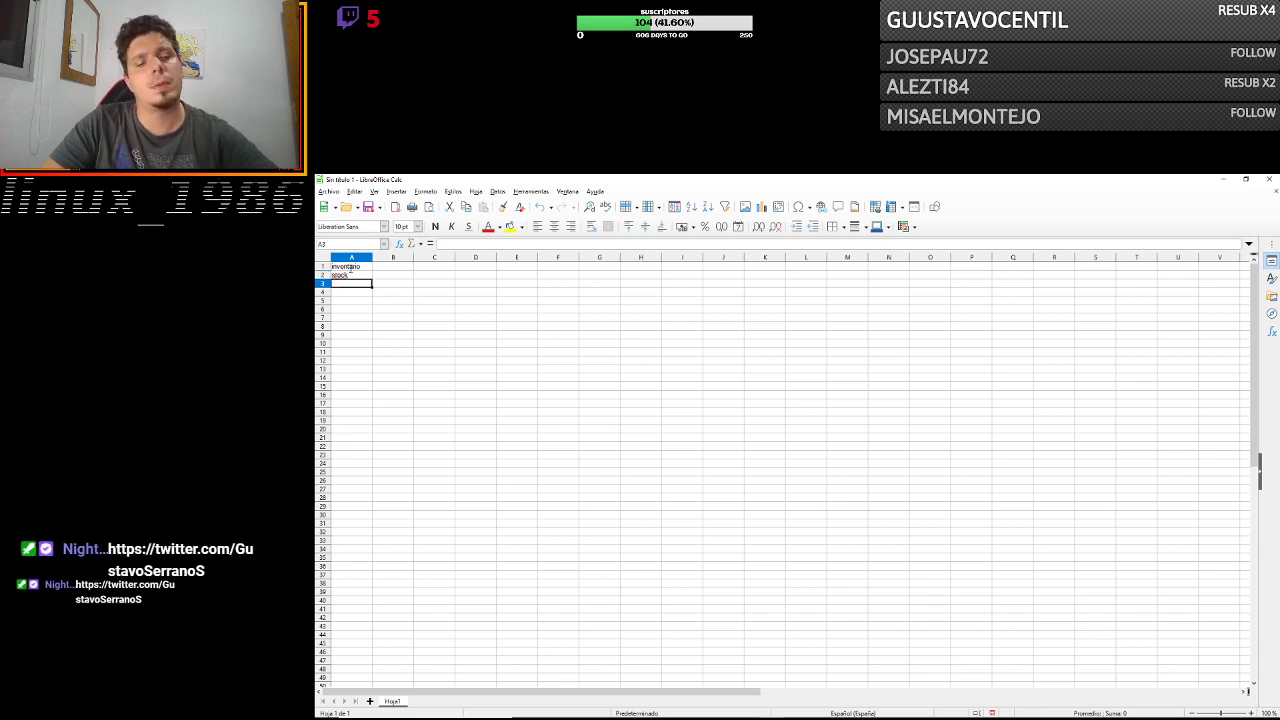
pyautogui.write('ar')
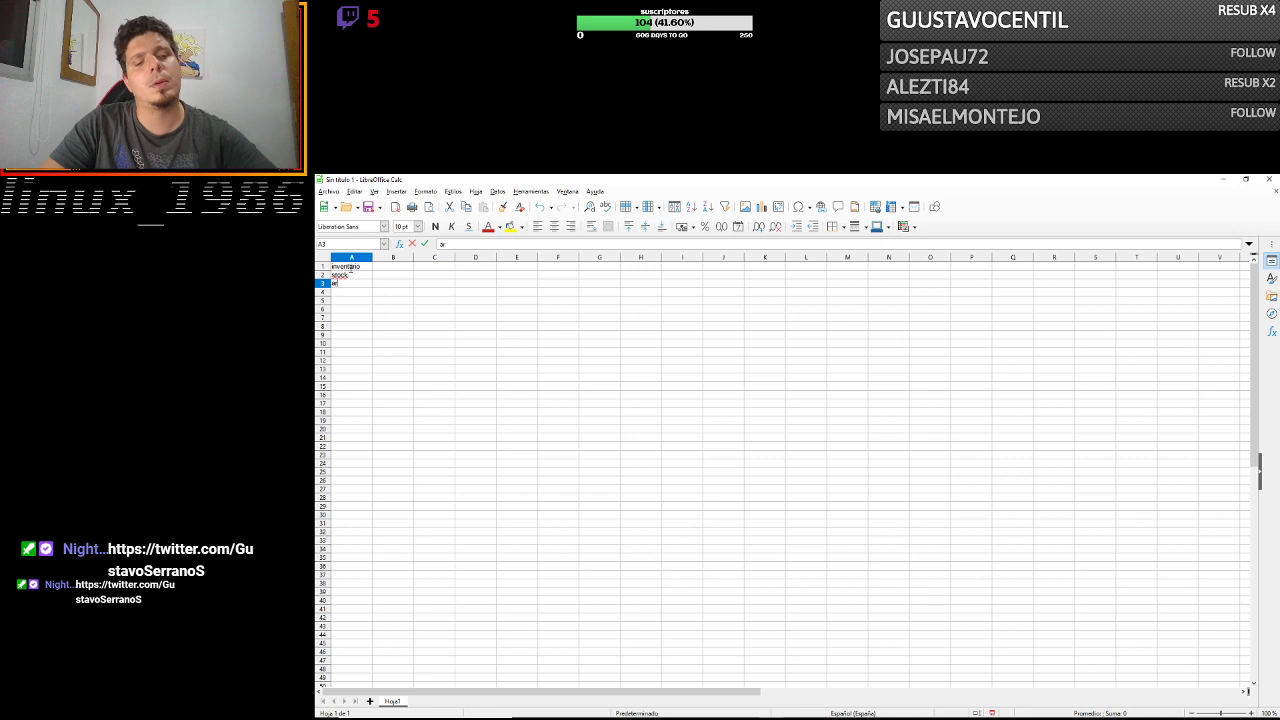
pyautogui.write('mario')
pyautogui.press('Return')
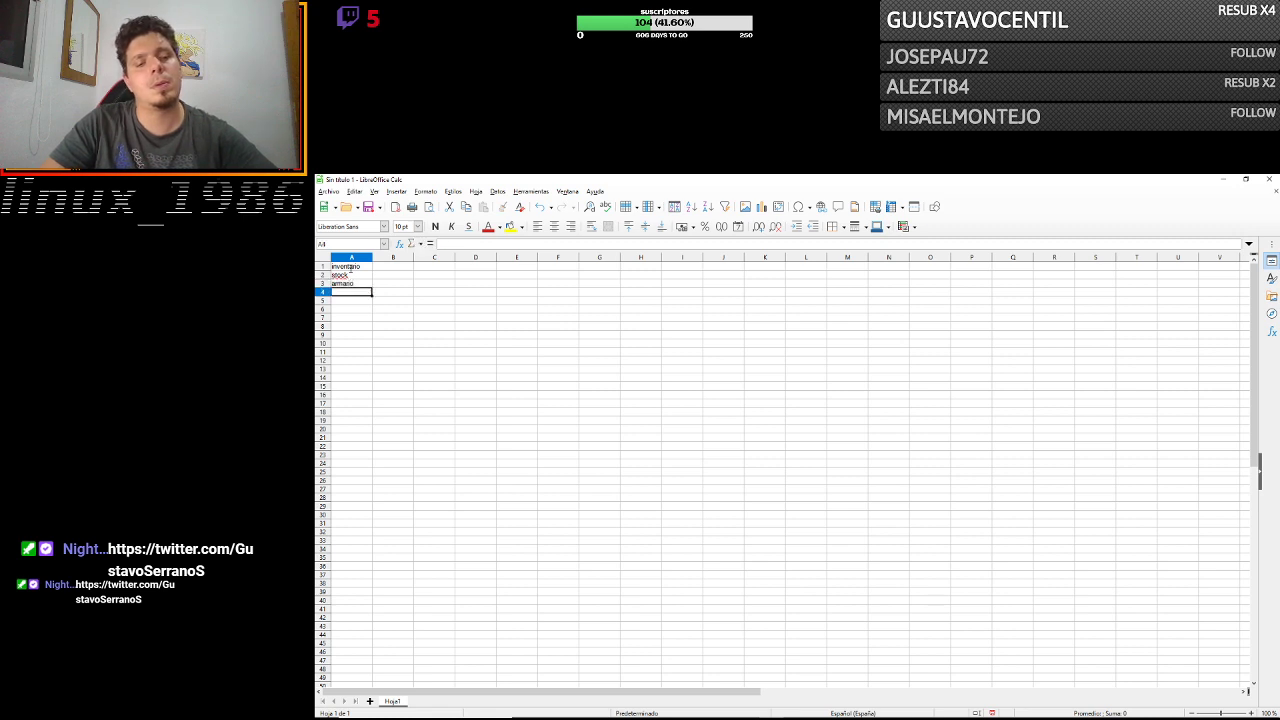
# Continue column A with rodillo, tornillo, pilas, mando pc and alfombra in A4–A8.
pyautogui.write('rodillo')
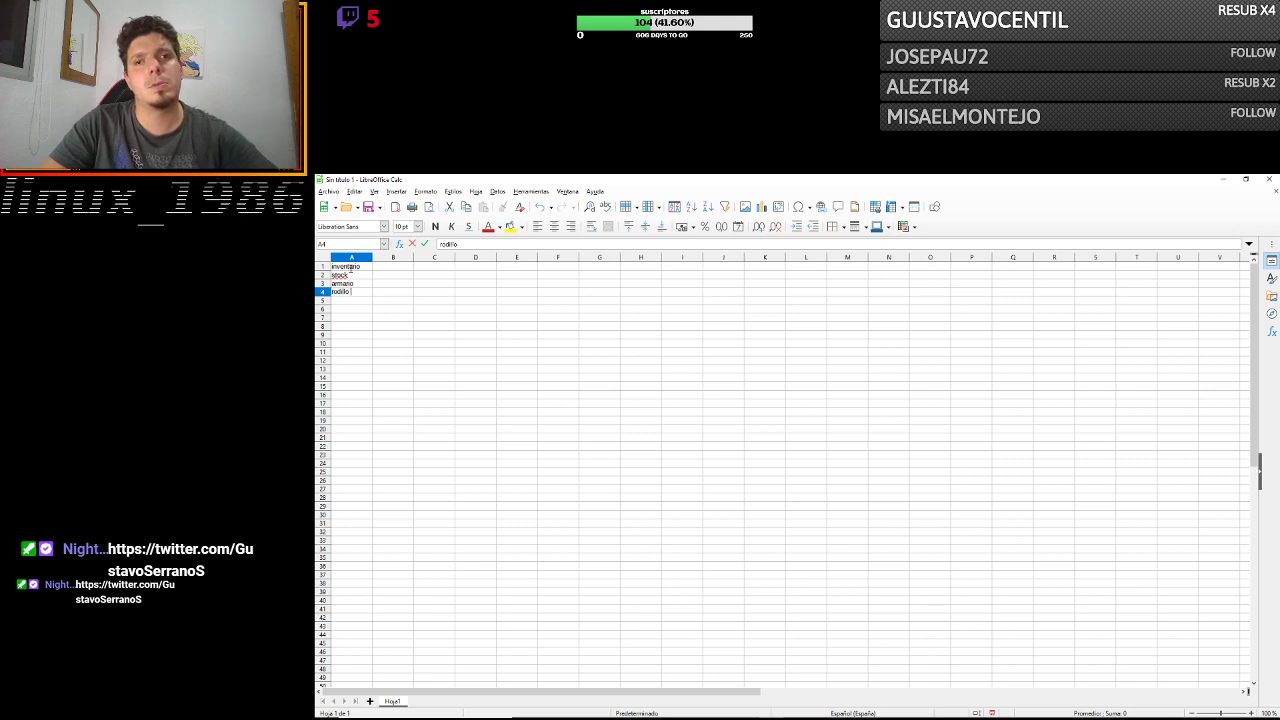
pyautogui.press('Return')
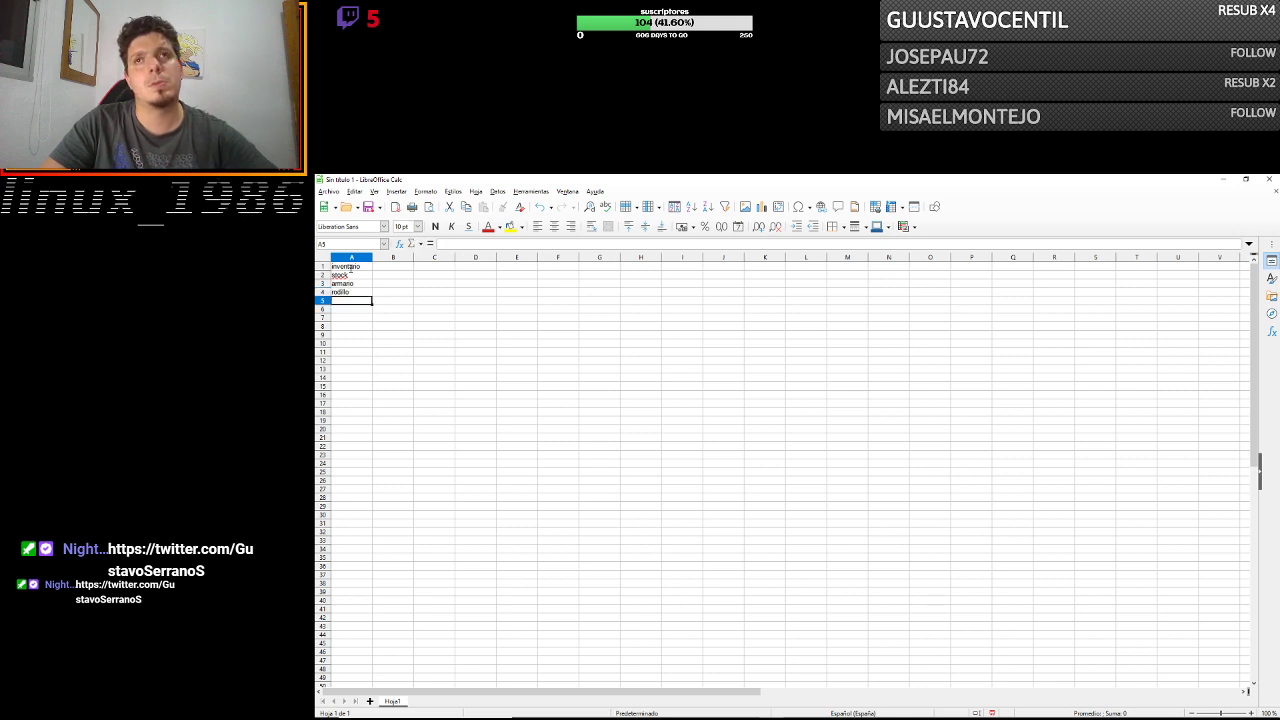
pyautogui.write('tor')
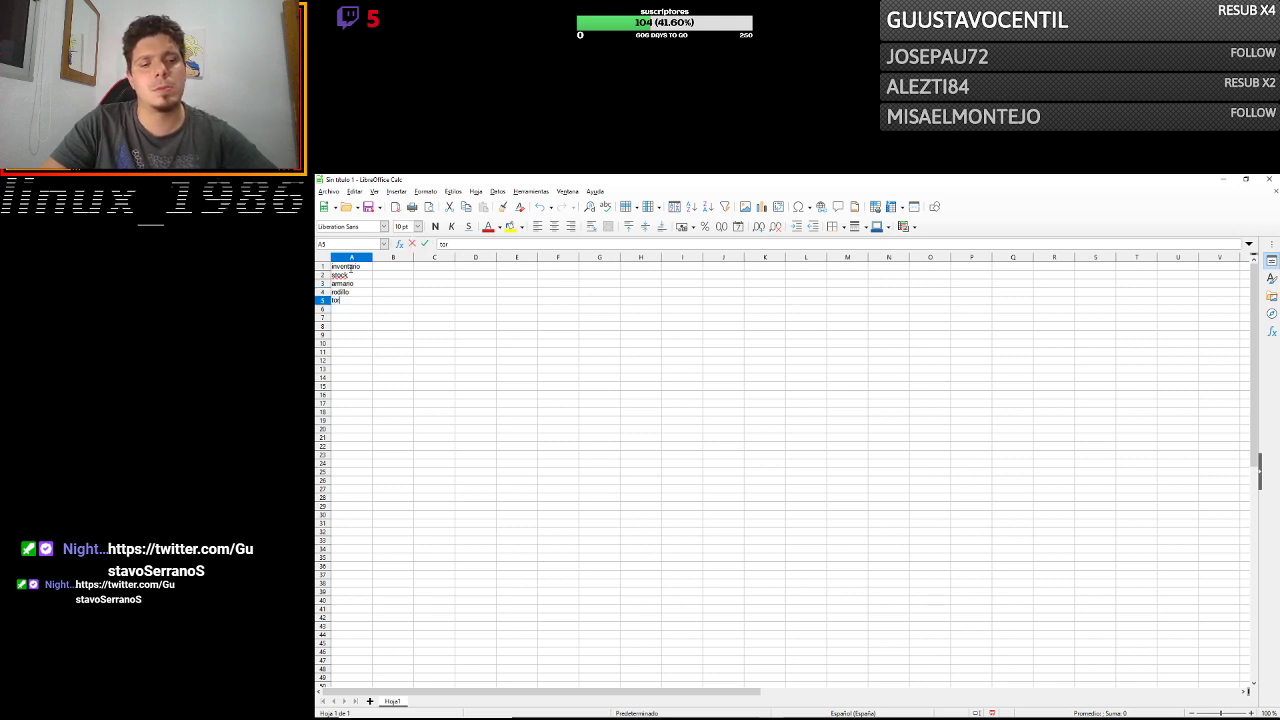
pyautogui.write('nillo')
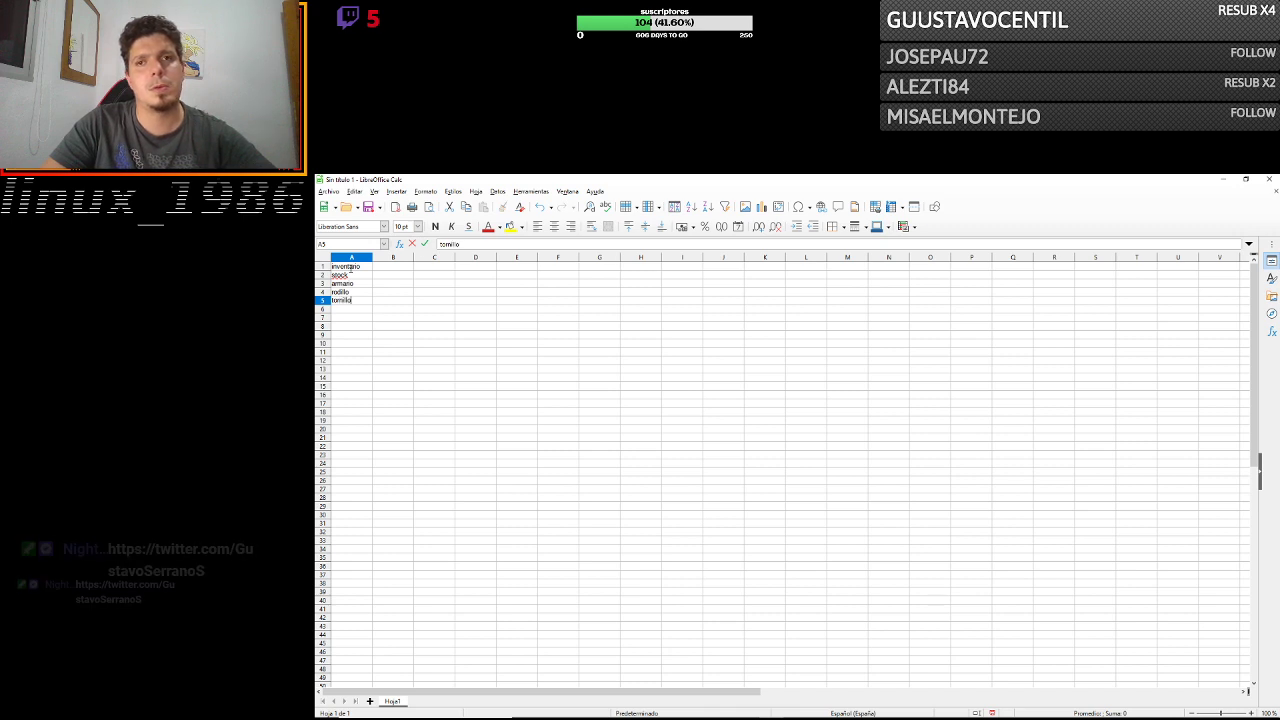
pyautogui.press('Return')
pyautogui.write('p')
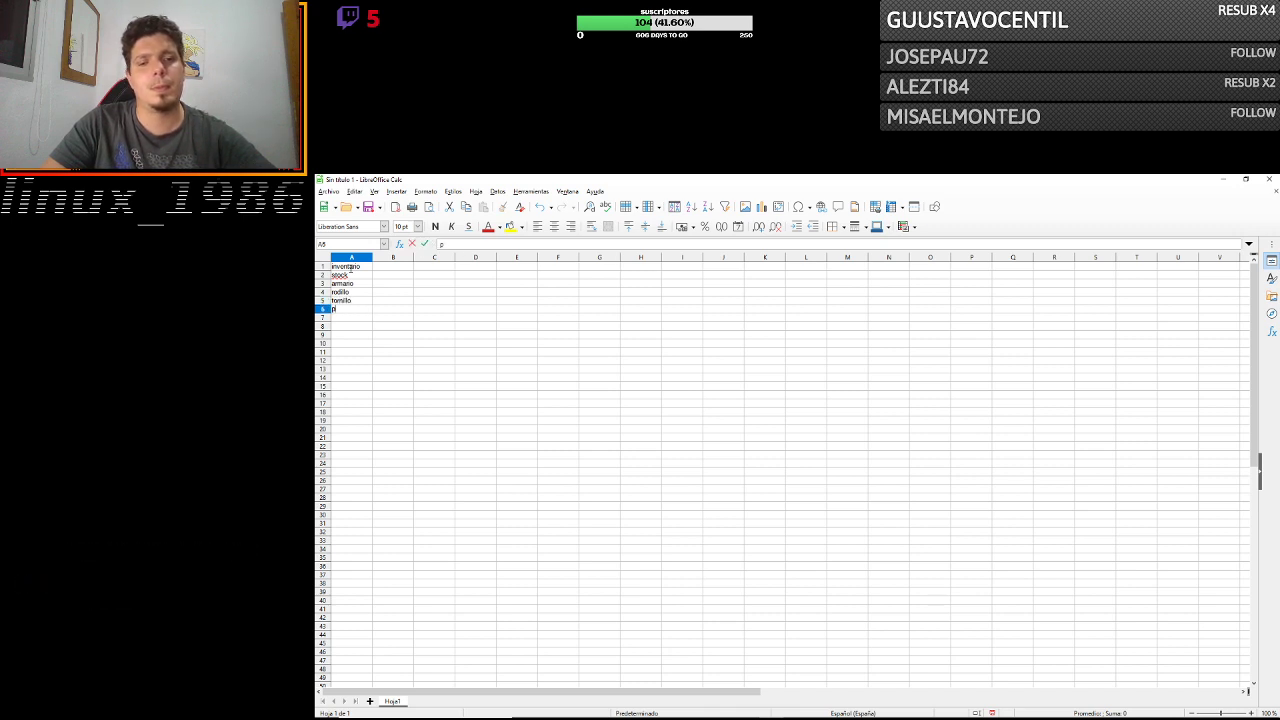
pyautogui.write('ilas')
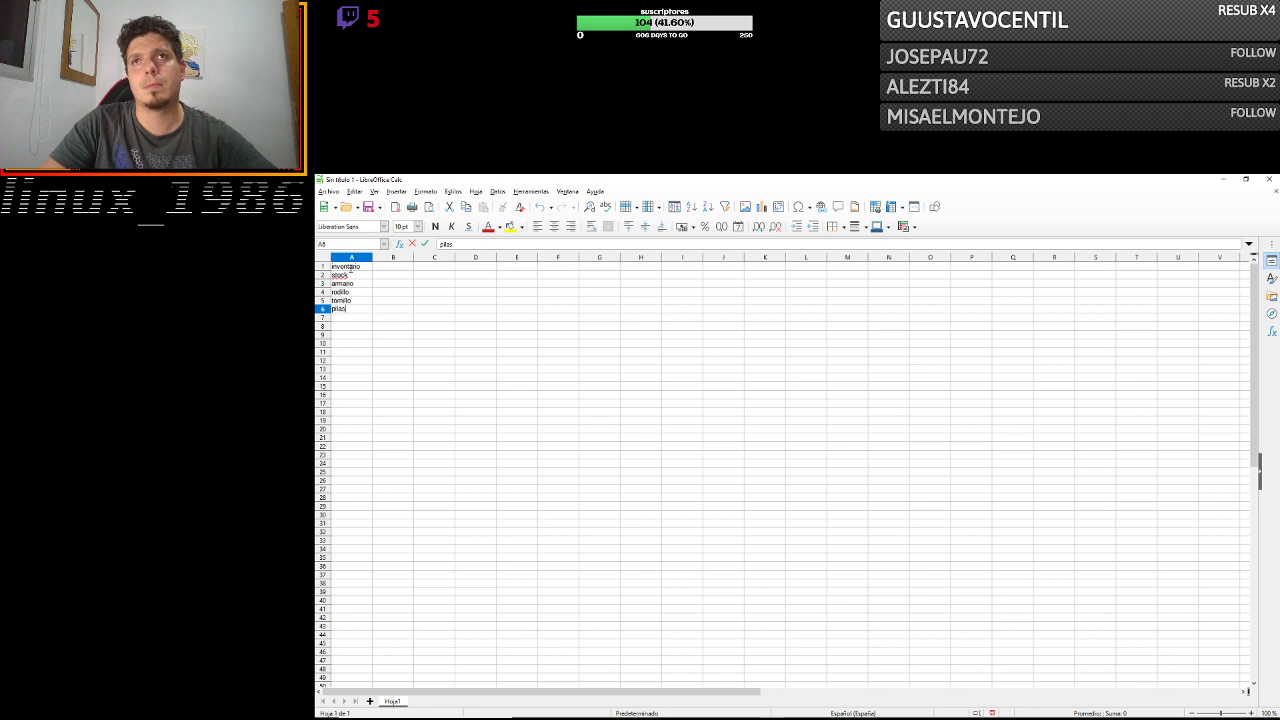
pyautogui.press('Return')
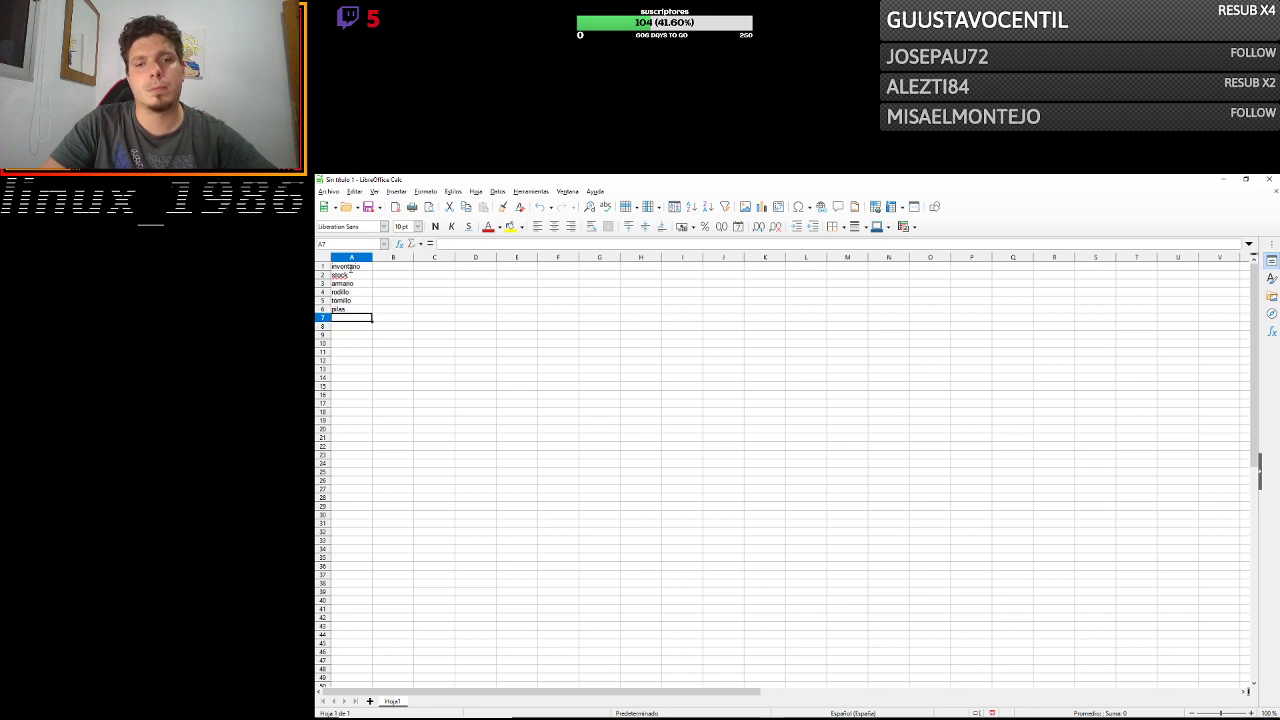
pyautogui.write('mando pc')
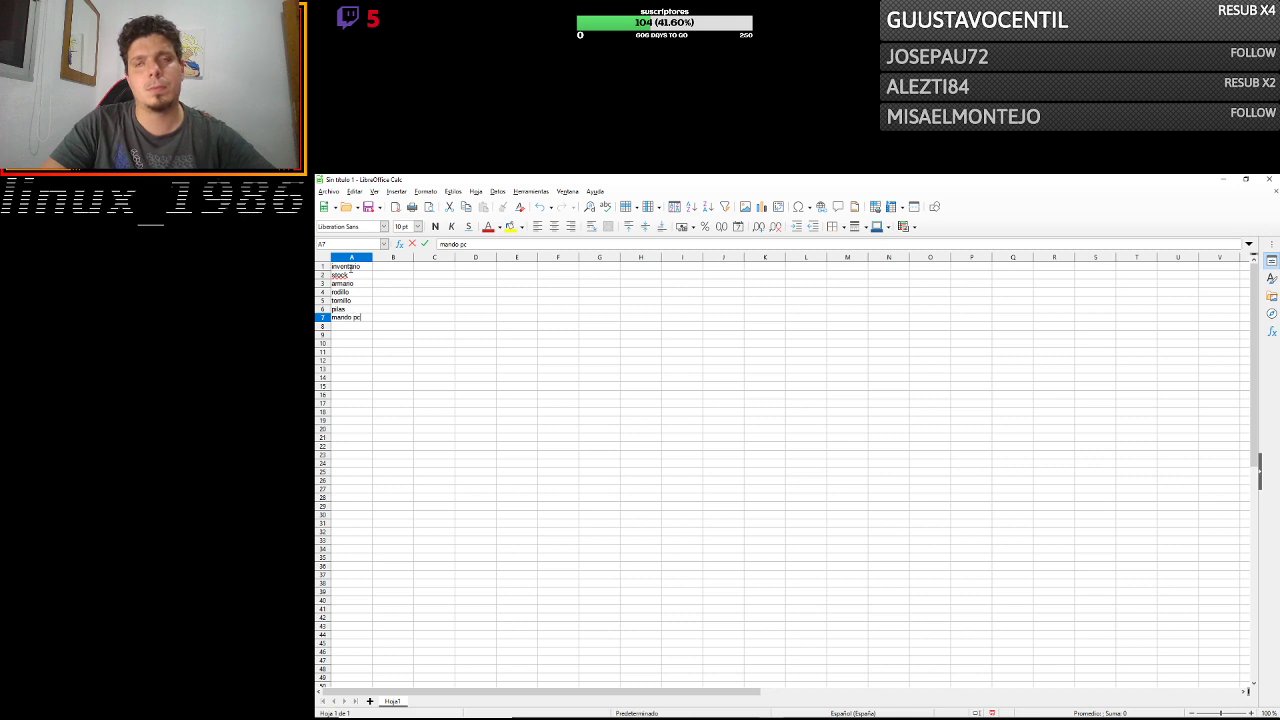
pyautogui.press('Return')
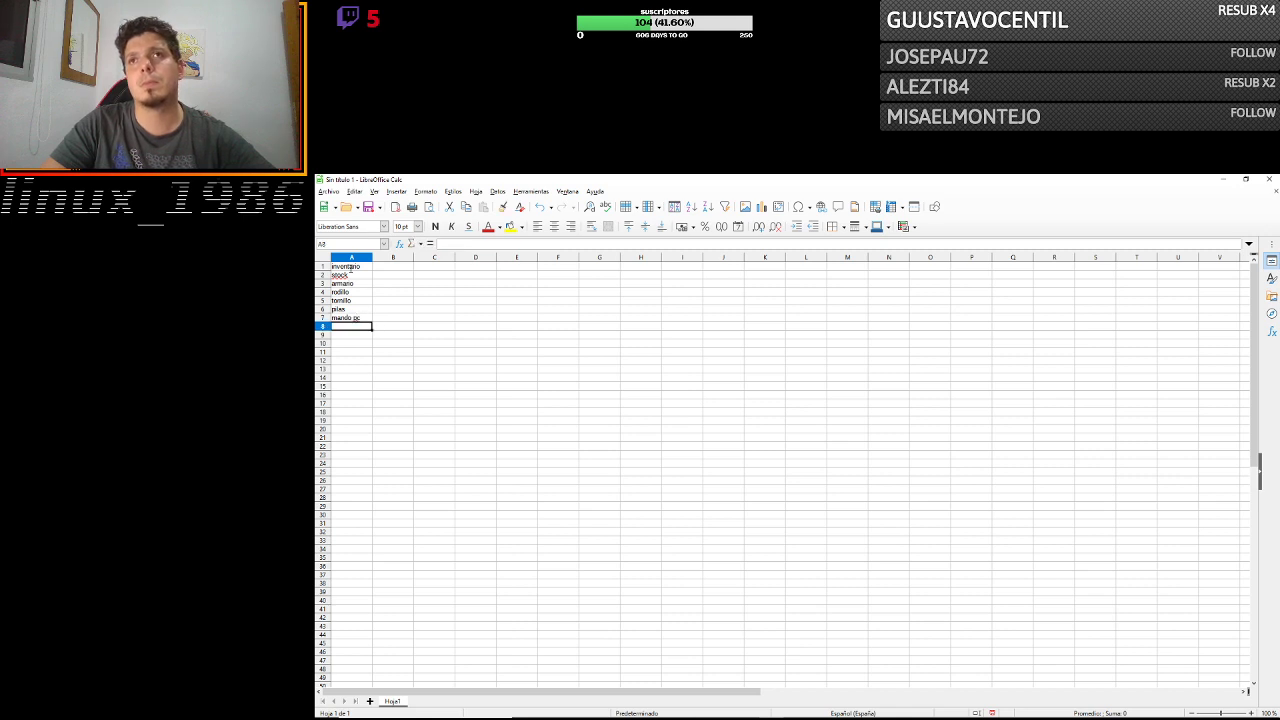
pyautogui.write('alf')
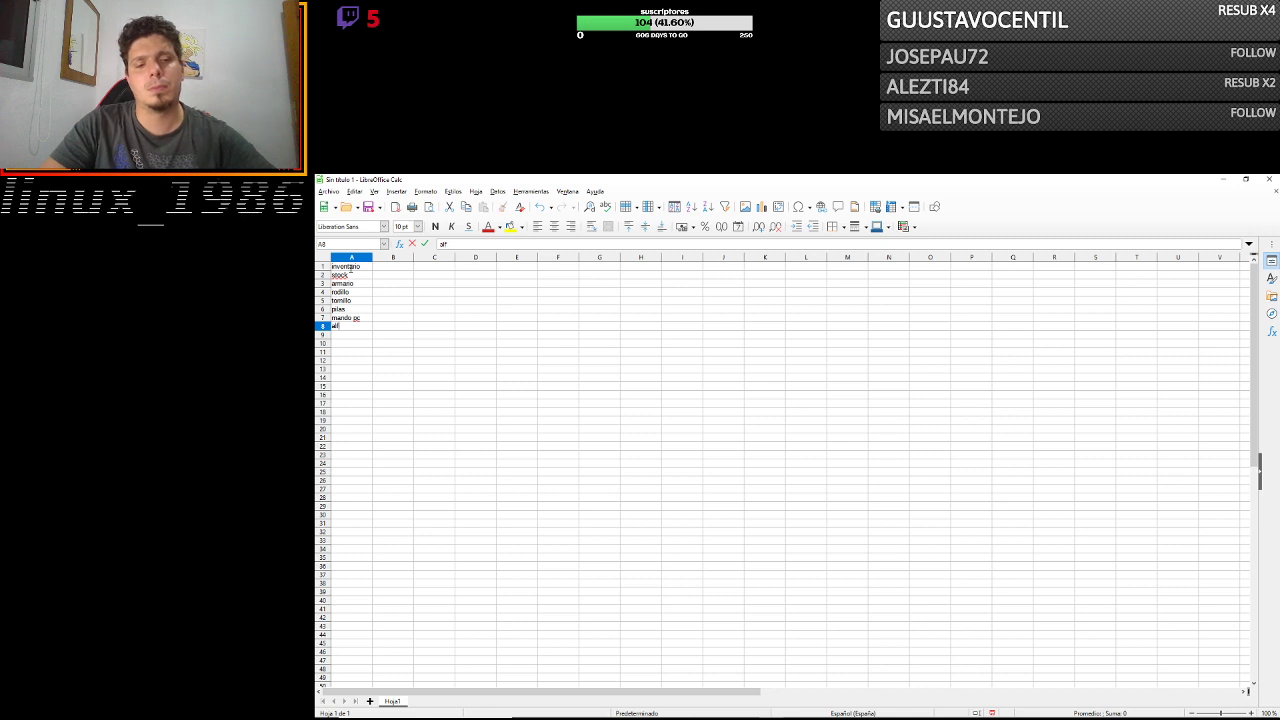
pyautogui.write('ombr')
pyautogui.write('a')
pyautogui.press('Return')
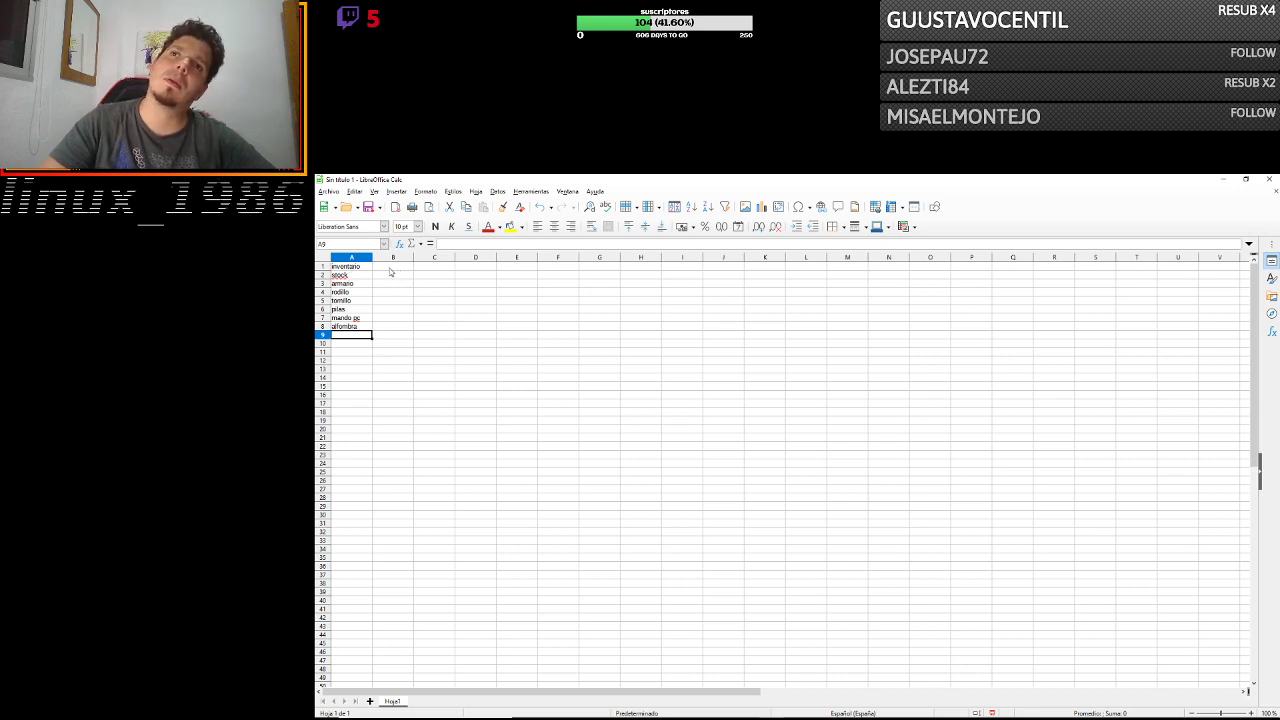
# Add the headers comprados in B1 and usados in C1.
pyautogui.doubleClick(389, 267)
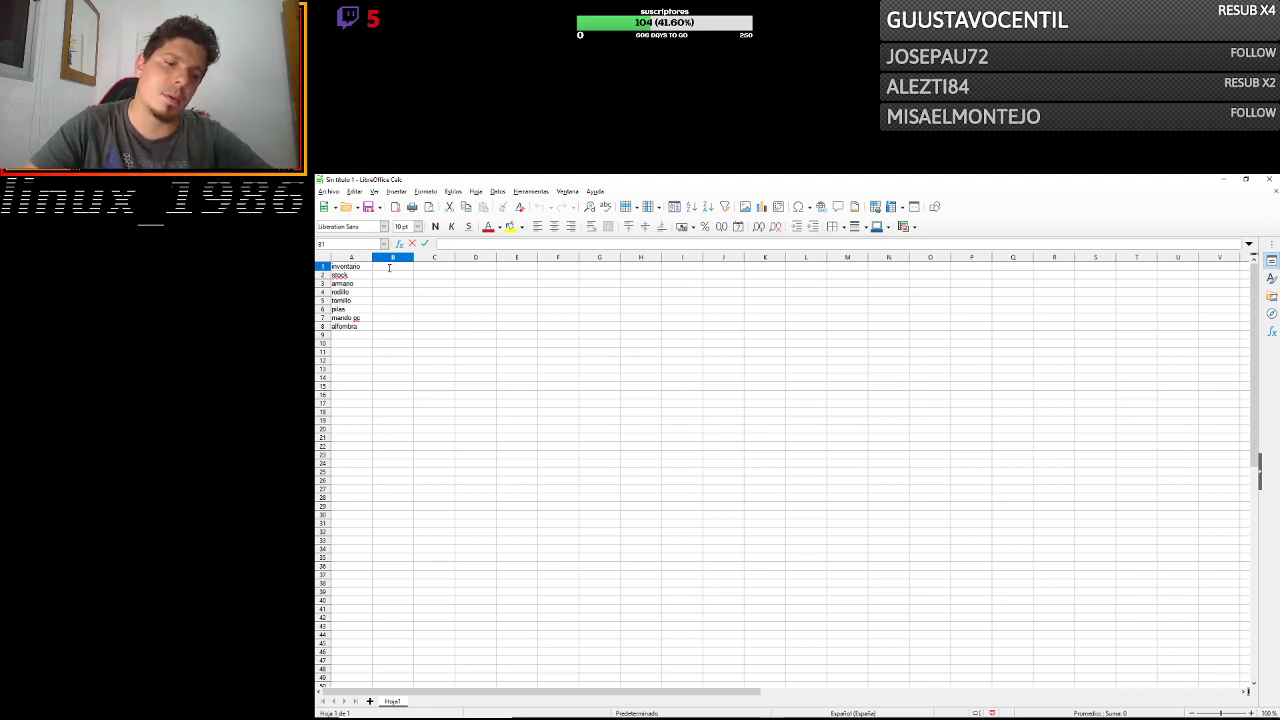
pyautogui.write('qued')
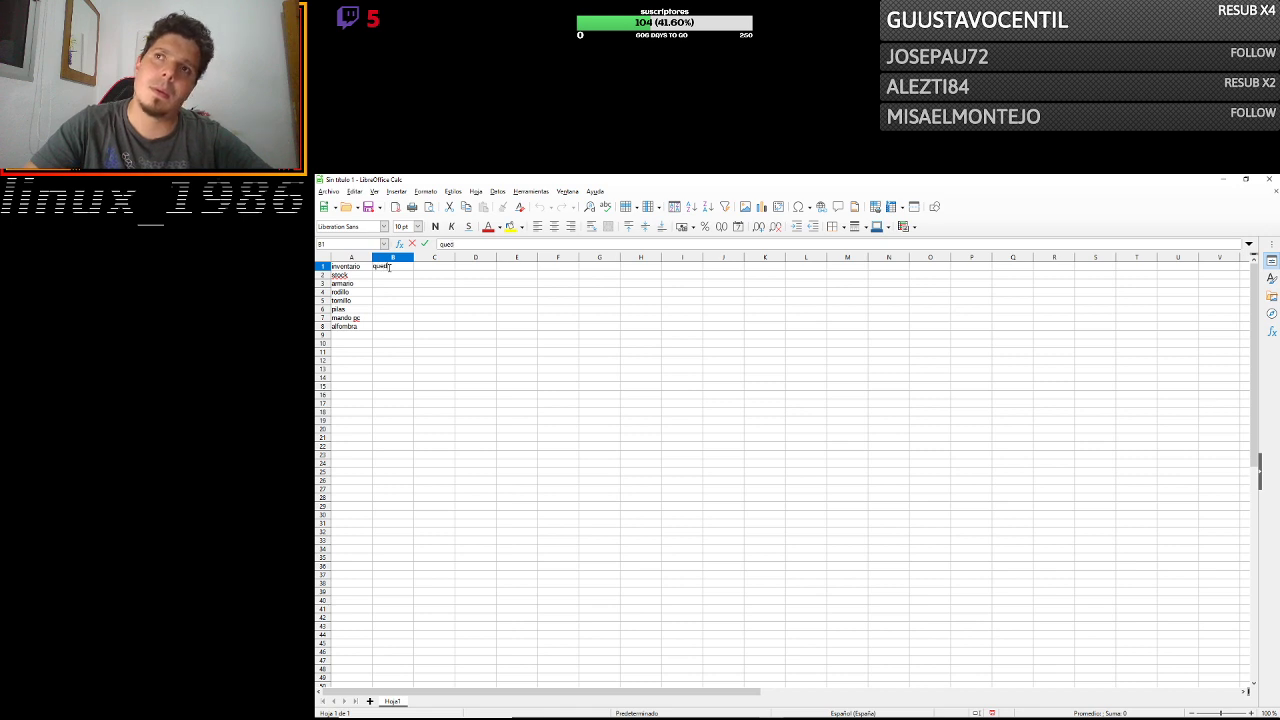
pyautogui.write('an')
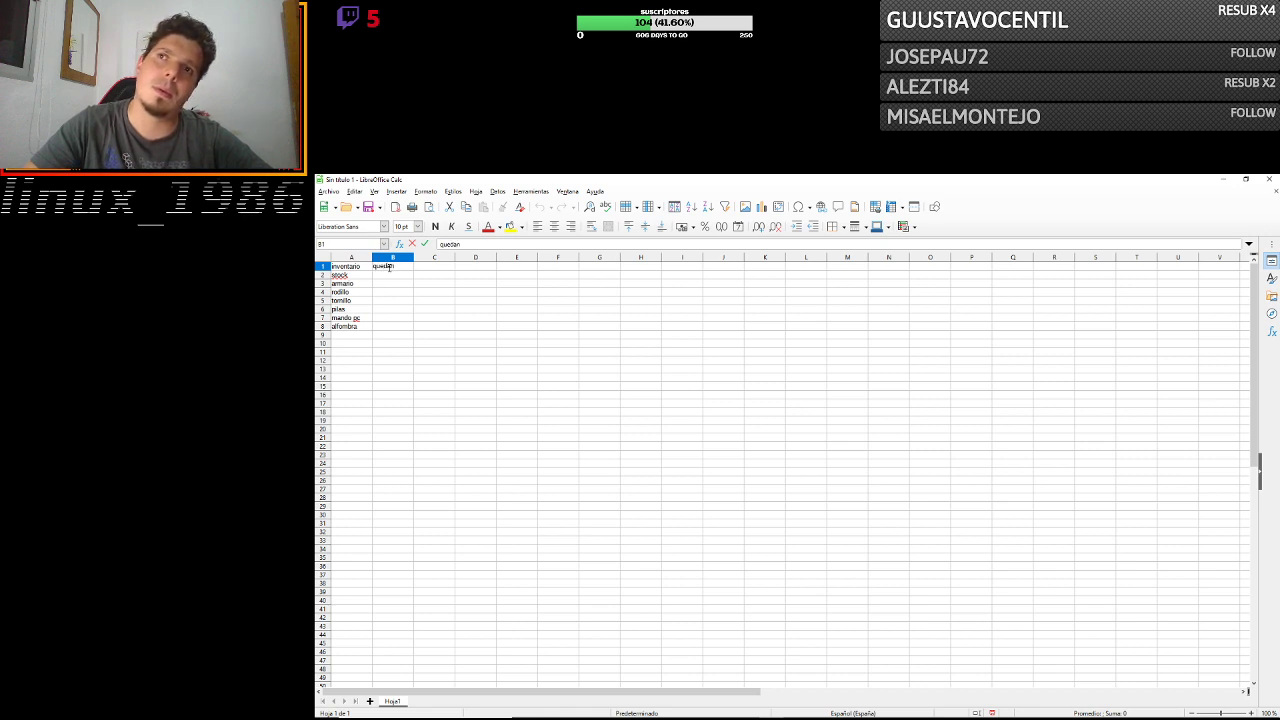
pyautogui.press('BackSpace')
pyautogui.press('BackSpace')
pyautogui.press('BackSpace')
pyautogui.write('comp')
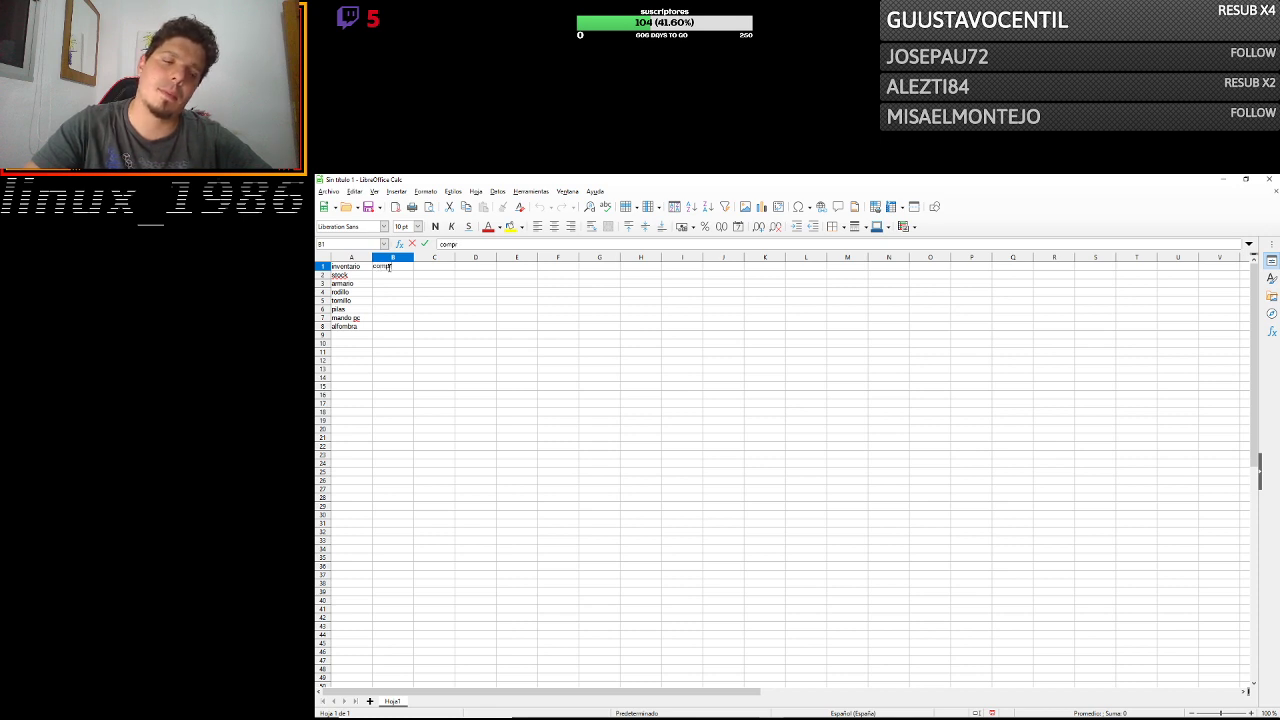
pyautogui.write('rados')
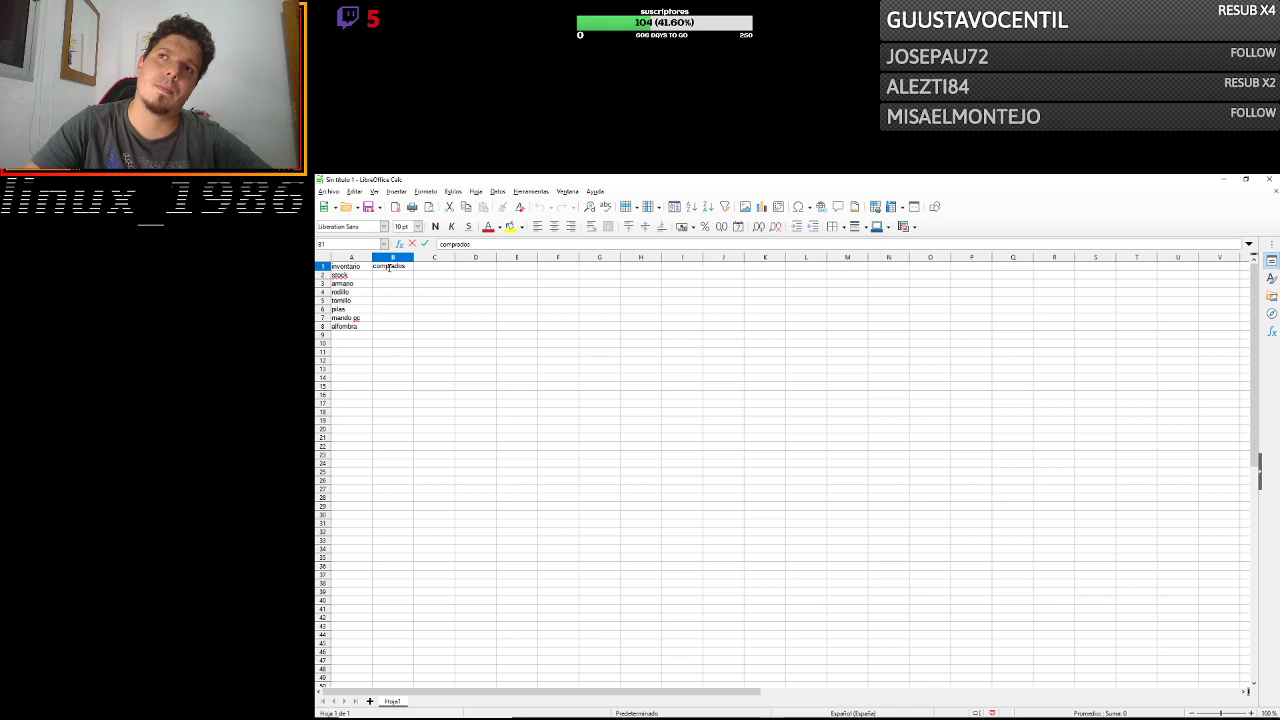
pyautogui.press('Tab')
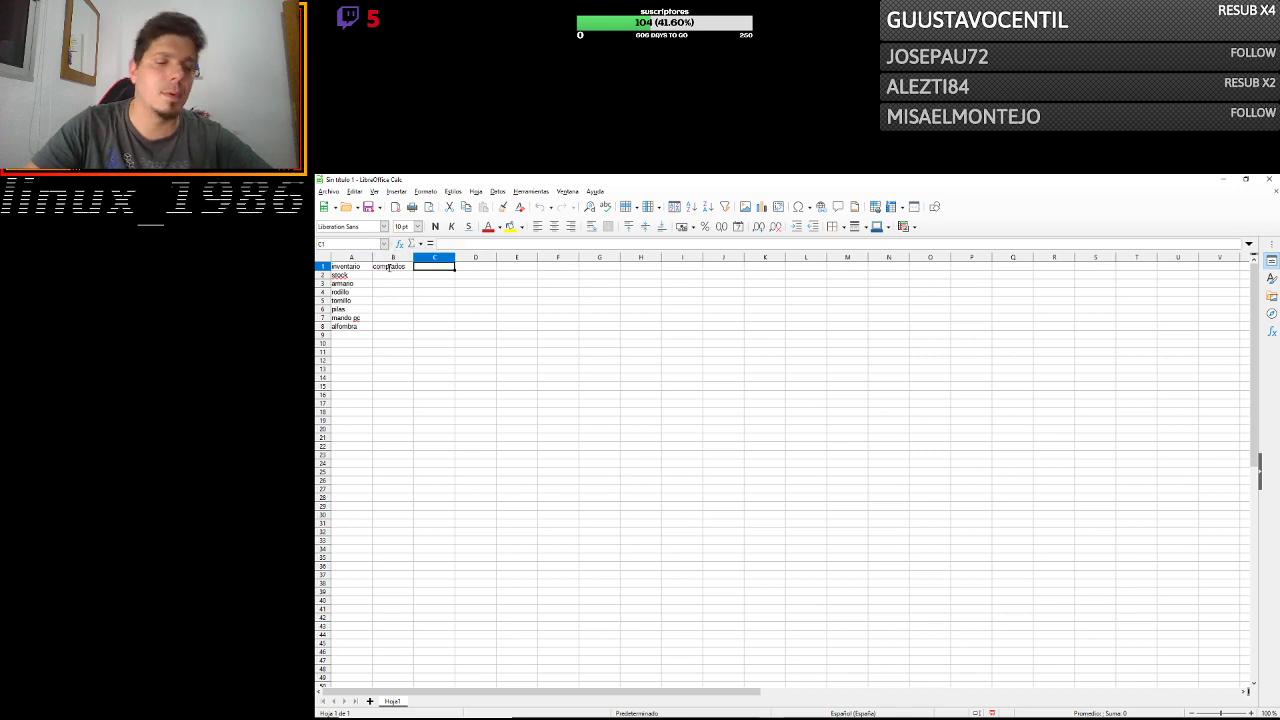
pyautogui.write('usados')
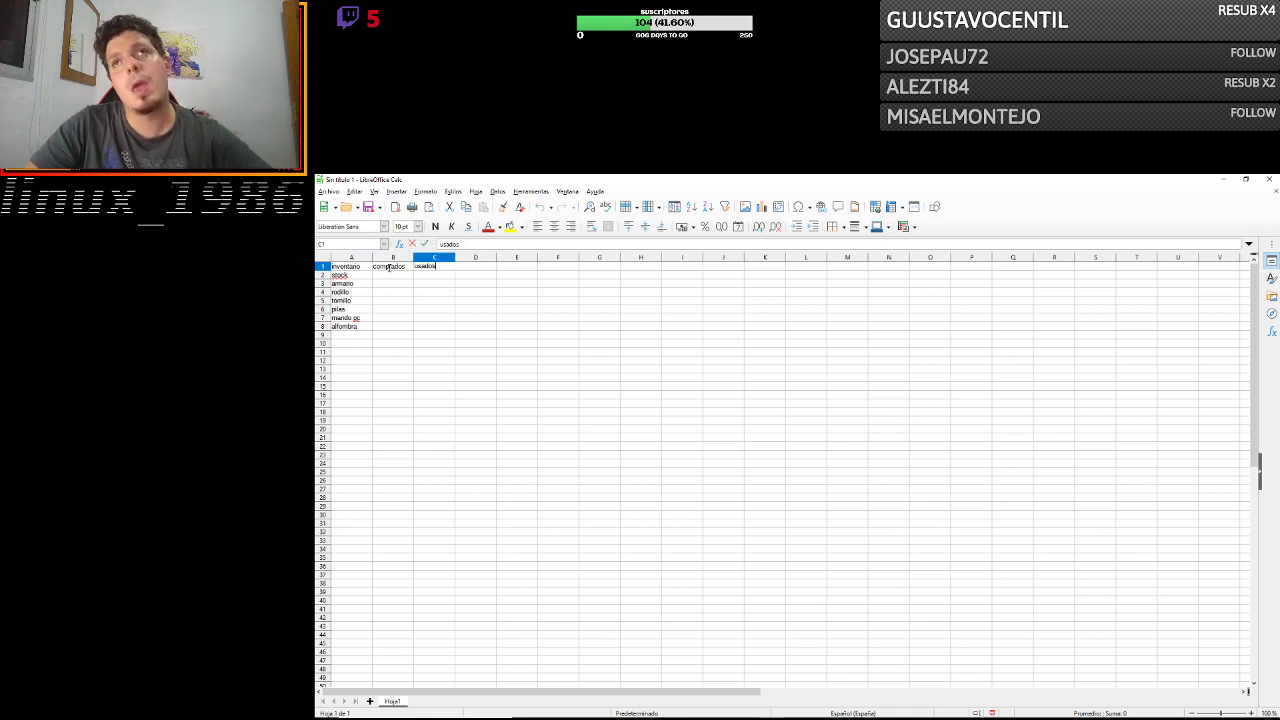
pyautogui.press('Return')
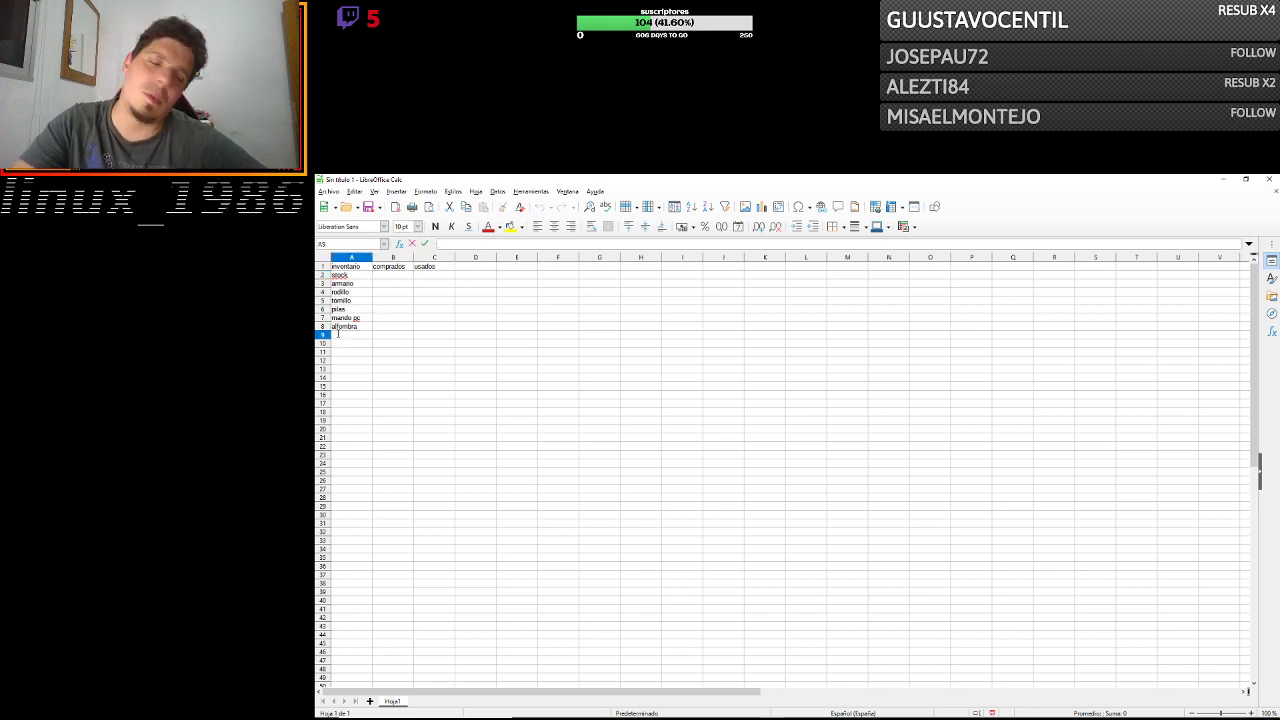
# List sopa, lentejas, leche and pan de molde in A9–A12.
pyautogui.write('sopa')
pyautogui.press('Return')
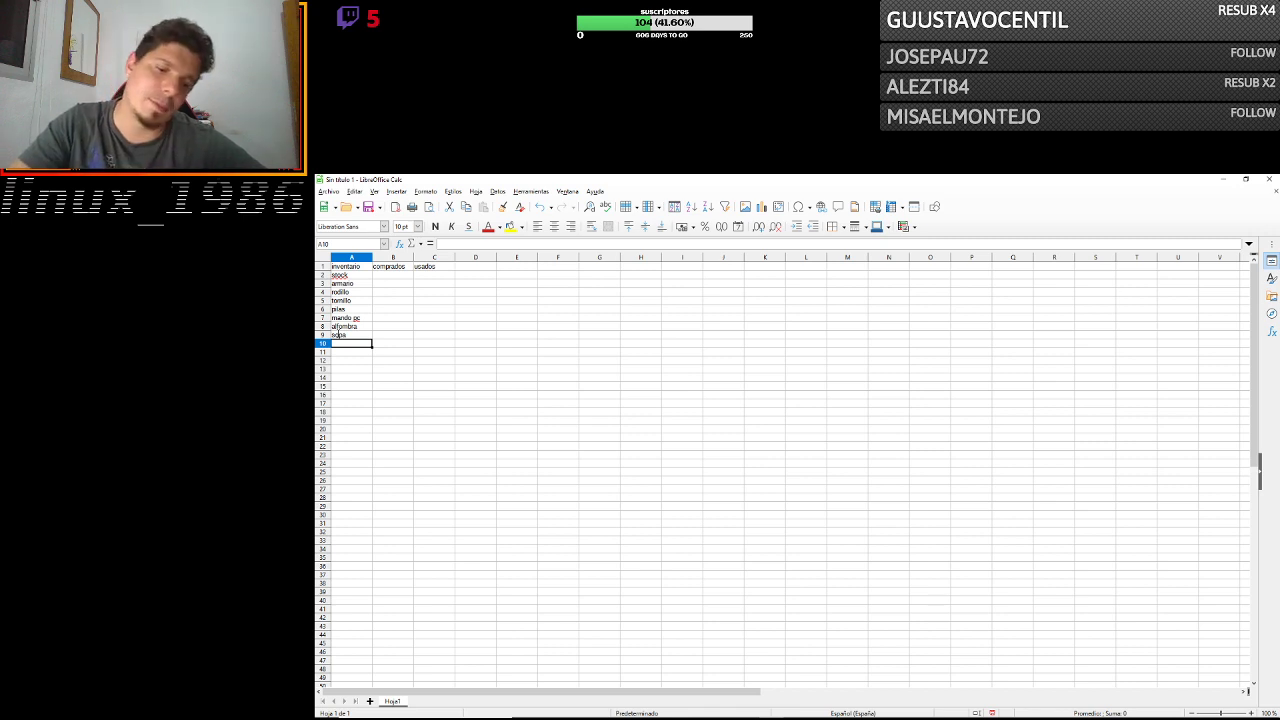
pyautogui.write('lentejas')
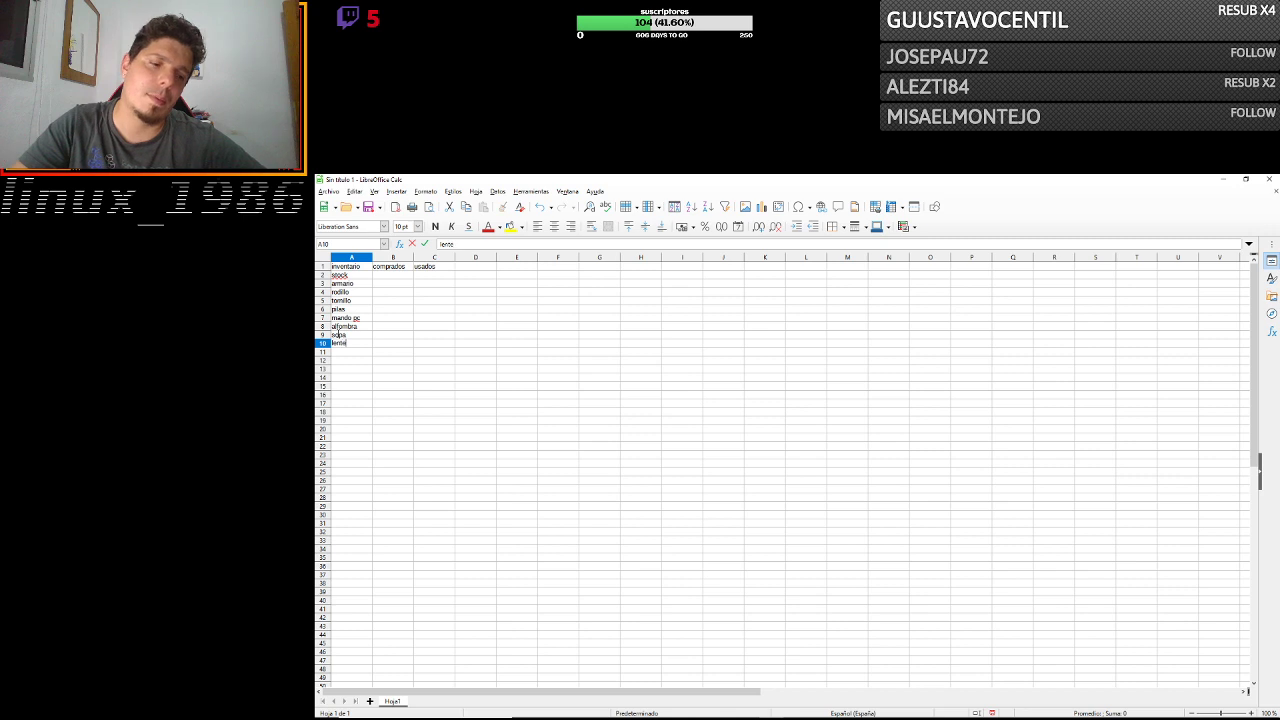
pyautogui.press('Return')
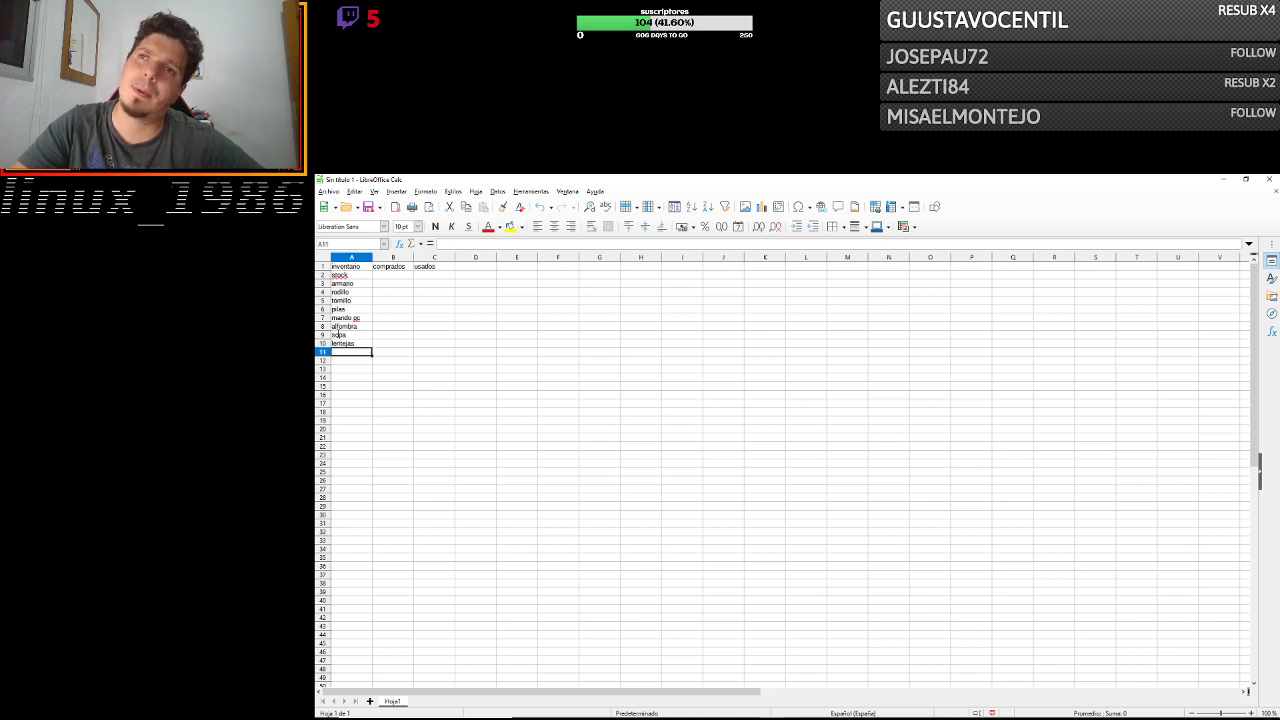
pyautogui.write('leche')
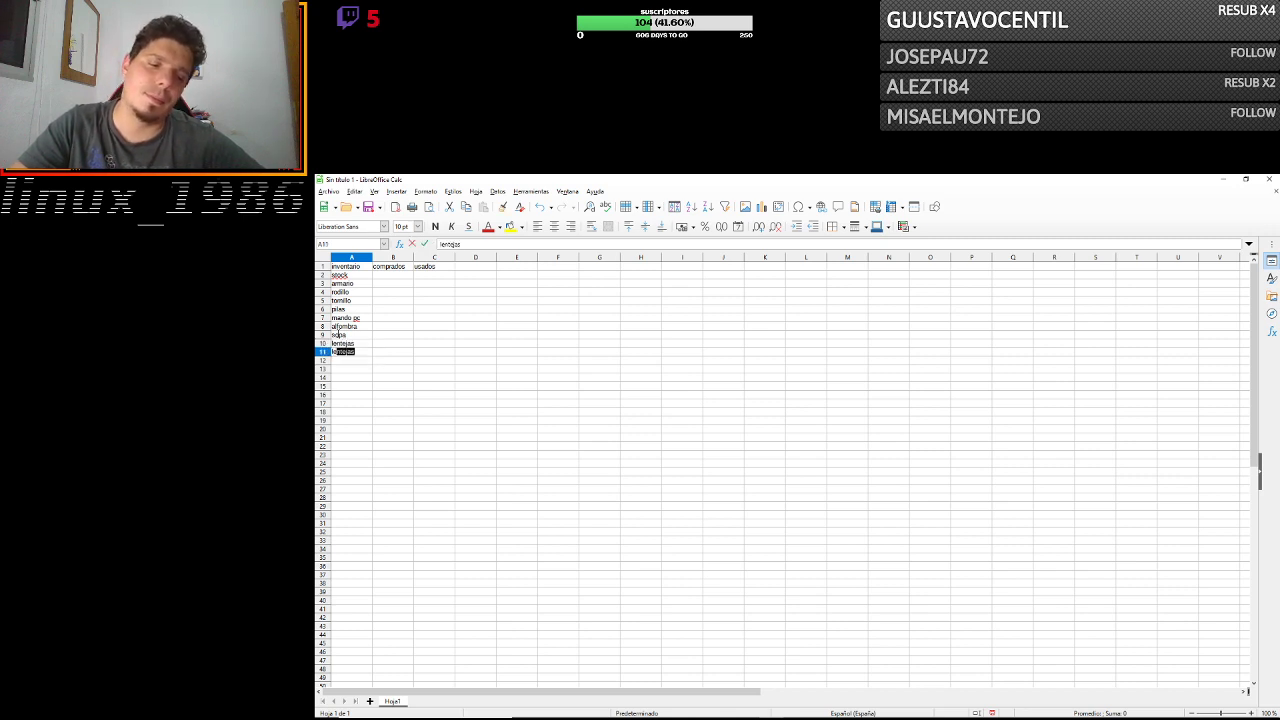
pyautogui.press('Return')
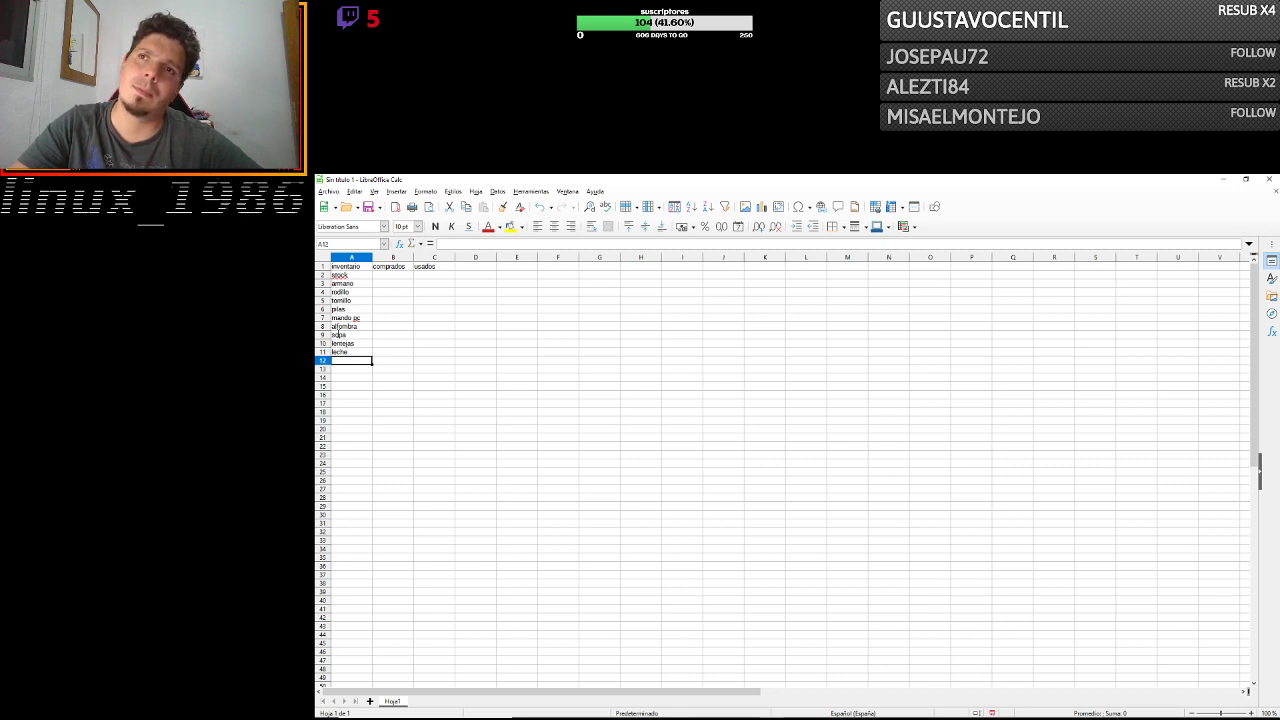
pyautogui.write('pla')
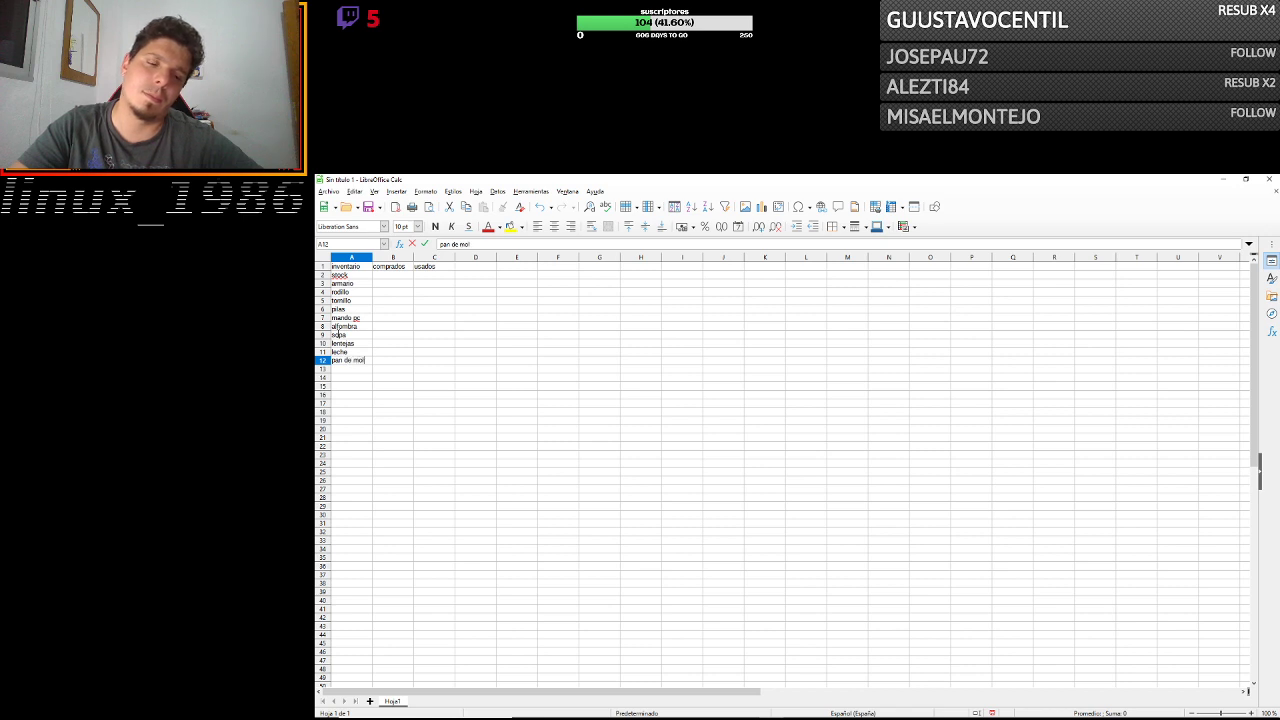
pyautogui.press('Return')
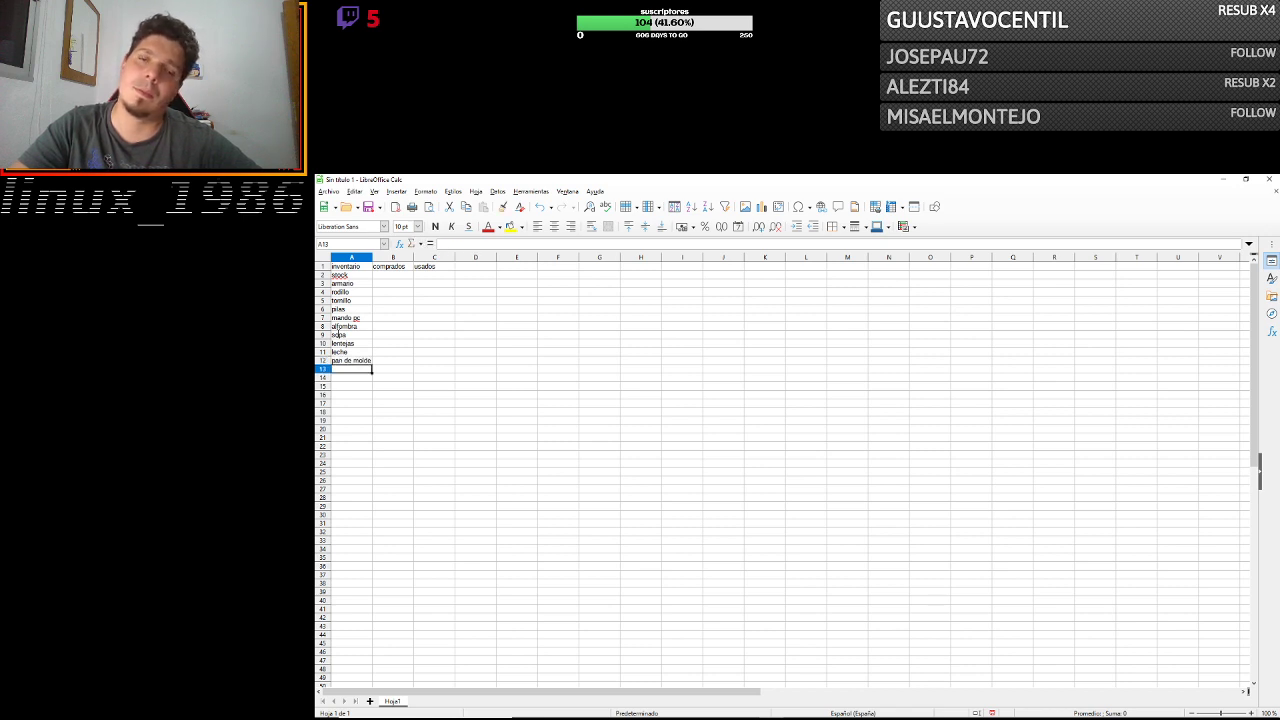
# Head column D 'total' and fill the formula =B2-C2 down through D12.
pyautogui.click(480, 268)
pyautogui.write('t')
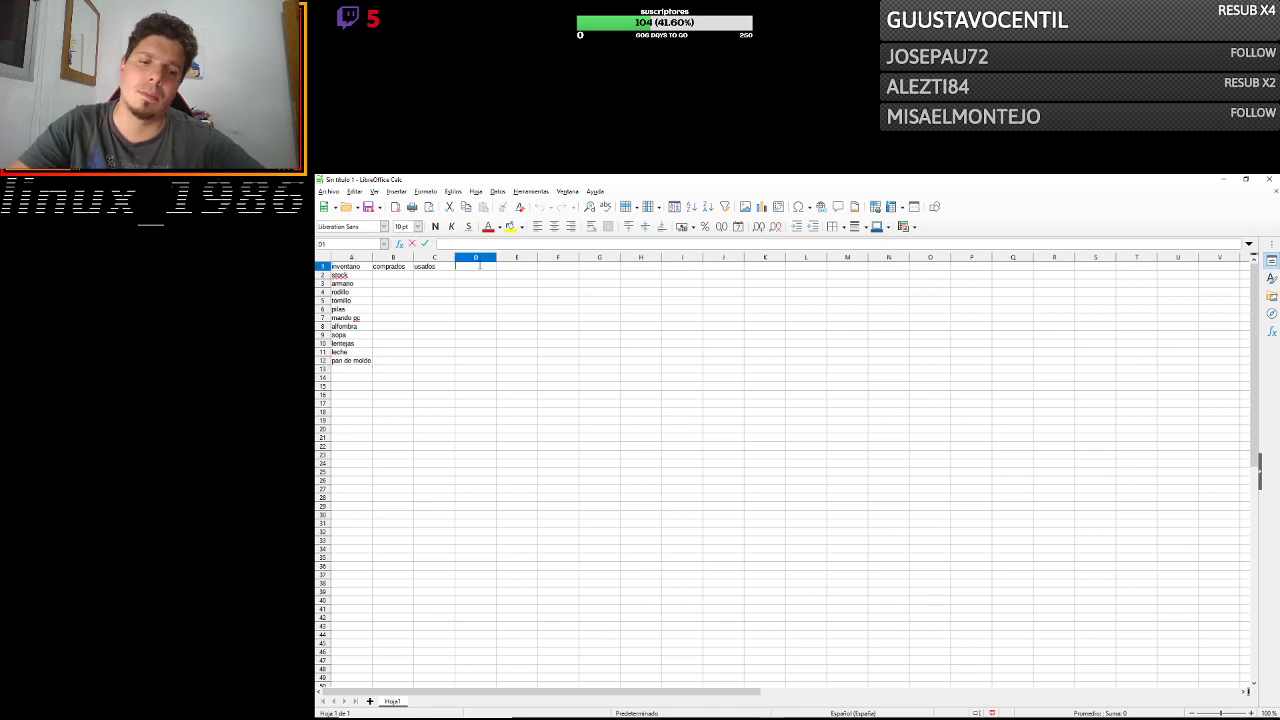
pyautogui.write('otal')
pyautogui.press('Return')
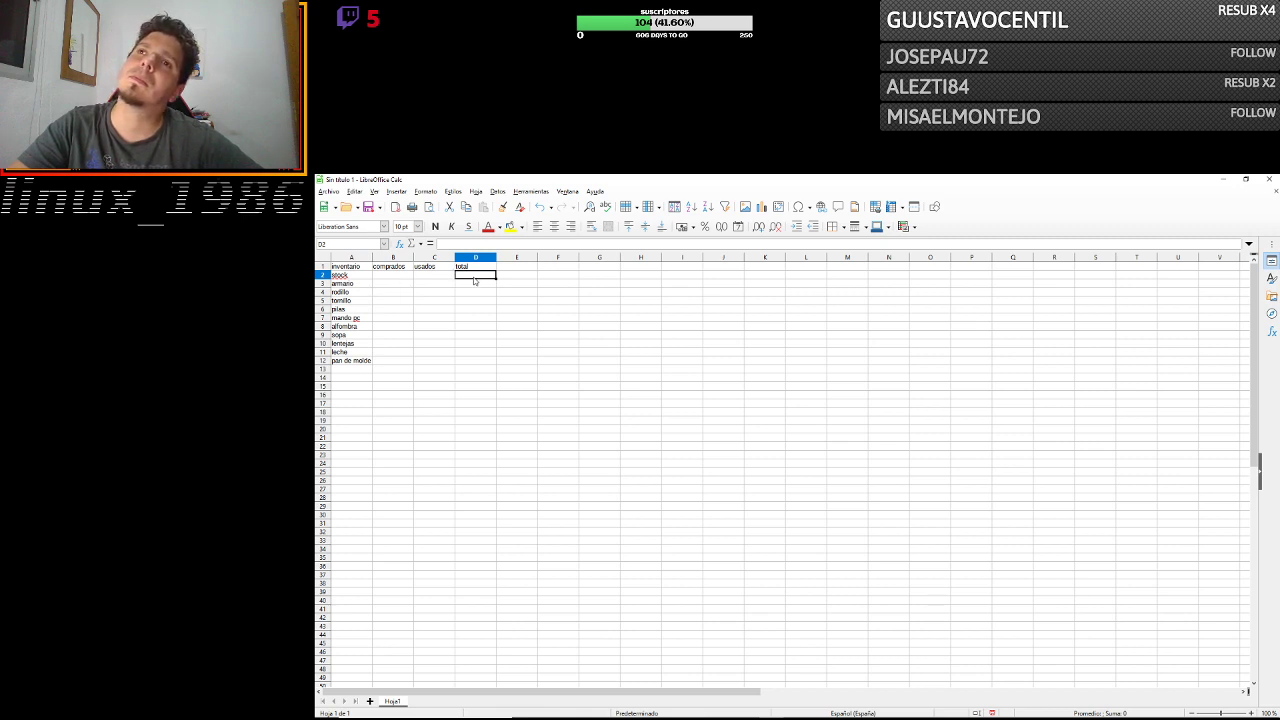
pyautogui.doubleClick(474, 279)
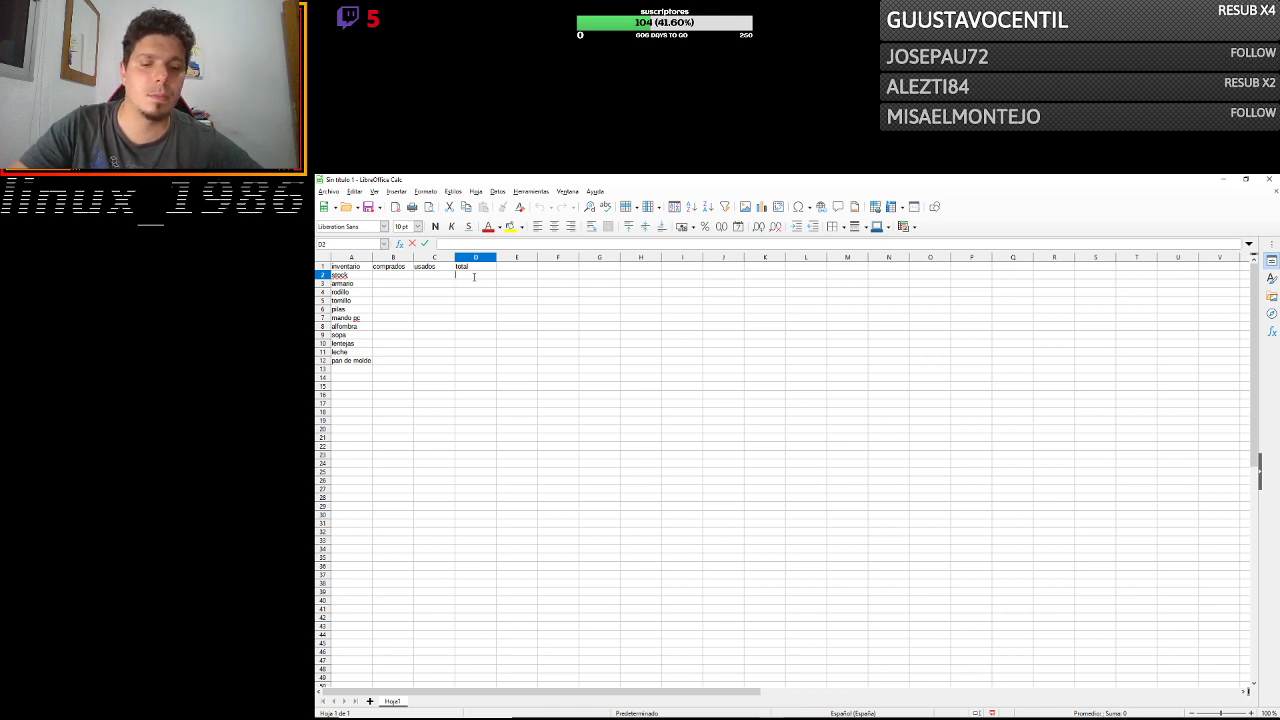
pyautogui.write('=')
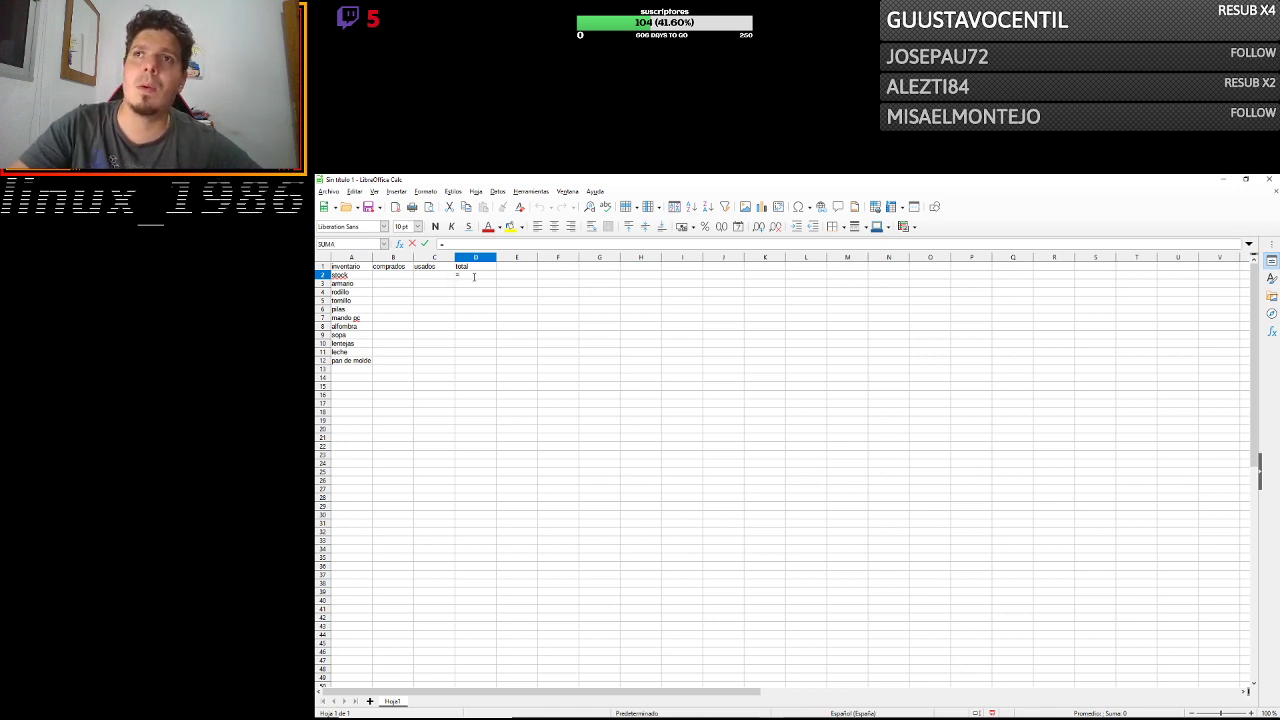
pyautogui.click(390, 276)
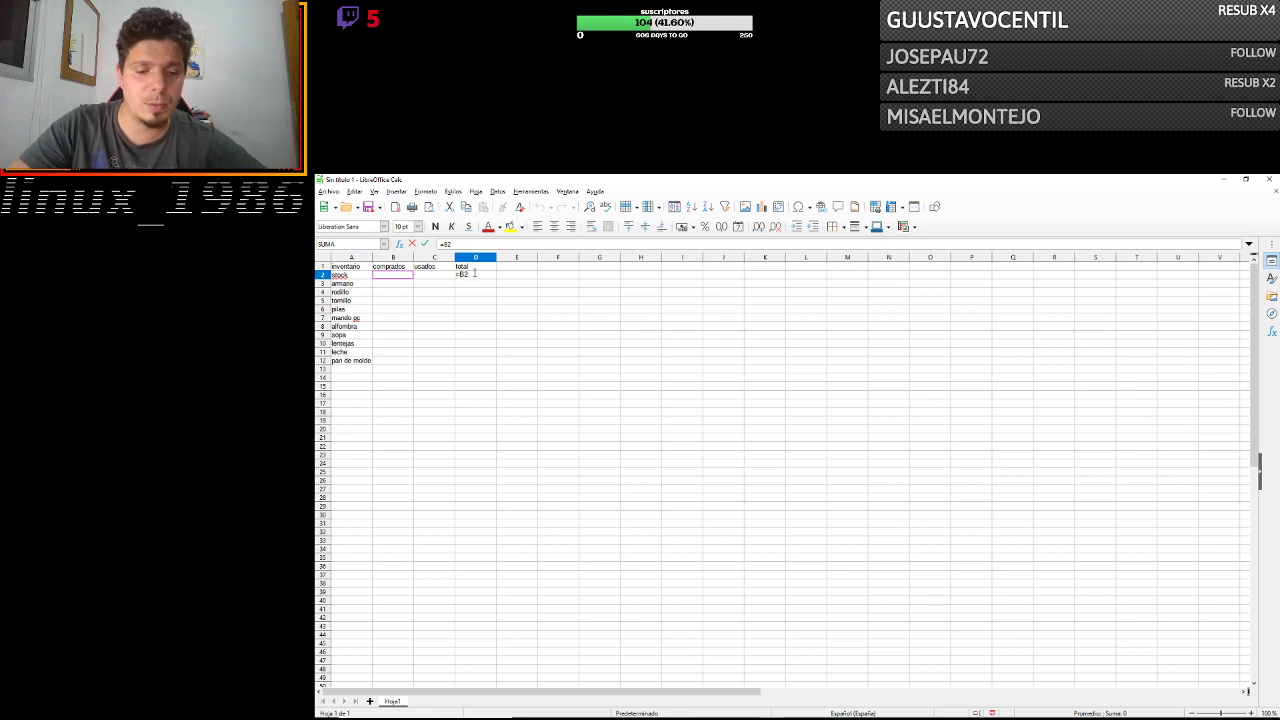
pyautogui.write('-')
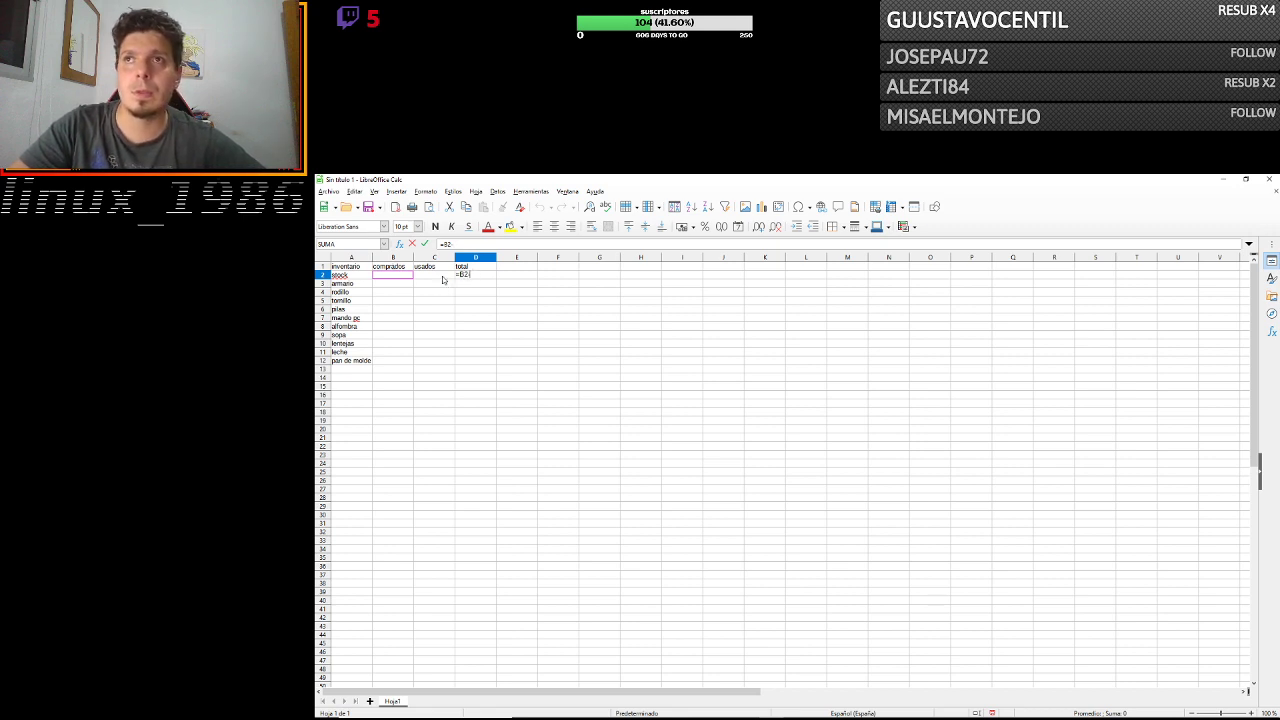
pyautogui.click(434, 275)
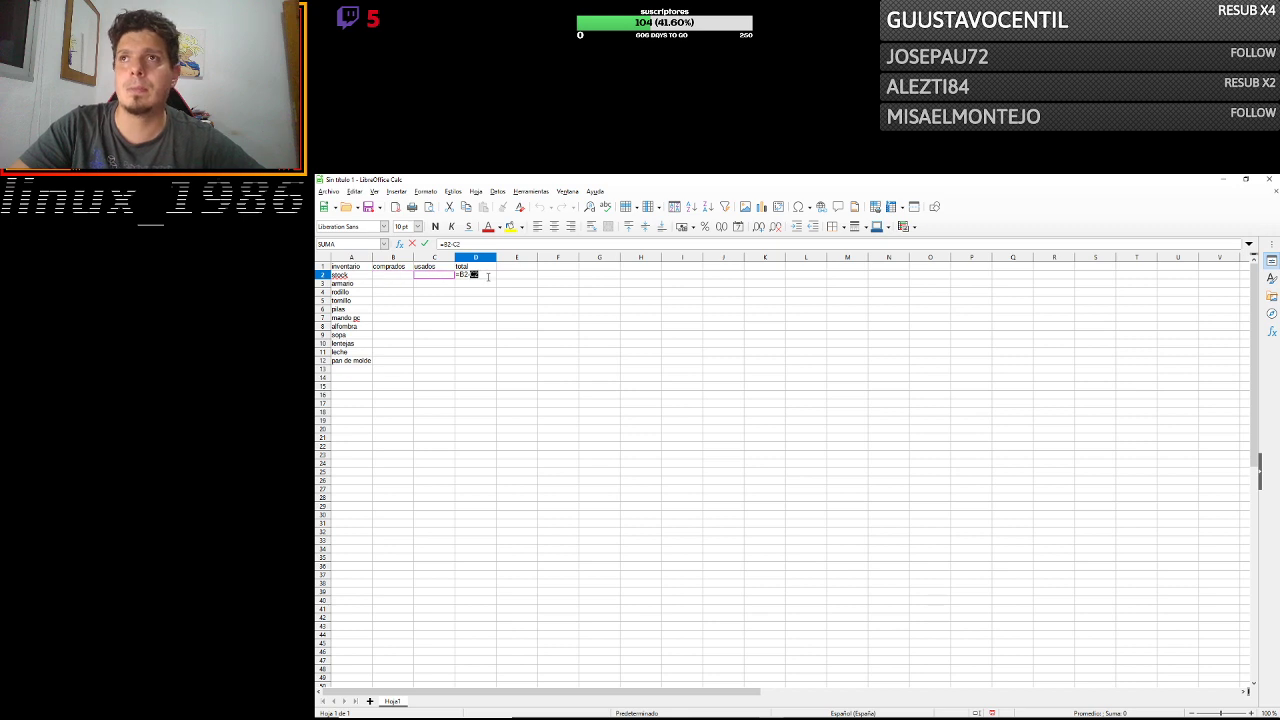
pyautogui.press('Return')
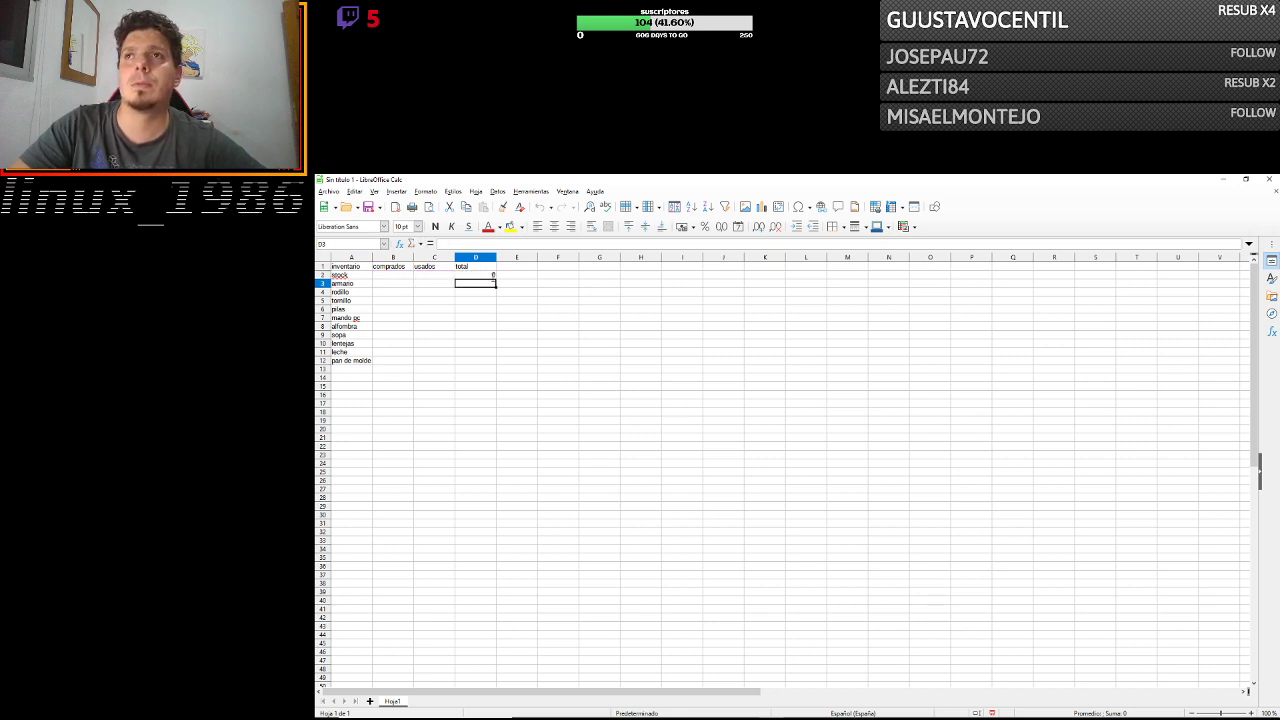
pyautogui.click(492, 275)
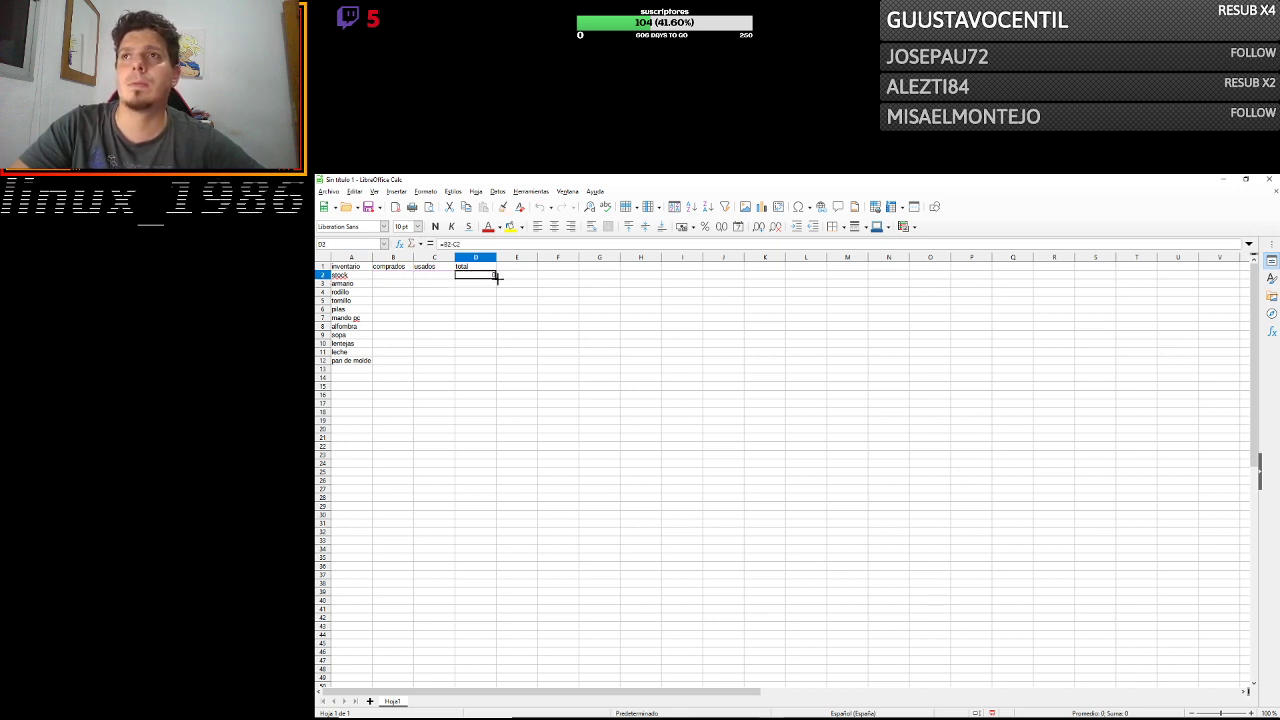
pyautogui.moveTo(495, 276); pyautogui.dragTo(497, 365)
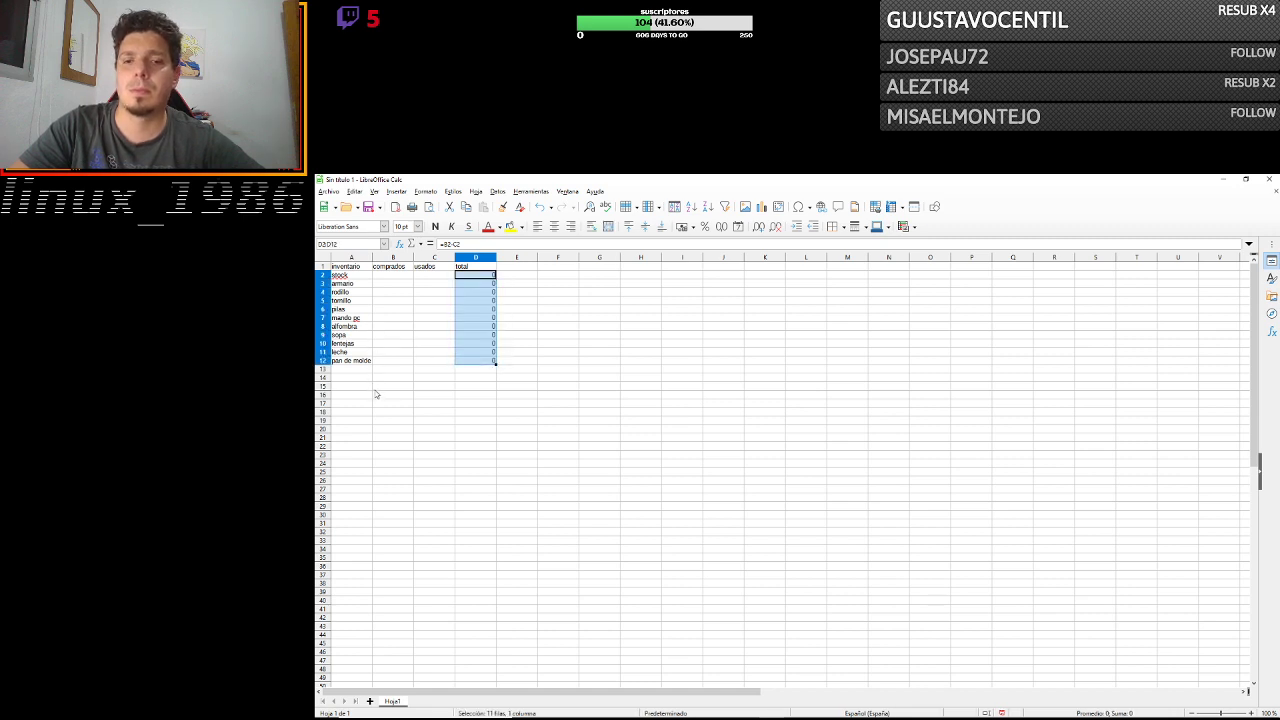
# Enter comprados quantities 4, 5, 10, 12, 15 and 20 in B2–B7.
pyautogui.click(390, 275)
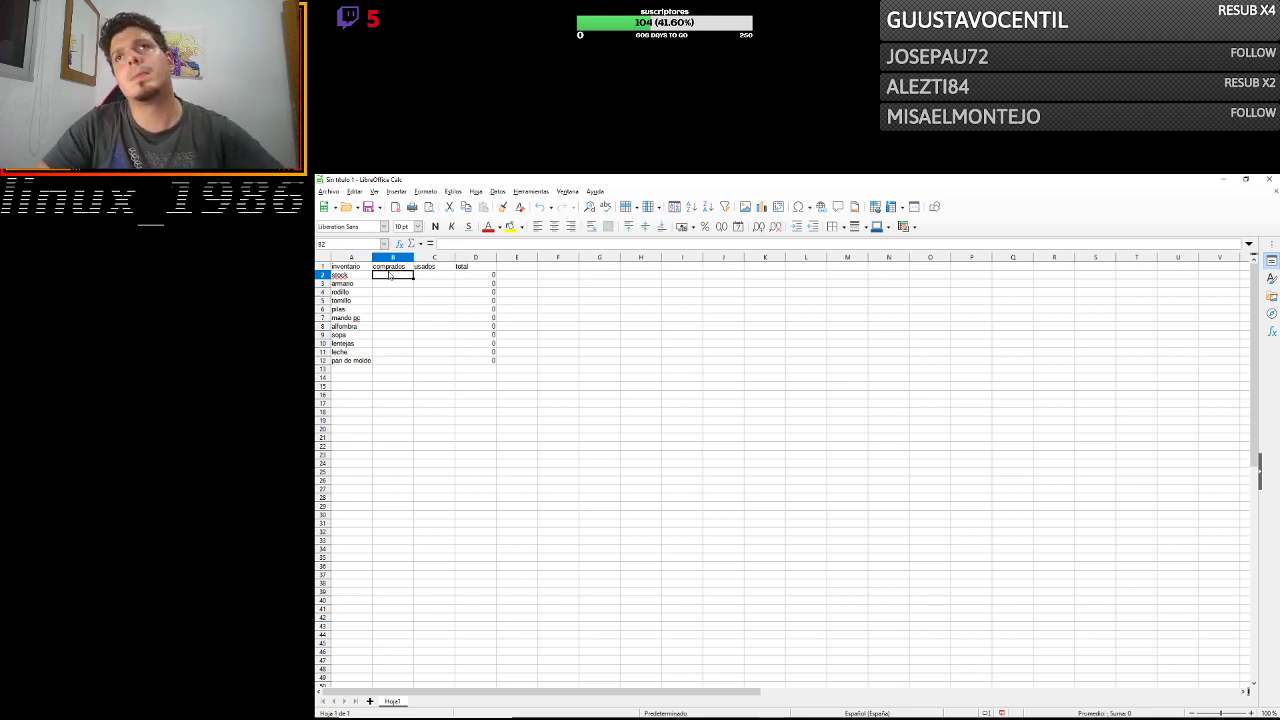
pyautogui.write('4')
pyautogui.press('Return')
pyautogui.write('5')
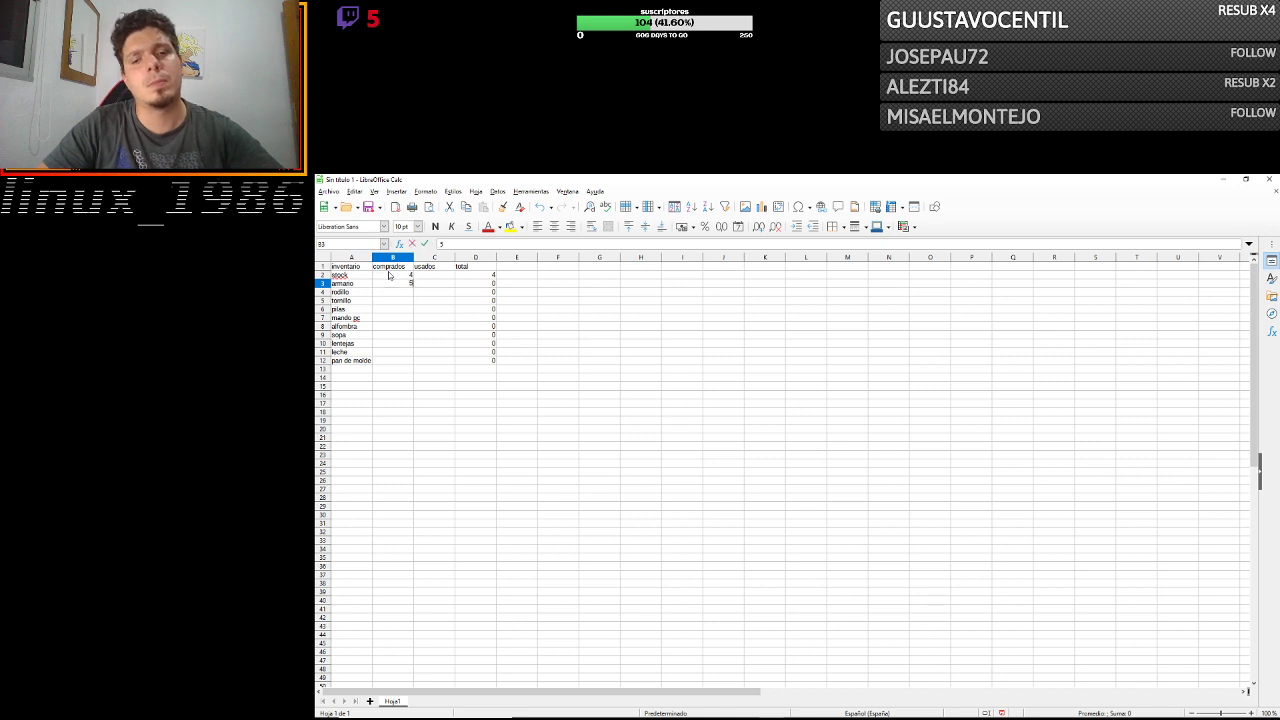
pyautogui.press('Return')
pyautogui.write('1')
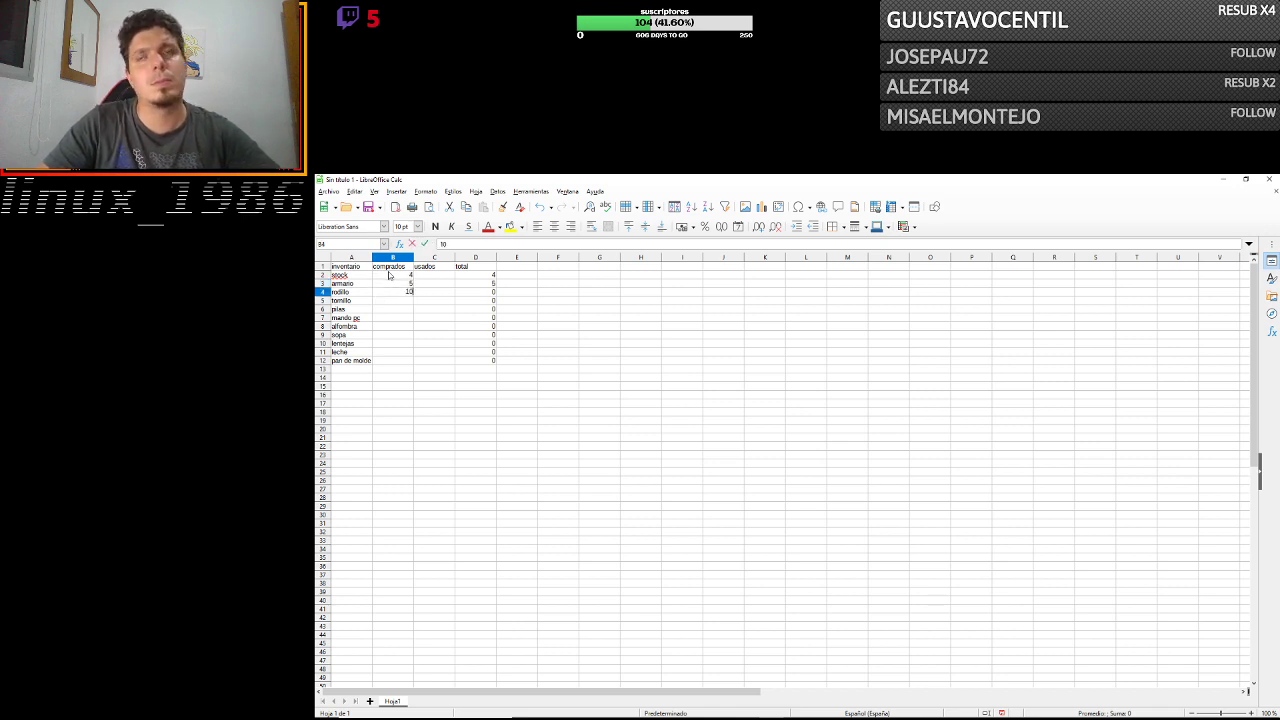
pyautogui.write('0')
pyautogui.press('Return')
pyautogui.write('12')
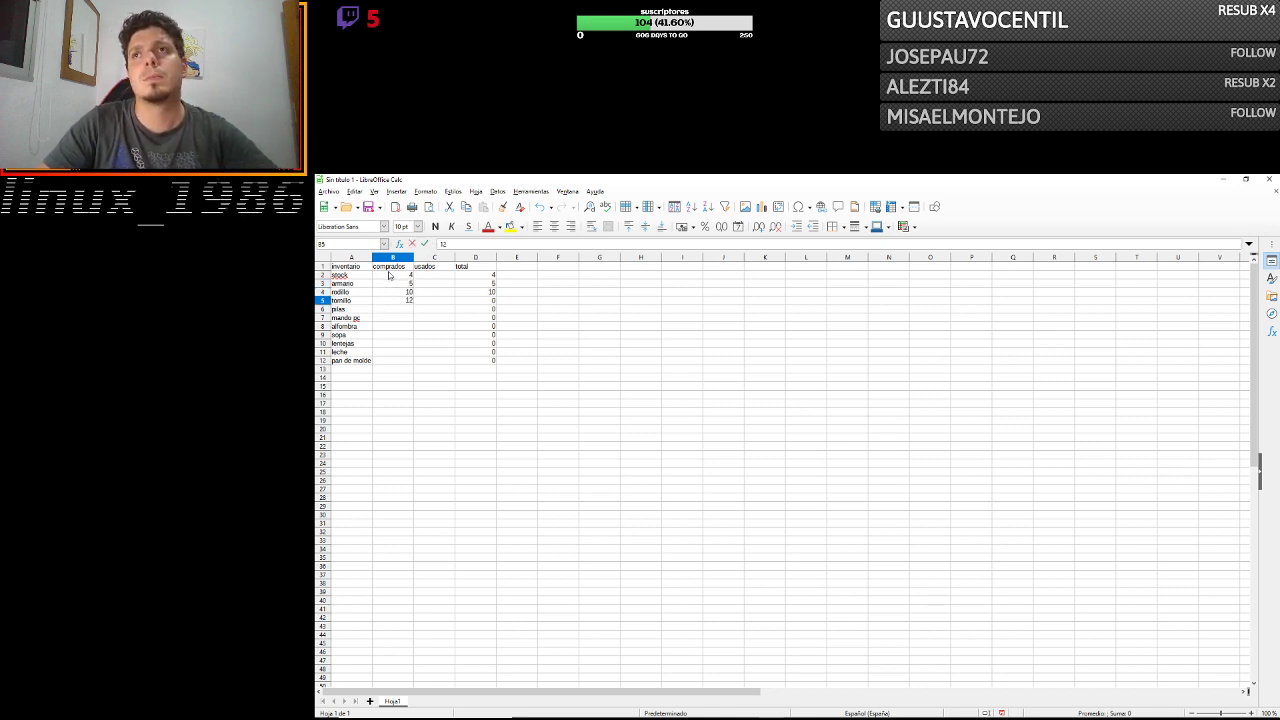
pyautogui.press('Return')
pyautogui.write('15')
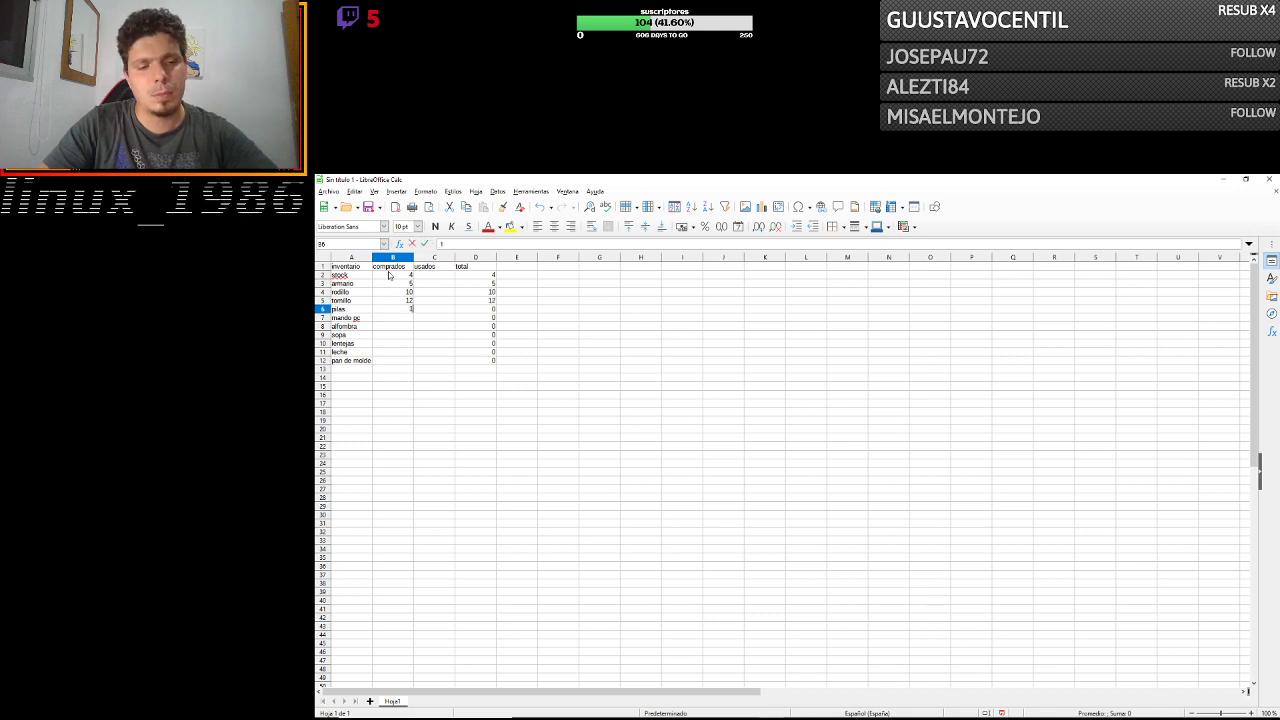
pyautogui.press('Return')
pyautogui.write('20')
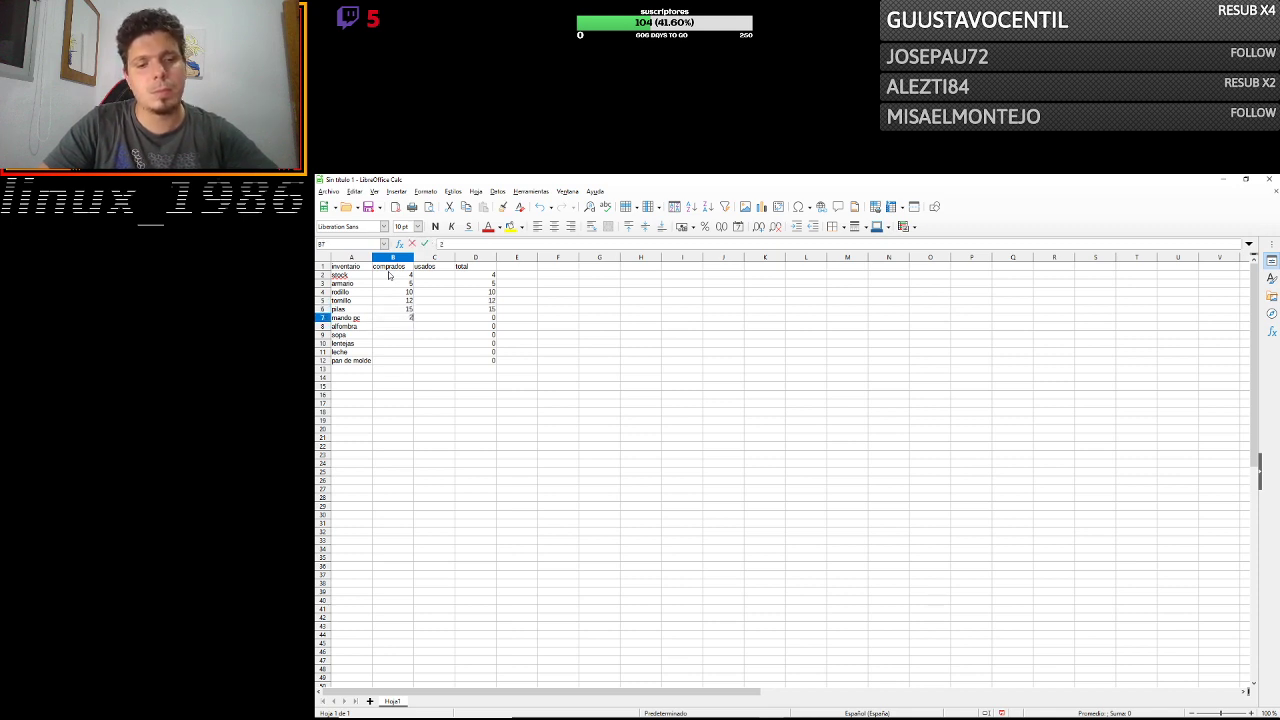
pyautogui.press('Return')
# Enter comprados 4, 8, 45, 15 and 2 for alfombra through pan de molde.
pyautogui.write('22')
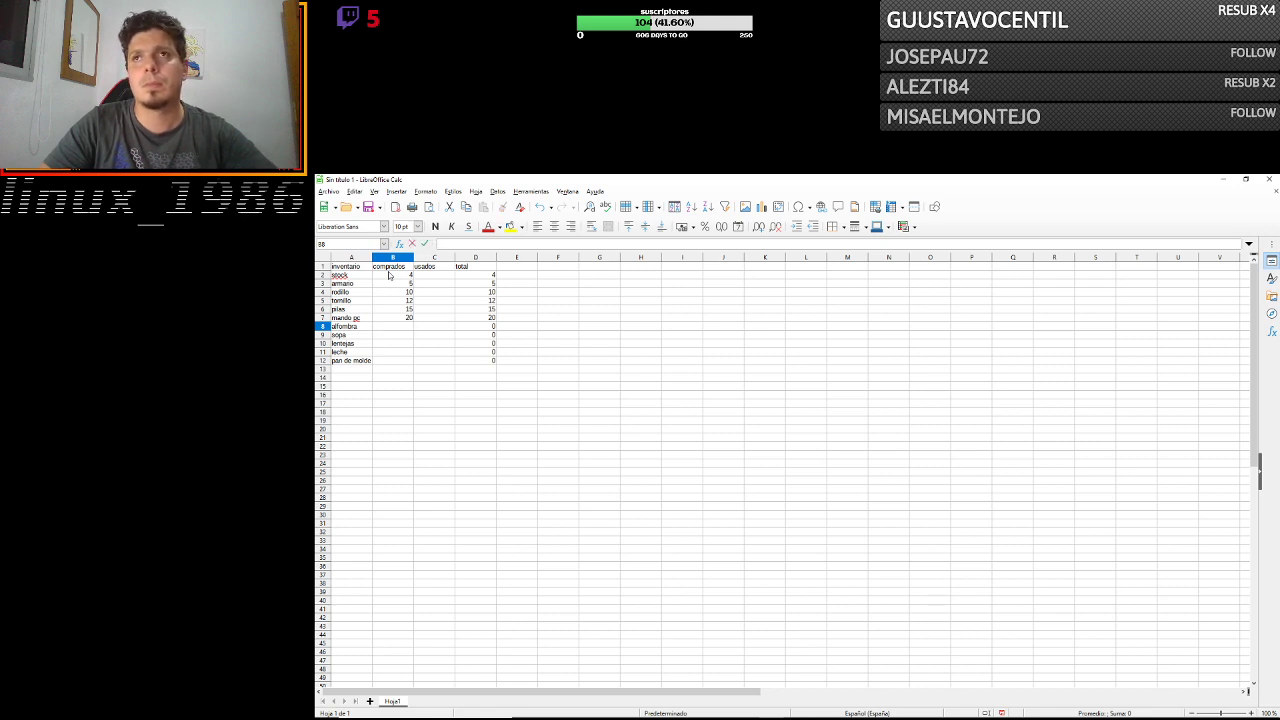
pyautogui.write('4')
pyautogui.press('Return')
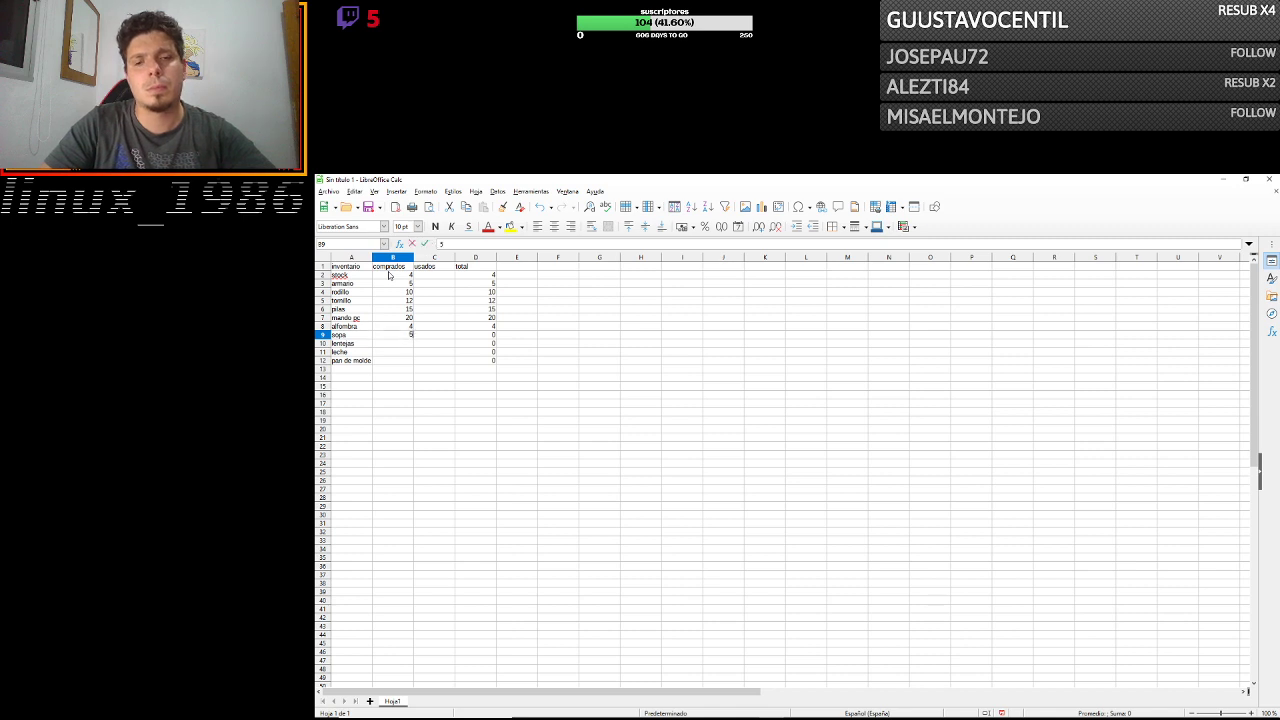
pyautogui.write('5')
pyautogui.press('Return')
pyautogui.write('w')
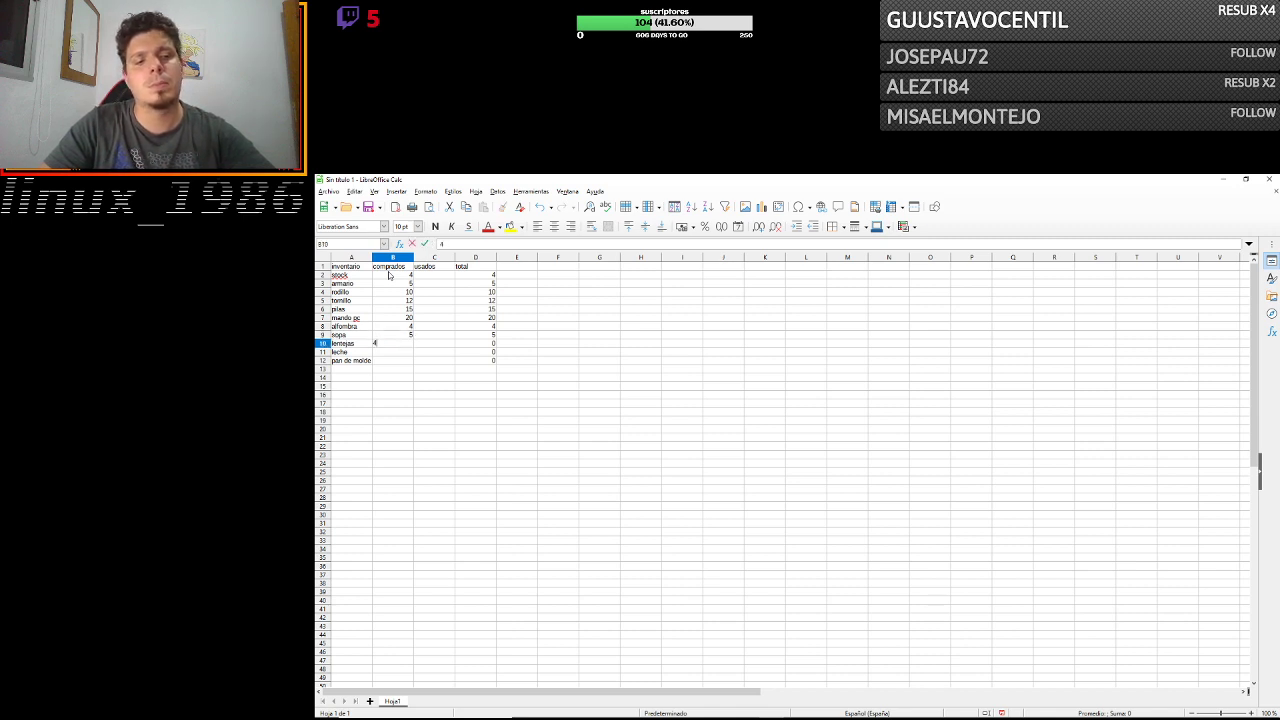
pyautogui.write('5')
pyautogui.press('Return')
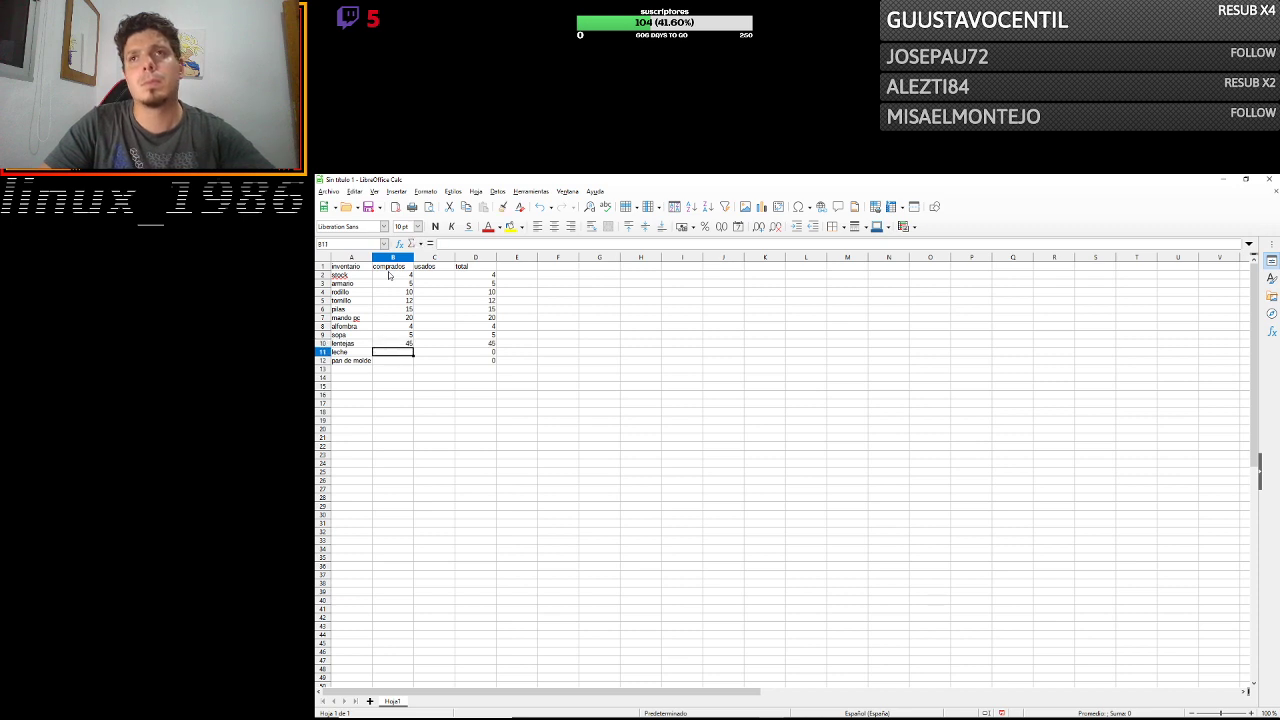
pyautogui.write('1')
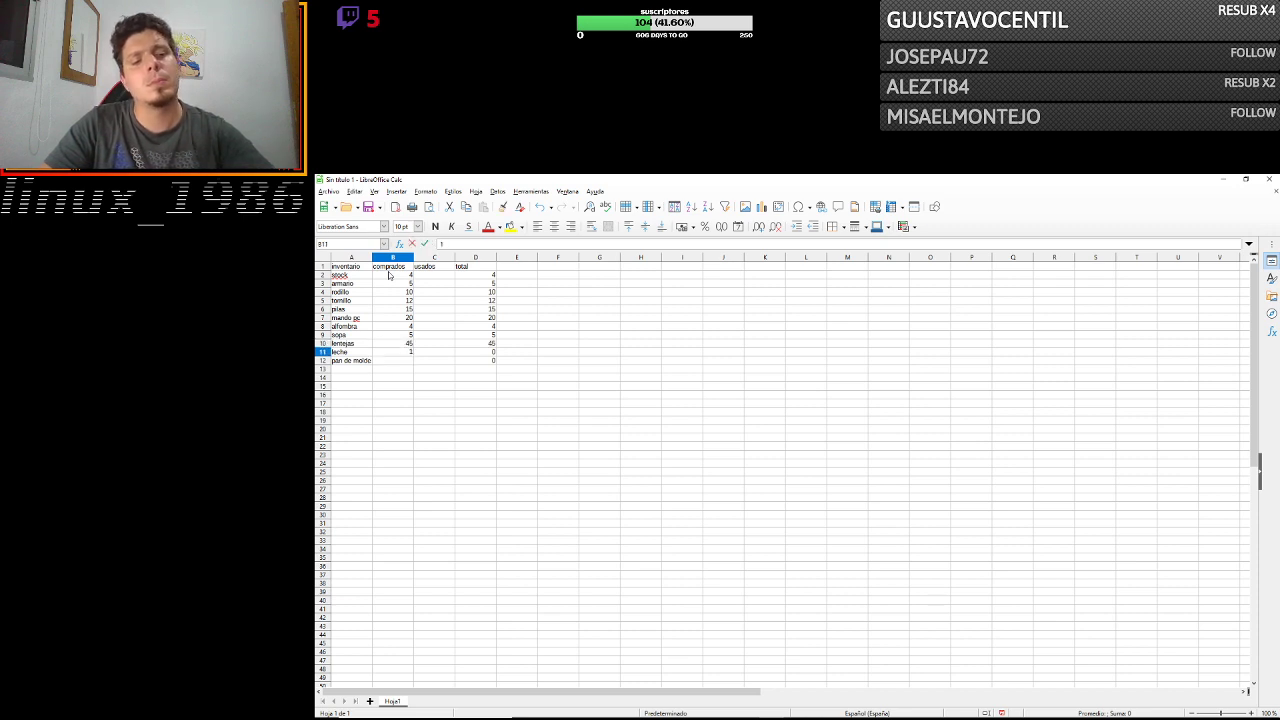
pyautogui.write('5')
pyautogui.press('Return')
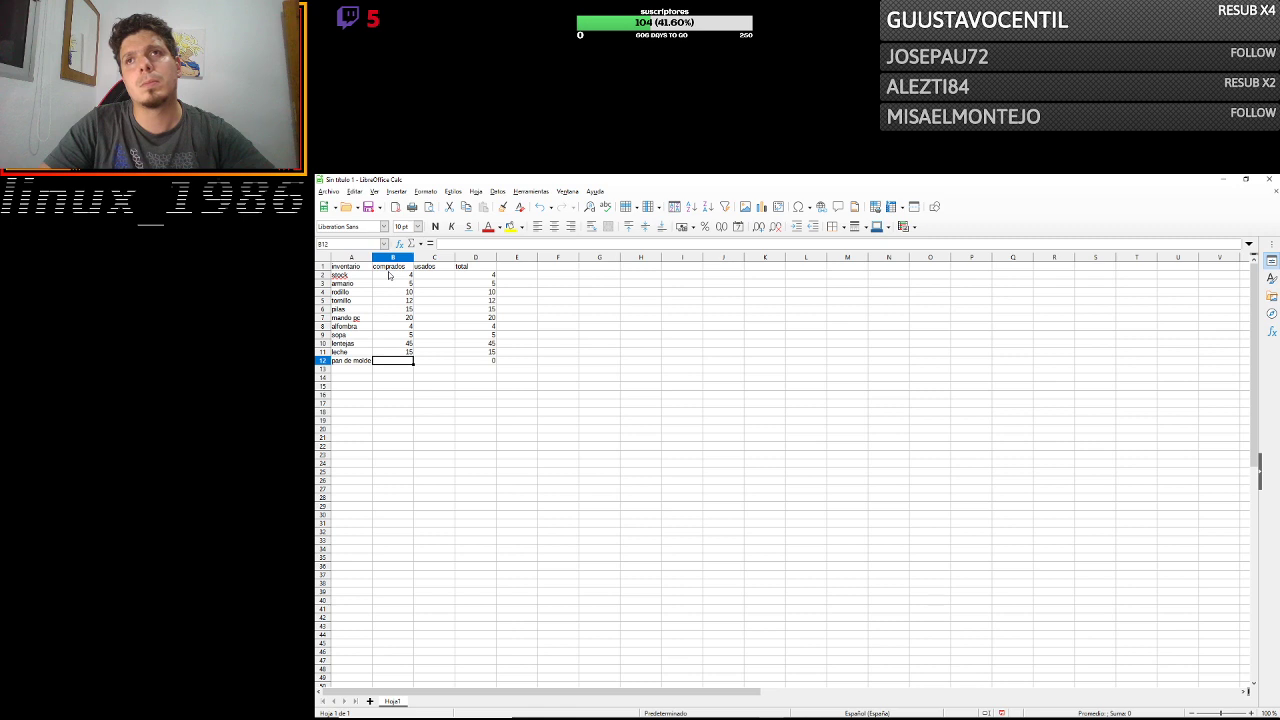
pyautogui.write('2')
pyautogui.press('Return')
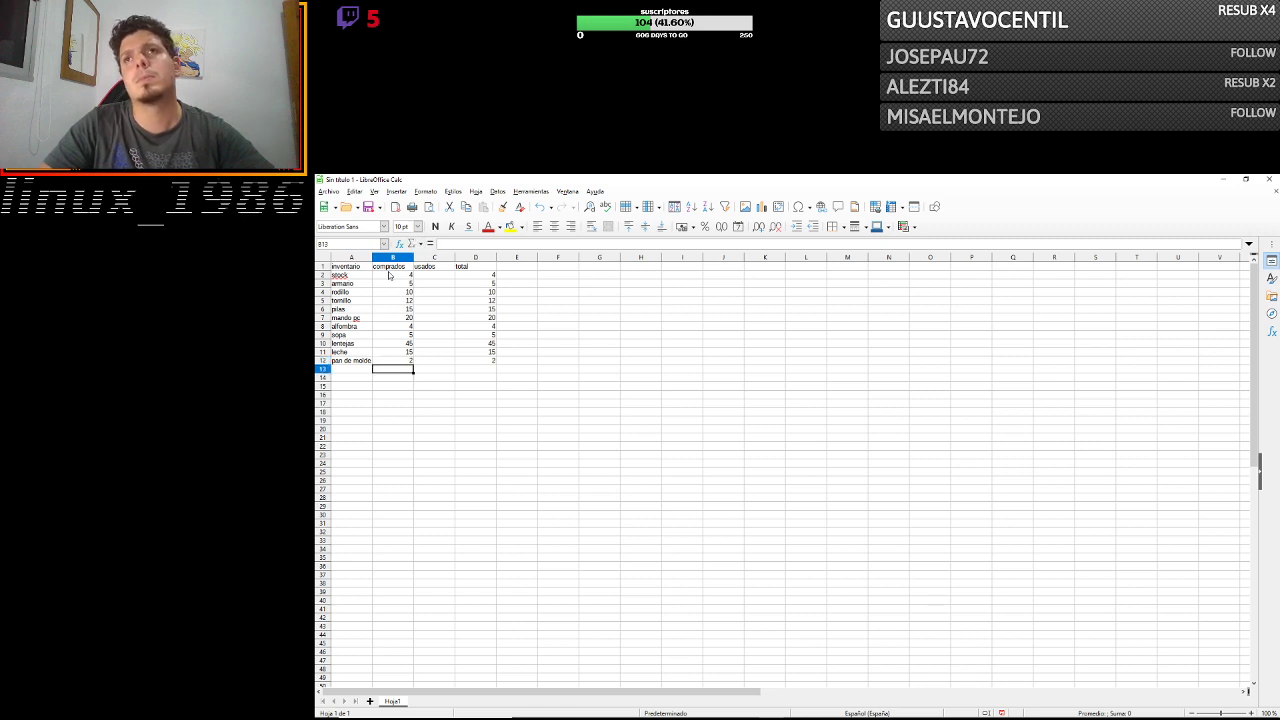
pyautogui.doubleClick(427, 274)
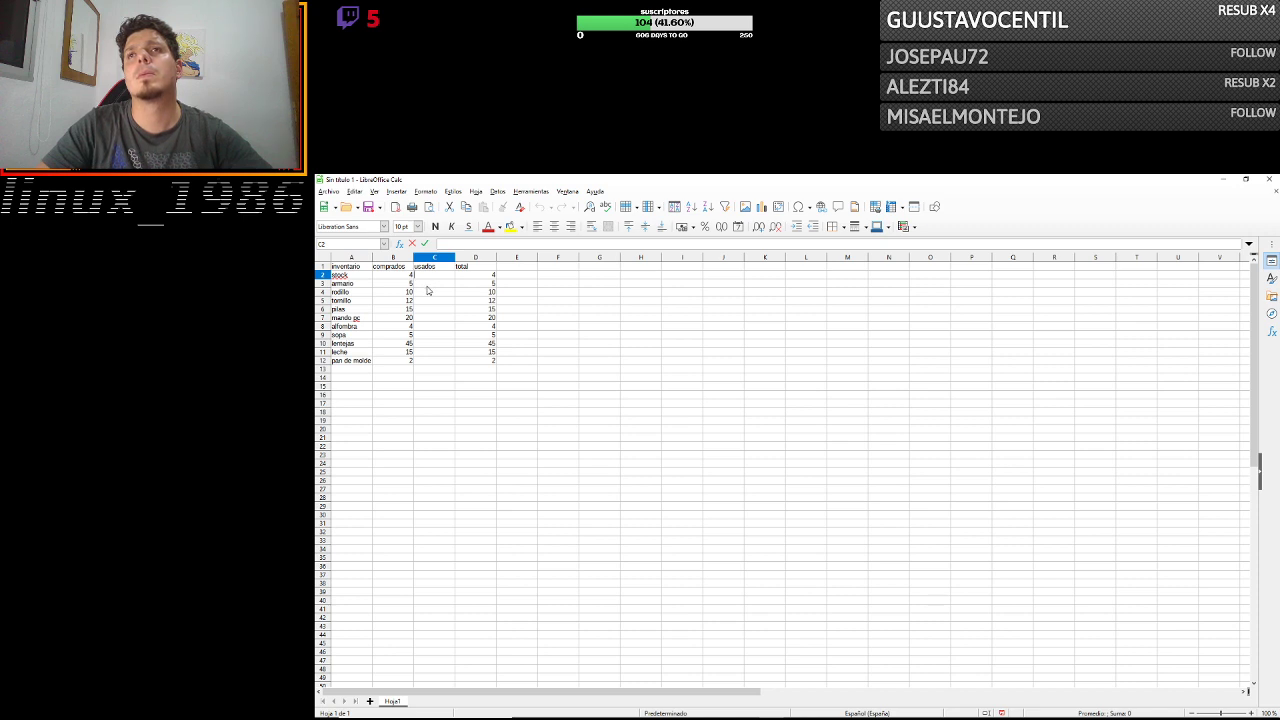
# Leave C2 empty and enter usados 1, 1, 6, 7, 5 in C3–C7.
pyautogui.press('Return')
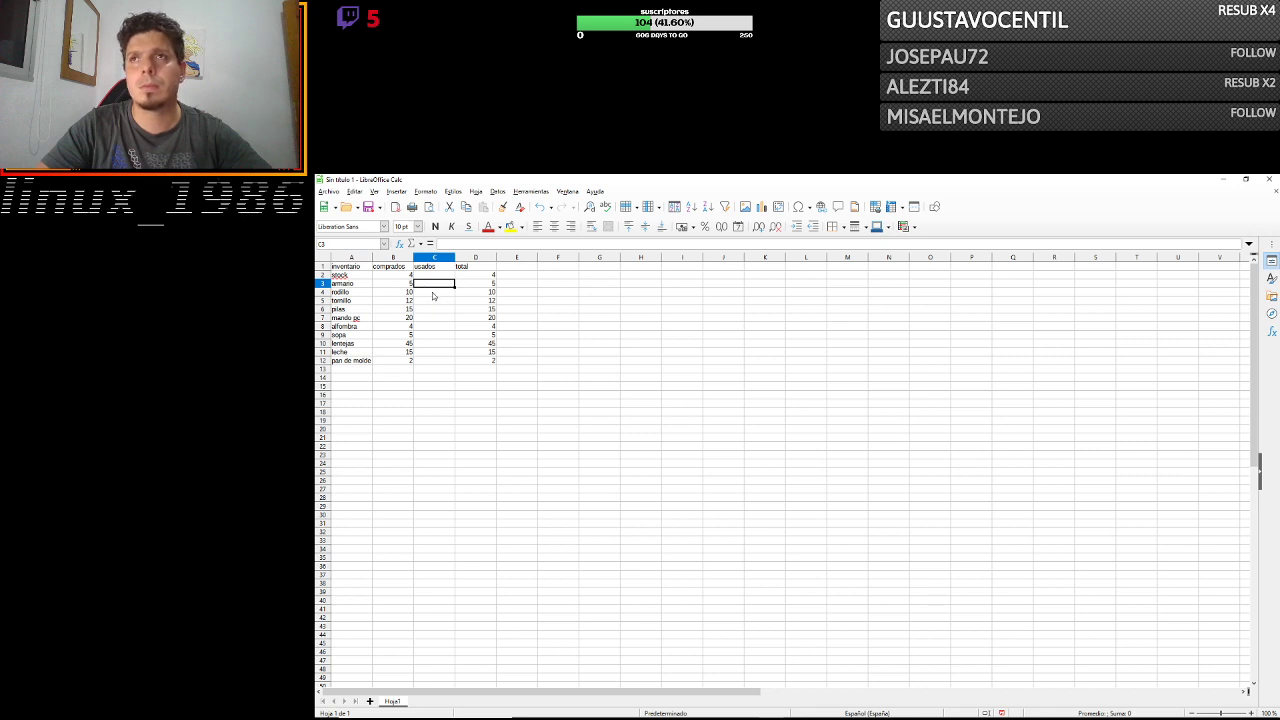
pyautogui.write('1')
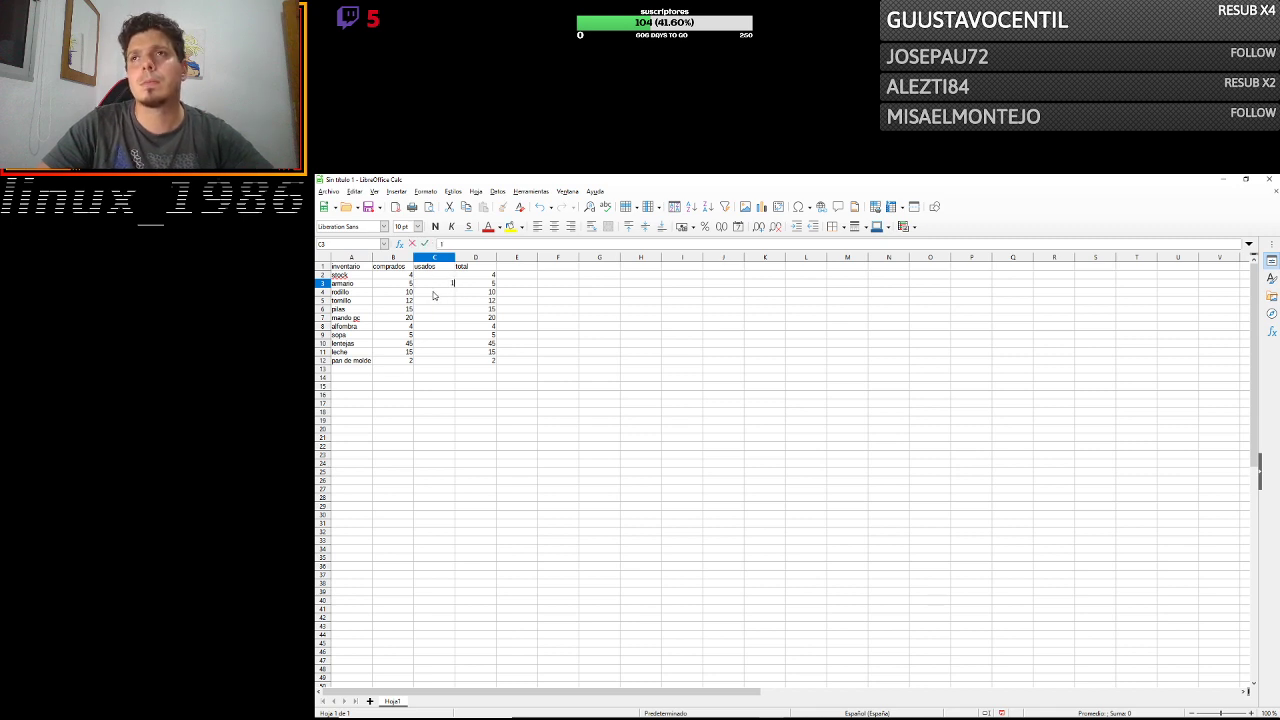
pyautogui.press('Return')
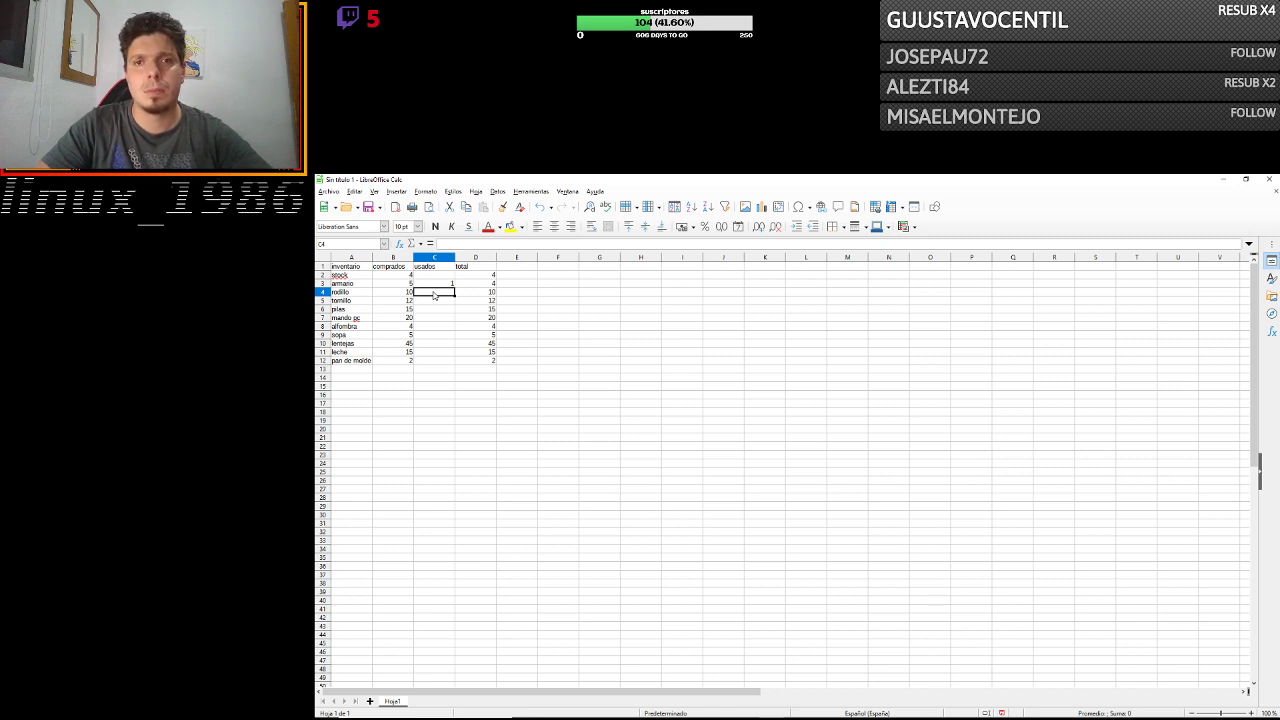
pyautogui.write('1')
pyautogui.press('Return')
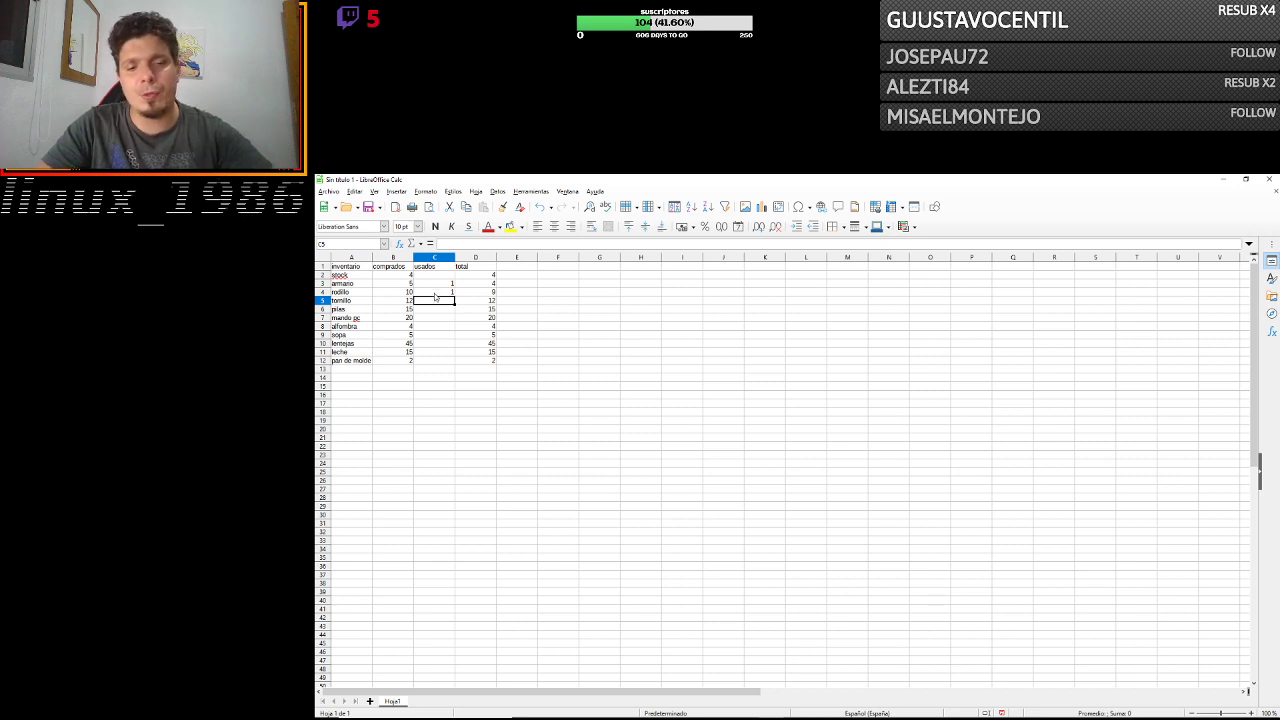
pyautogui.write('6')
pyautogui.press('Return')
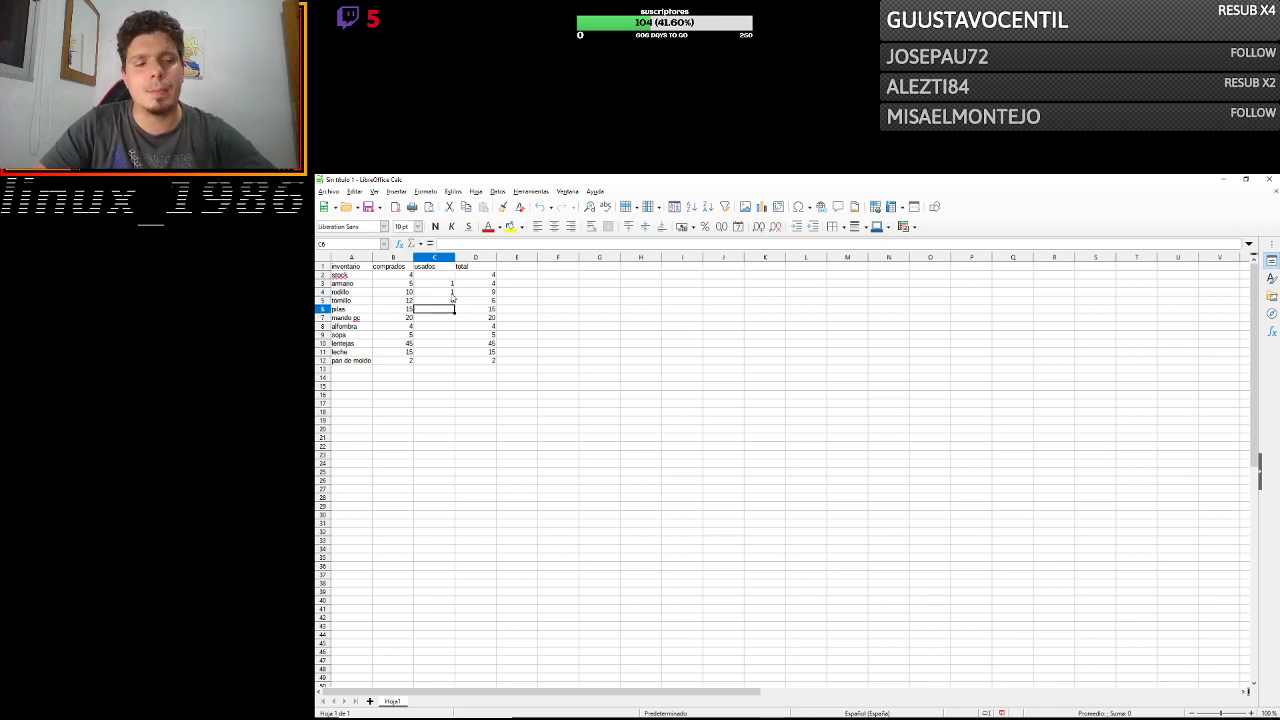
pyautogui.write('7')
pyautogui.press('Return')
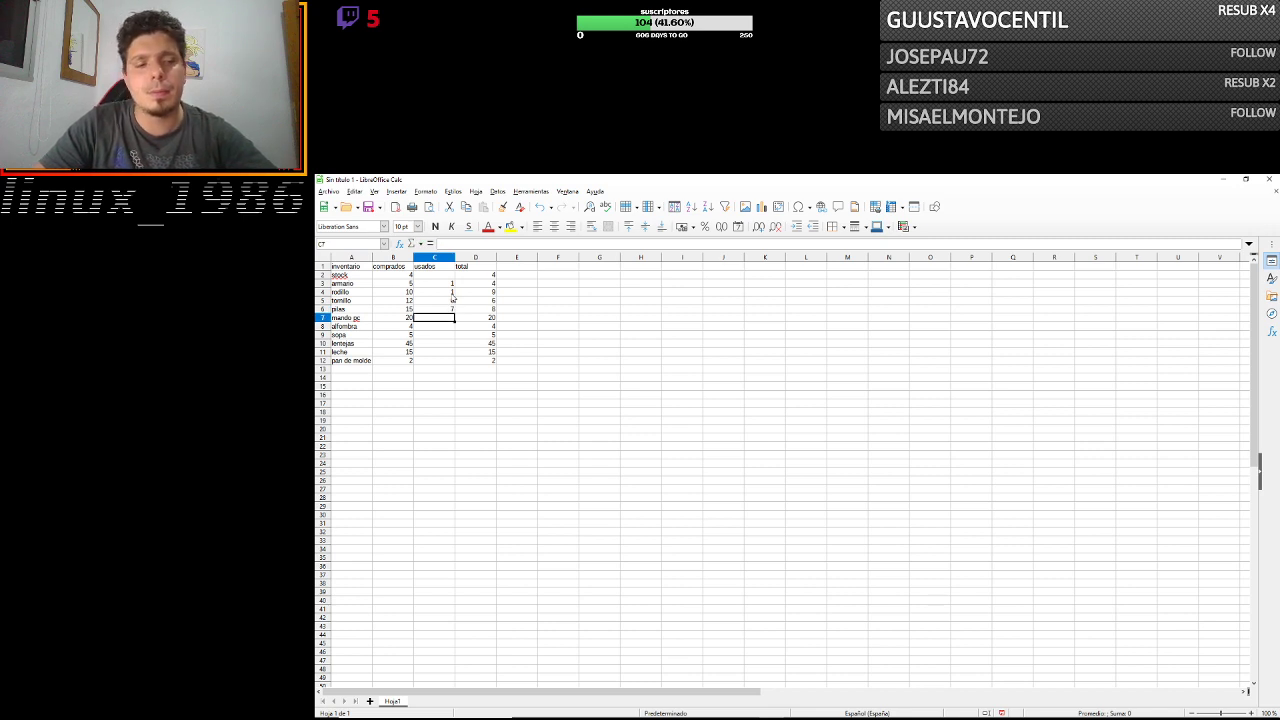
pyautogui.write('5')
pyautogui.press('Return')
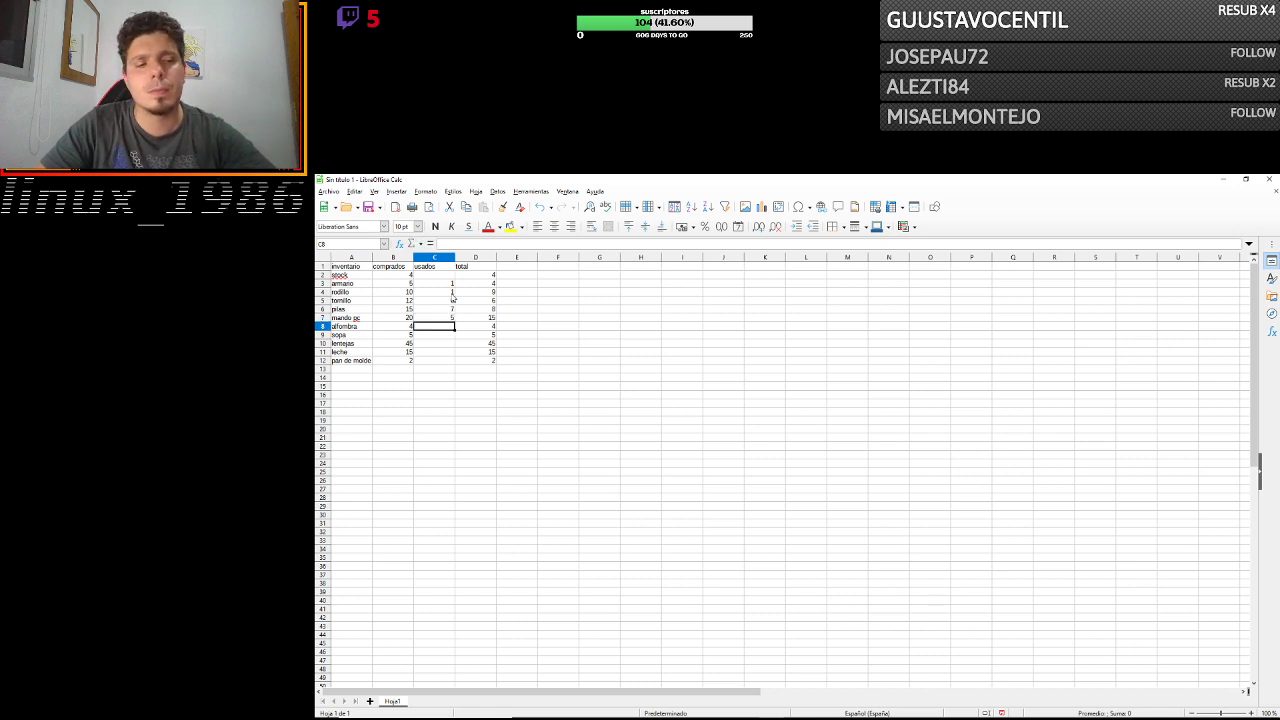
# Enter usados 2, 3, 20, 5, 1 in C8–C12.
pyautogui.write('2')
pyautogui.press('Return')
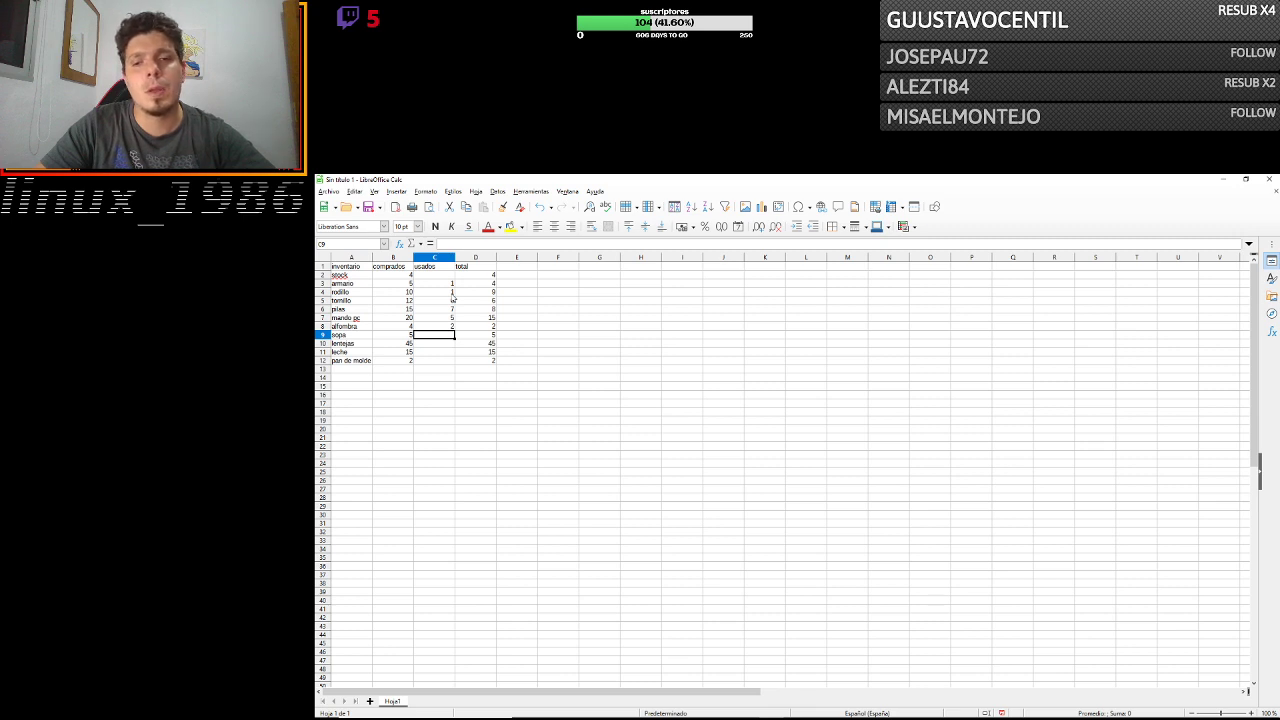
pyautogui.write('3')
pyautogui.press('Return')
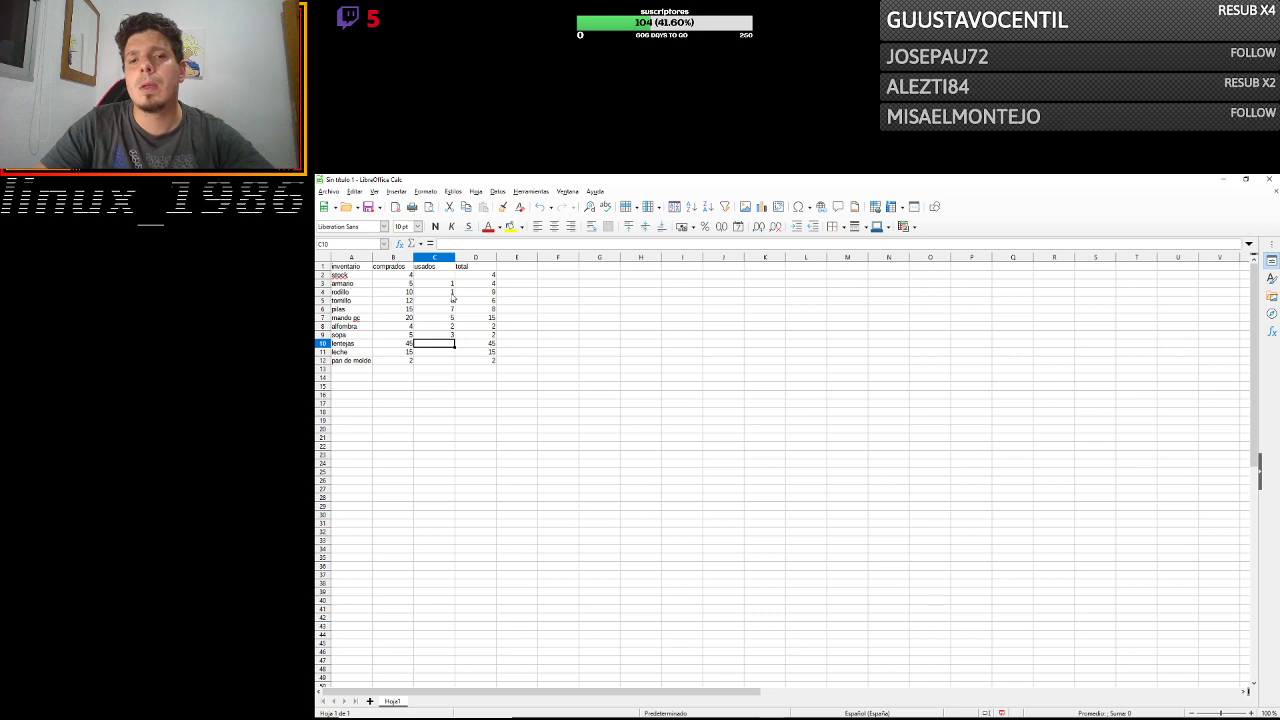
pyautogui.write('20')
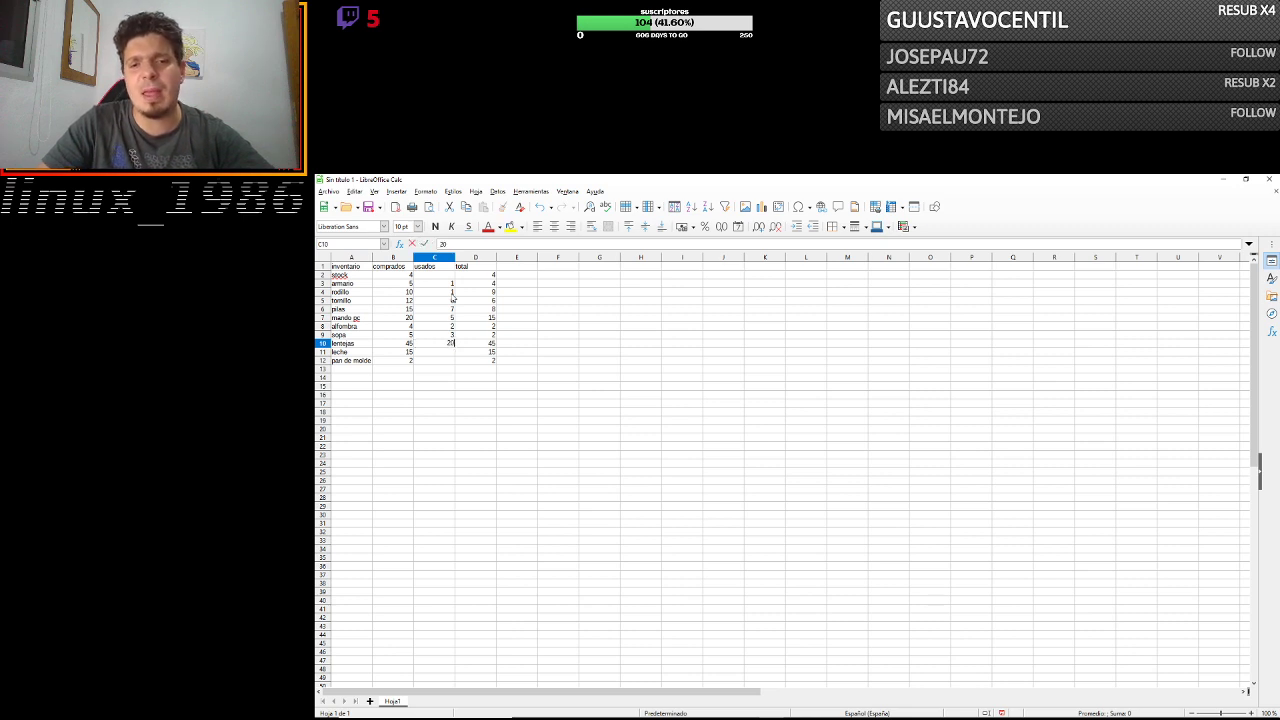
pyautogui.press('Return')
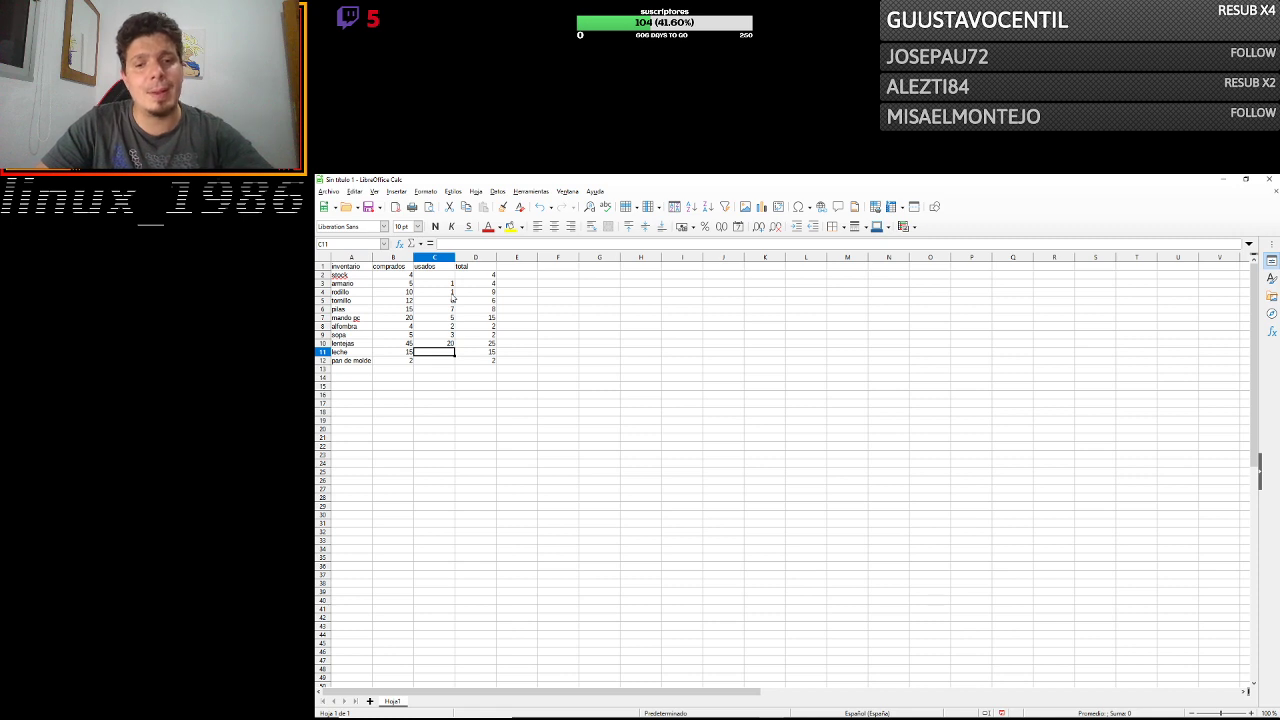
pyautogui.write('5')
pyautogui.press('Return')
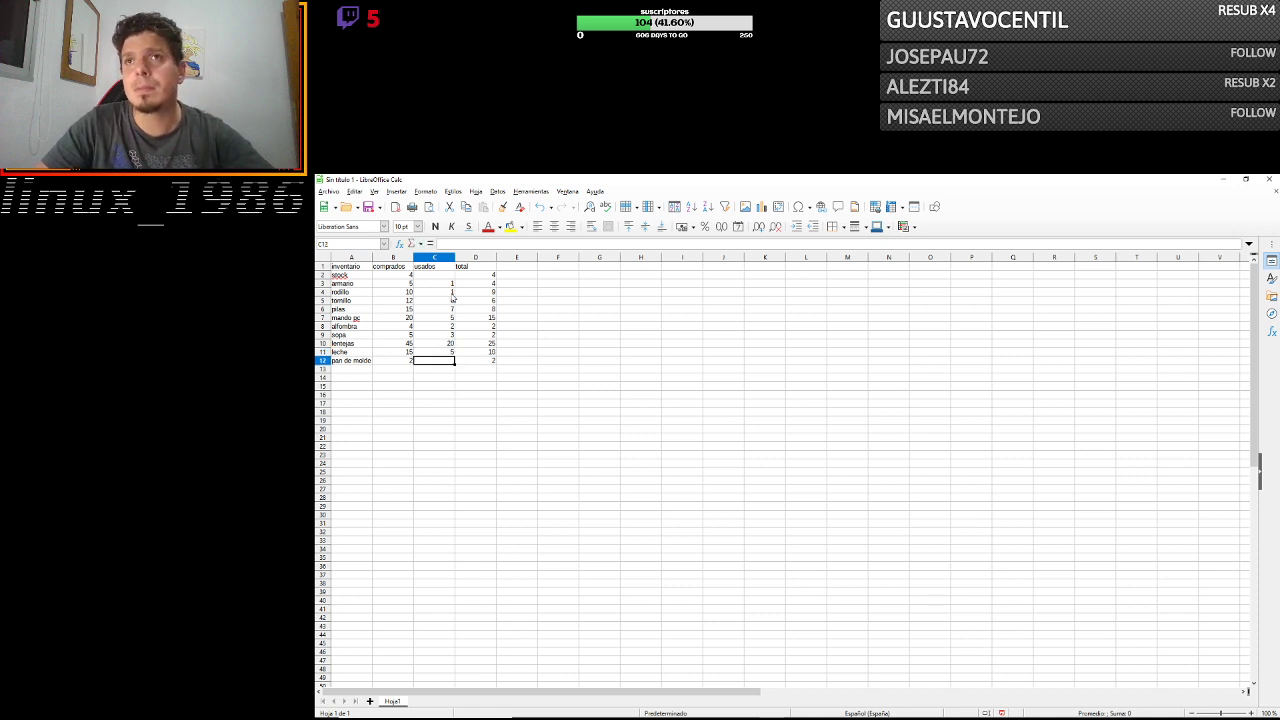
pyautogui.write('1')
pyautogui.press('Return')
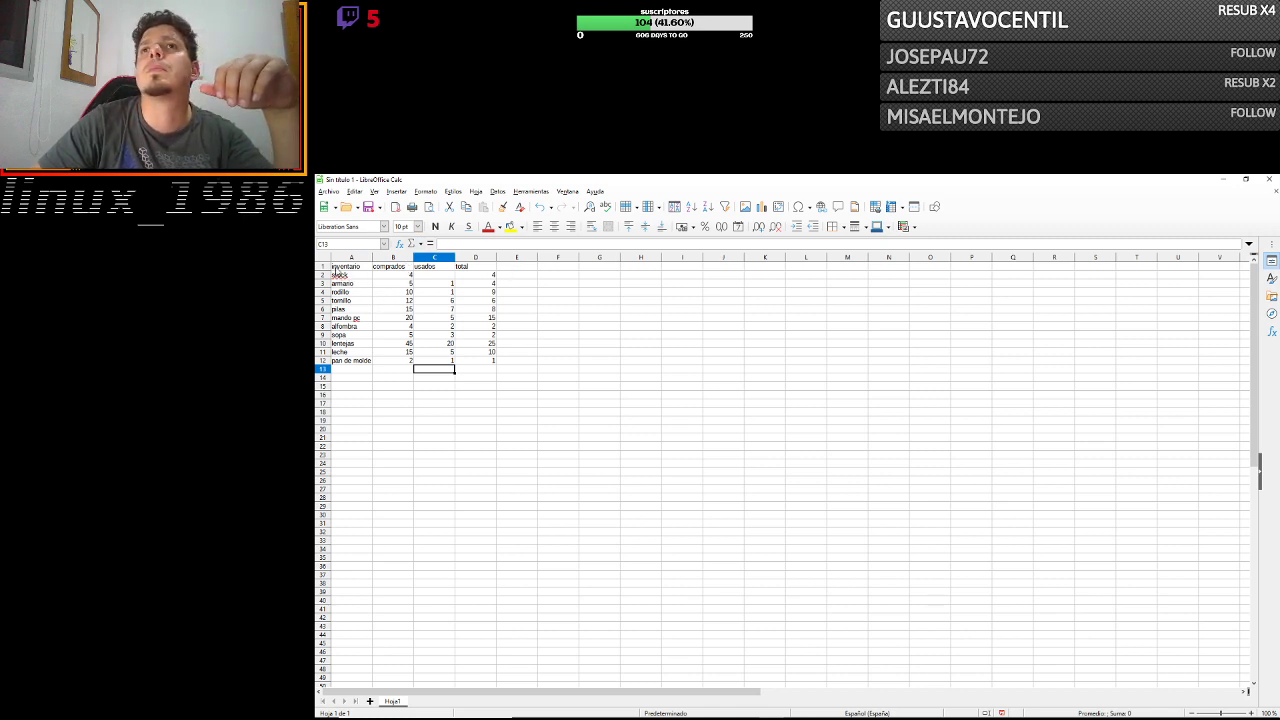
# Insert a Barra (horizontal bar) chart of A1:D12 with the chart wizard's default settings.
pyautogui.moveTo(332, 267); pyautogui.dragTo(494, 361)
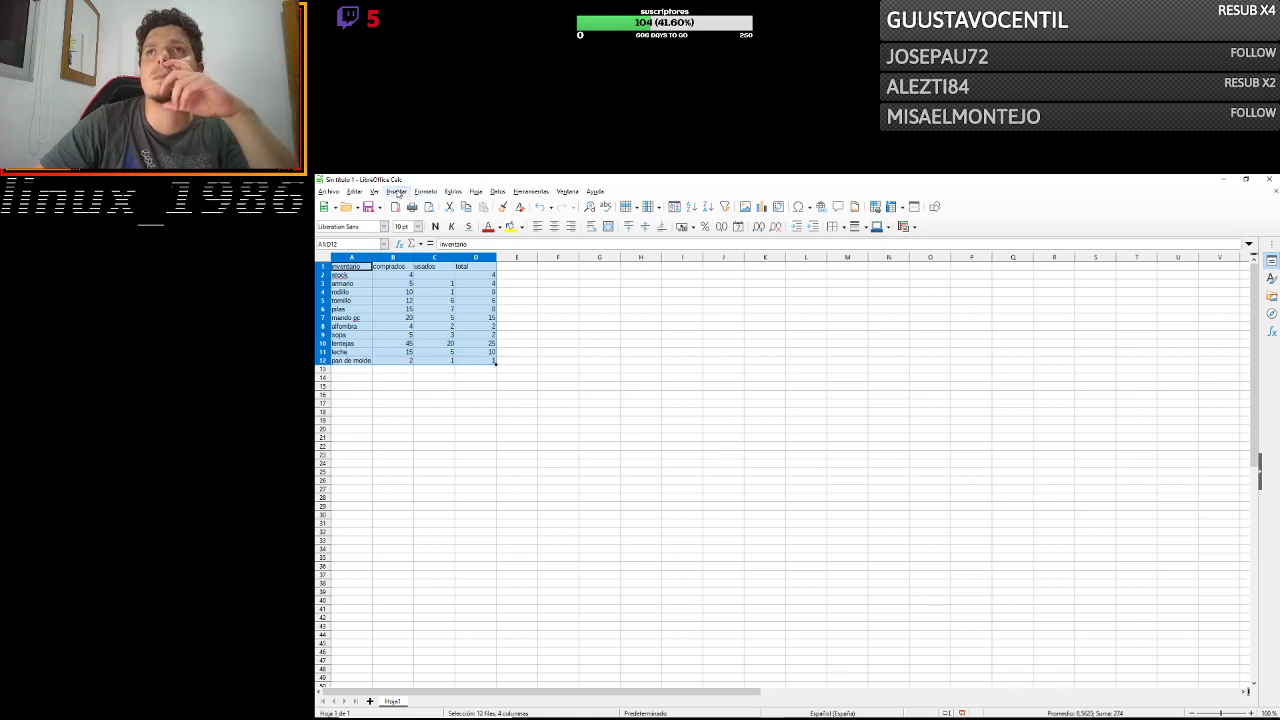
pyautogui.click(397, 191)
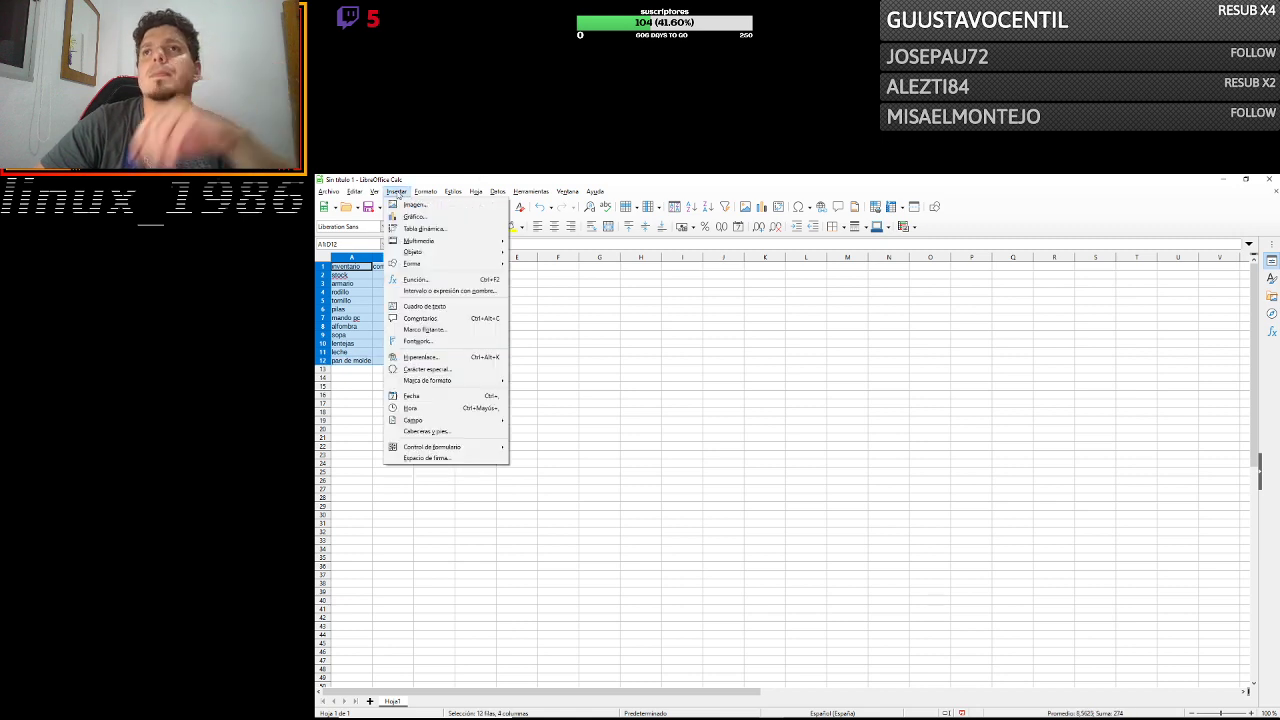
pyautogui.click(430, 217)
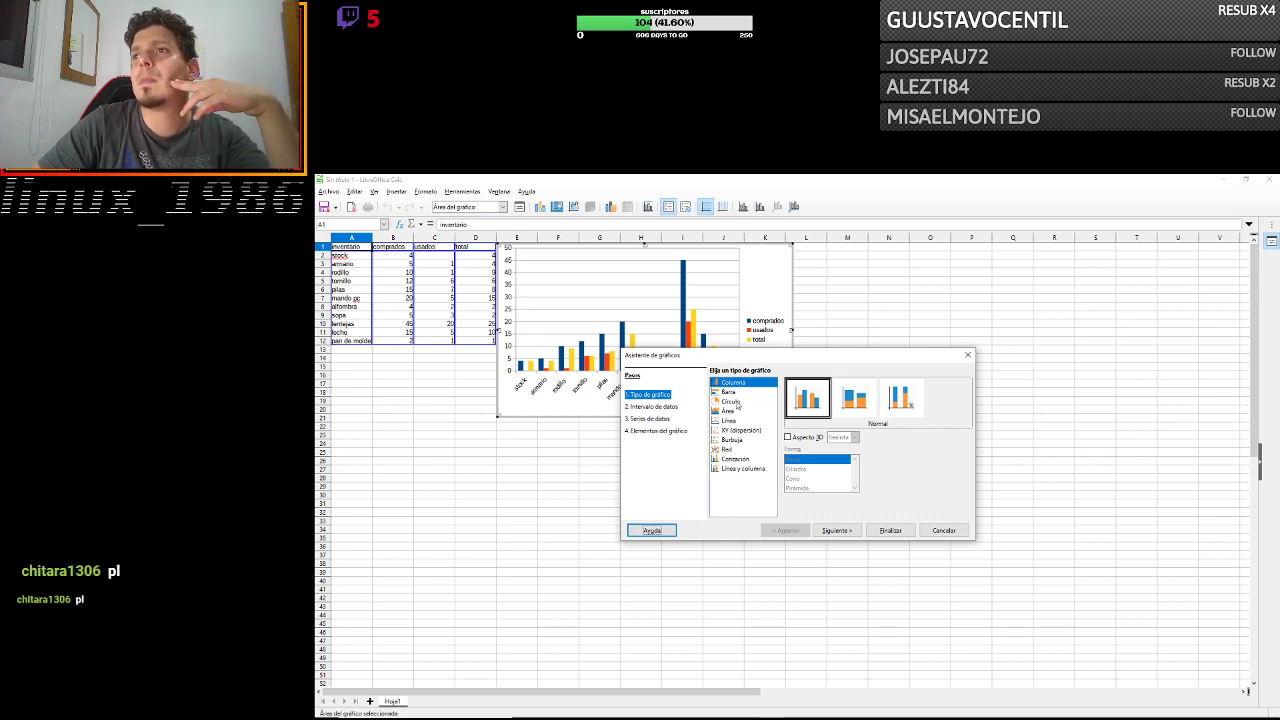
pyautogui.click(731, 393)
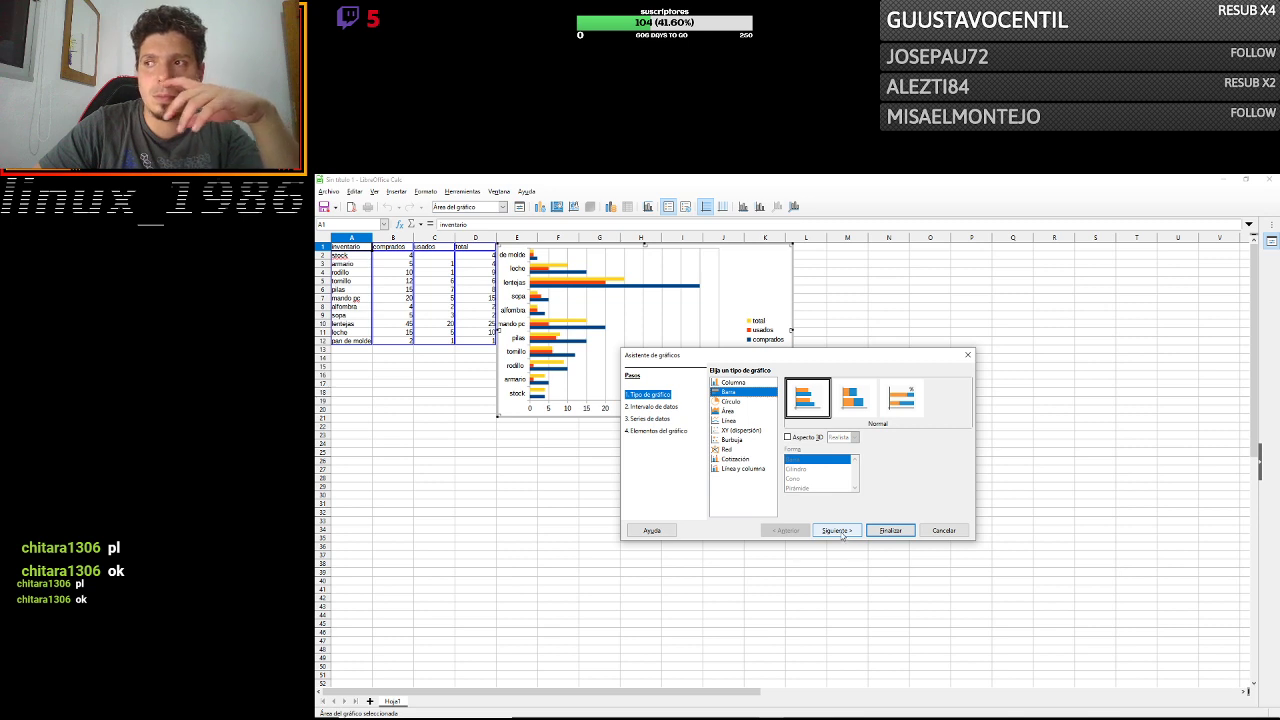
pyautogui.click(843, 537)
pyautogui.click(845, 533)
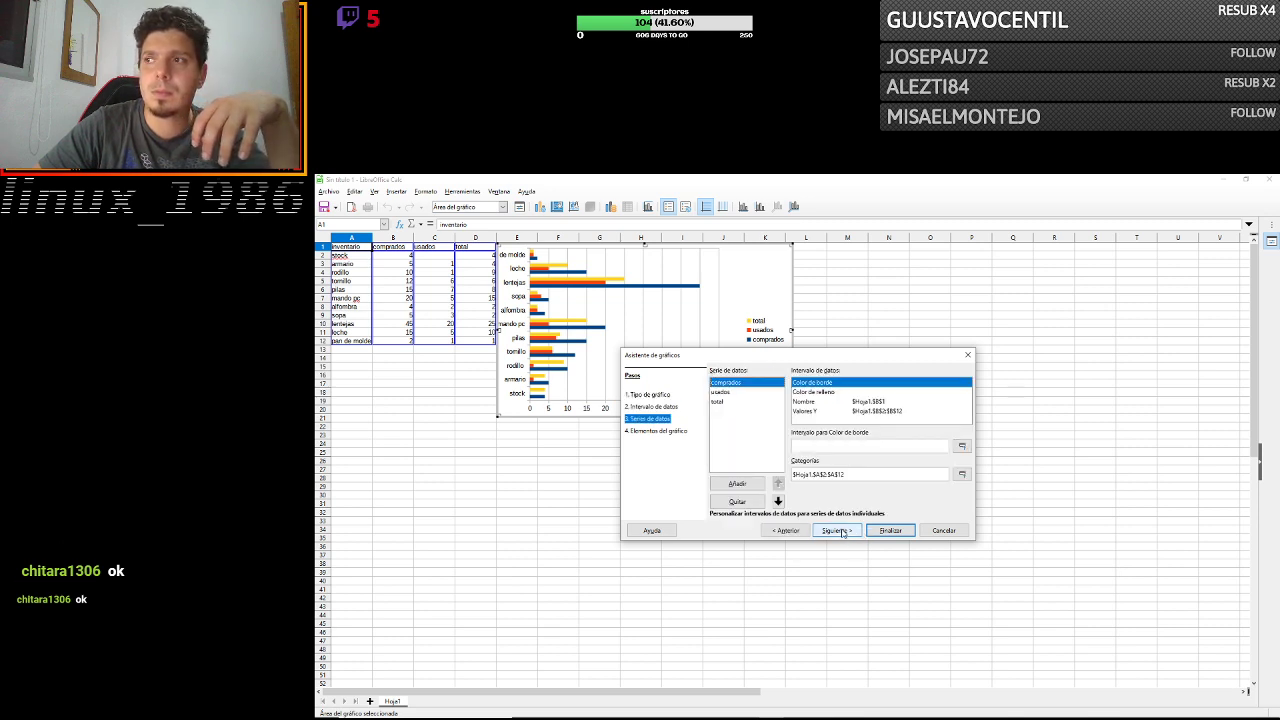
pyautogui.click(842, 532)
pyautogui.click(889, 530)
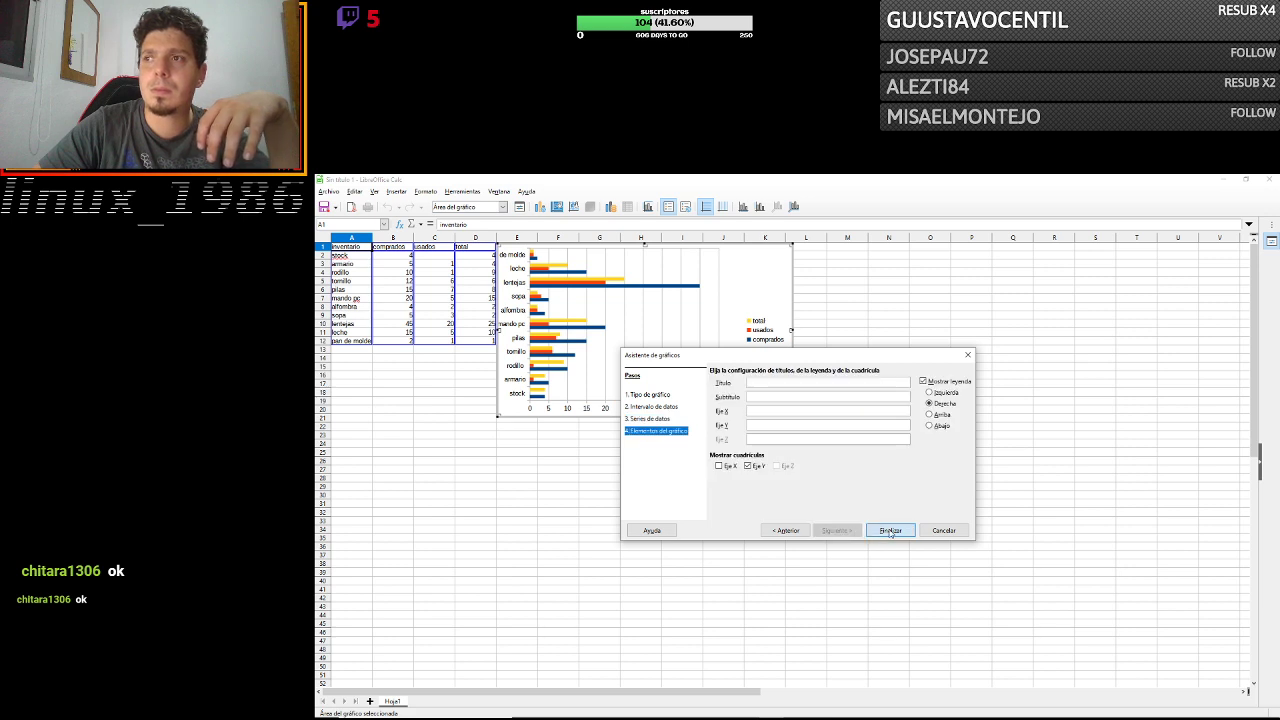
pyautogui.click(886, 529)
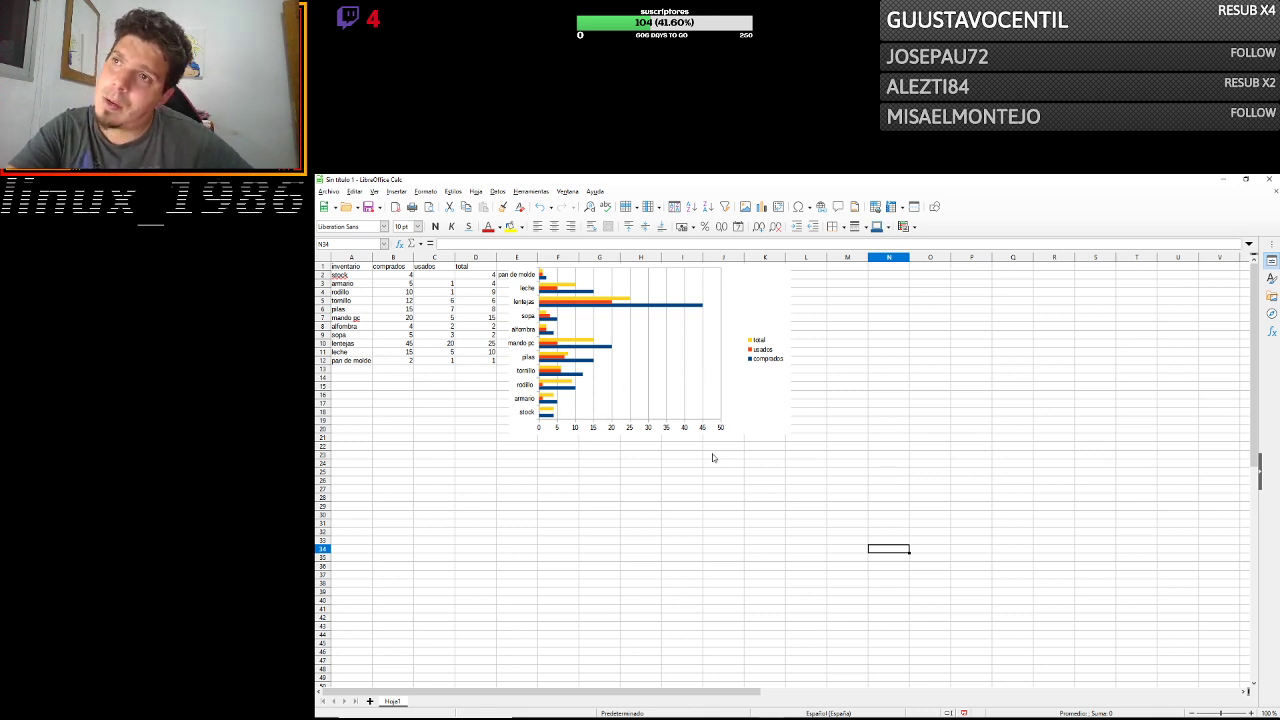
# Drag the bar chart right, clear of the table, then select the header row A1:D1.
pyautogui.click(593, 311)
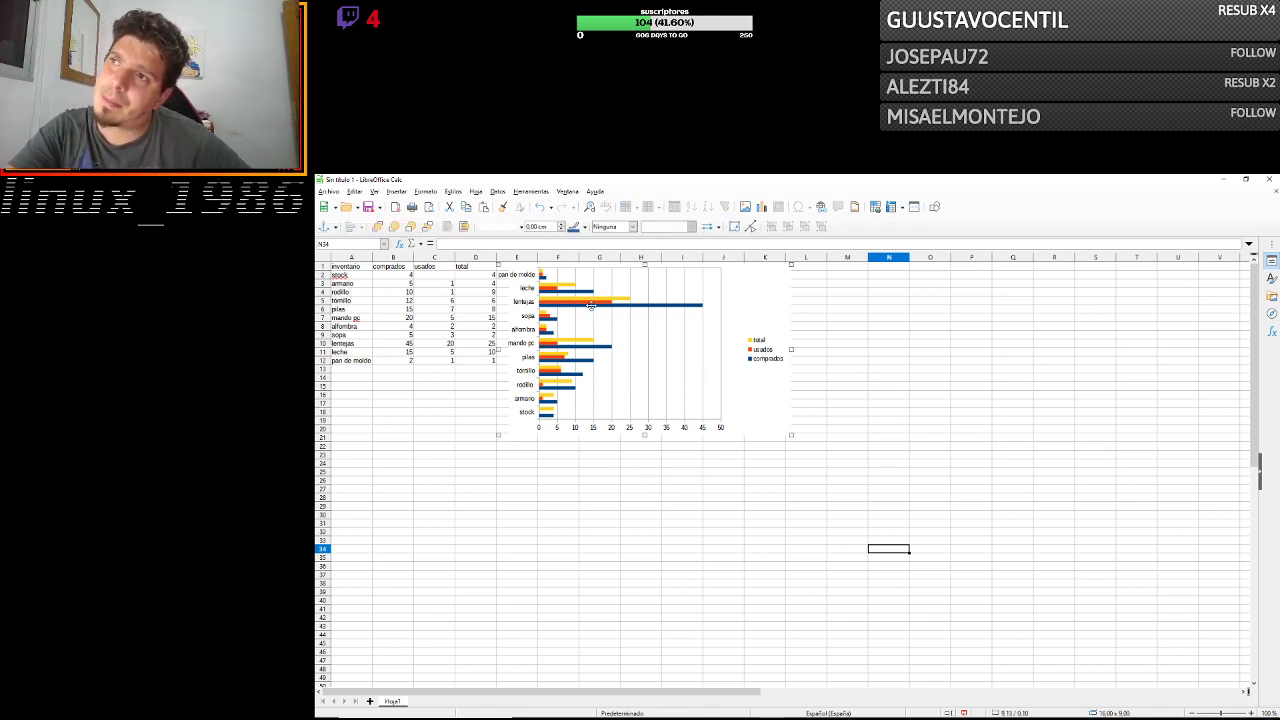
pyautogui.moveTo(593, 311)
pyautogui.mouseDown()
pyautogui.moveTo(604, 298)
pyautogui.moveTo(745, 304)
pyautogui.mouseUp()
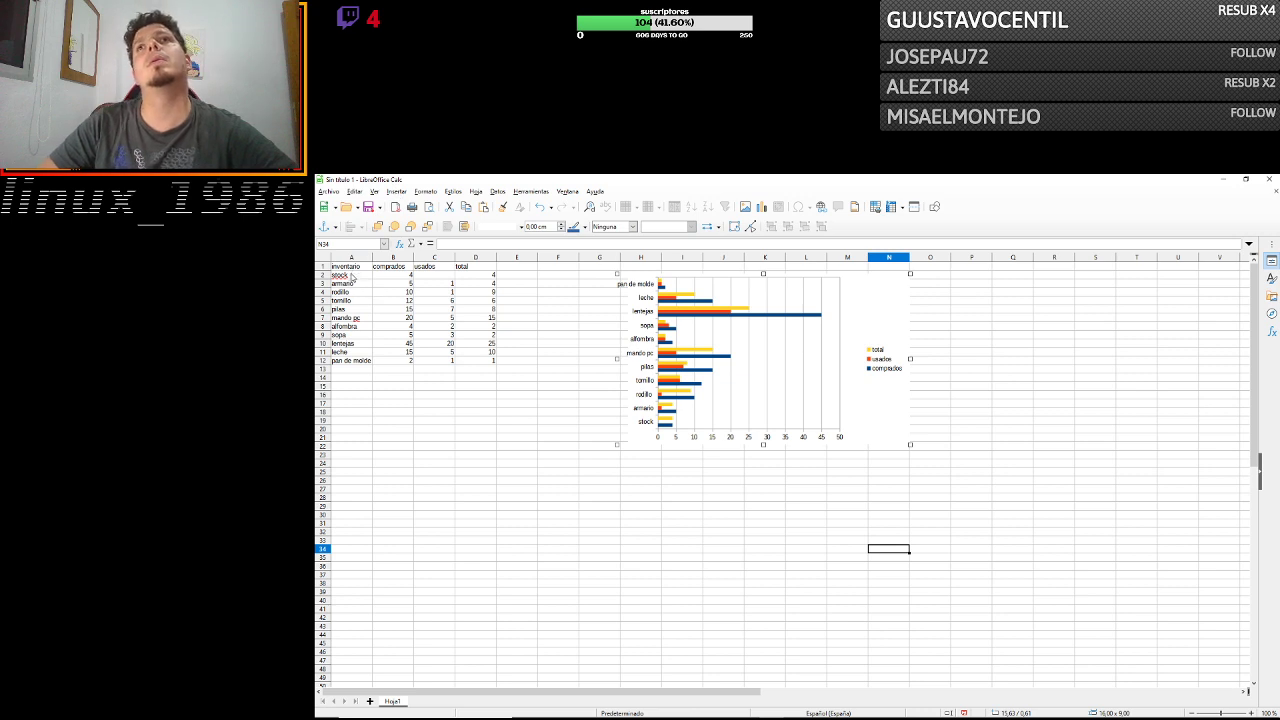
pyautogui.moveTo(337, 268); pyautogui.dragTo(484, 268)
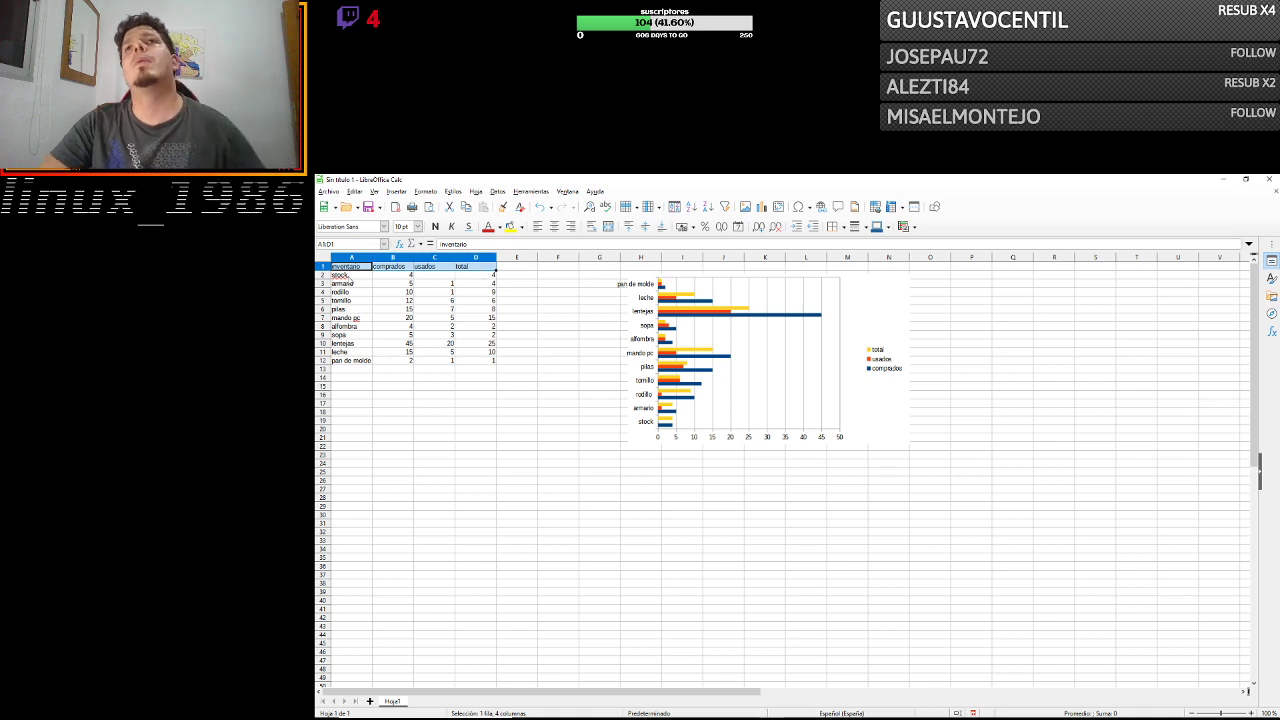
# Give the selected table cells 12 pt font coloured Azul claro 1.
pyautogui.moveTo(345, 274); pyautogui.dragTo(347, 368)
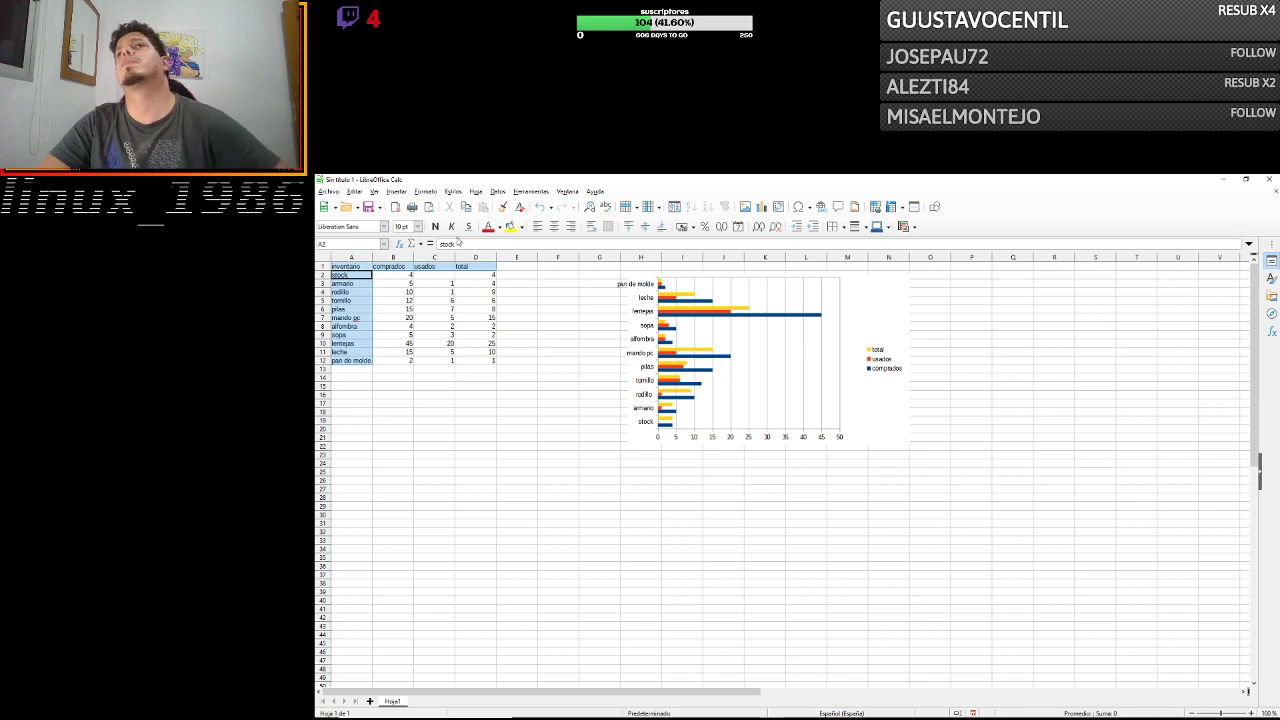
pyautogui.click(425, 191)
pyautogui.click(448, 273)
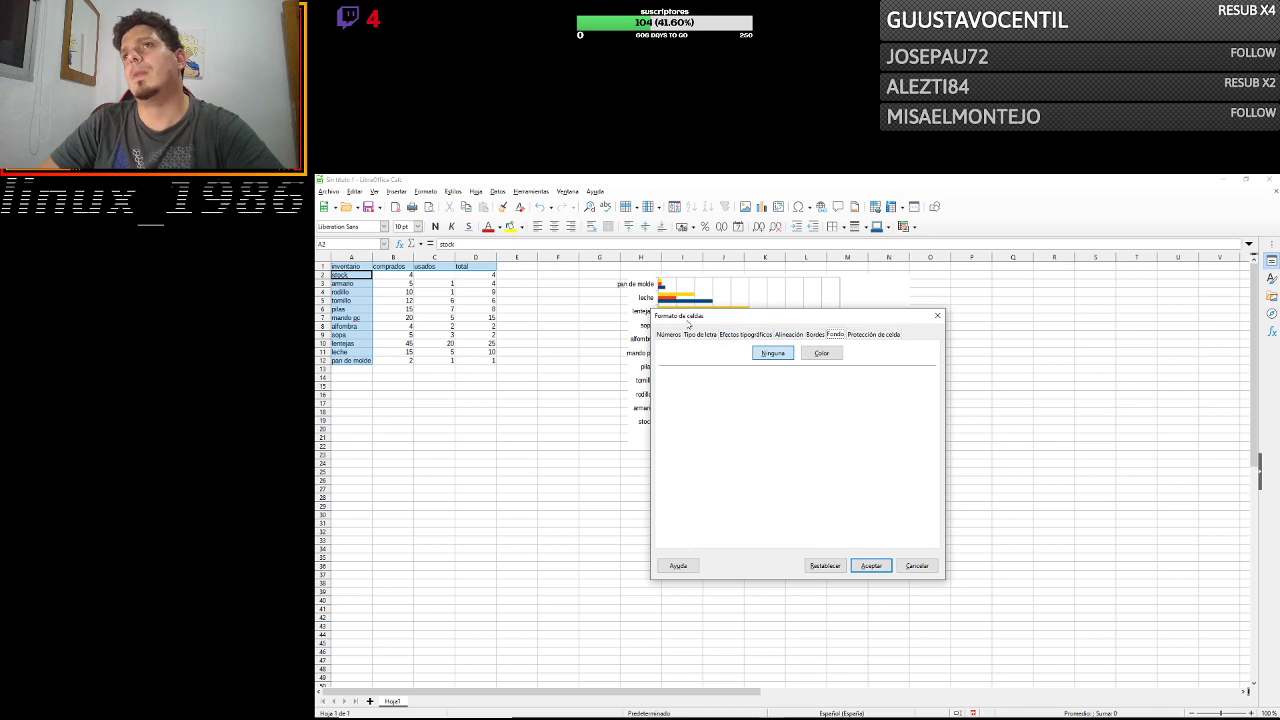
pyautogui.click(668, 334)
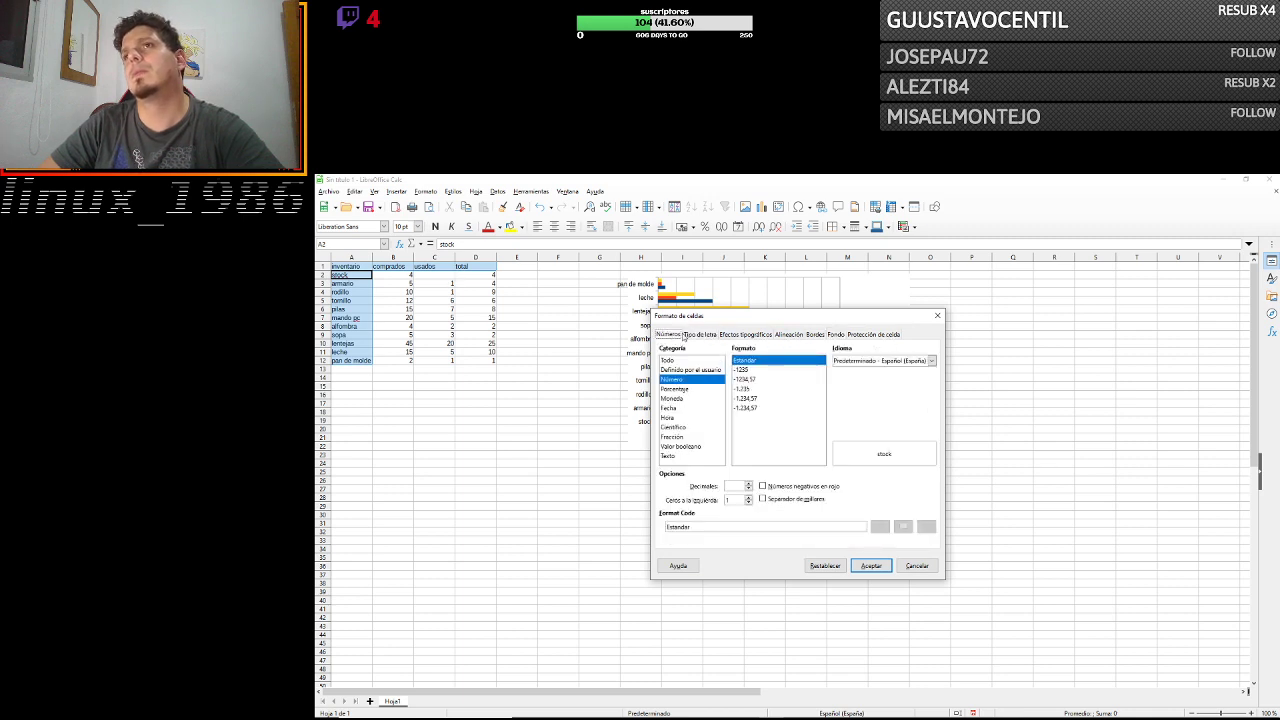
pyautogui.click(690, 335)
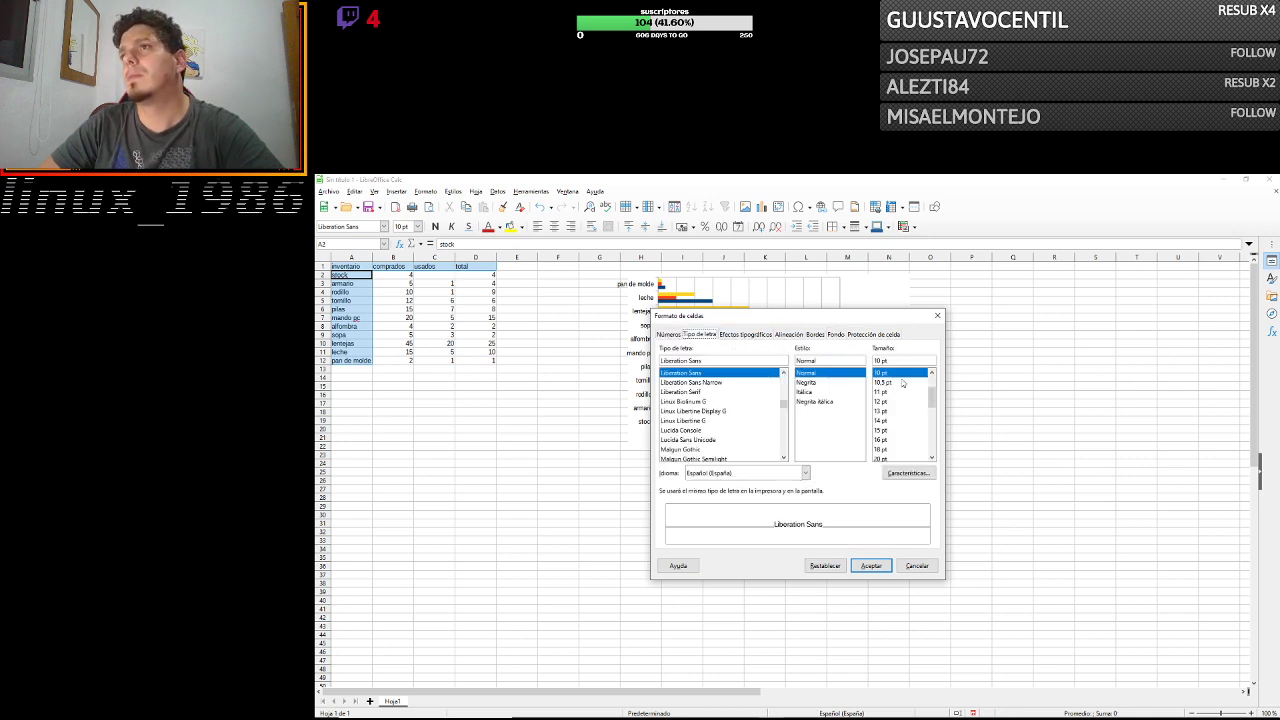
pyautogui.click(882, 401)
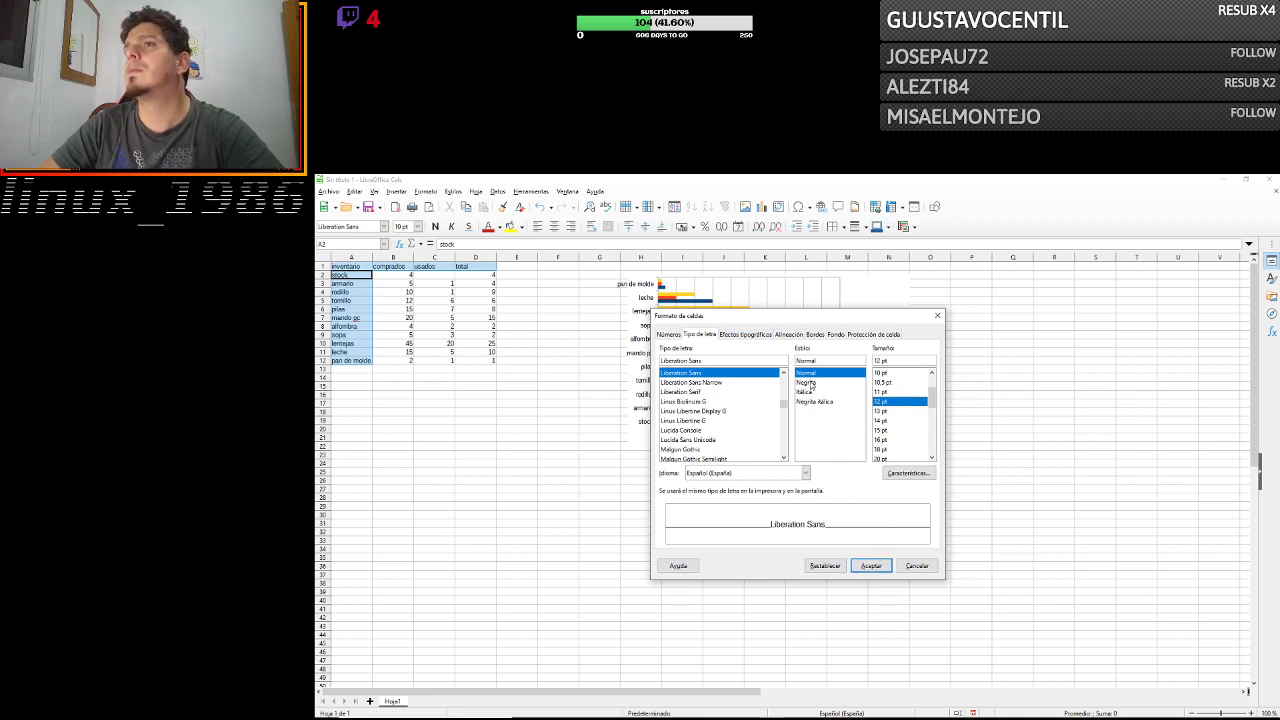
pyautogui.click(746, 336)
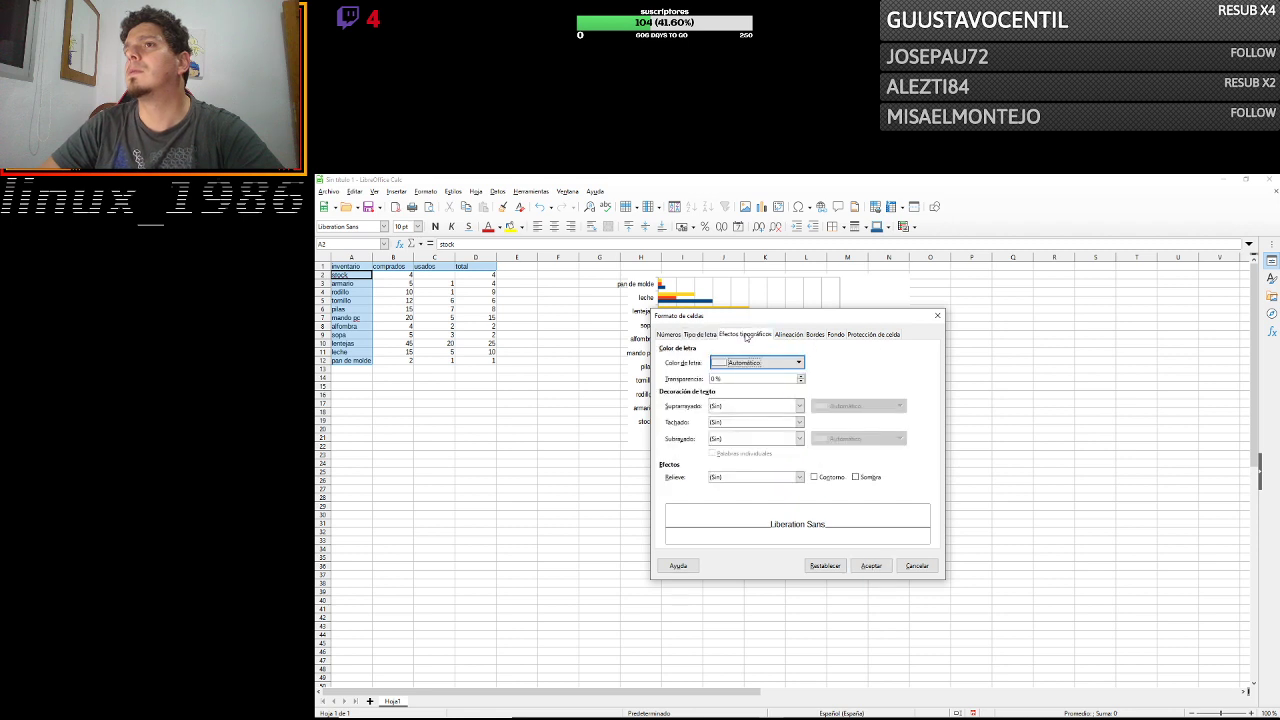
pyautogui.click(760, 362)
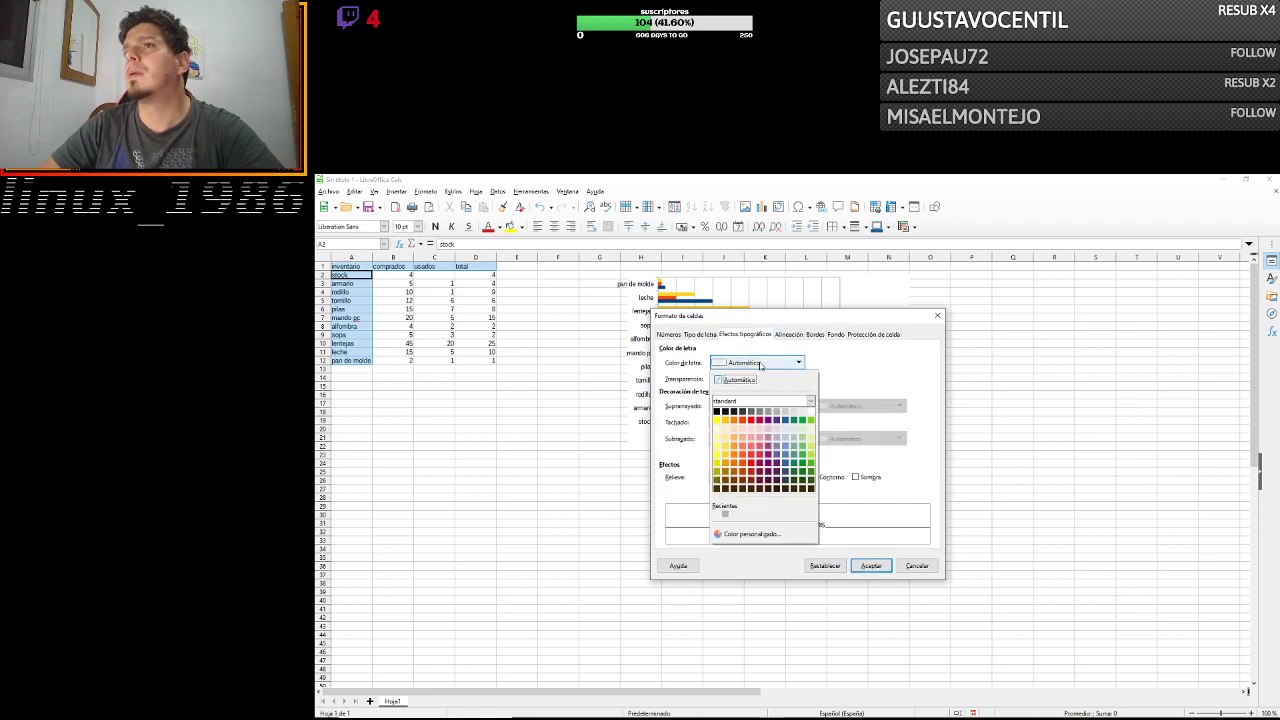
pyautogui.click(760, 365)
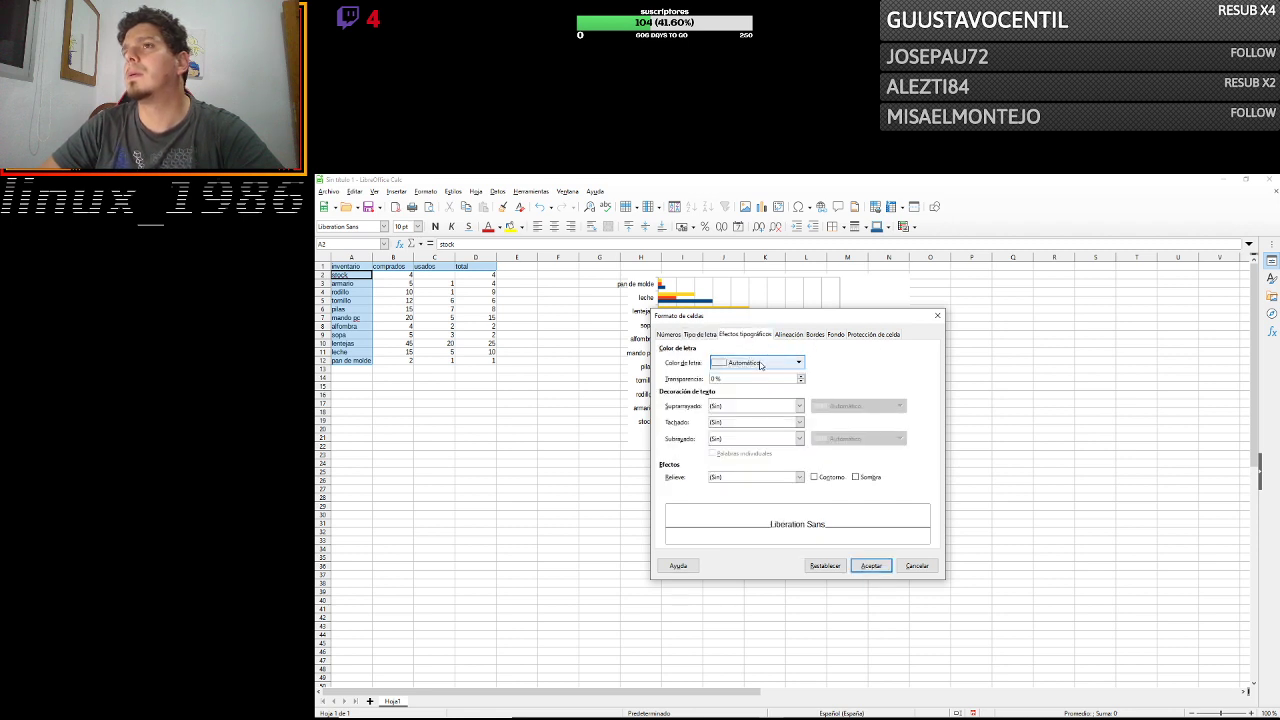
pyautogui.click(760, 364)
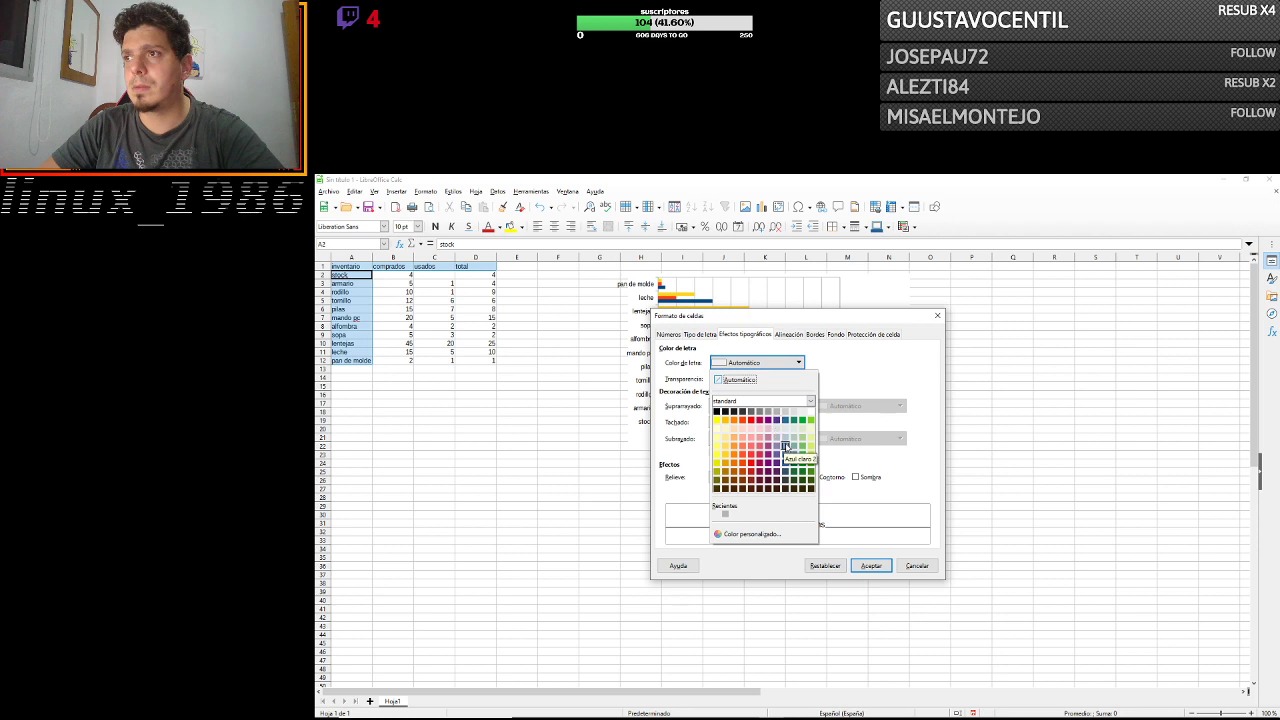
pyautogui.click(787, 455)
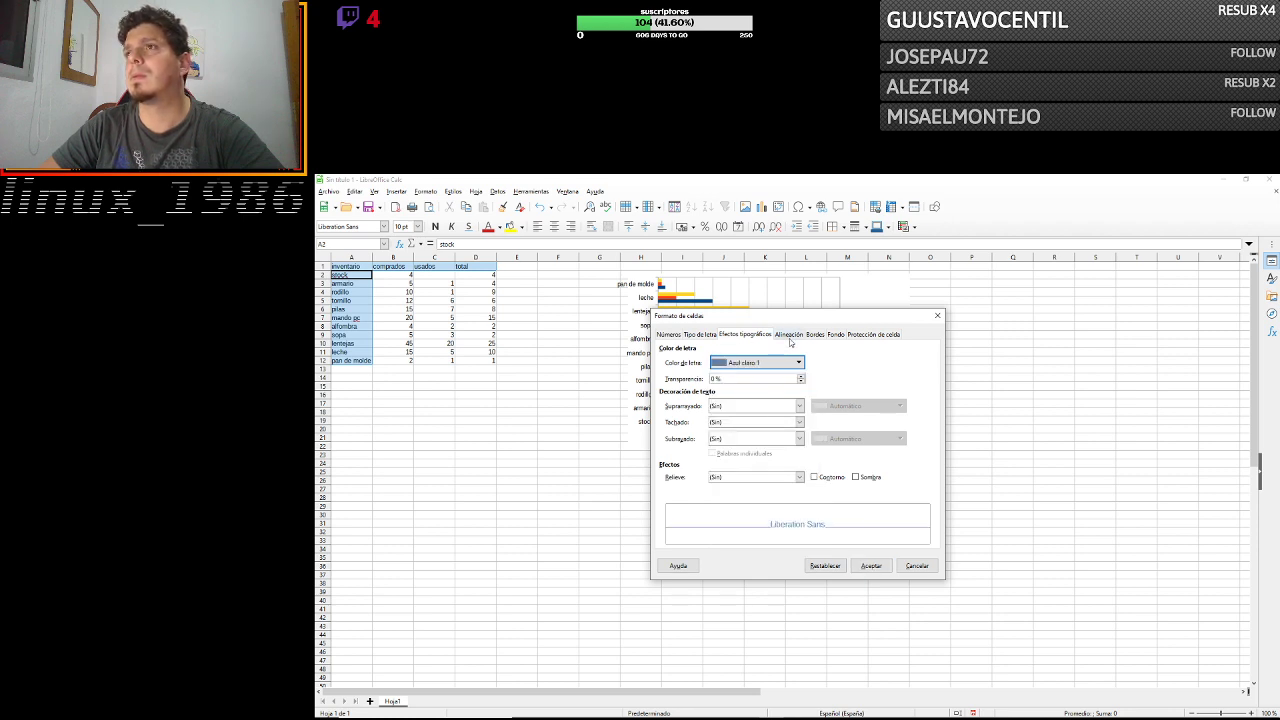
# Add an outer-only border 1.25 pt wide and apply the formatting.
pyautogui.click(789, 335)
pyautogui.click(815, 335)
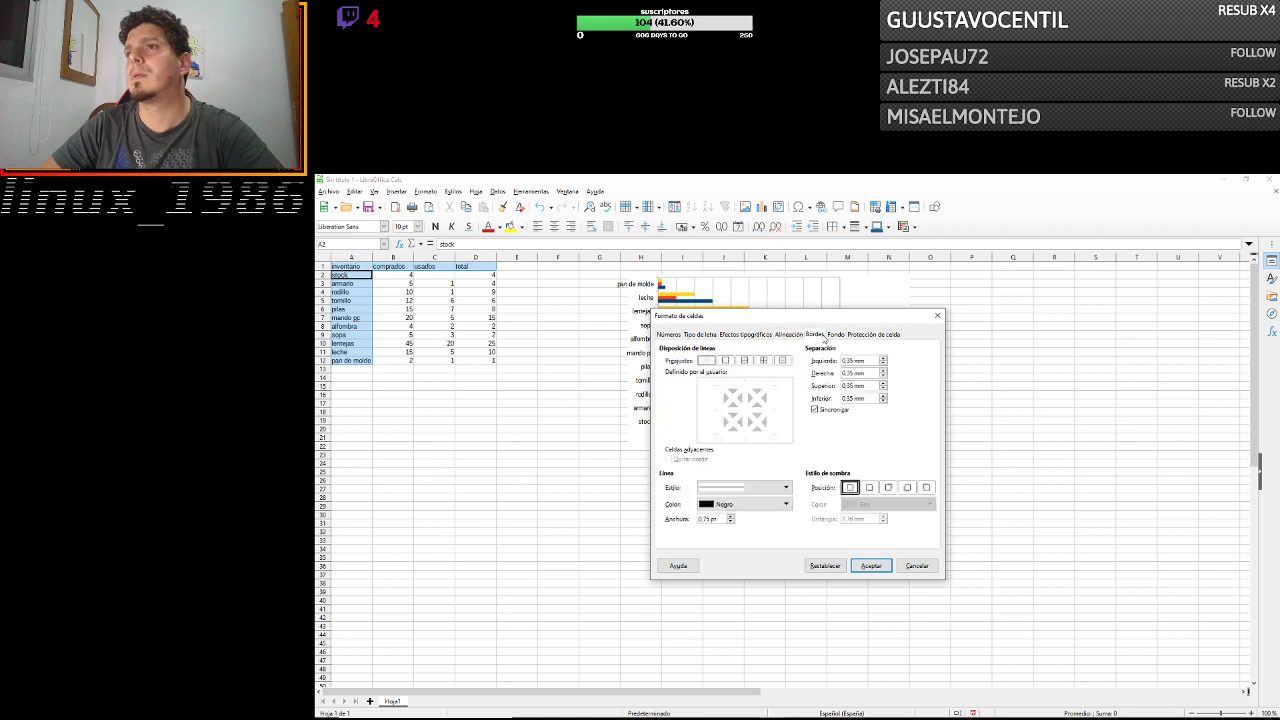
pyautogui.click(729, 361)
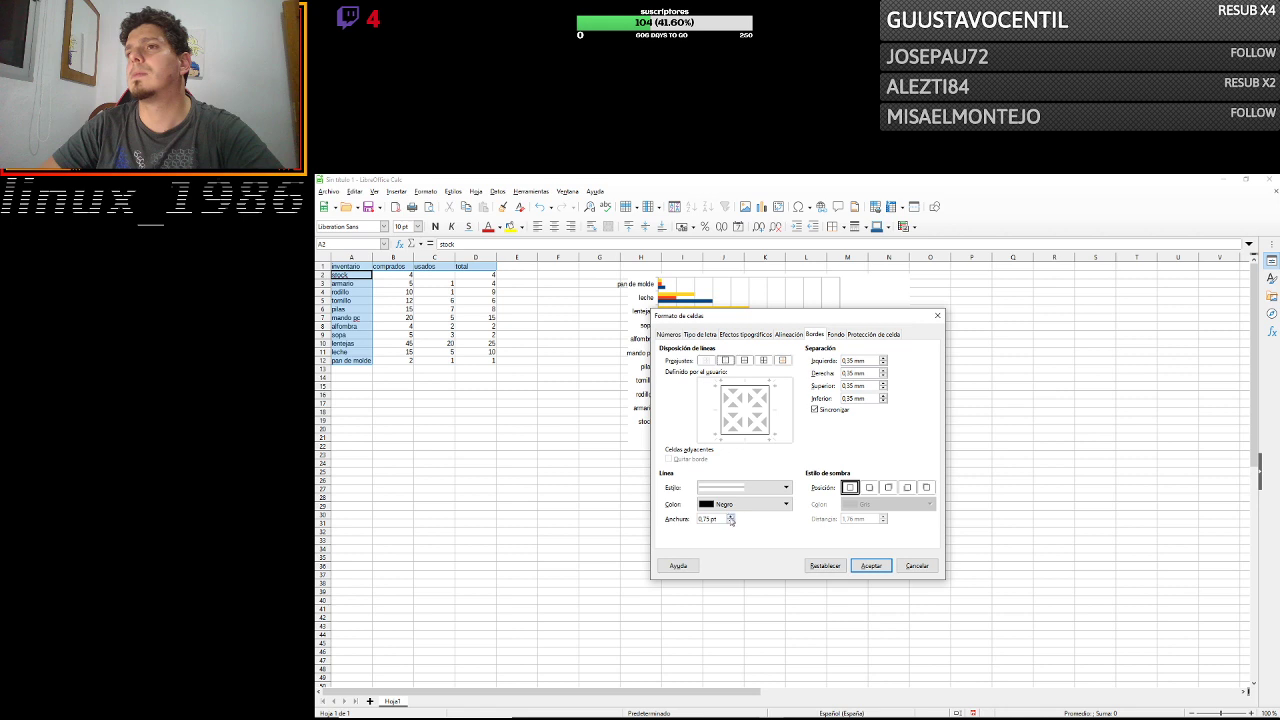
pyautogui.click(731, 516)
pyautogui.click(731, 516)
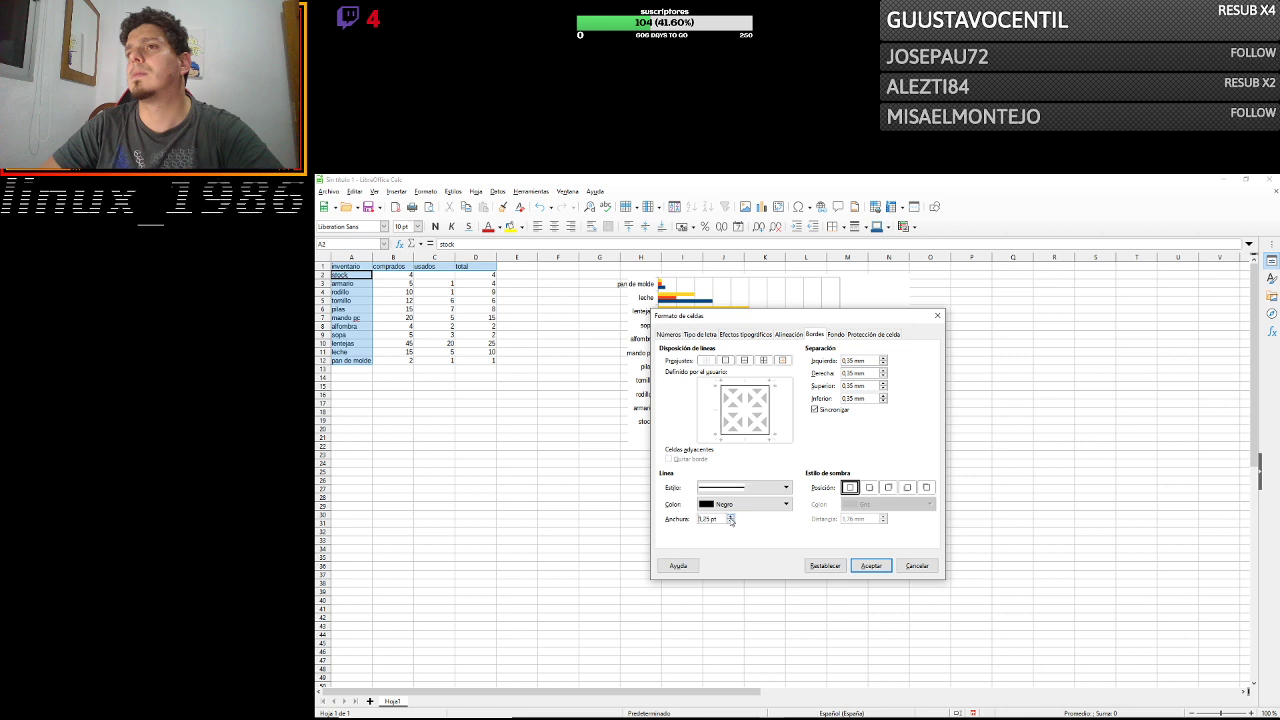
pyautogui.click(870, 566)
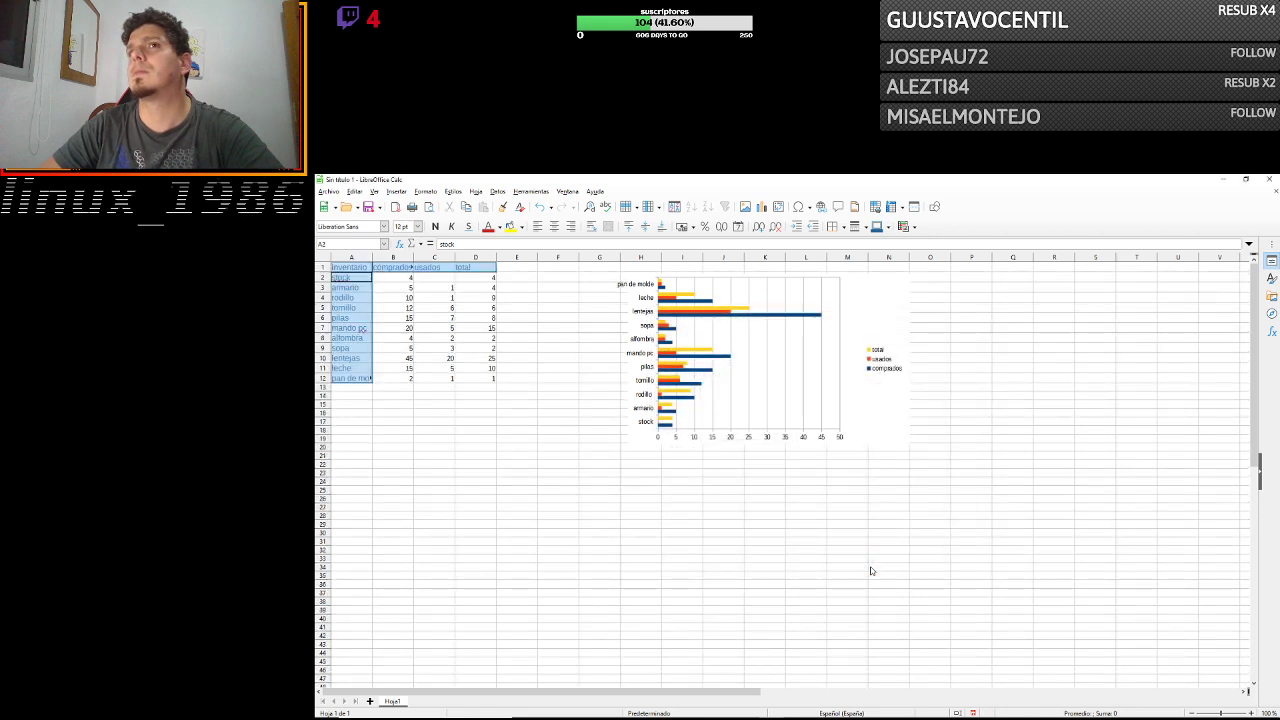
# Drag column A's border wider so 'pan de molde' in A12 fits completely.
pyautogui.click(813, 558)
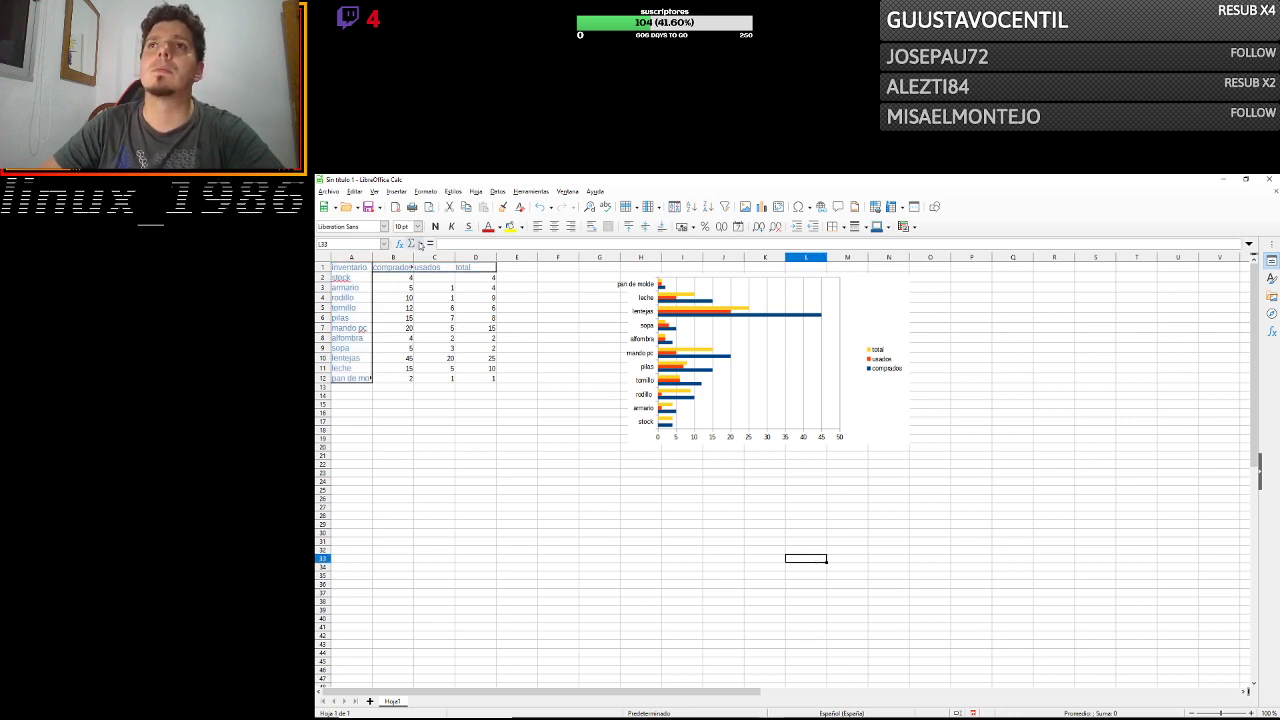
pyautogui.click(360, 378)
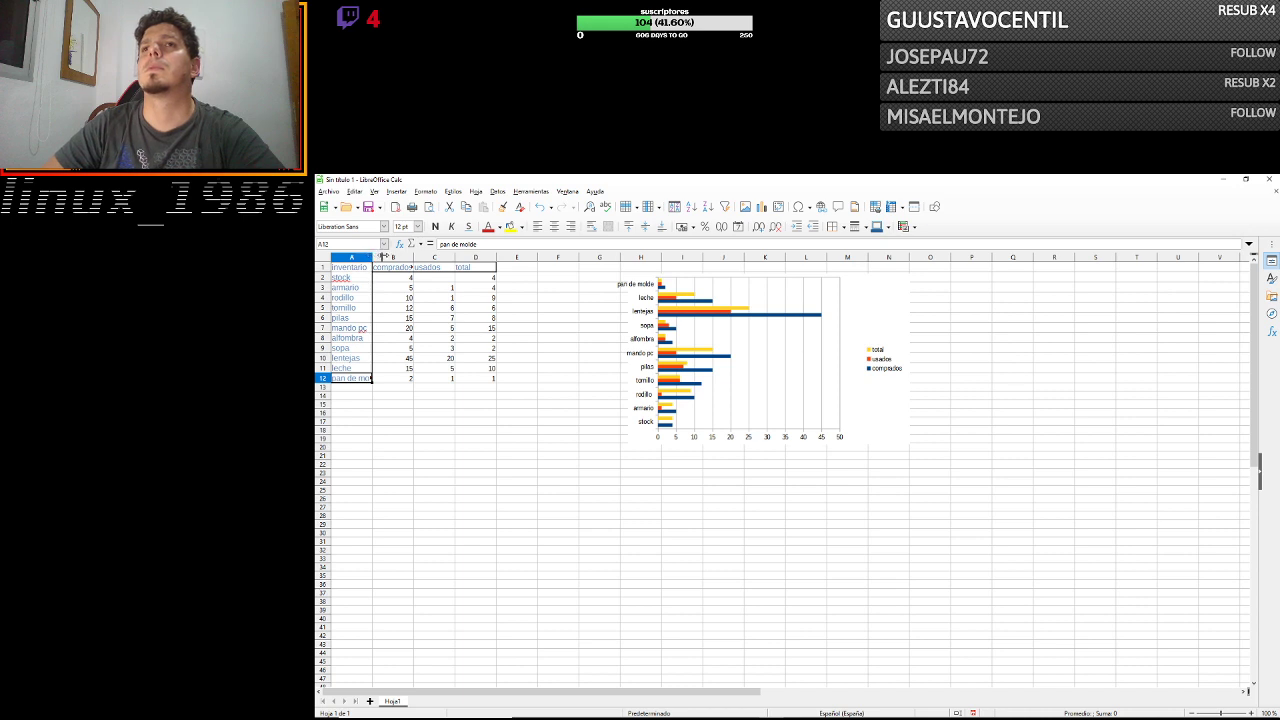
pyautogui.moveTo(372, 257); pyautogui.dragTo(392, 257)
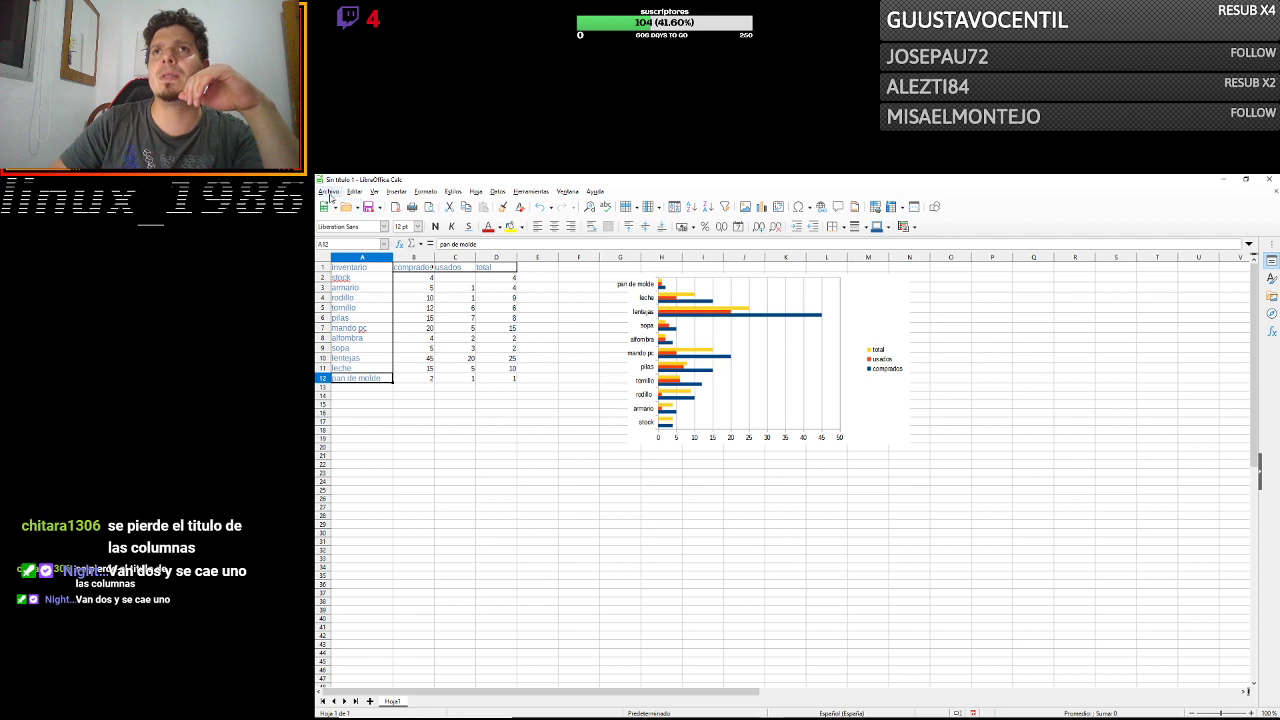
pyautogui.click(329, 192)
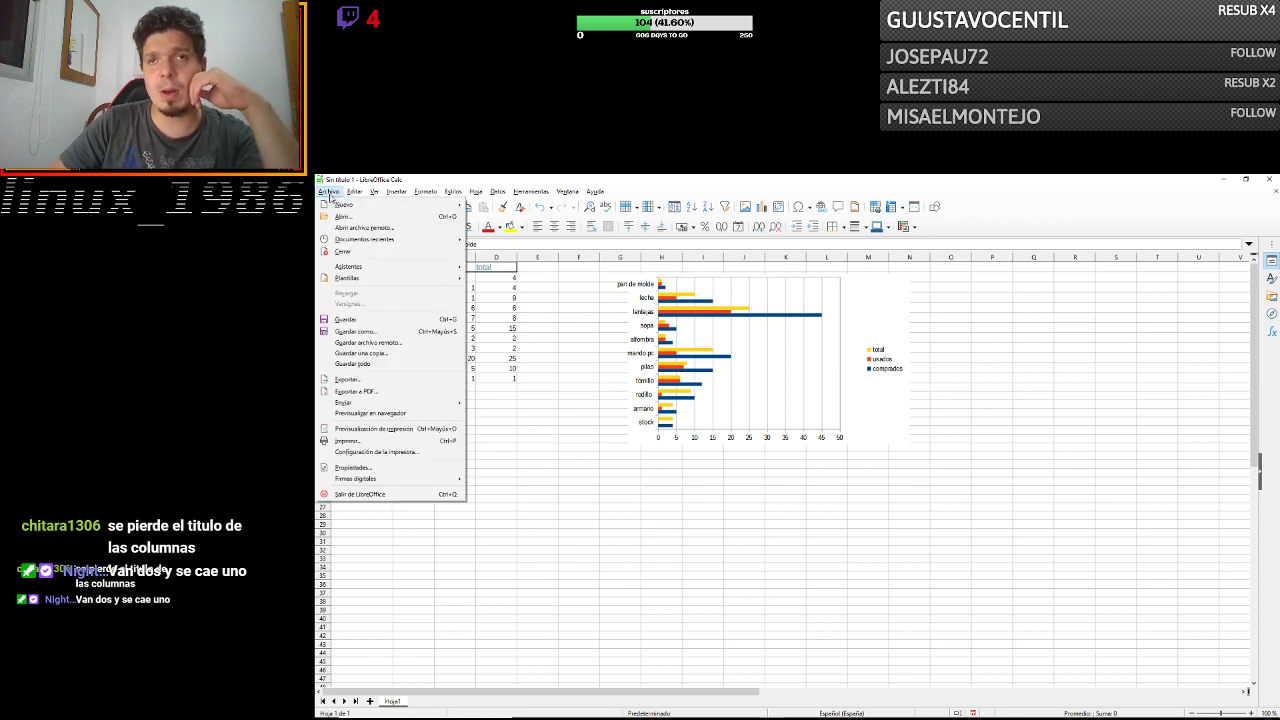
# Close the Archivo menu, glance at Ver, and move on to the Editar menu.
pyautogui.click(330, 196)
pyautogui.click(330, 196)
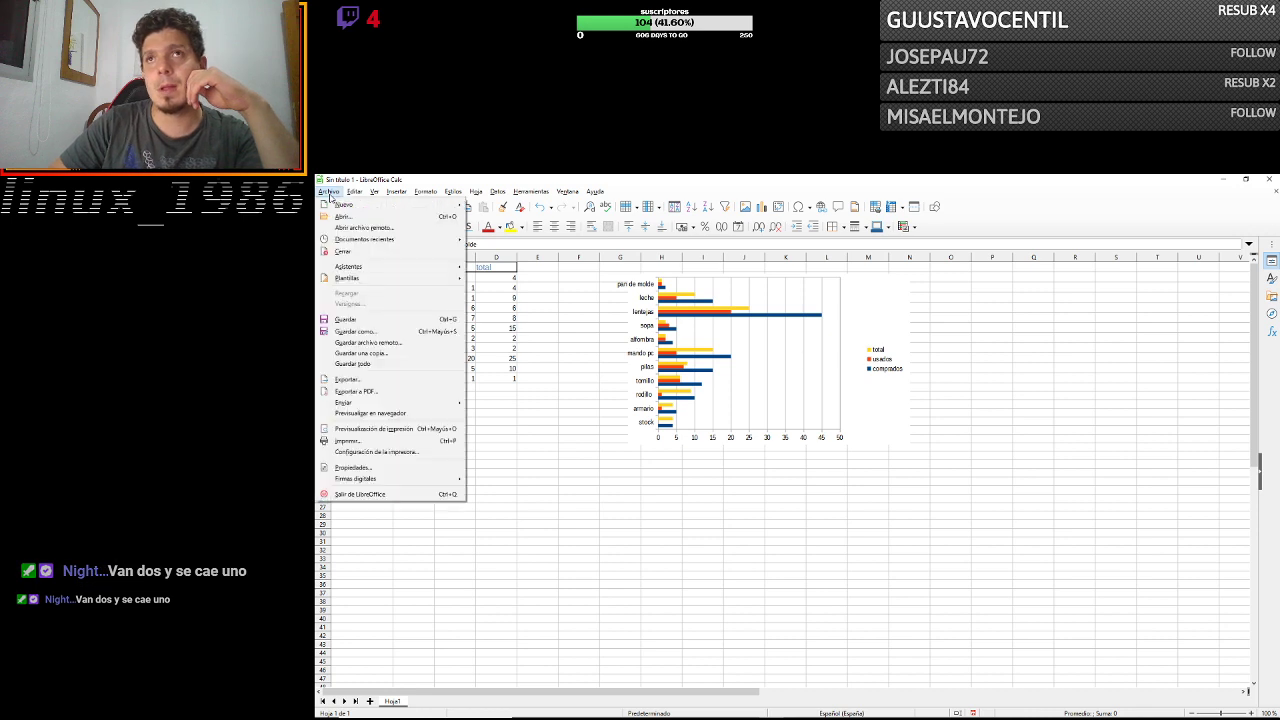
pyautogui.moveTo(370, 192)
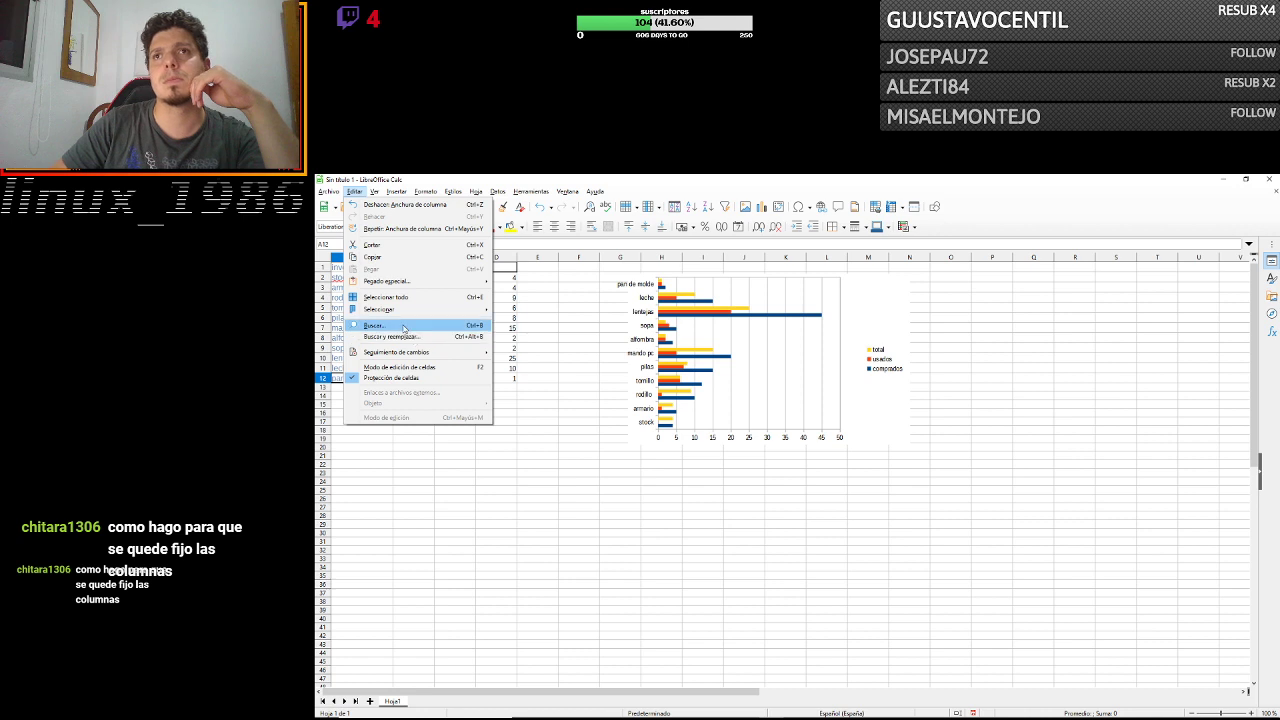
# Search the sheet for 'leche' to locate cell A11, then switch to Chrome.
pyautogui.click(404, 327)
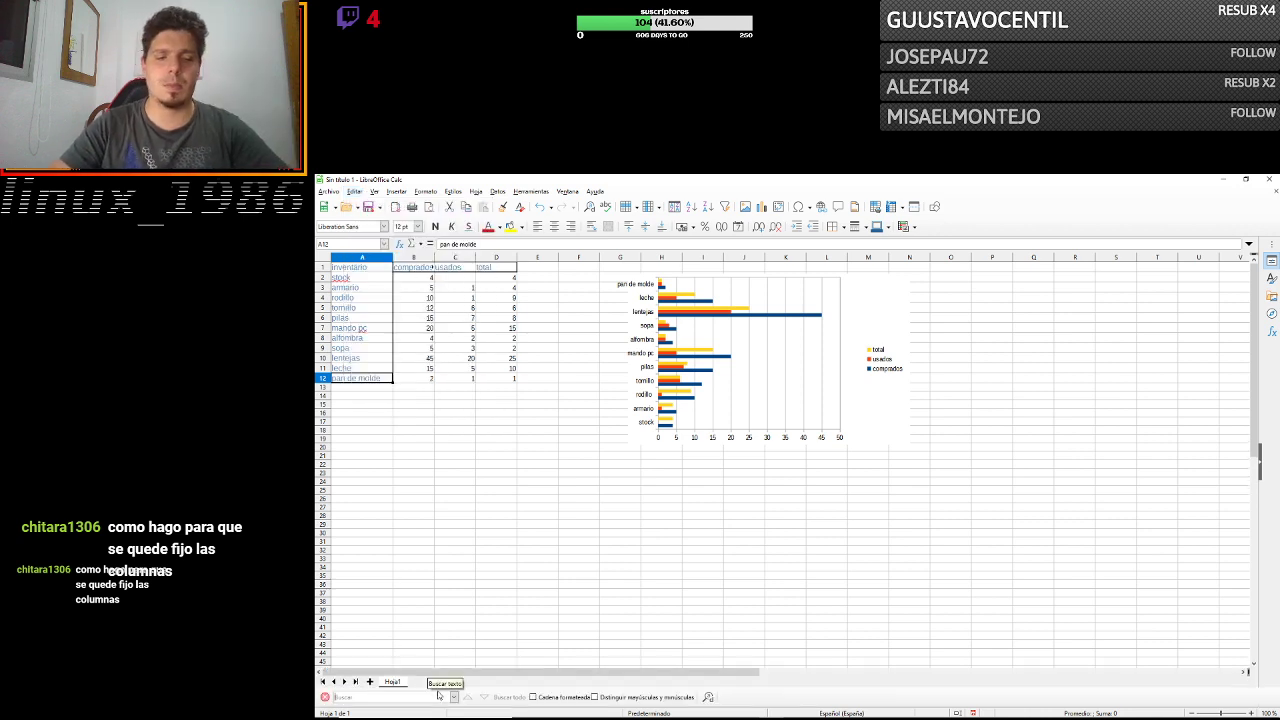
pyautogui.write('leche')
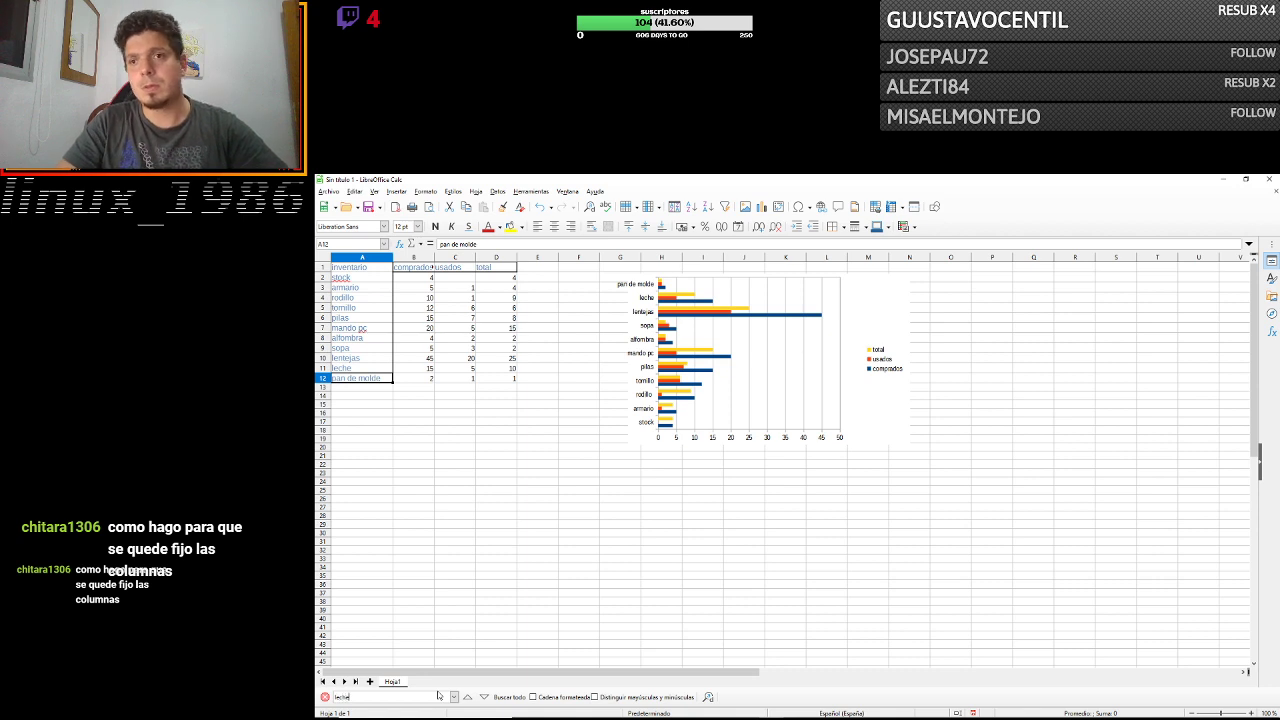
pyautogui.press('Return')
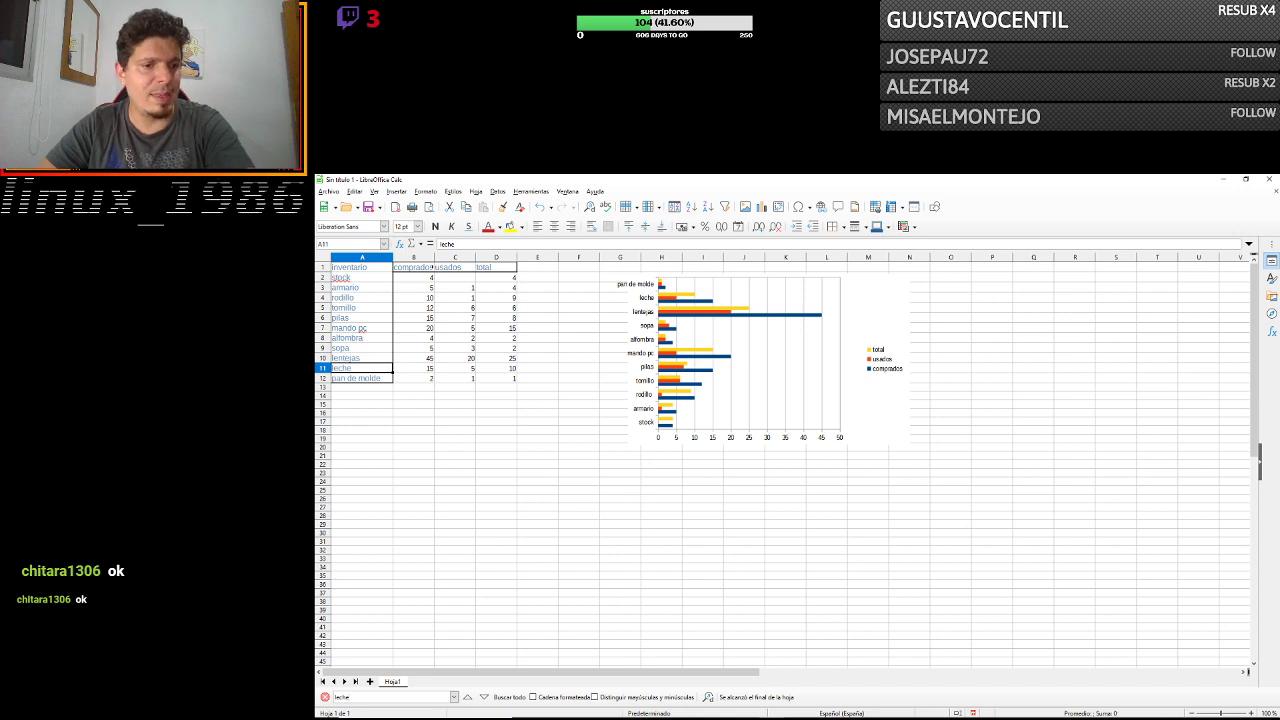
pyautogui.hotkey('alt', 'Tab')
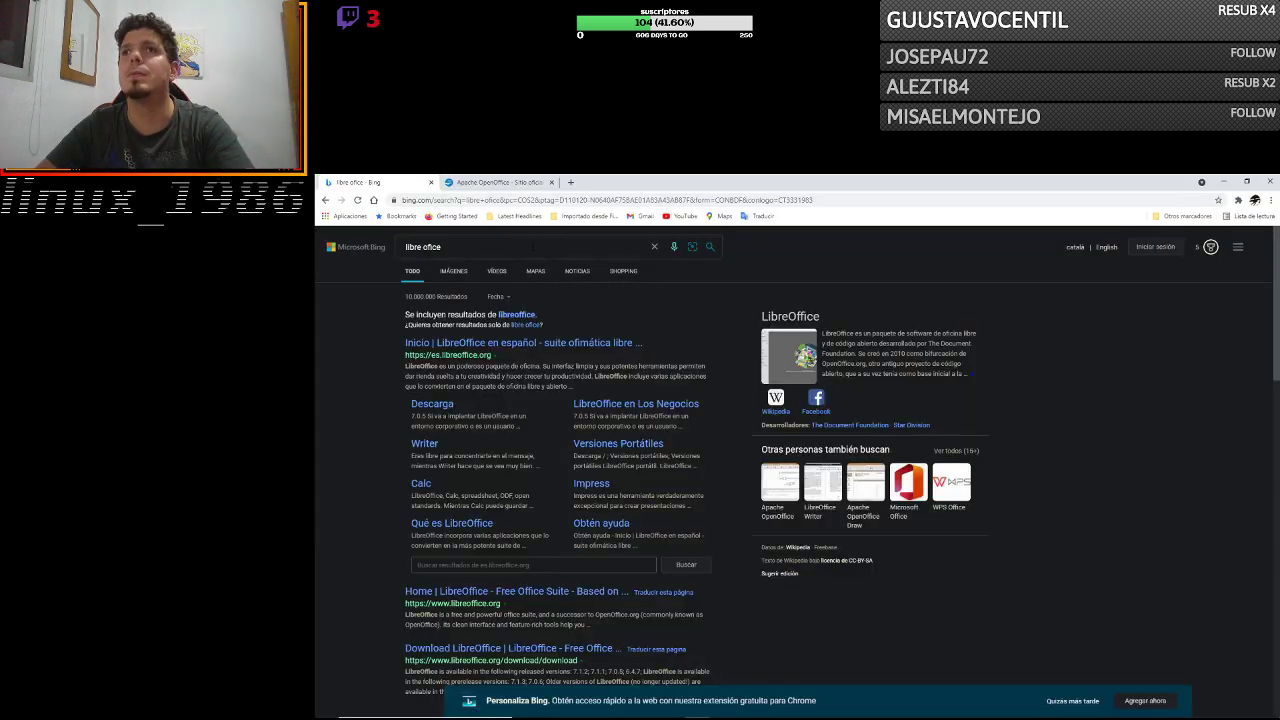
# Replace the Bing query 'libre office' with 'sport' and run the search.
pyautogui.click(533, 246)
pyautogui.press('BackSpace')
pyautogui.press('BackSpace')
pyautogui.press('BackSpace')
pyautogui.press('BackSpace')
pyautogui.press('BackSpace')
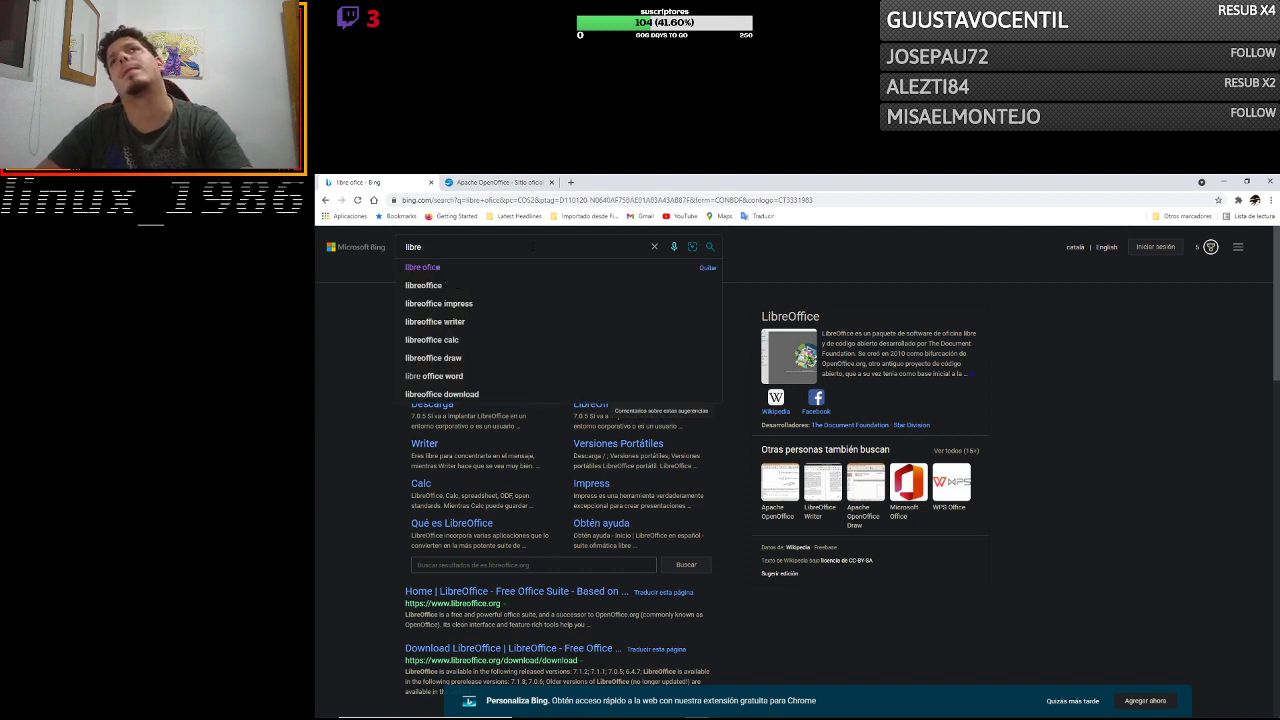
pyautogui.press('BackSpace')
pyautogui.press('BackSpace')
pyautogui.press('BackSpace')
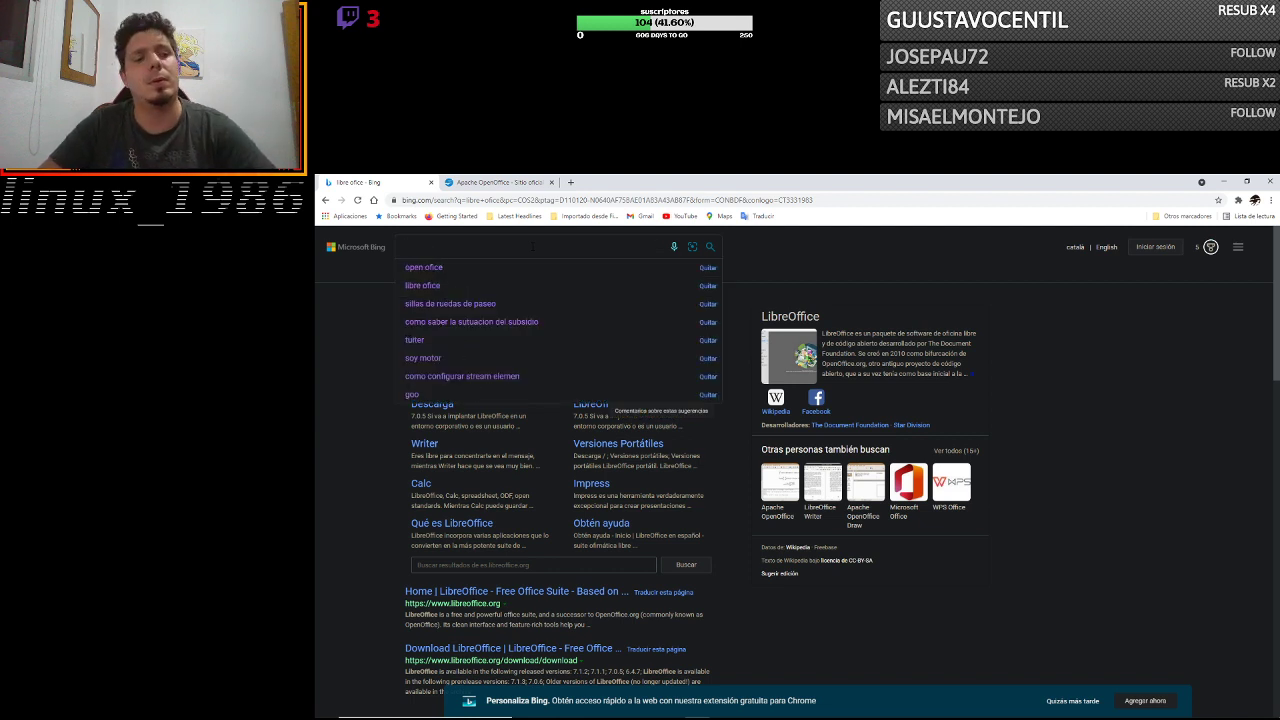
pyautogui.write('spord')
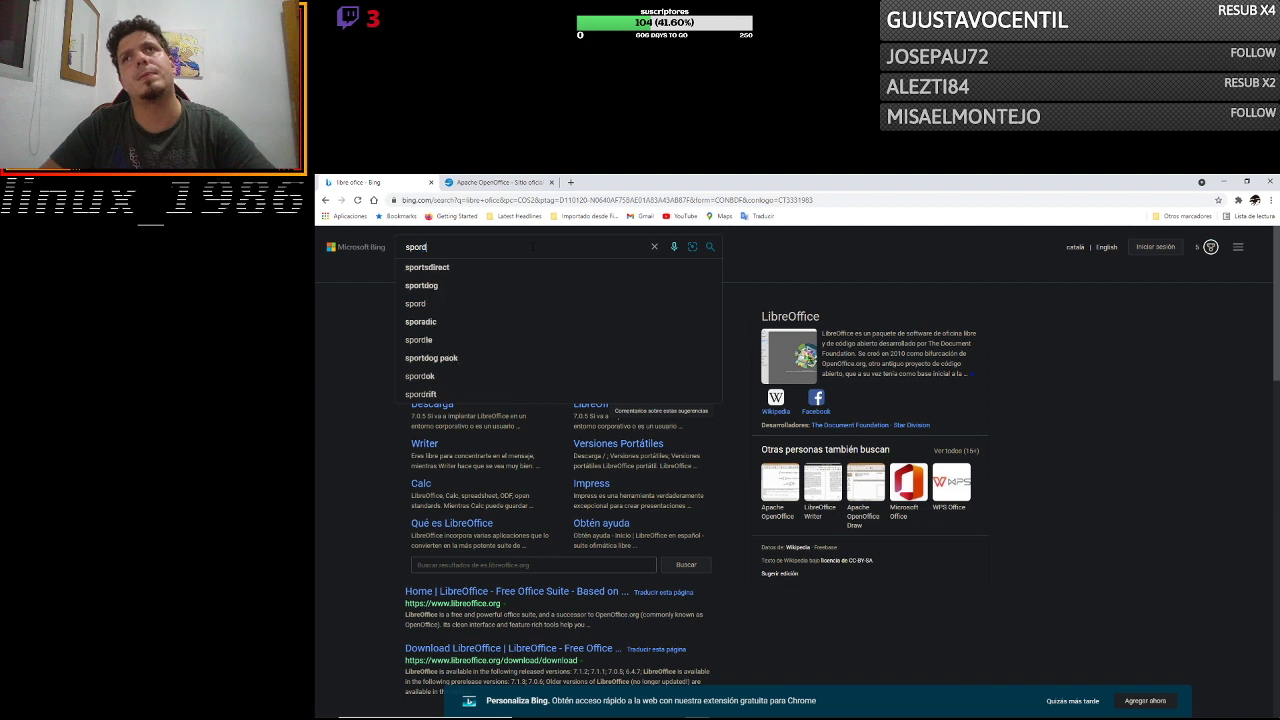
pyautogui.press('Return')
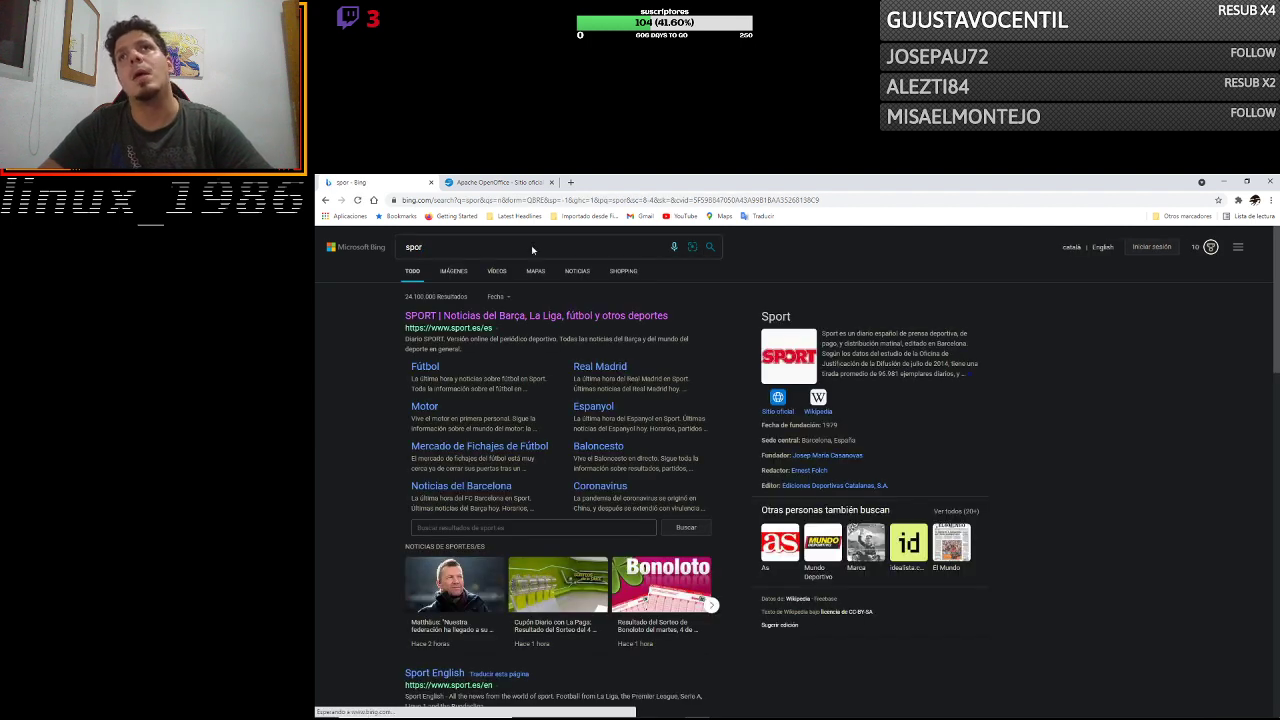
pyautogui.write('t')
pyautogui.press('Return')
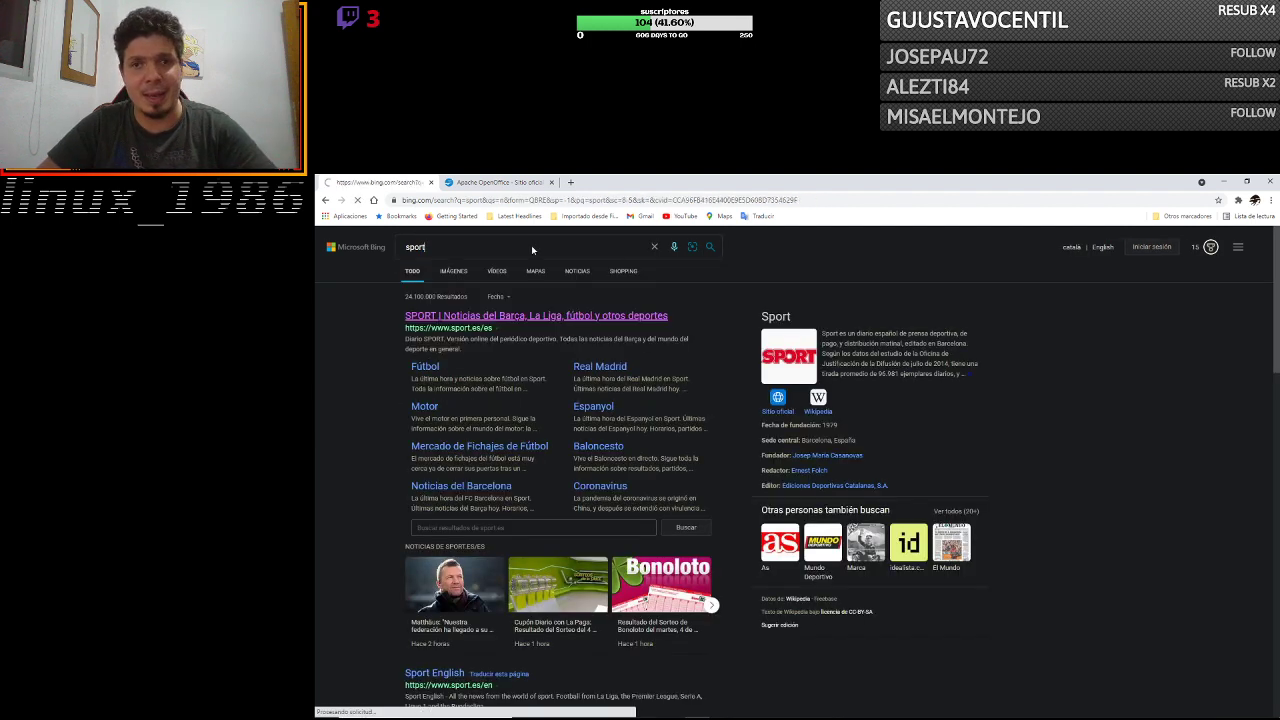
# Open the SPORT newspaper site and search the page for 'mess'.
pyautogui.click(490, 317)
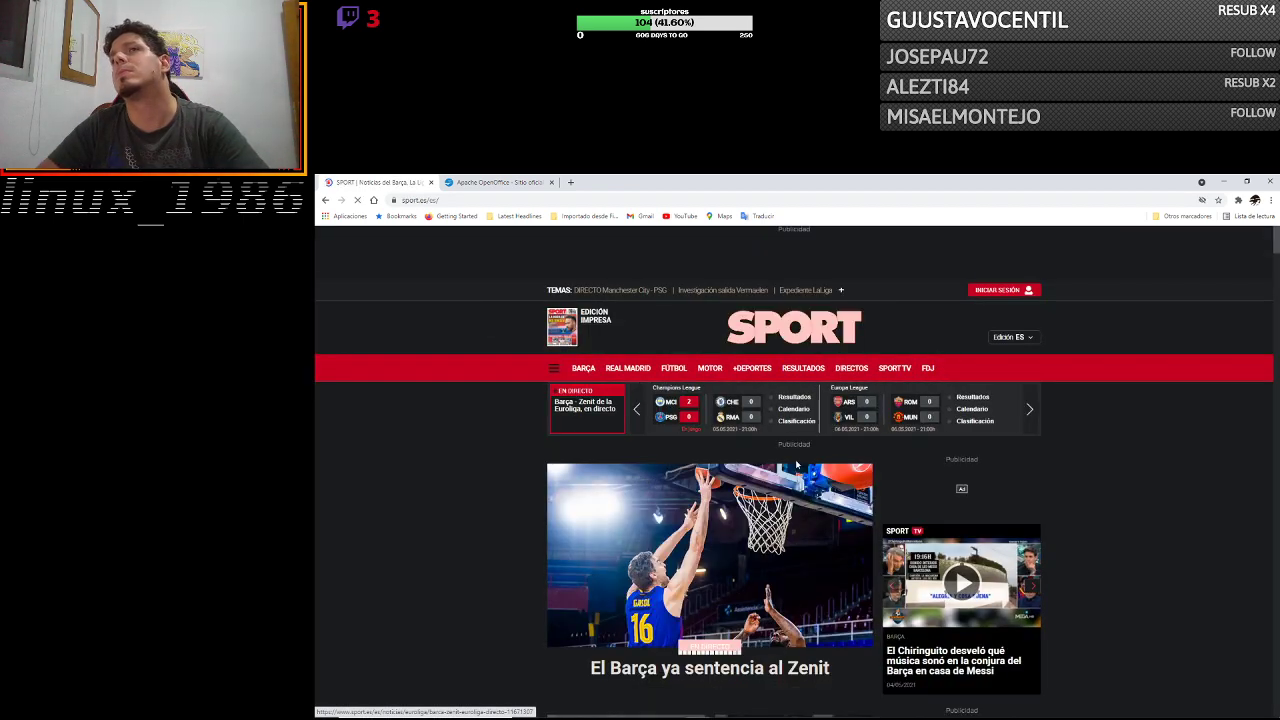
pyautogui.moveTo(646, 370)
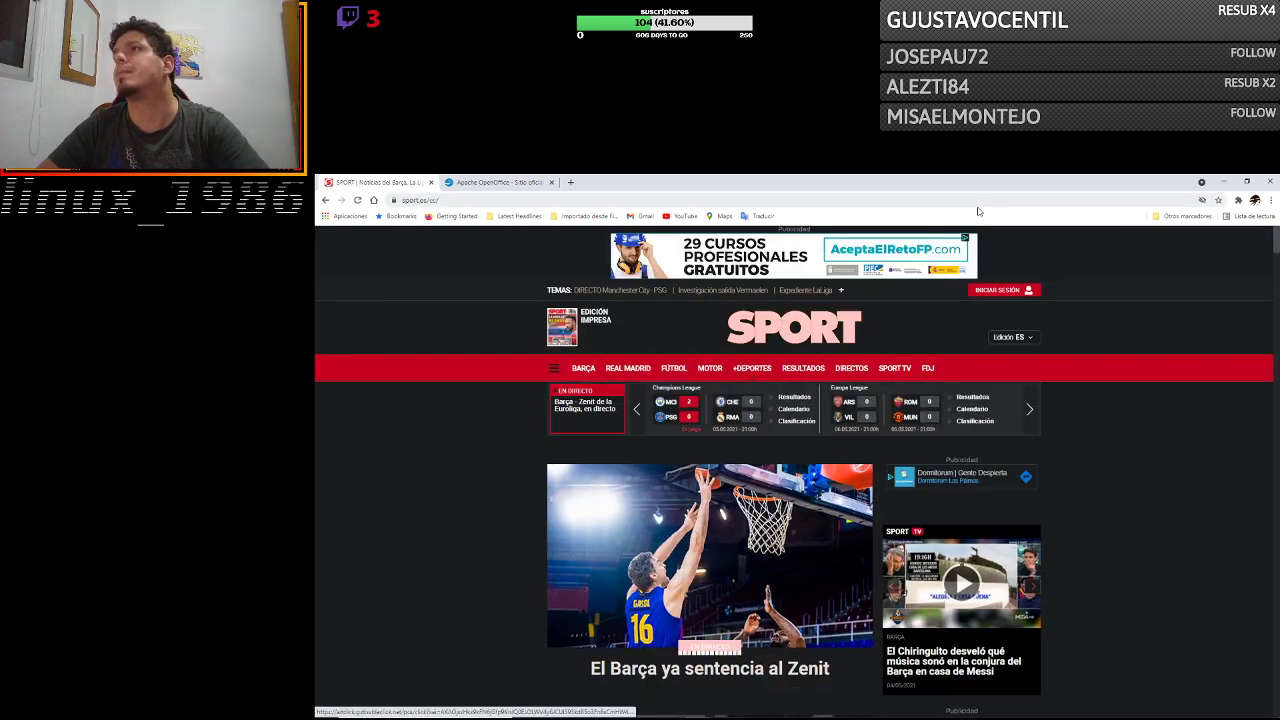
pyautogui.click(1269, 200)
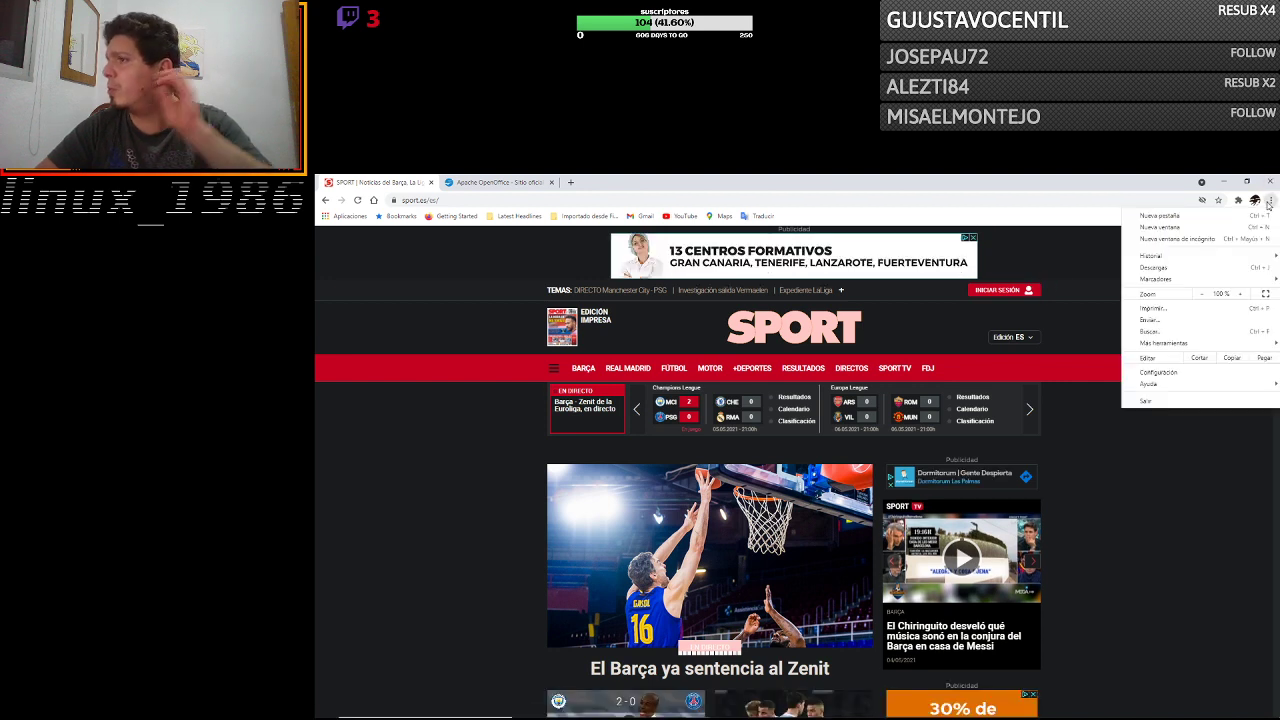
pyautogui.click(1162, 333)
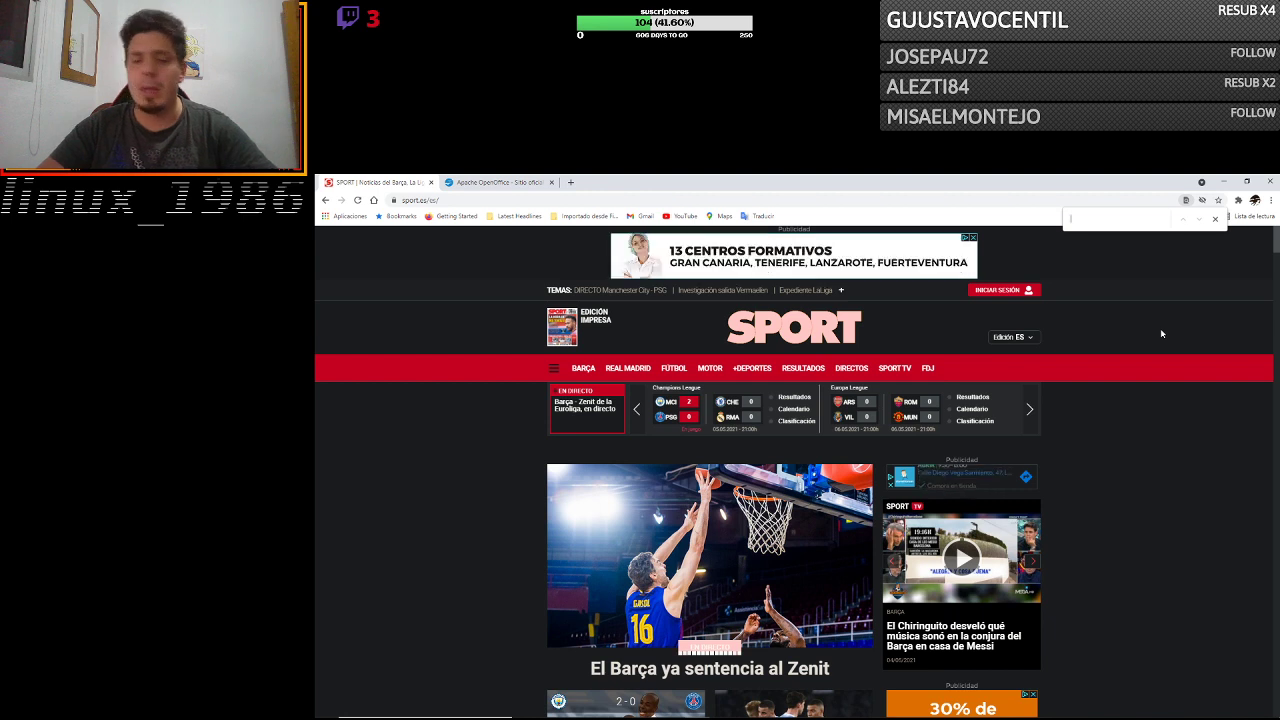
pyautogui.write('mess')
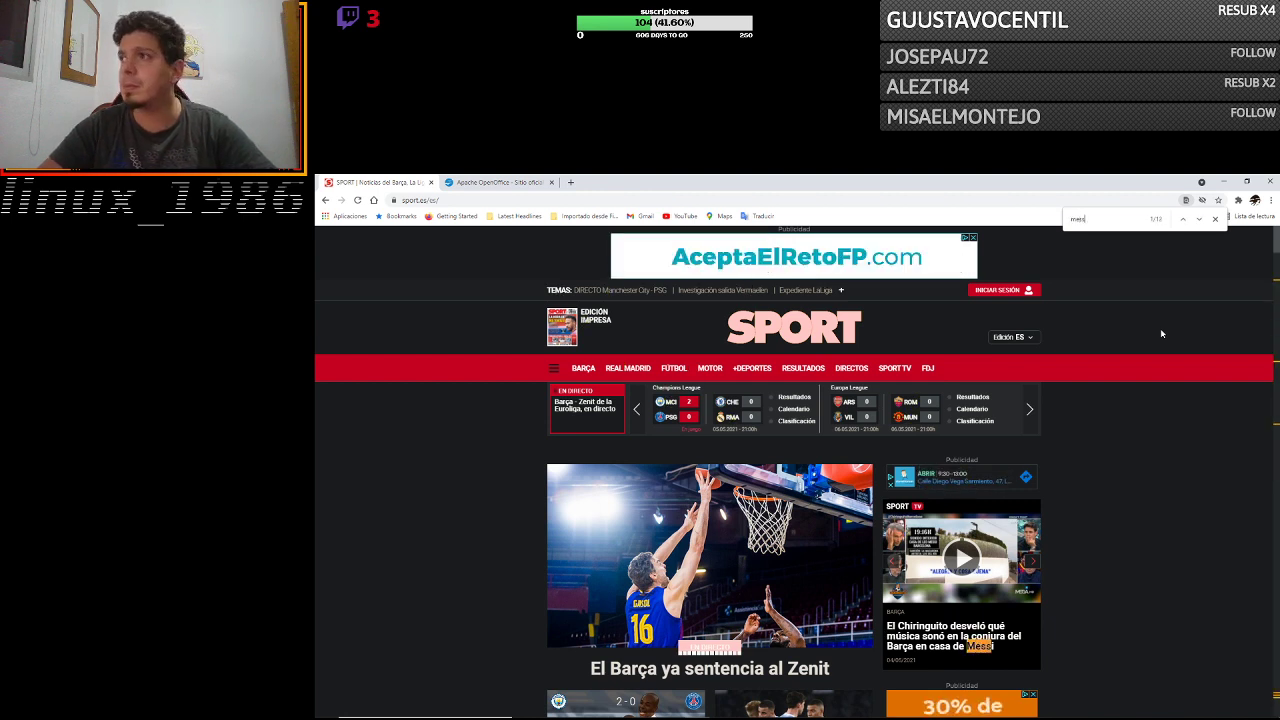
pyautogui.press('Return')
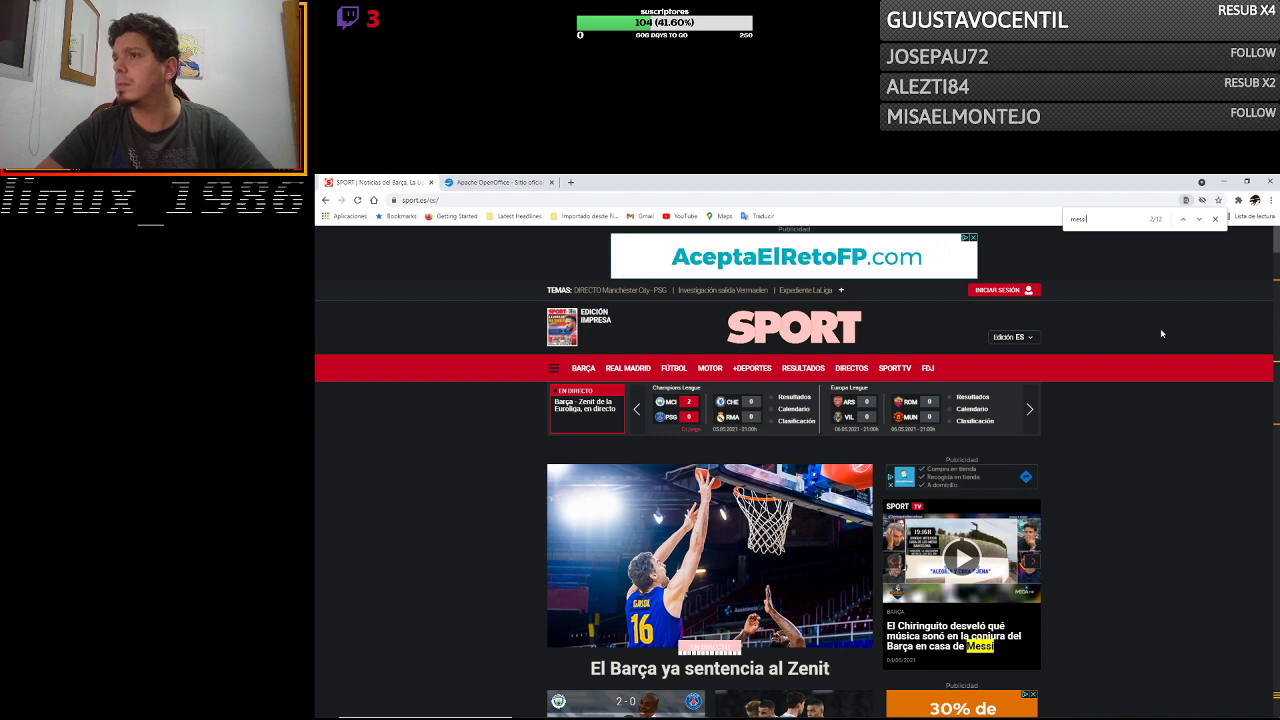
# Step forward and back through the Messi matches down to the most-read section.
pyautogui.click(1199, 220)
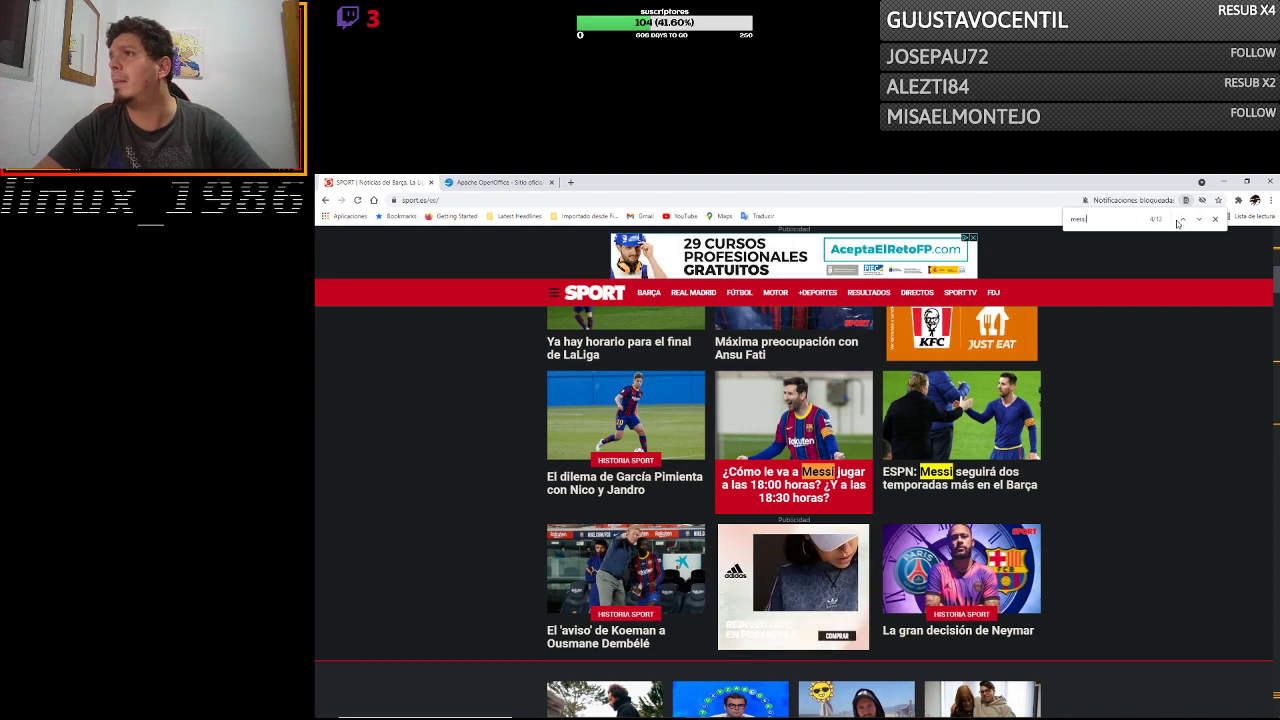
pyautogui.click(1183, 220)
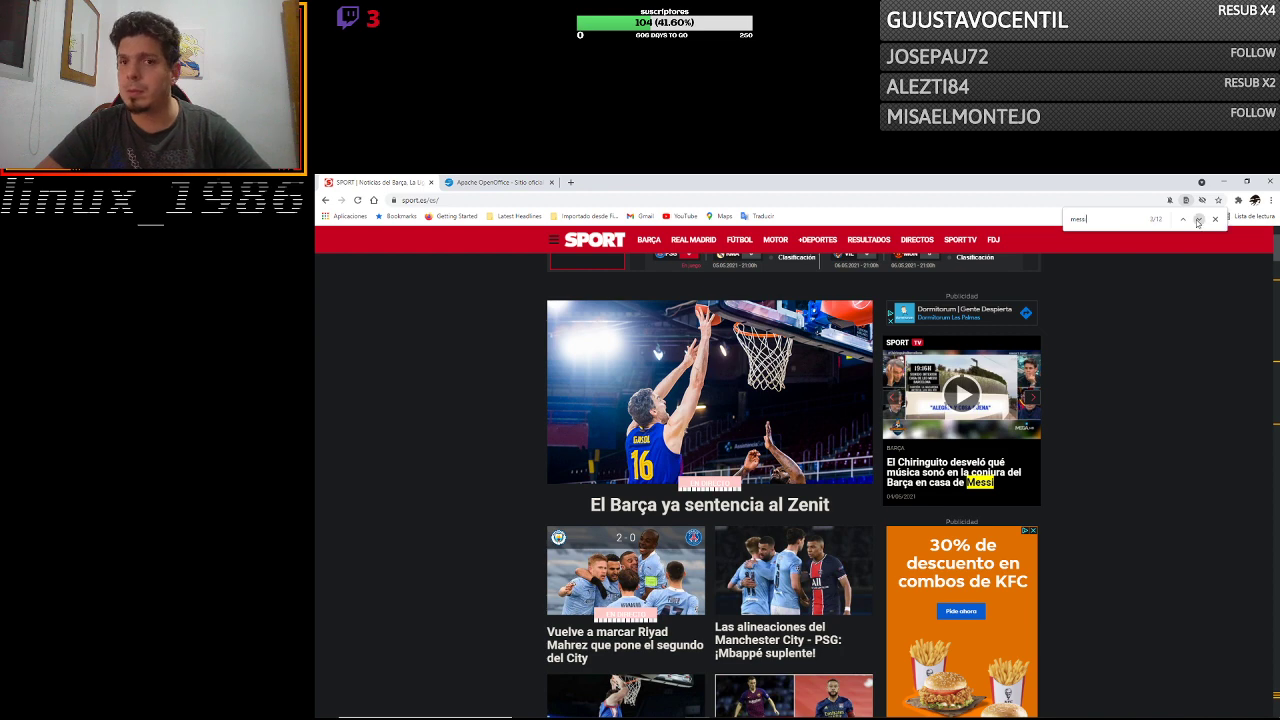
pyautogui.click(1197, 220)
pyautogui.click(1197, 220)
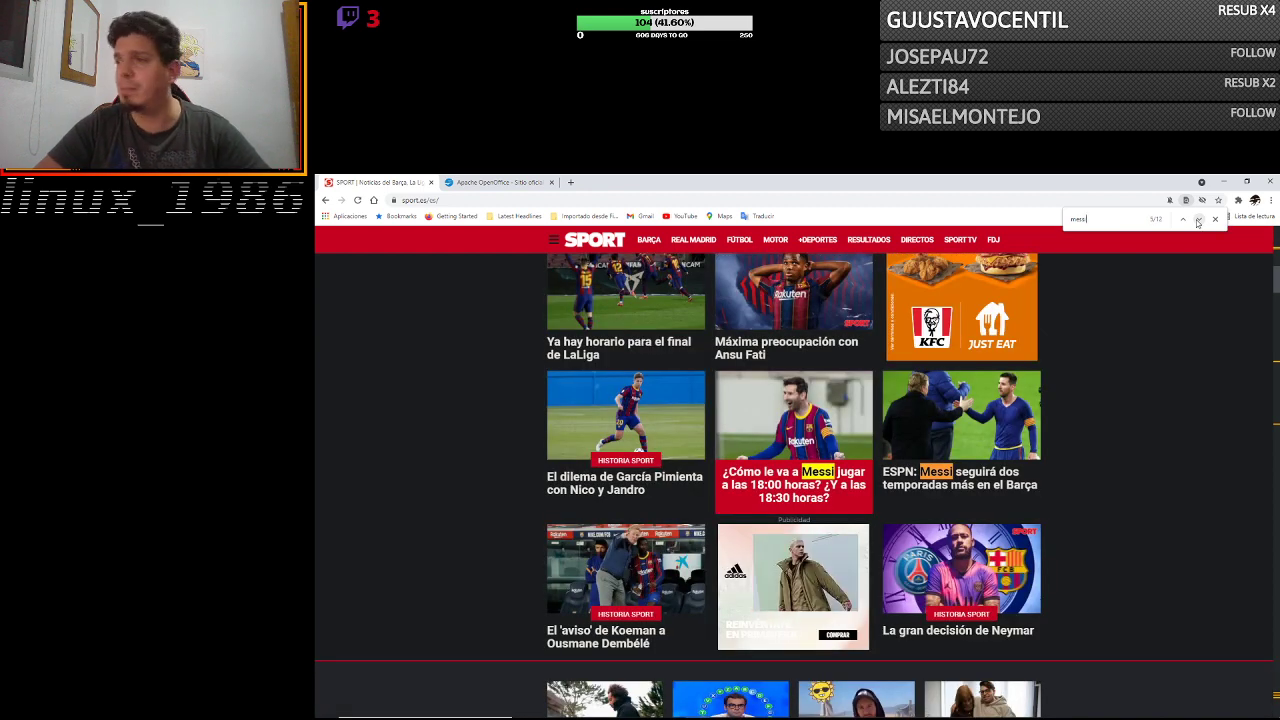
pyautogui.click(1197, 220)
pyautogui.click(1197, 220)
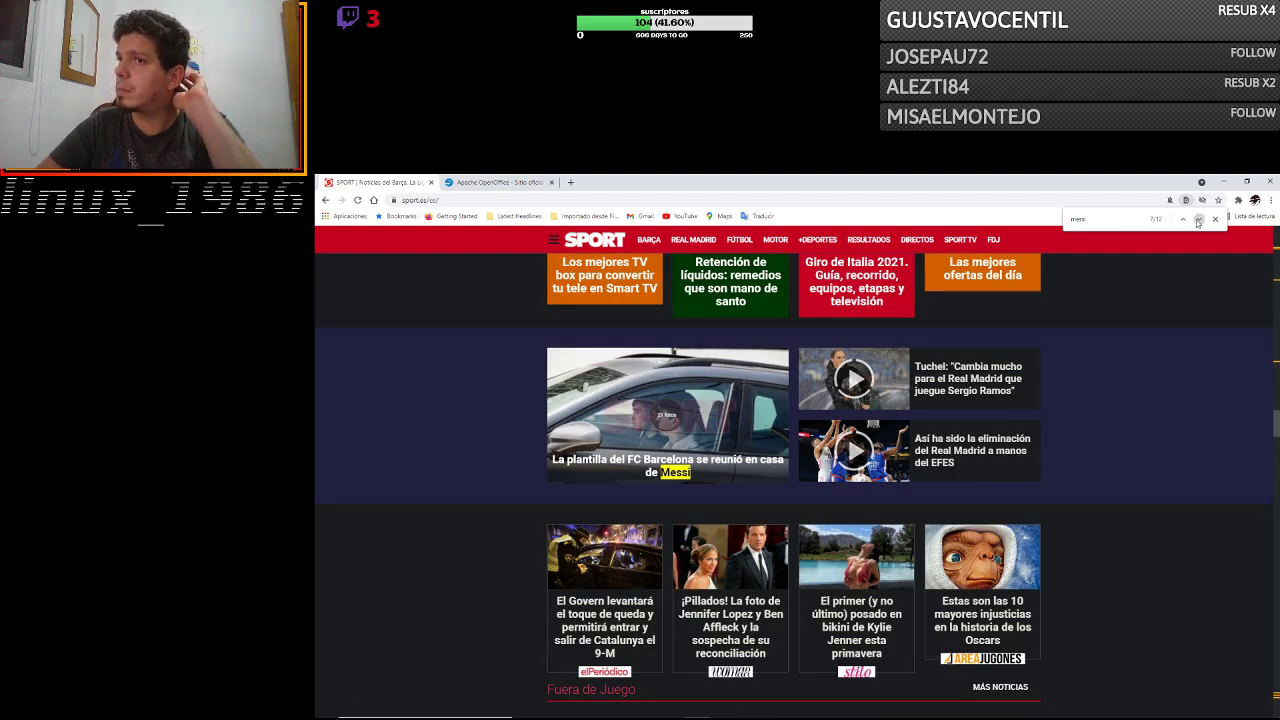
pyautogui.click(1197, 220)
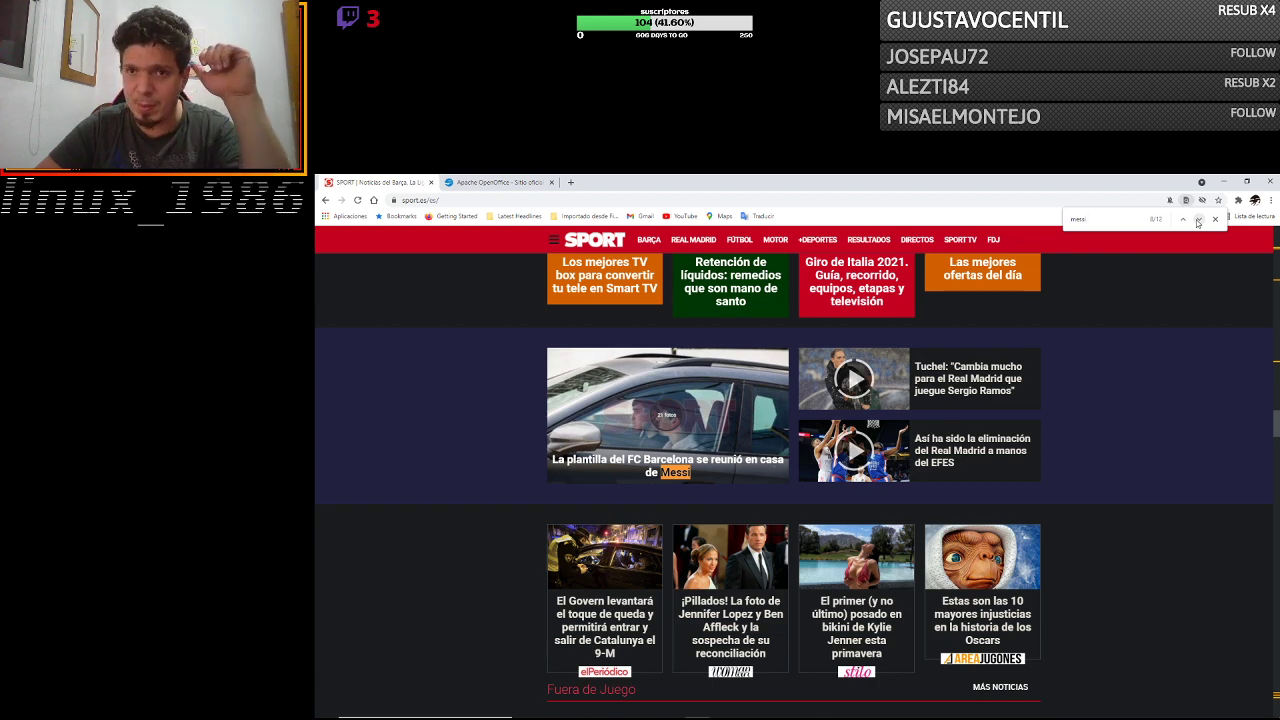
pyautogui.click(1197, 220)
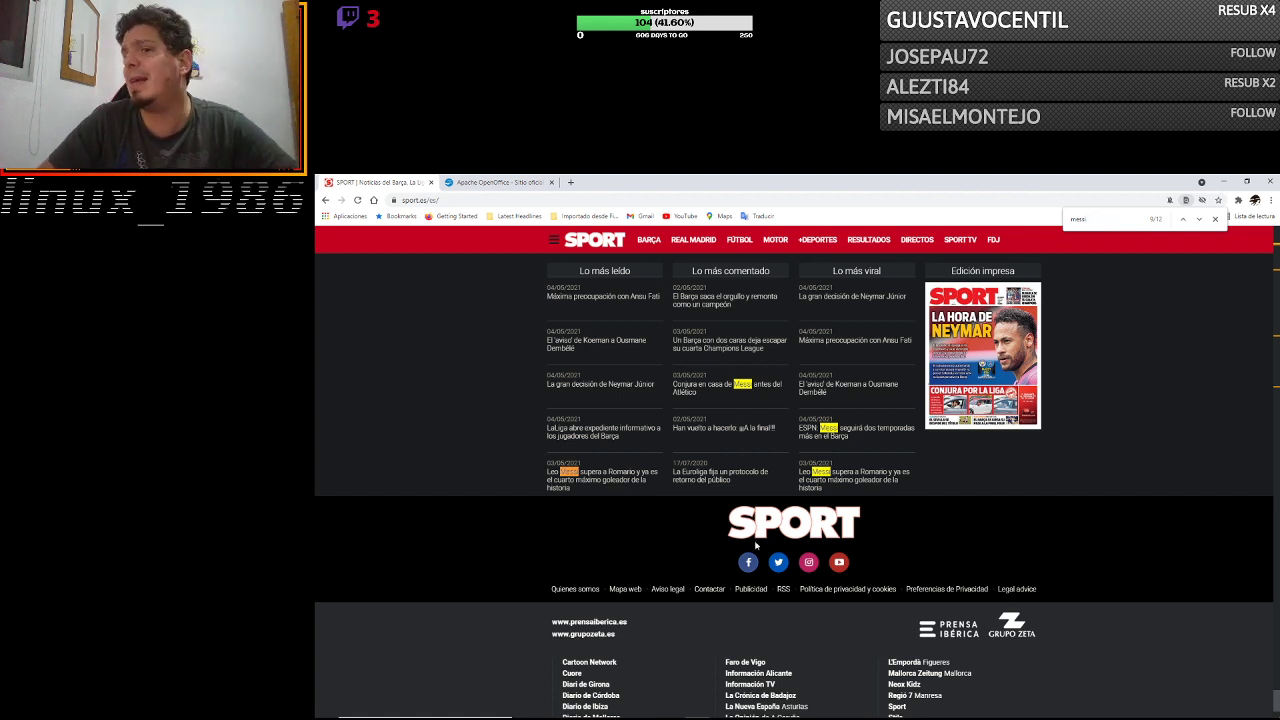
pyautogui.moveTo(750, 712)
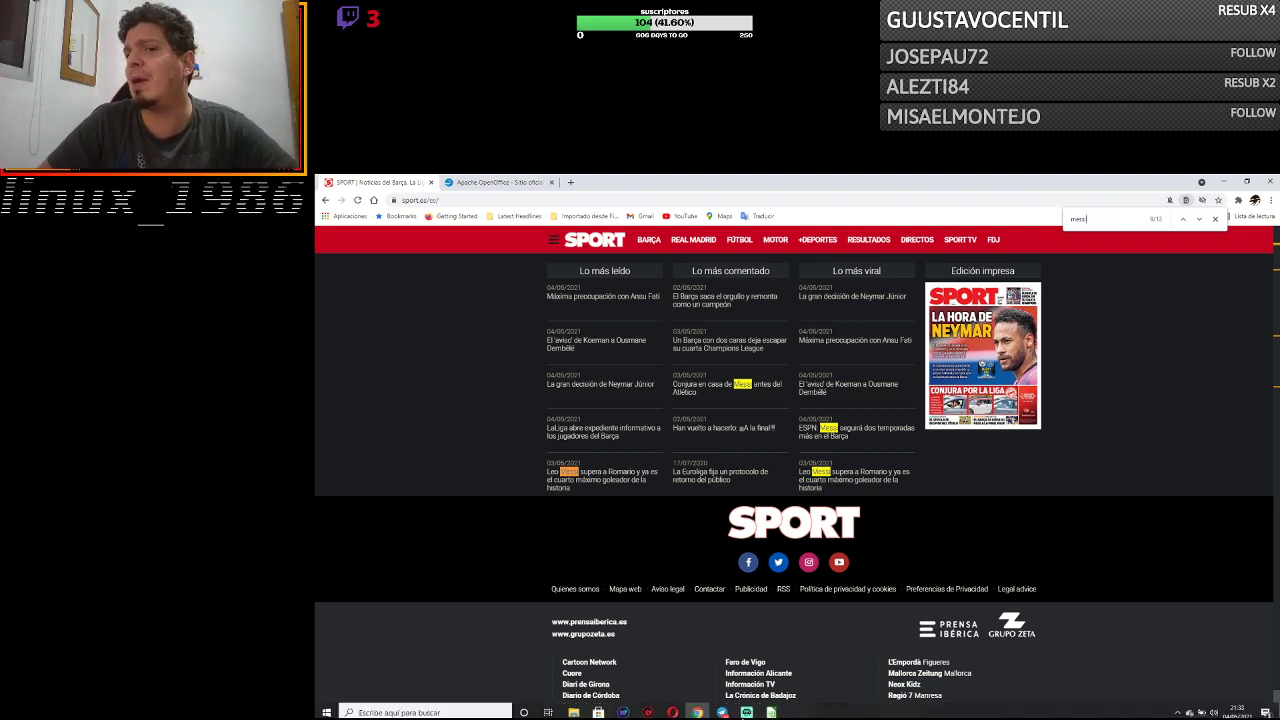
# Back in Calc, use Buscar y reemplazar to change 'leche' in A11 to 'Leche desnatada'.
pyautogui.click(750, 710)
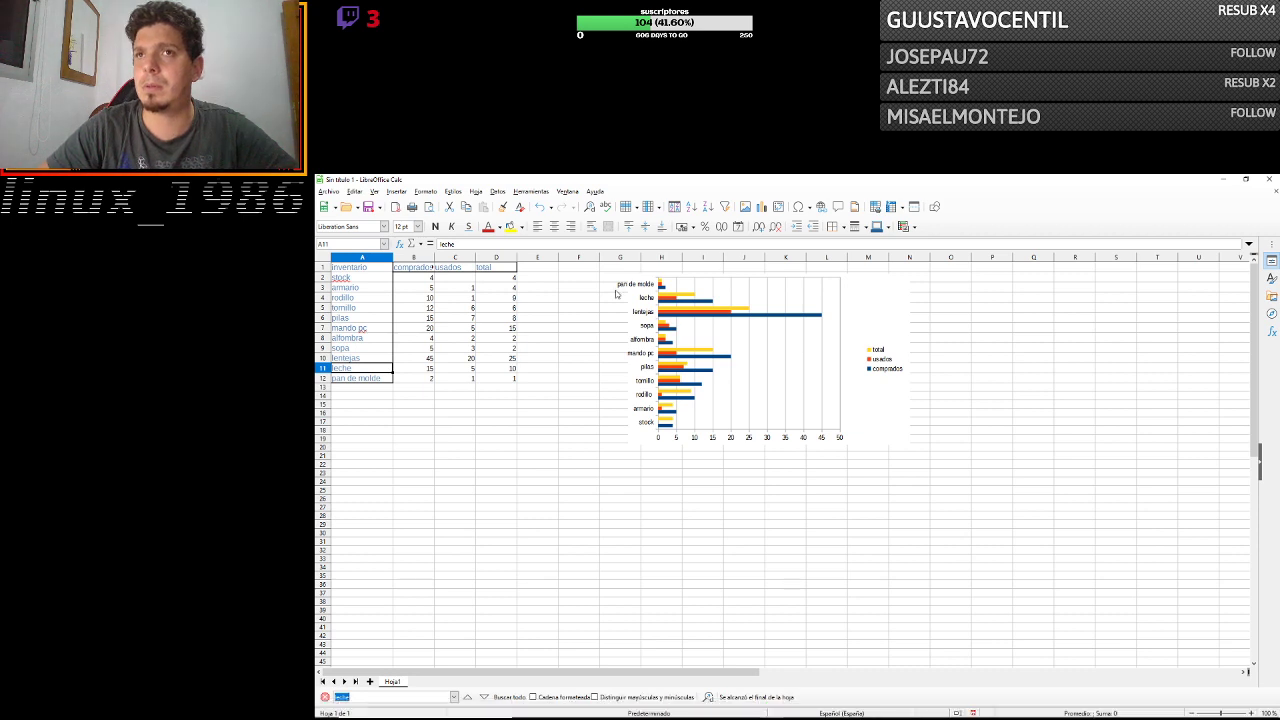
pyautogui.click(330, 191)
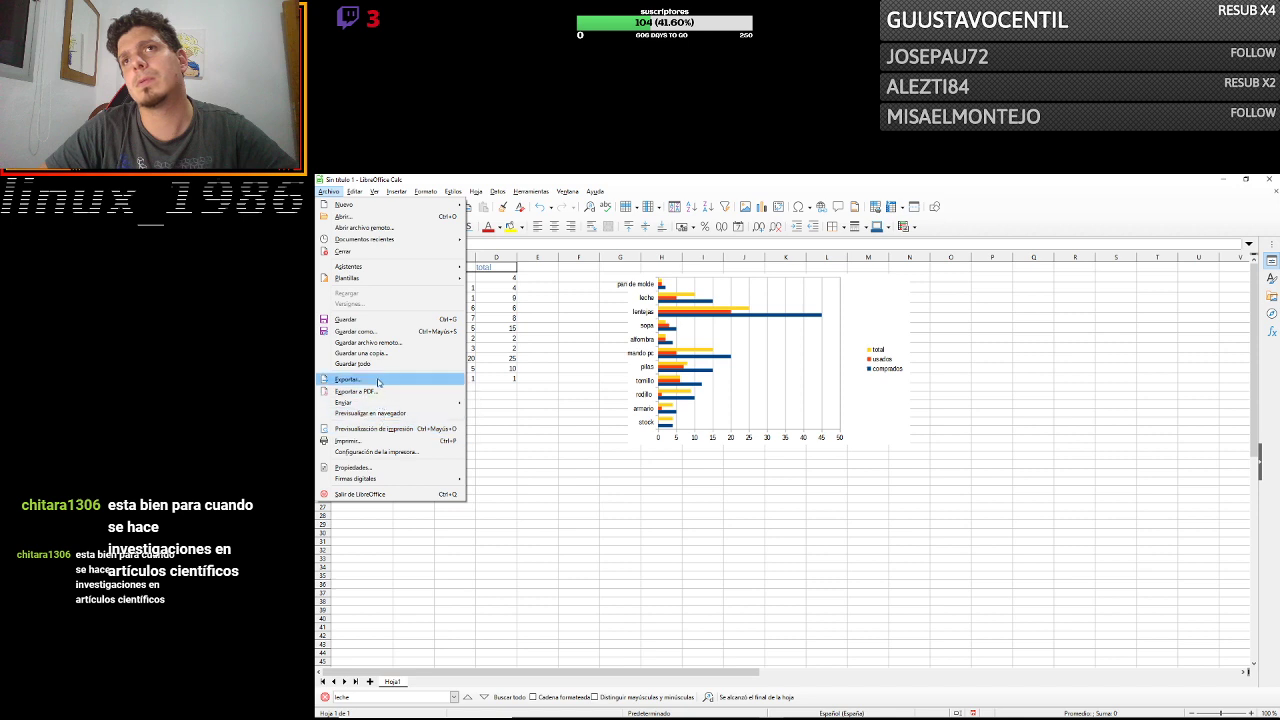
pyautogui.click(354, 191)
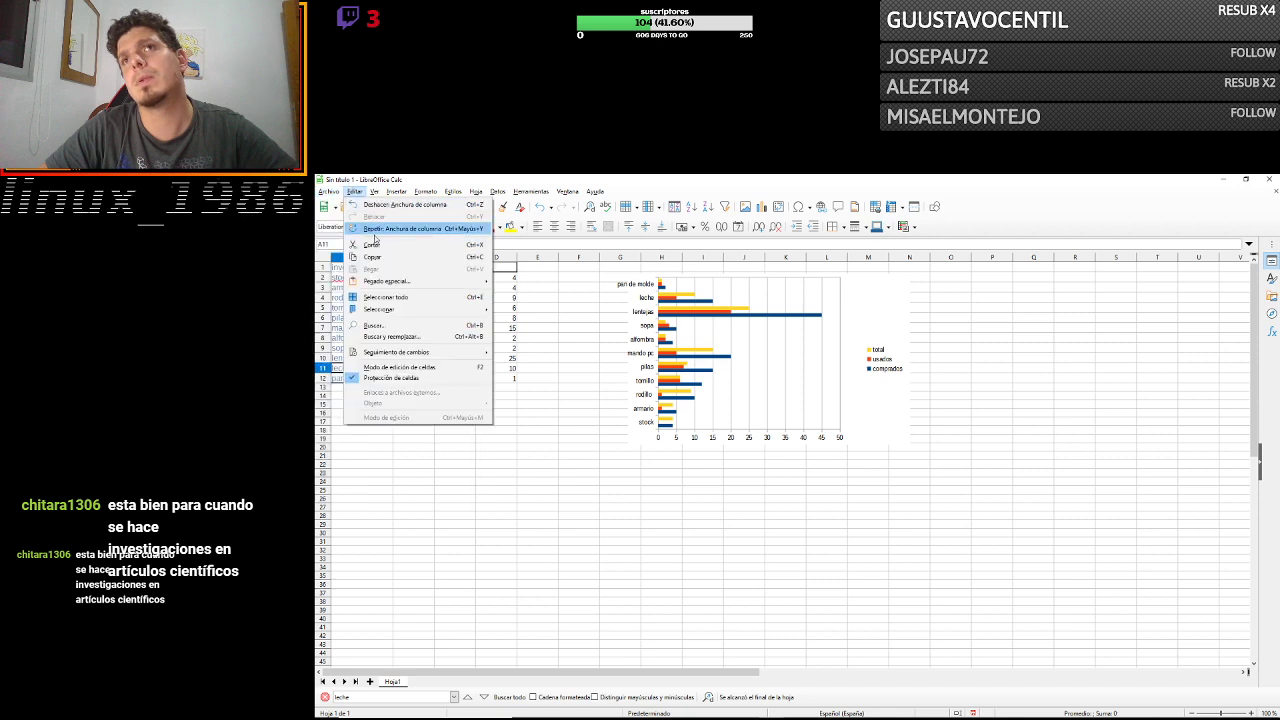
pyautogui.click(392, 337)
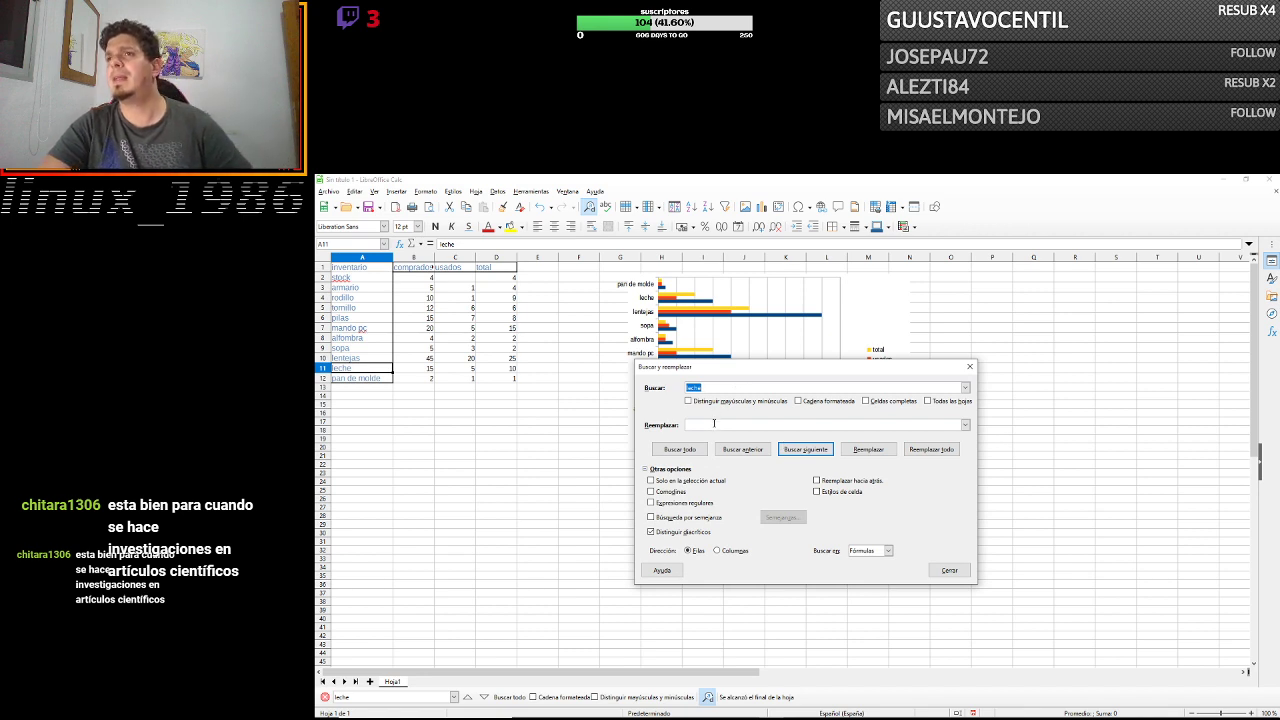
pyautogui.click(714, 424)
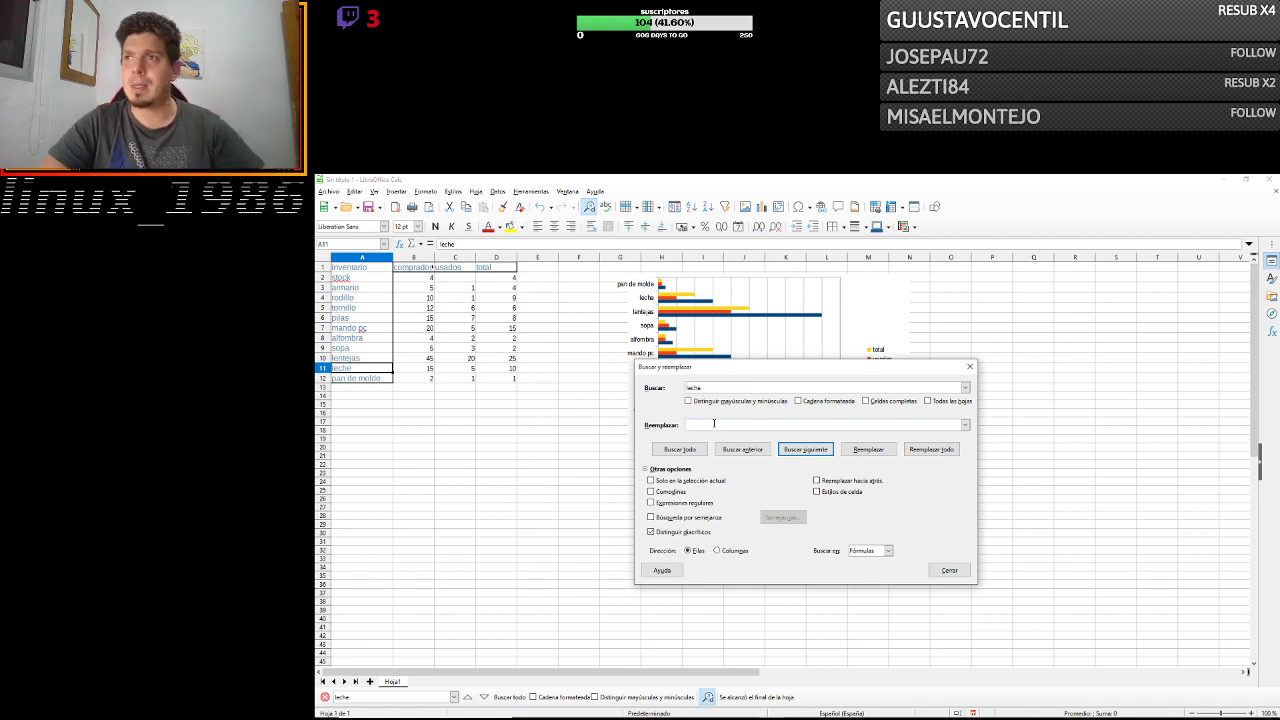
pyautogui.write('Leche desnatad')
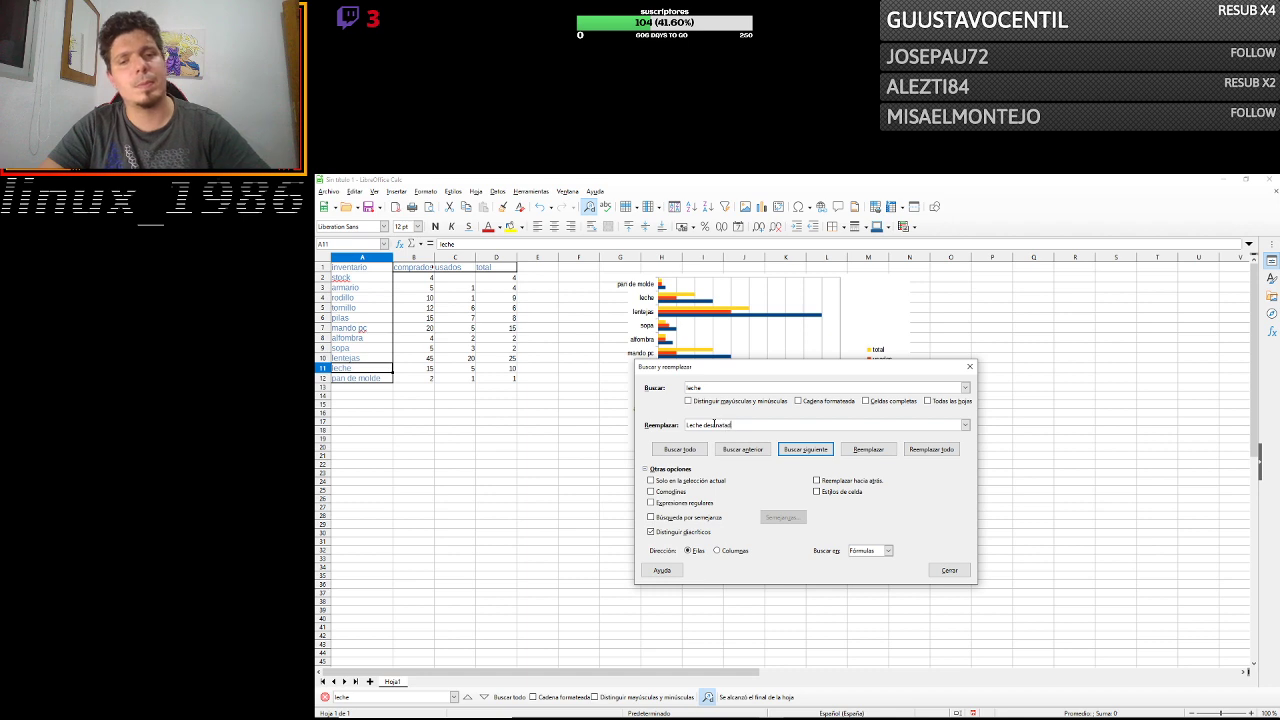
pyautogui.write('a')
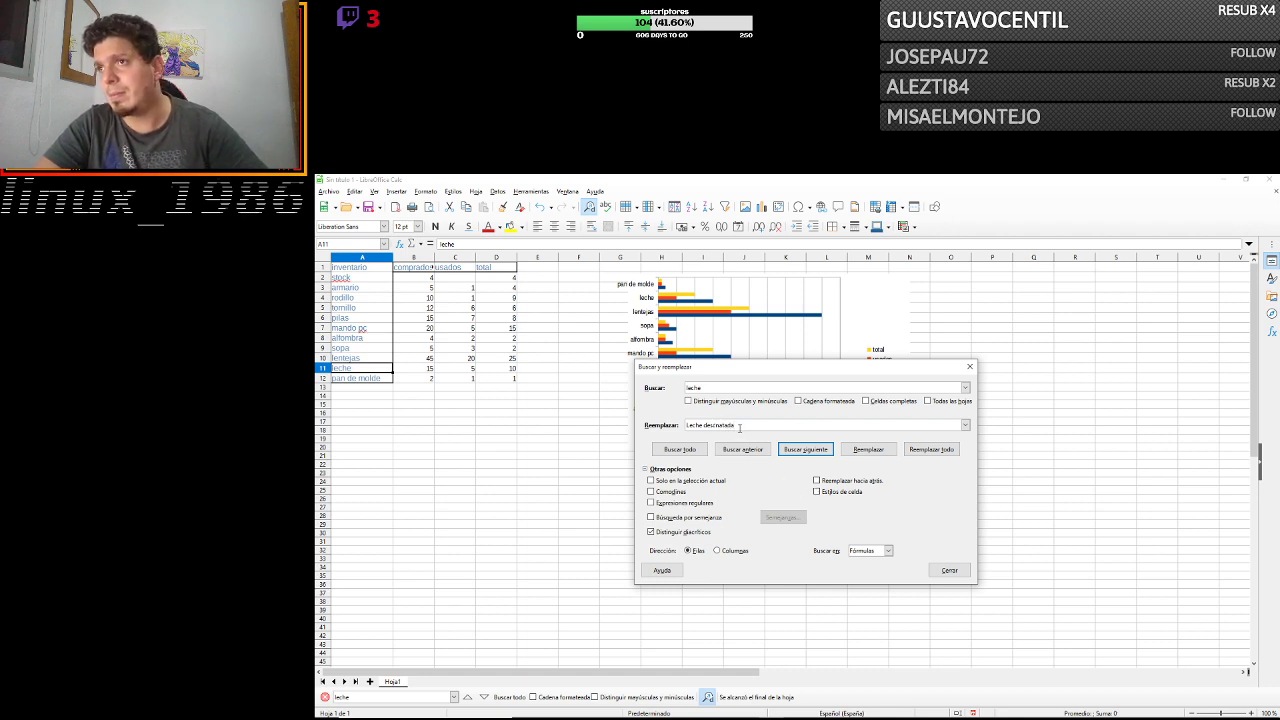
pyautogui.press('BackSpace')
pyautogui.press('BackSpace')
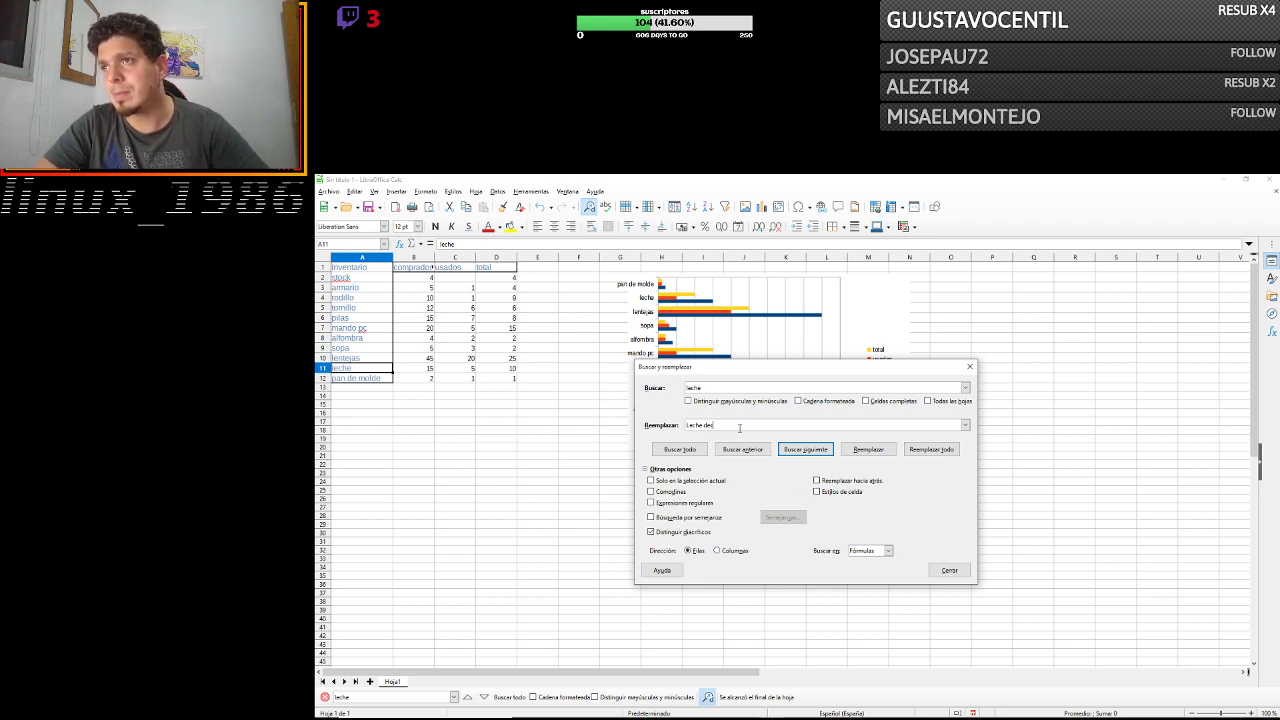
pyautogui.write('l')
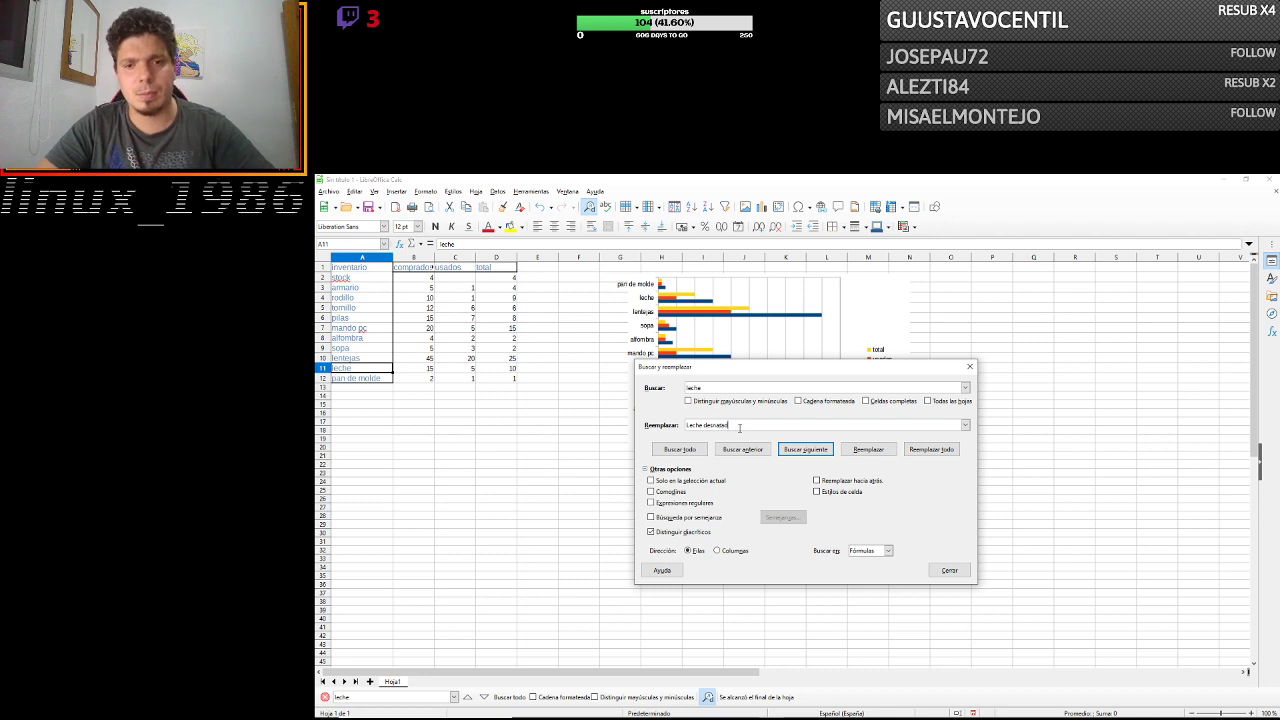
pyautogui.write('a')
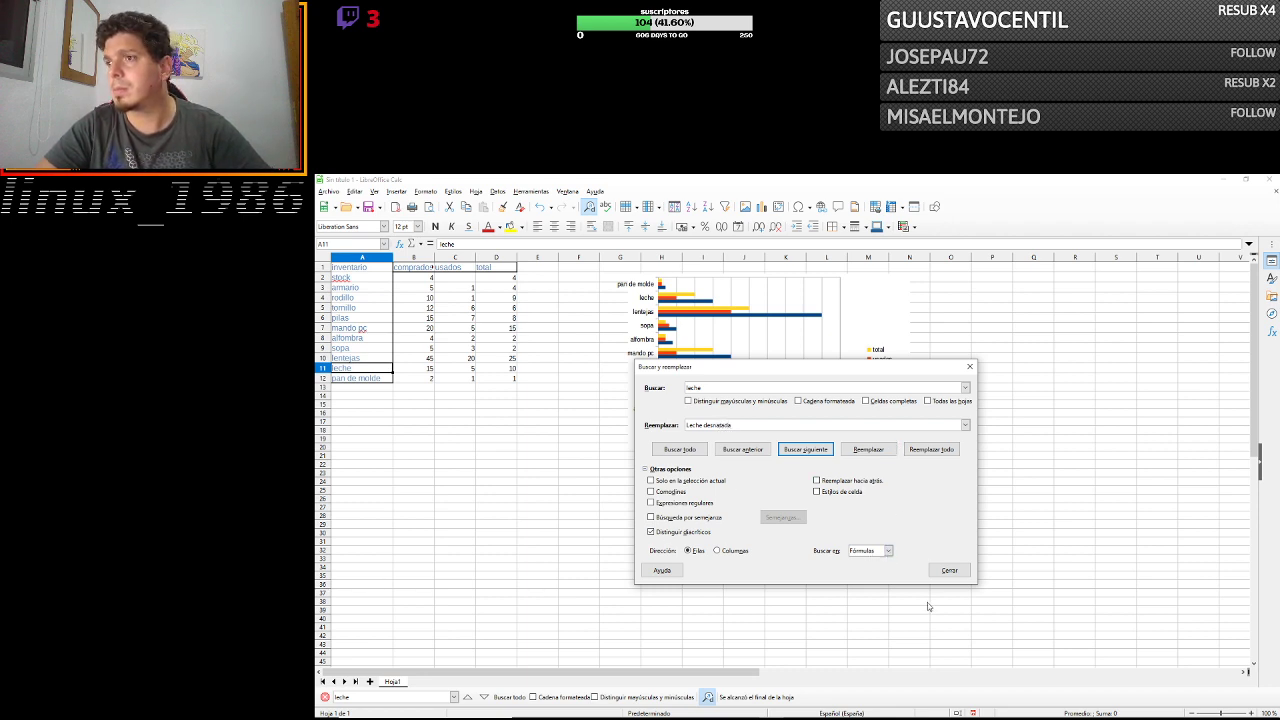
pyautogui.click(866, 450)
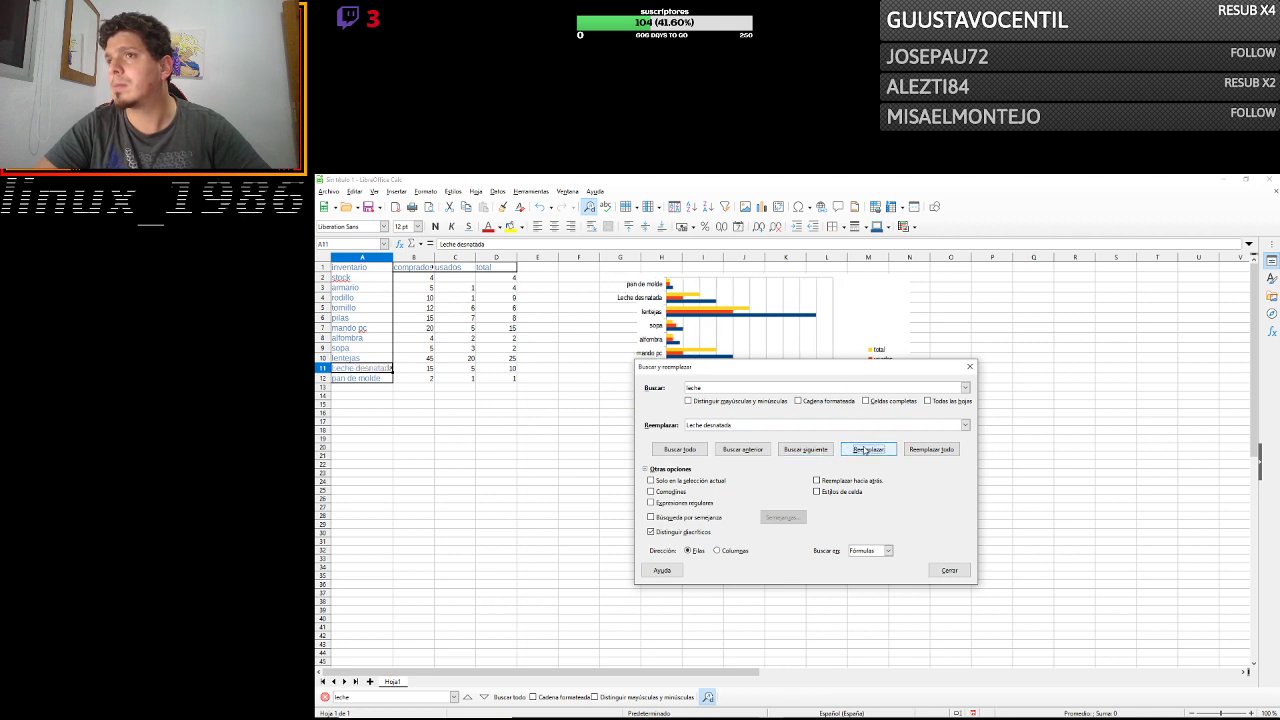
pyautogui.click(948, 570)
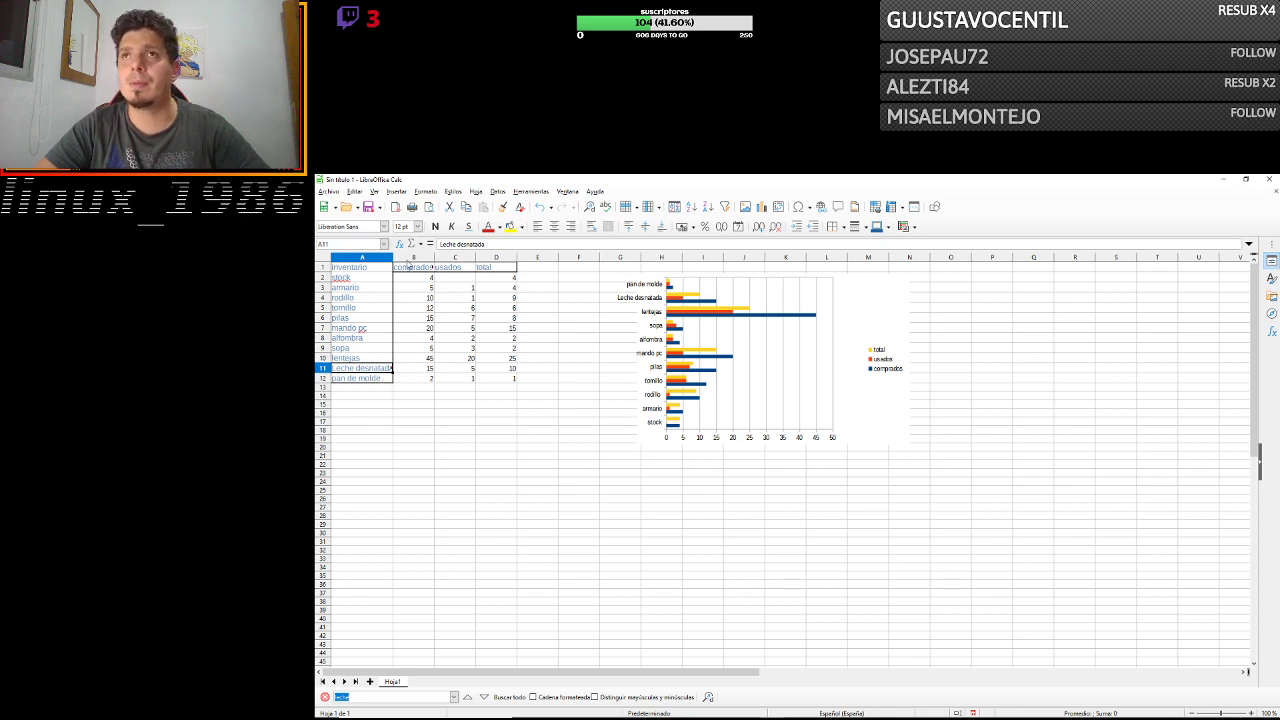
# Drag column A's right border outward so 'Leche desnatada' fits.
pyautogui.moveTo(392, 257); pyautogui.dragTo(401, 257)
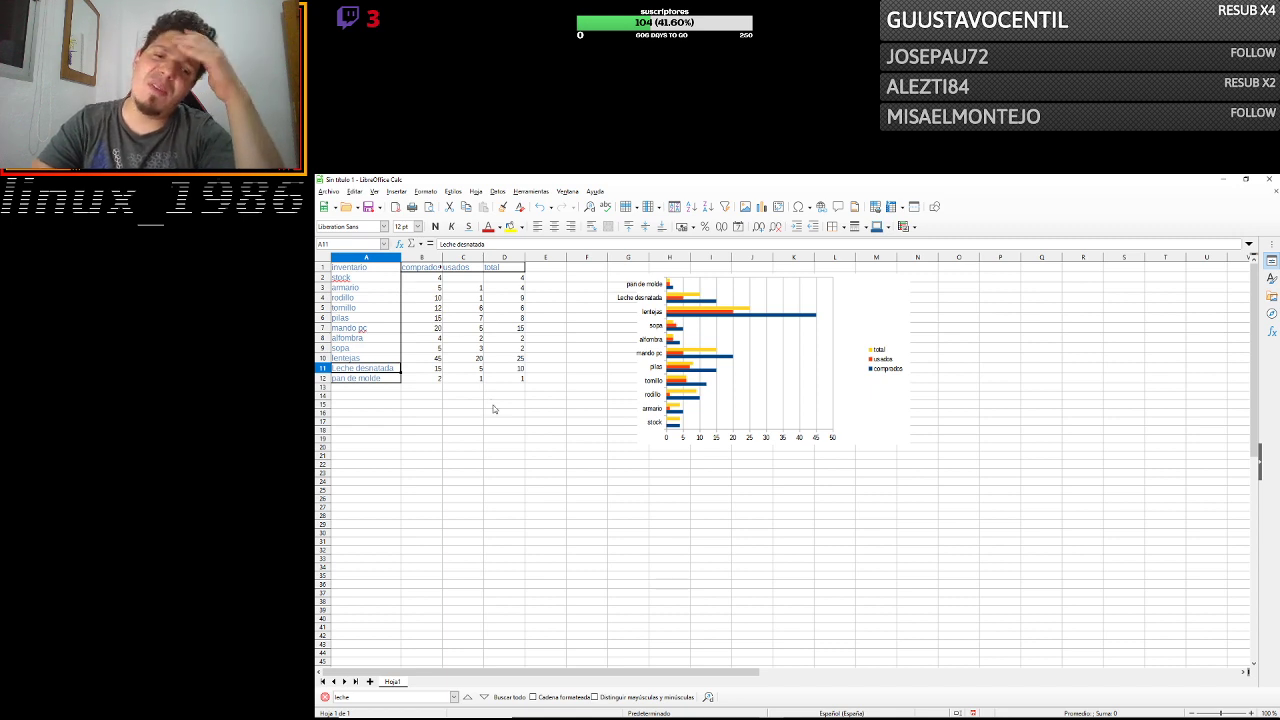
# Deselect the table with an empty cell and widen column B so its header fits.
pyautogui.click(535, 491)
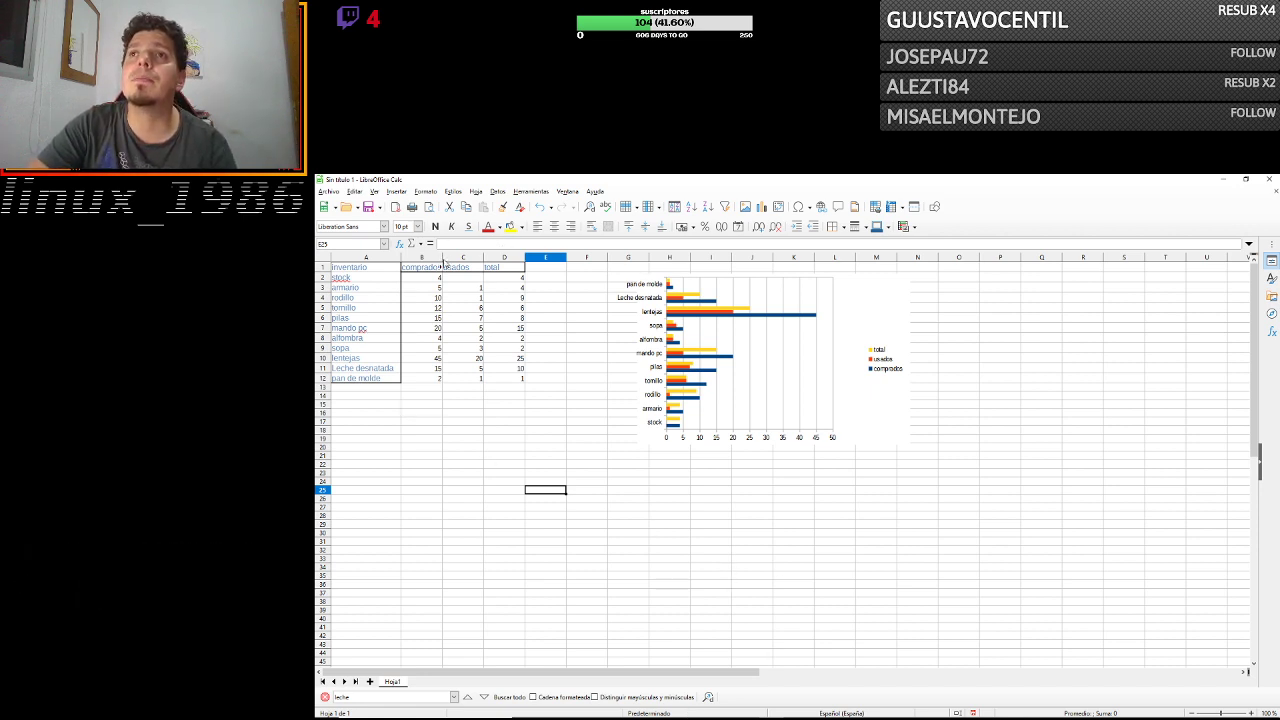
pyautogui.moveTo(442, 259); pyautogui.dragTo(448, 259)
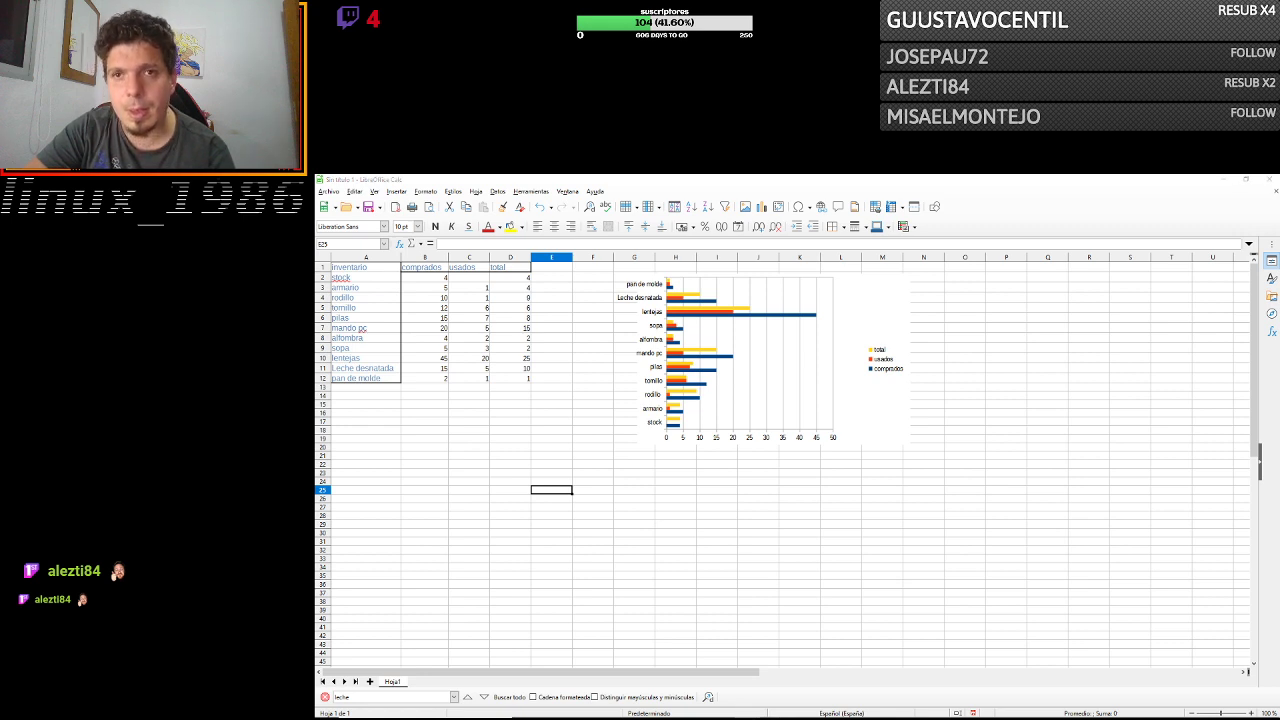
pyautogui.click(472, 561)
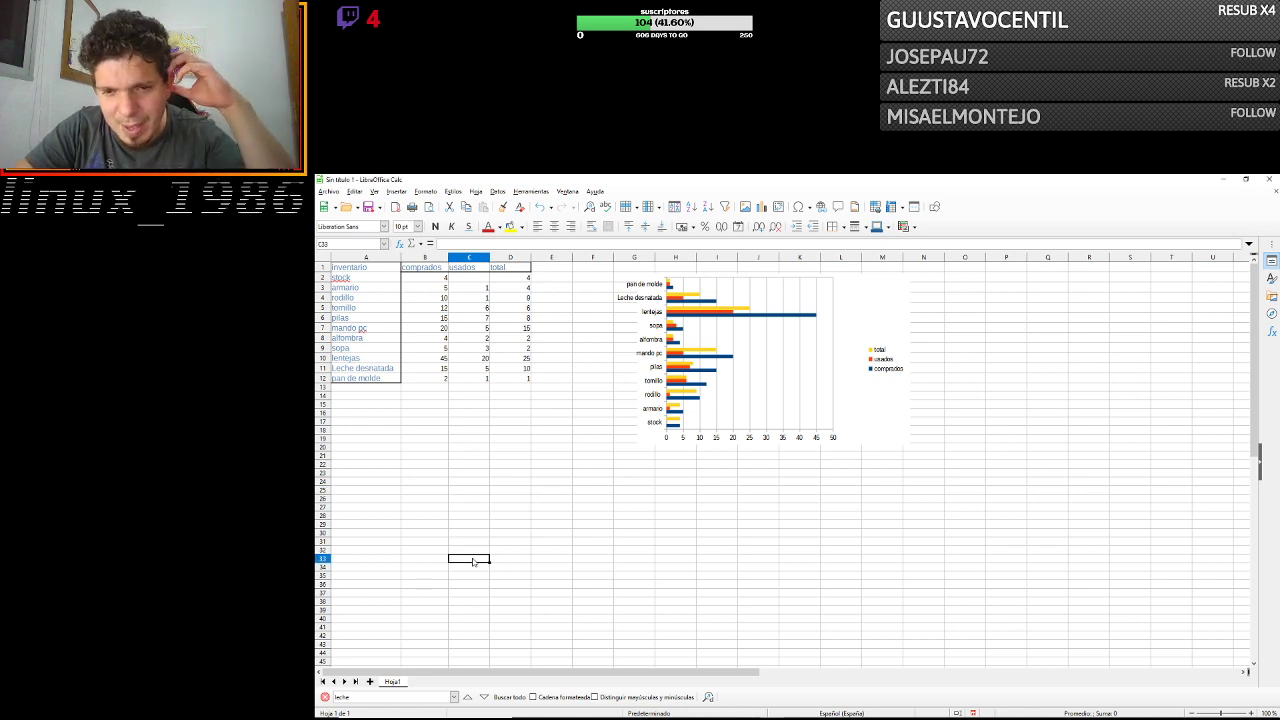
pyautogui.moveTo(472, 561); pyautogui.dragTo(560, 662)
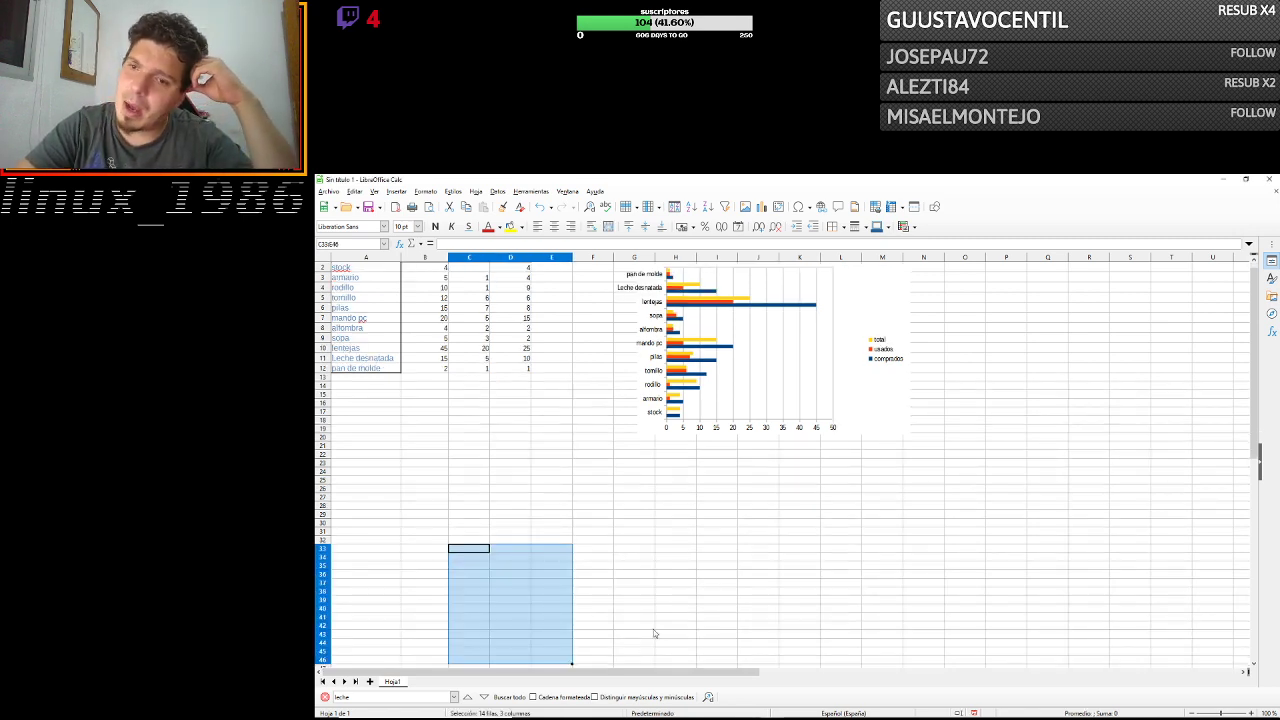
pyautogui.click(644, 576)
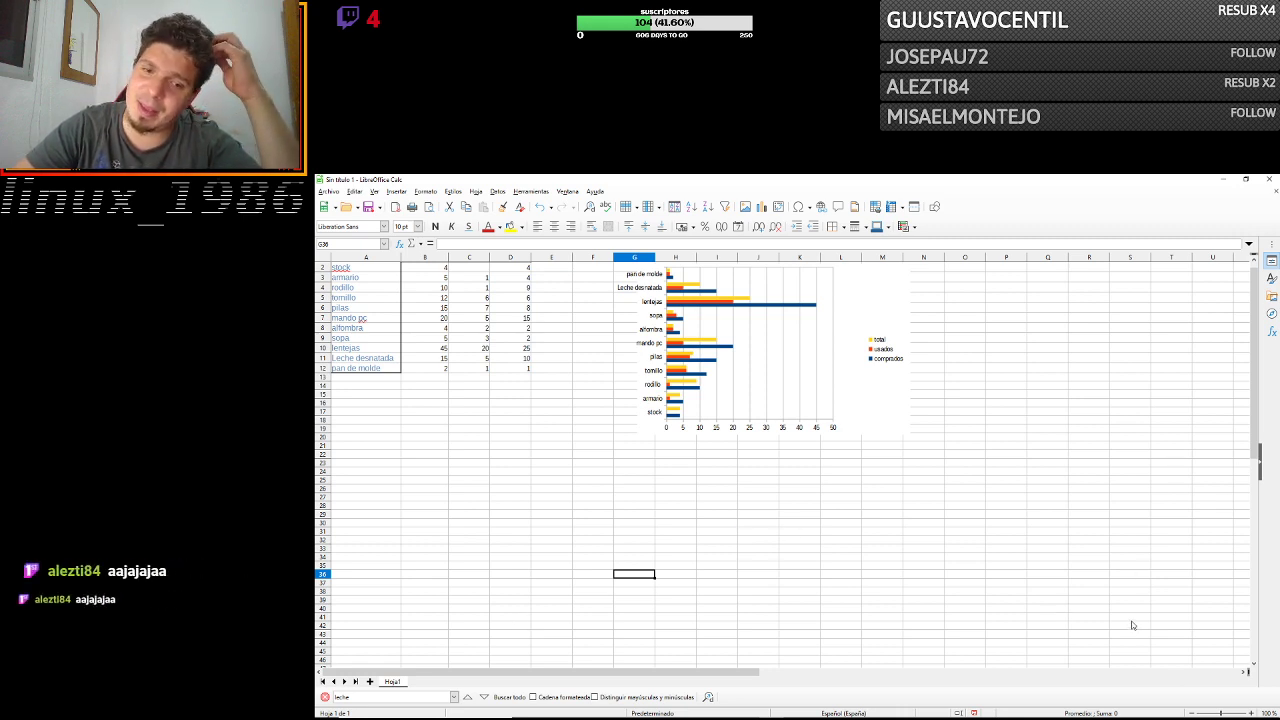
pyautogui.moveTo(910, 716)
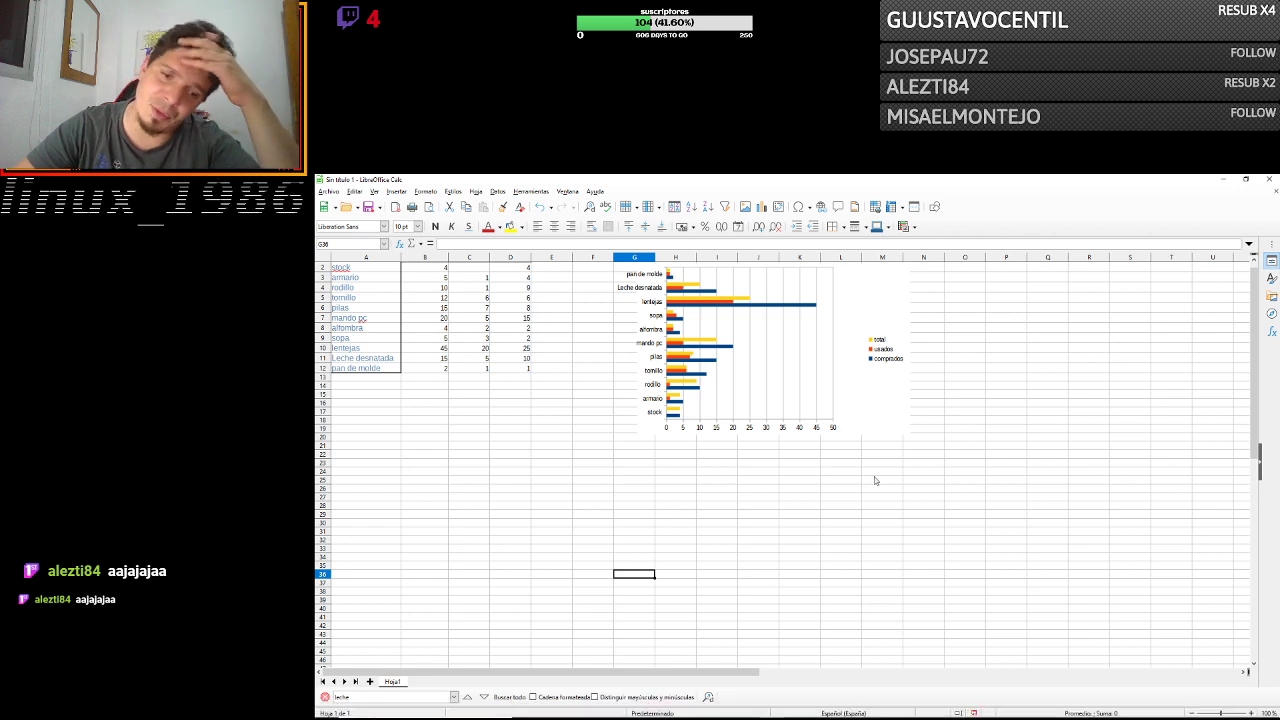